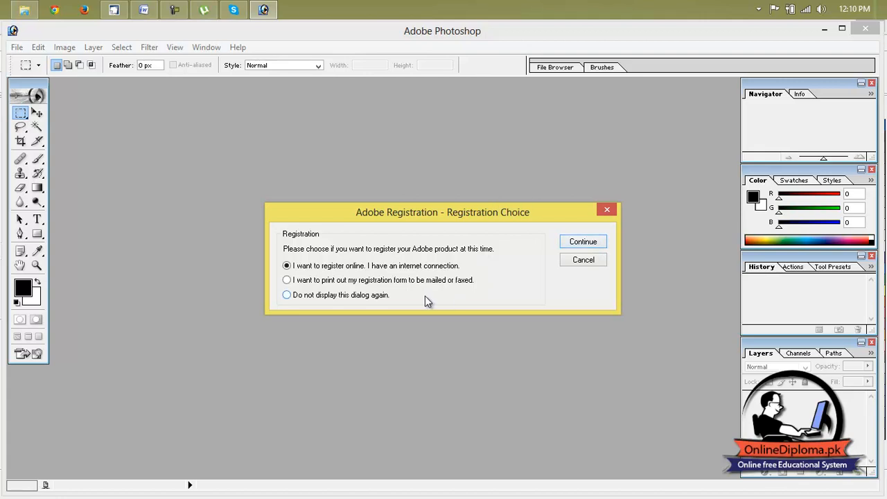
# Continue with online registration, close the page it opens, and accept the Web Graphics Defaults color settings
pyautogui.click(595, 242)
pyautogui.click(405, 230)
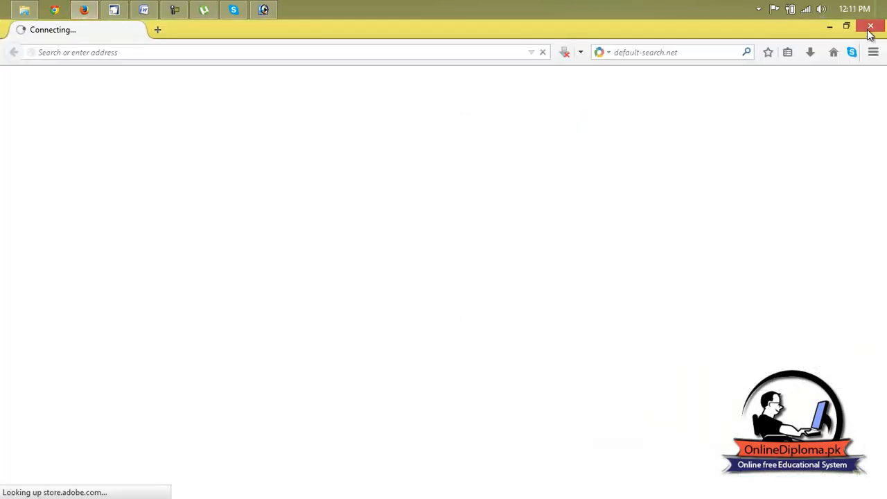
pyautogui.click(871, 27)
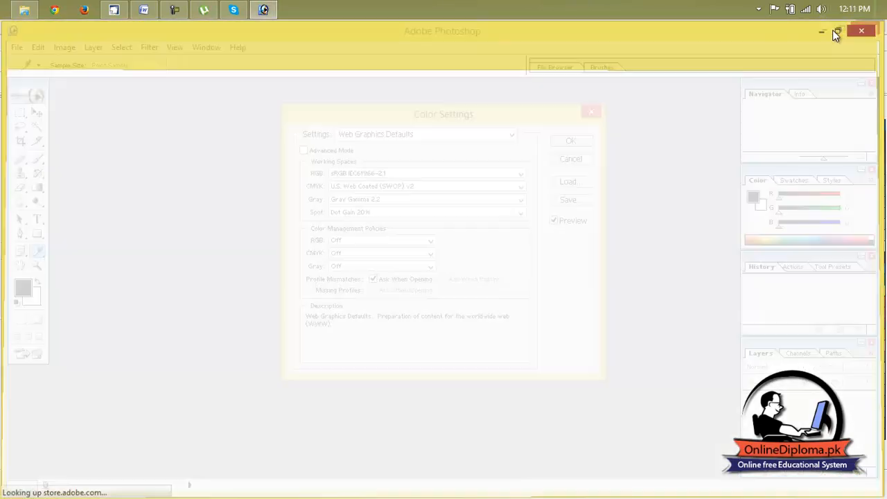
pyautogui.click(572, 142)
# Create a new RGB document with the Letter preset and transparent contents, and maximize its window
pyautogui.click(17, 47)
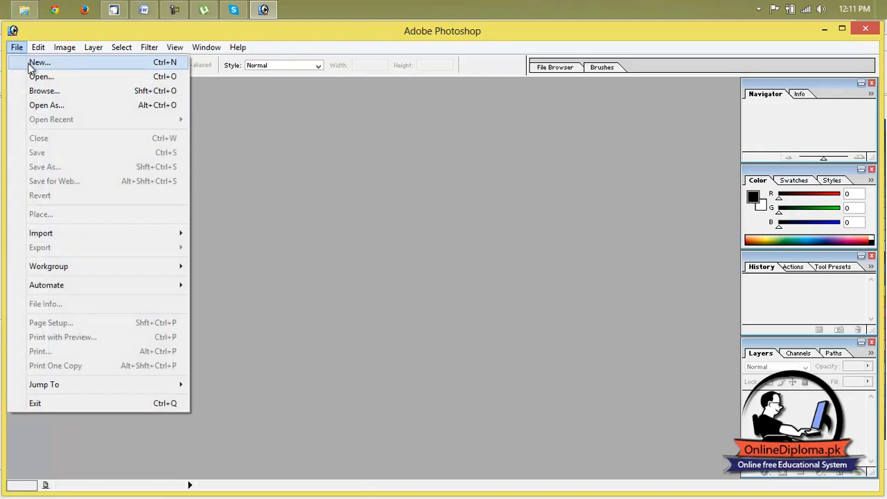
pyautogui.click(31, 65)
pyautogui.click(350, 334)
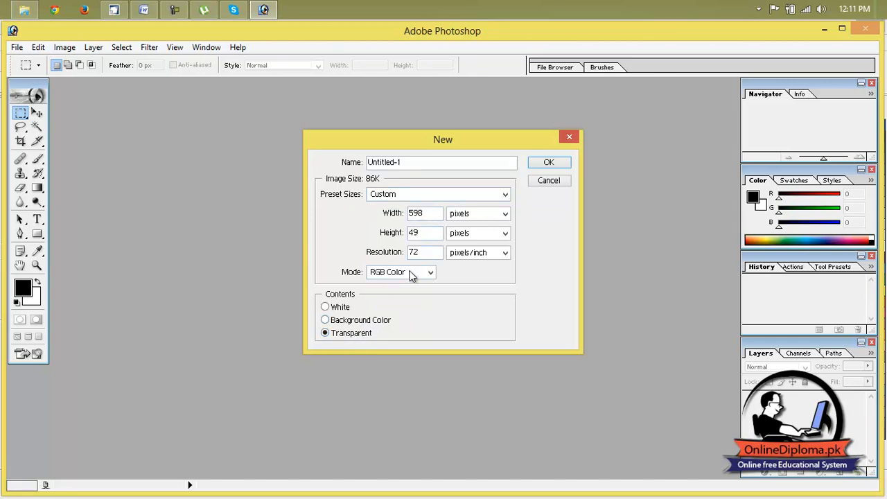
pyautogui.click(463, 201)
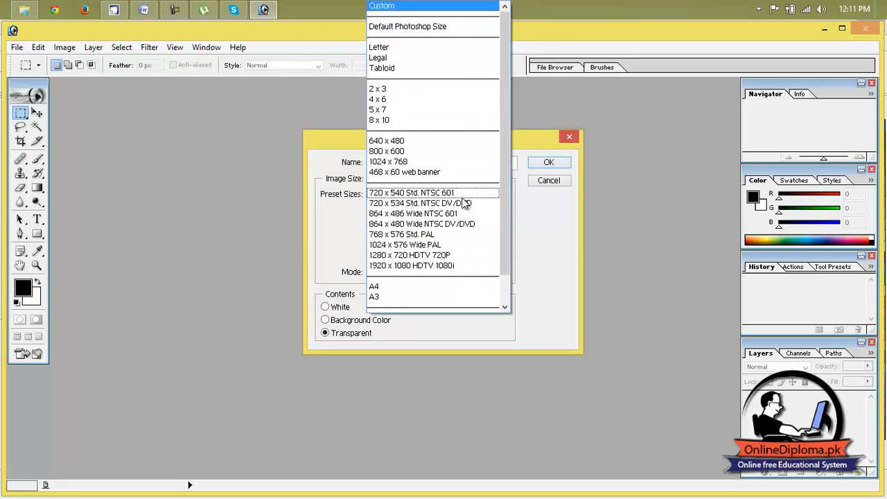
pyautogui.click(442, 51)
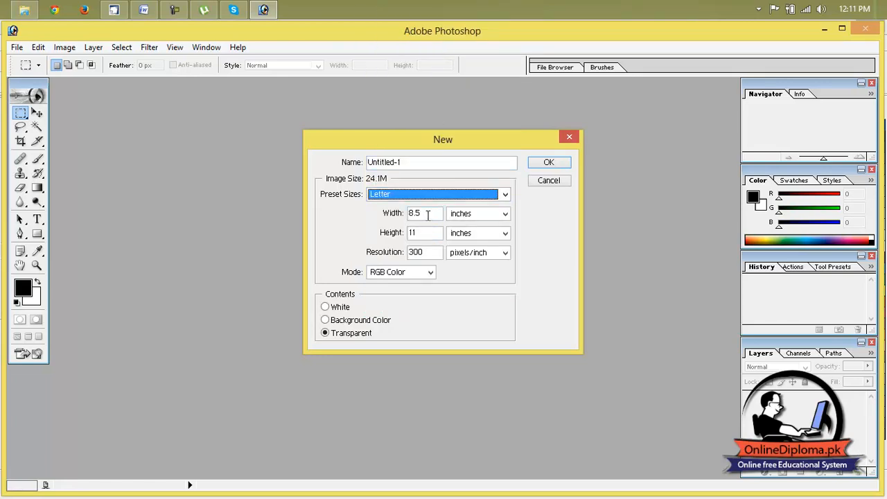
pyautogui.click(548, 163)
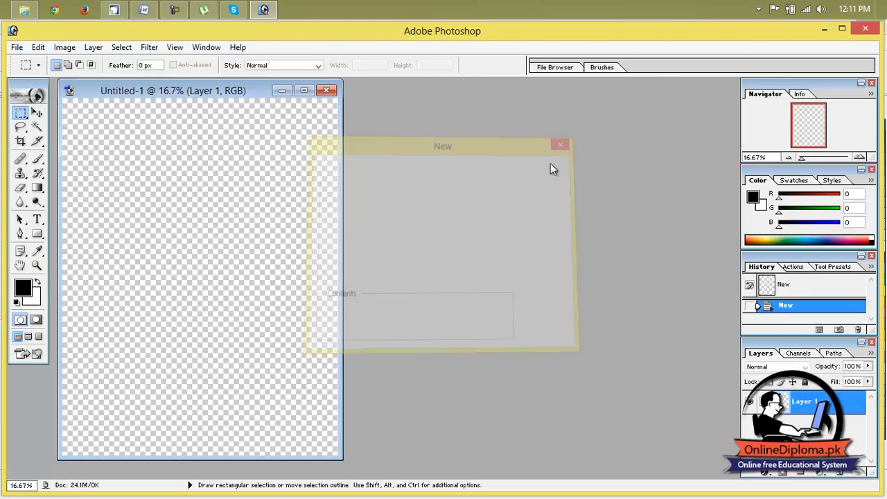
pyautogui.click(308, 92)
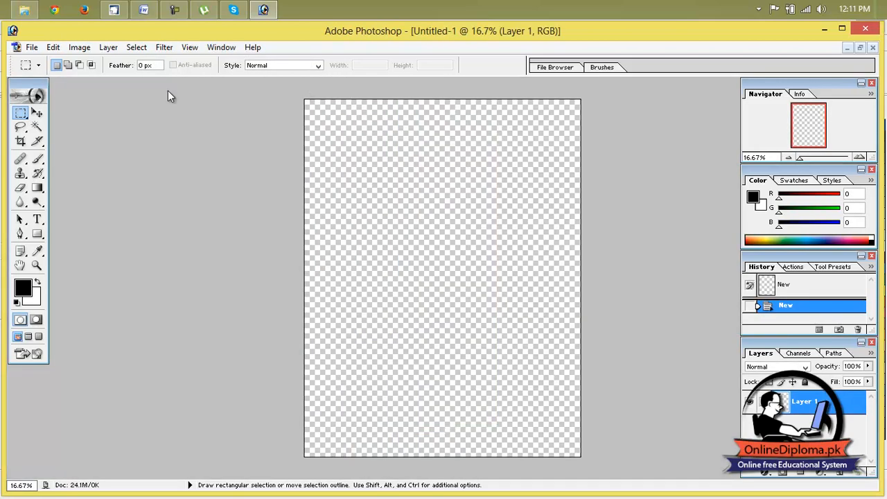
# Open the friends-graduating photo from New folder on the Desktop and maximize its window
pyautogui.click(31, 47)
pyautogui.click(73, 70)
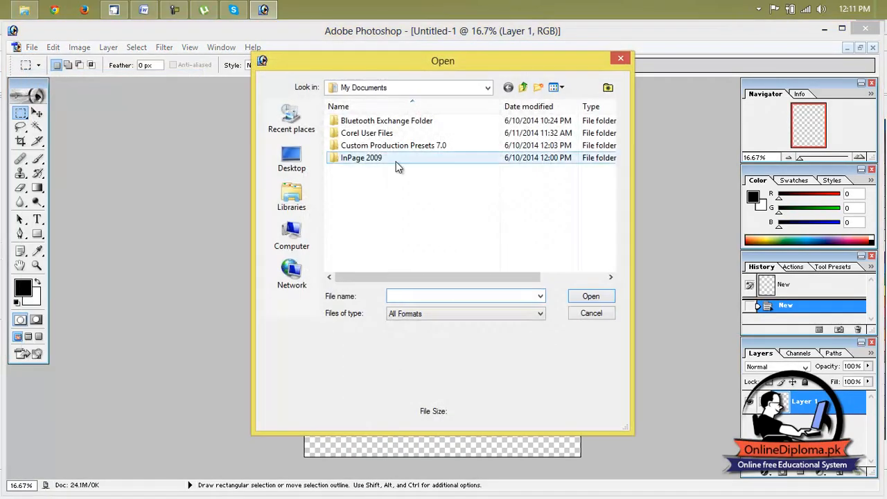
pyautogui.click(303, 165)
pyautogui.click(485, 193)
pyautogui.click(363, 225)
pyautogui.click(492, 192)
pyautogui.doubleClick(491, 192)
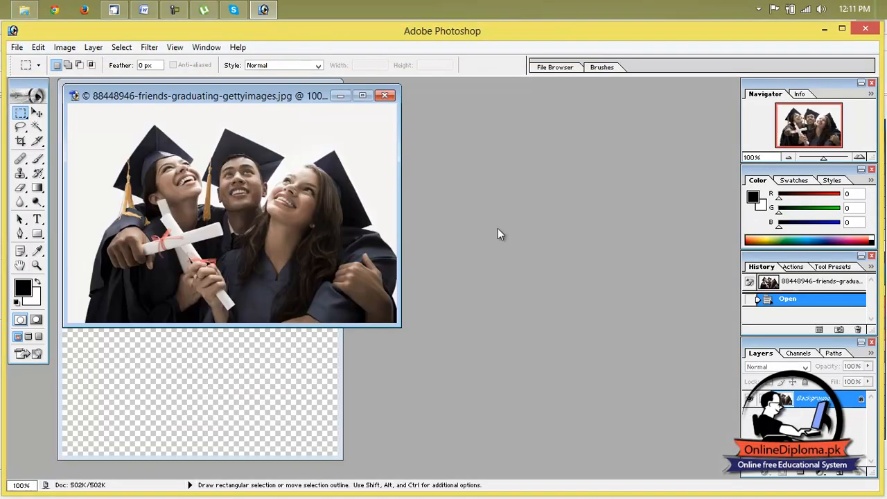
pyautogui.click(362, 94)
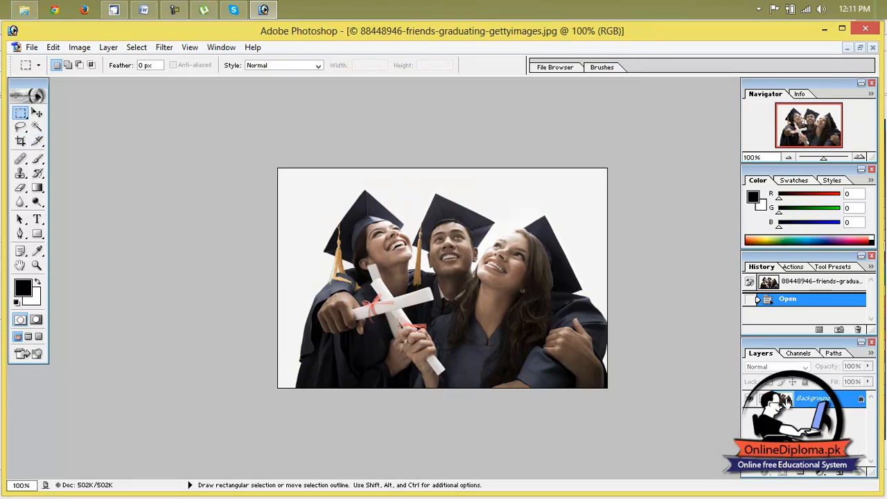
# Convert the locked Background into the regular layer Layer 0 and select the white backdrop around the graduates with the Magic Wand
pyautogui.doubleClick(785, 402)
pyautogui.click(547, 225)
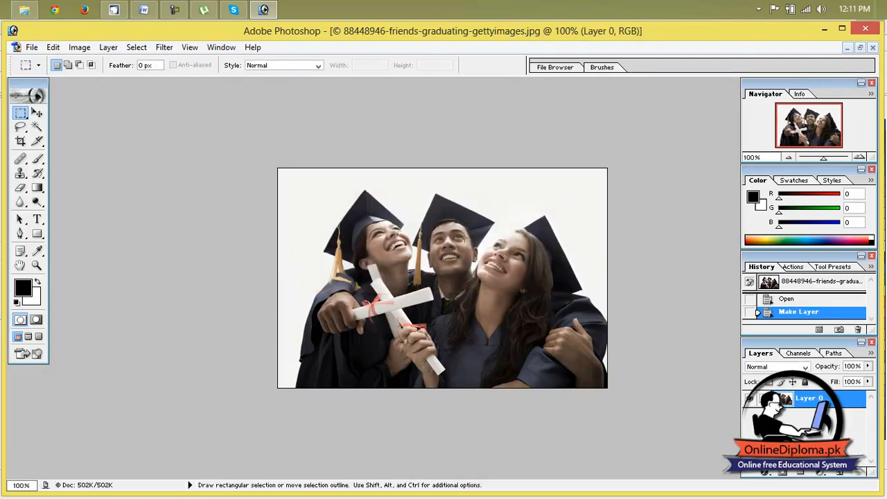
pyautogui.click(37, 127)
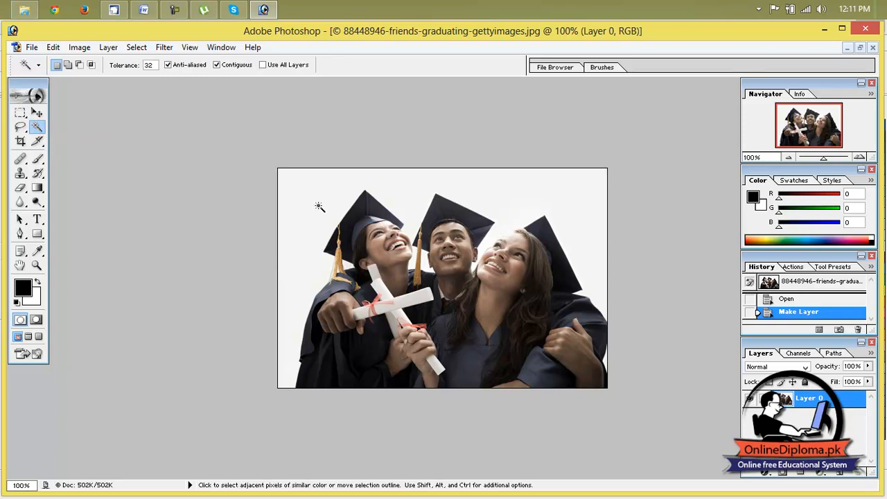
pyautogui.click(319, 206)
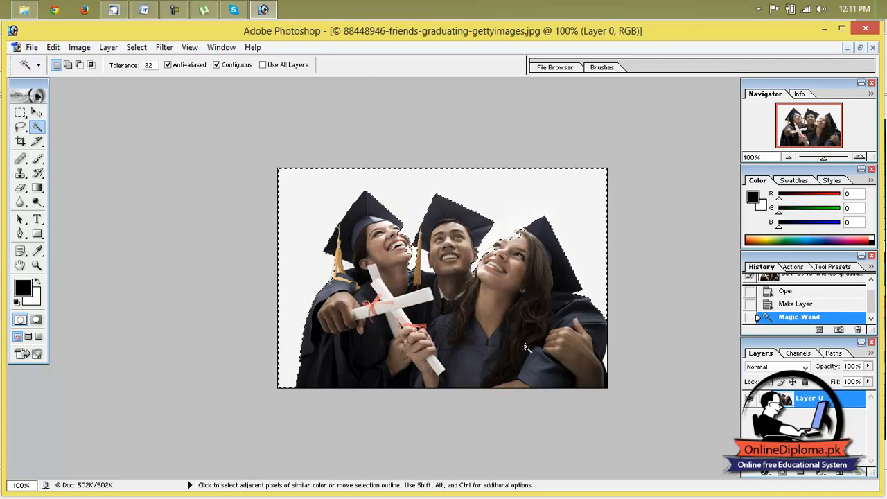
pyautogui.scroll(-2, 398, 240)
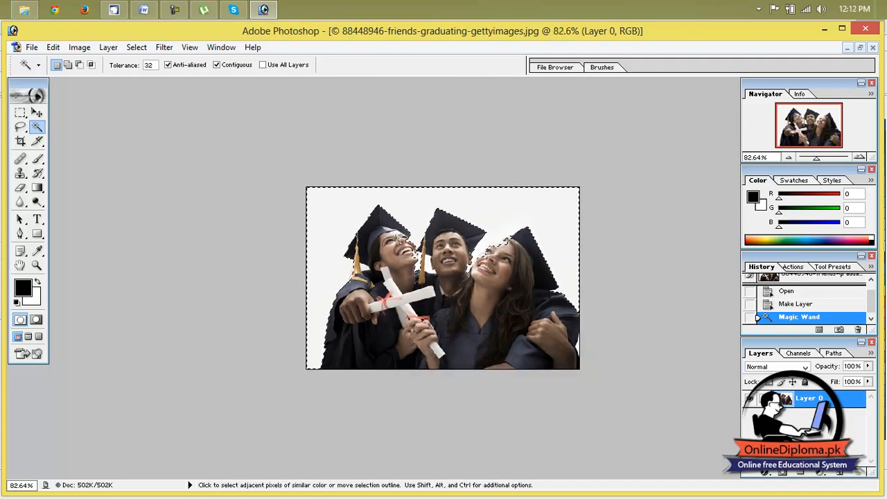
pyautogui.scroll(3, 421, 273)
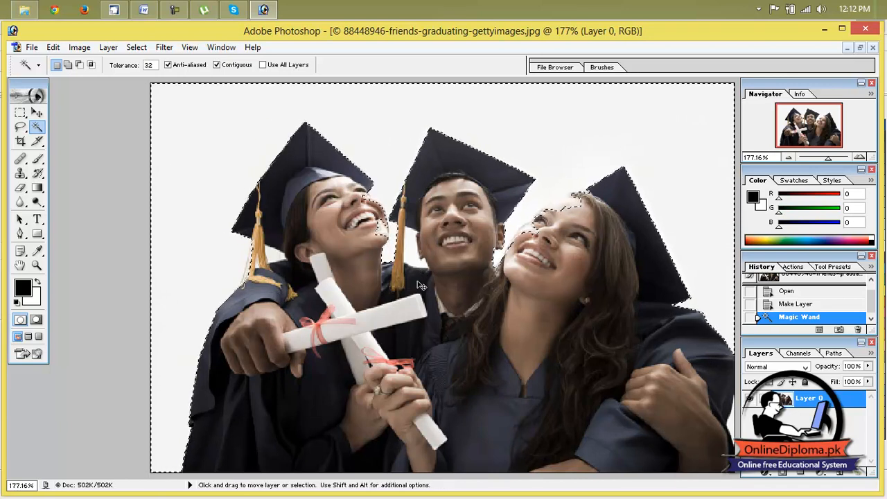
pyautogui.hotkey('ctrl', 'z')
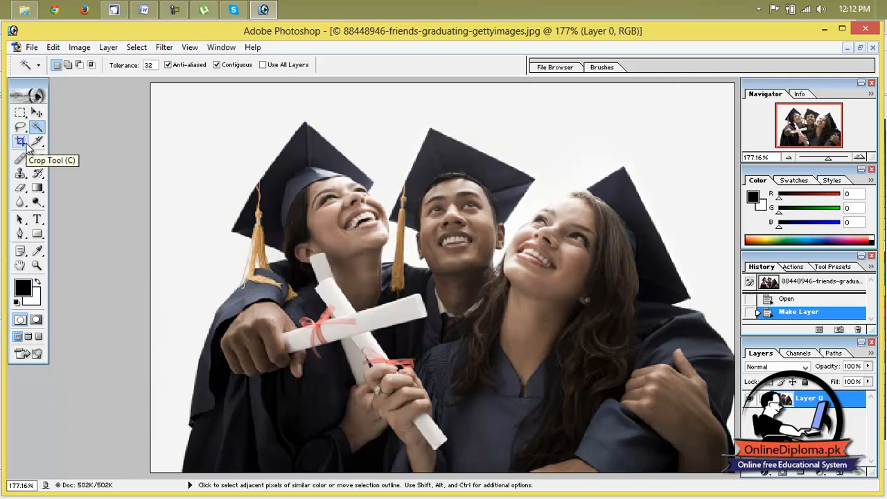
pyautogui.click(325, 114)
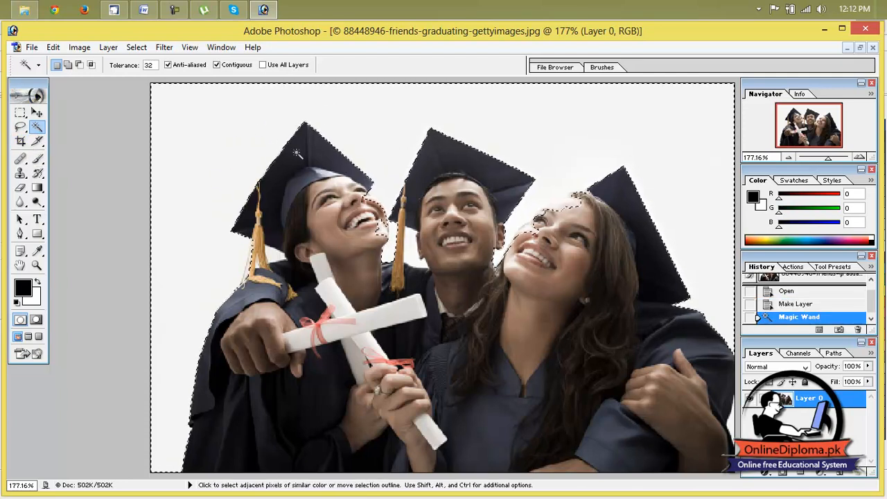
pyautogui.scroll(1, 166, 149)
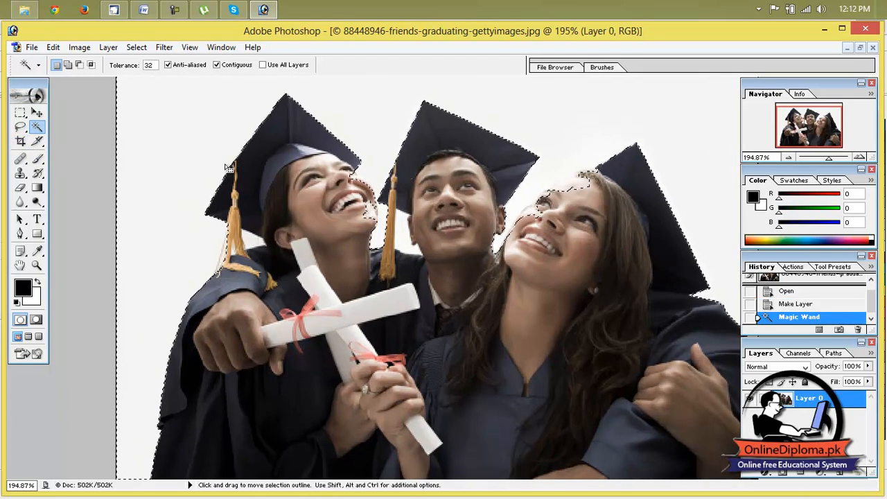
# Shift the photo slightly with the Move tool, delete the selected white backdrop and deselect
pyautogui.click(37, 112)
pyautogui.moveTo(320, 198); pyautogui.dragTo(304, 234)
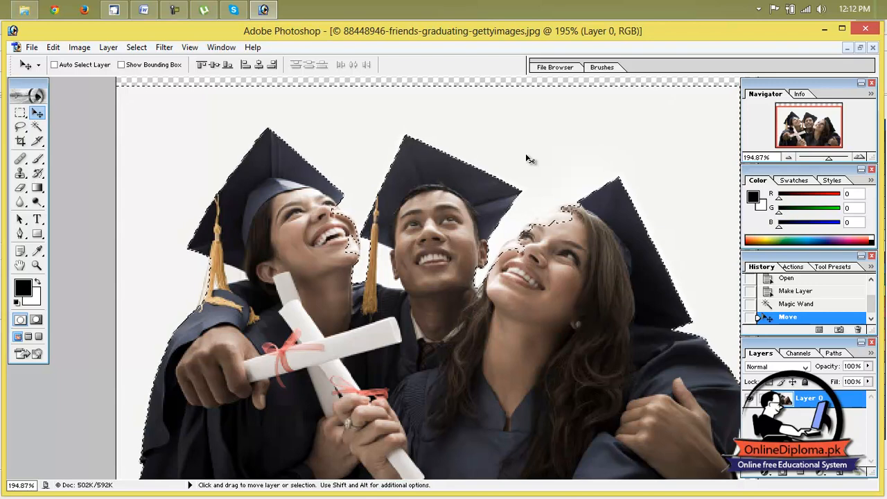
pyautogui.press('Delete')
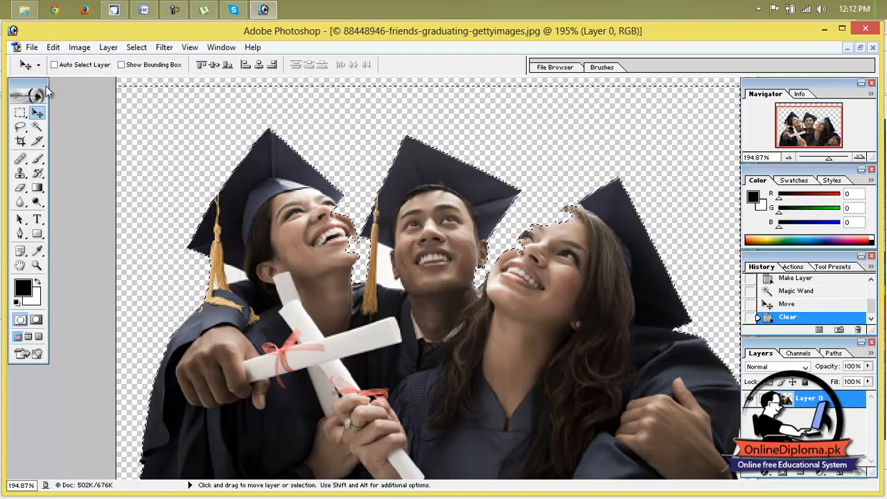
pyautogui.hotkey('ctrl', 'd')
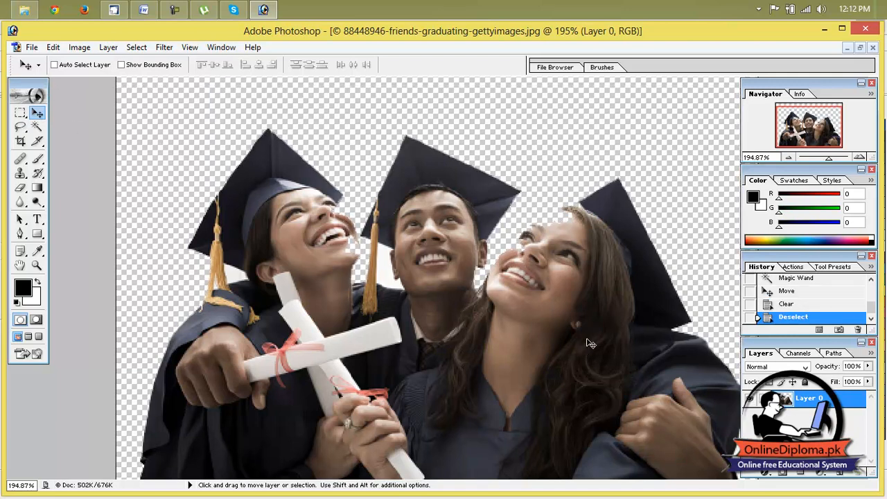
# Move the cut-out graduates within the canvas so their lower edge meets the canvas bottom
pyautogui.click(31, 47)
pyautogui.click(507, 190)
pyautogui.moveTo(507, 190); pyautogui.dragTo(481, 153)
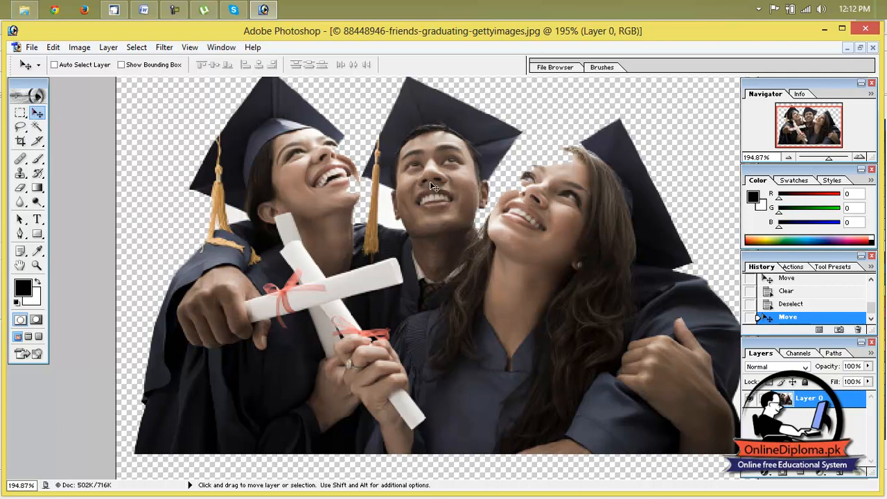
pyautogui.click(34, 47)
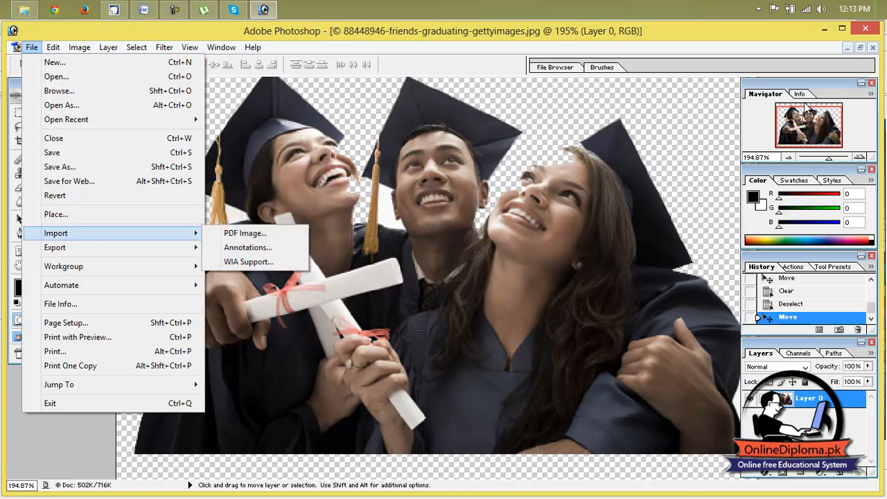
pyautogui.moveTo(830, 158); pyautogui.dragTo(811, 157)
pyautogui.moveTo(483, 264); pyautogui.dragTo(489, 302)
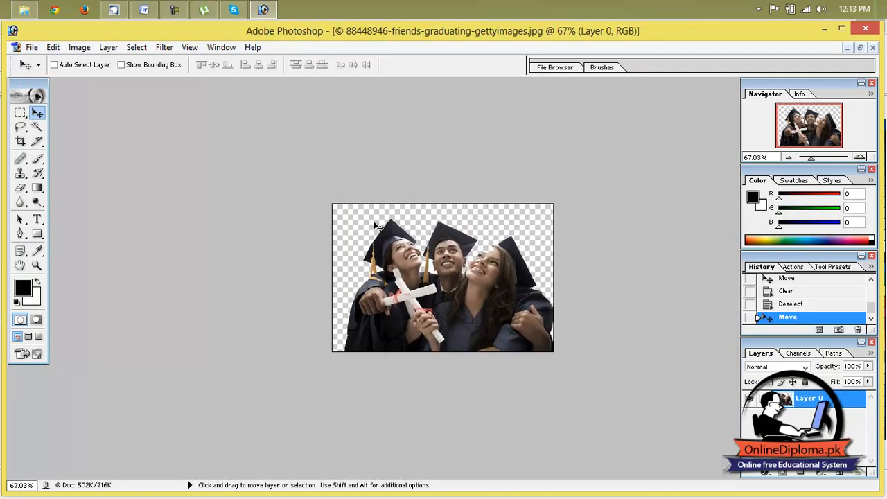
# Save a copy of the cut-out to the Desktop in PNG format as new, with interlacing set to None
pyautogui.click(32, 47)
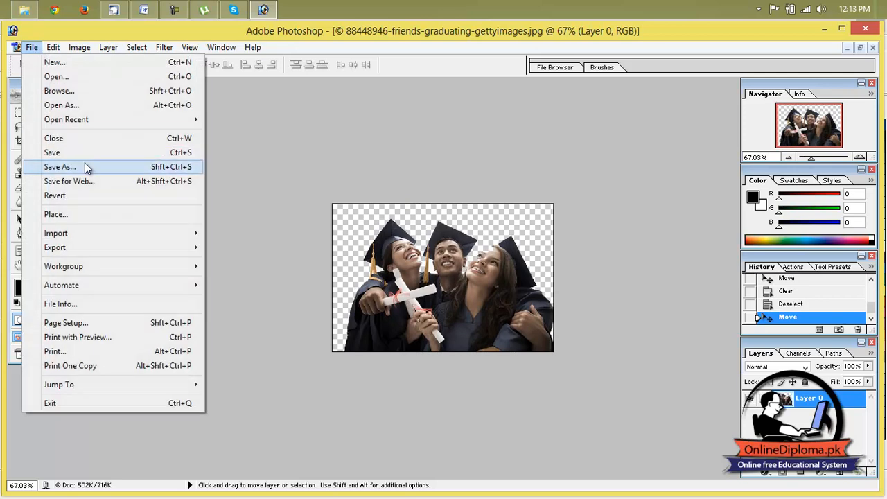
pyautogui.moveTo(104, 250)
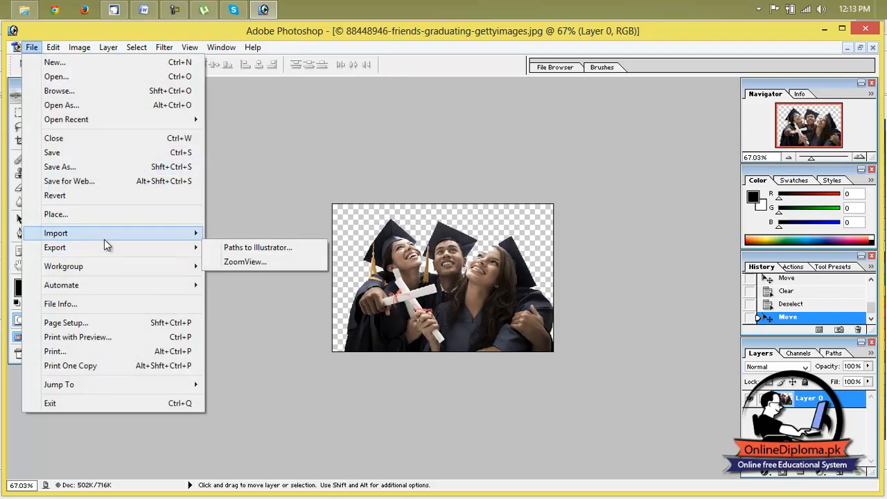
pyautogui.click(107, 167)
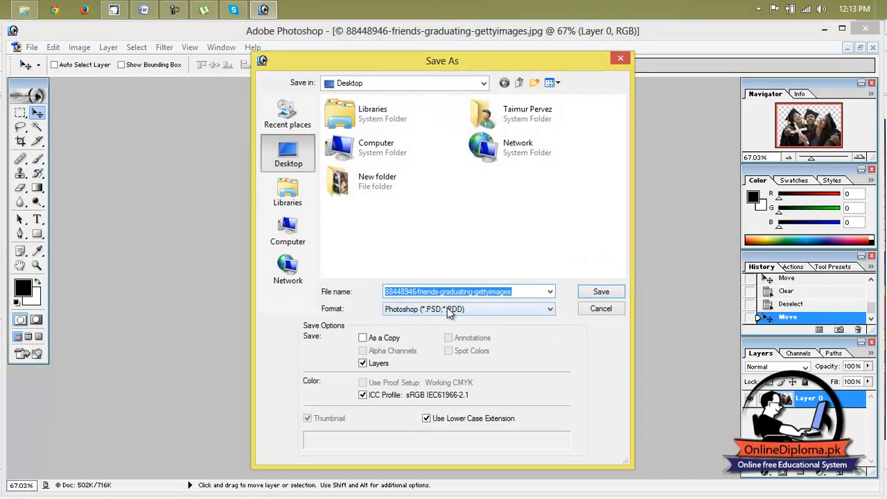
pyautogui.click(449, 312)
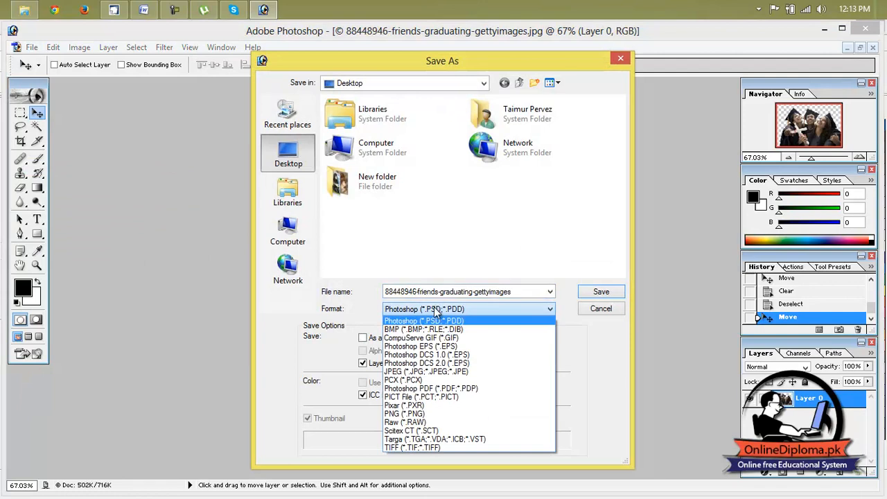
pyautogui.click(460, 414)
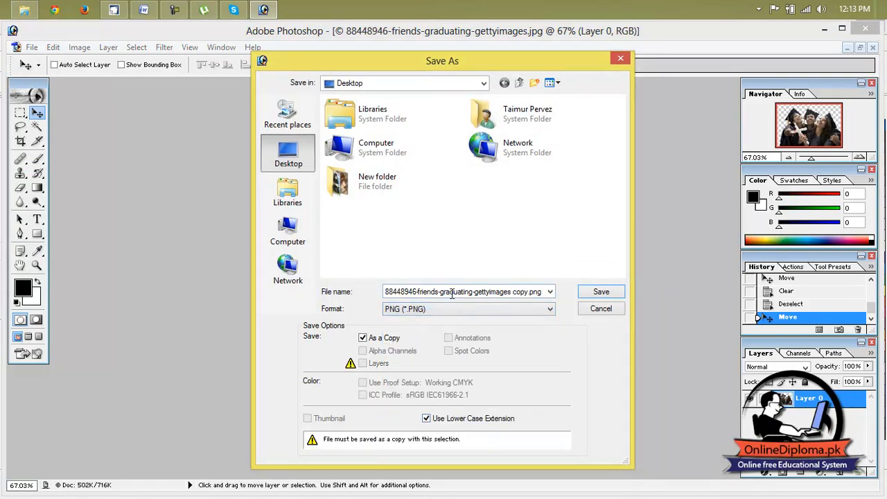
pyautogui.click(452, 294)
pyautogui.write('new')
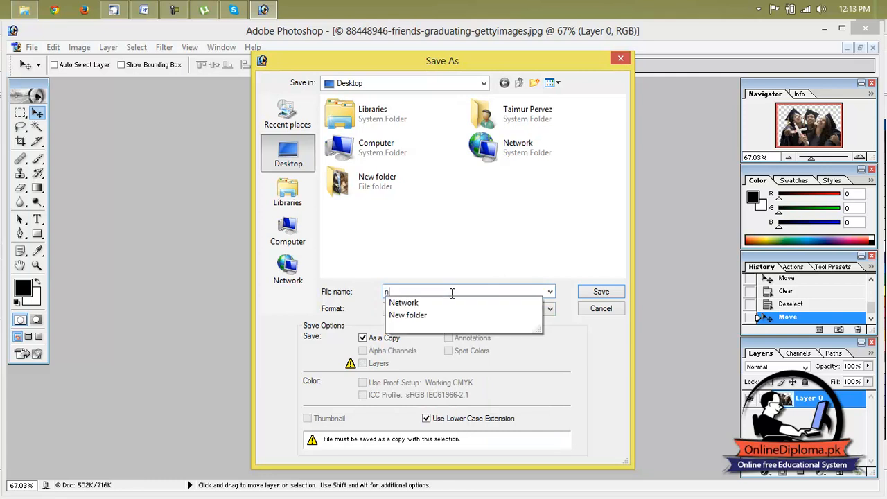
pyautogui.click(588, 294)
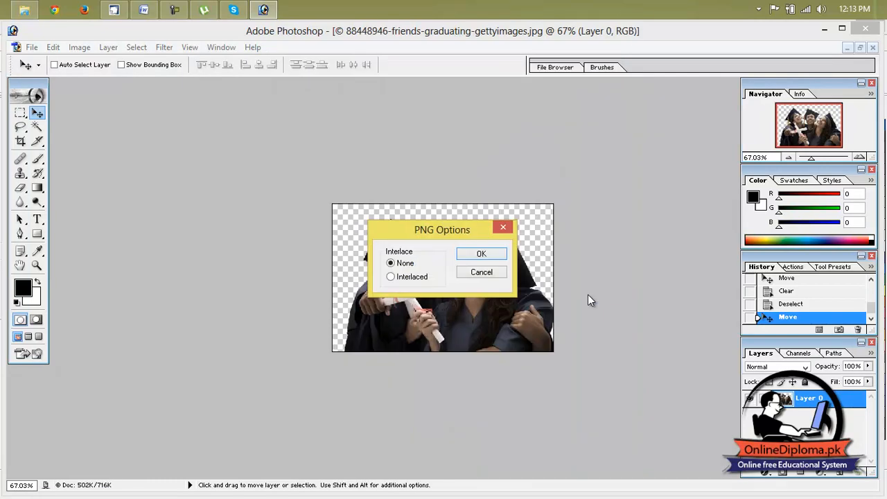
pyautogui.click(495, 254)
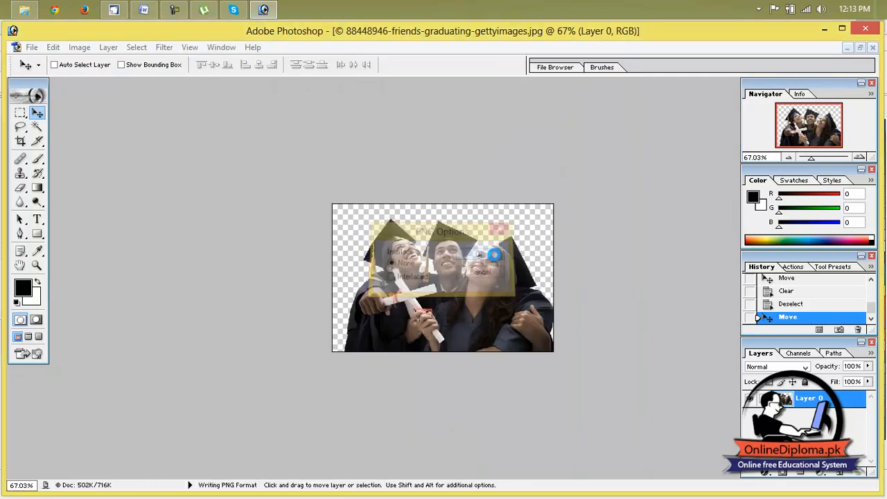
# Switch to CorelDRAW 12 and change the blank Letter page to landscape orientation
pyautogui.click(824, 29)
pyautogui.click(347, 205)
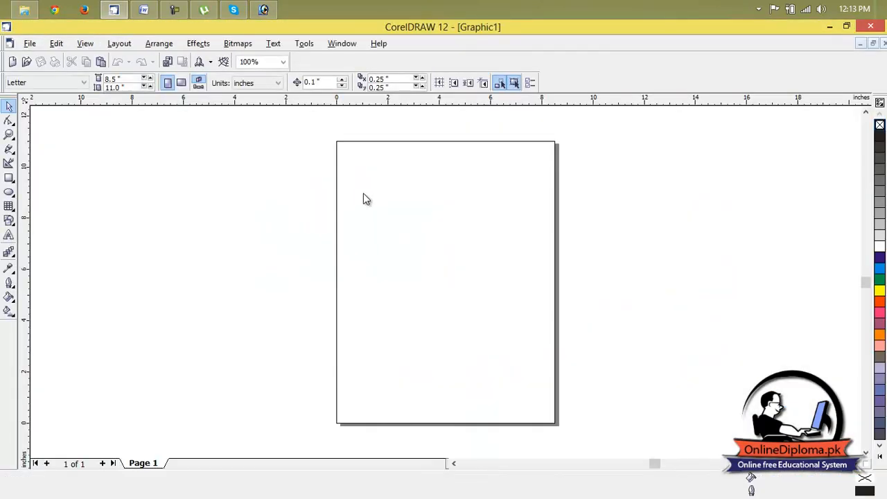
pyautogui.click(181, 83)
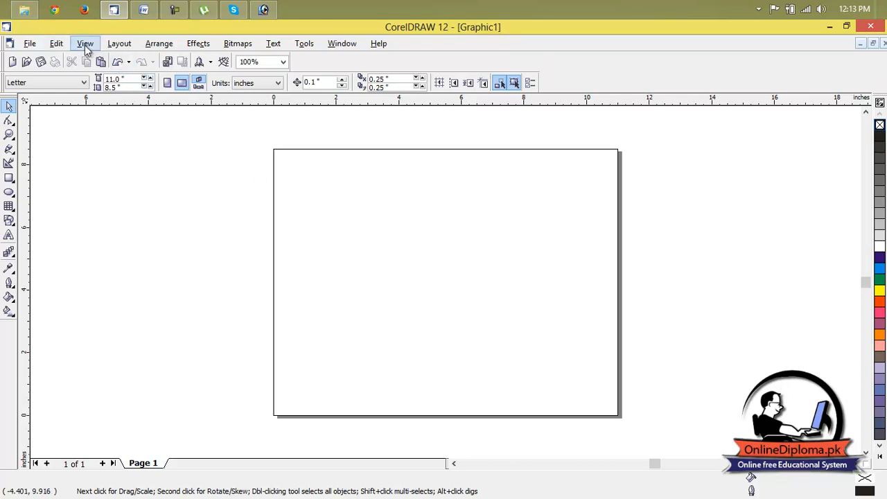
# Import new.png from the Desktop and place it on the empty area beside the page at about 4.19 by 2.80 inches
pyautogui.click(39, 44)
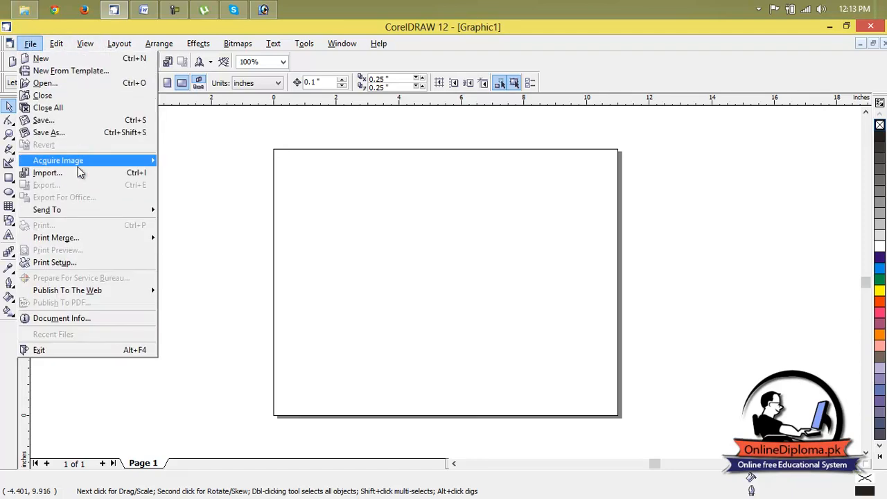
pyautogui.click(89, 173)
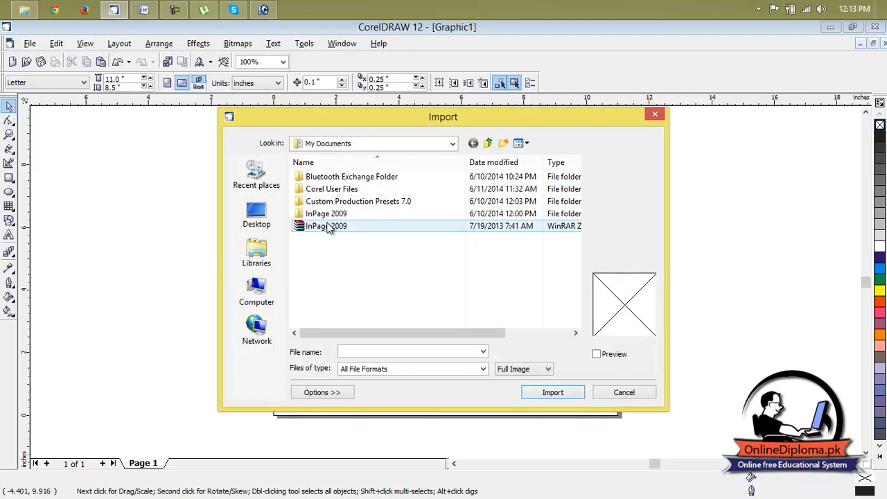
pyautogui.click(257, 221)
pyautogui.scroll(-10, 372, 289)
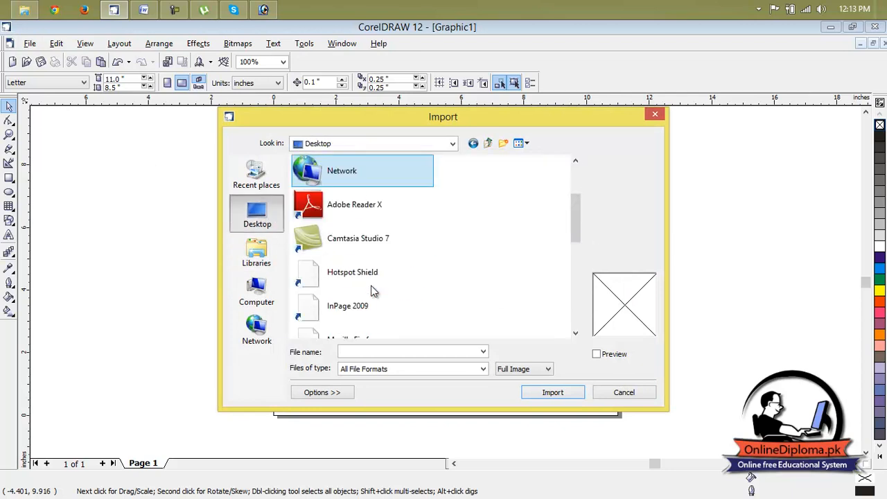
pyautogui.click(371, 290)
pyautogui.click(558, 394)
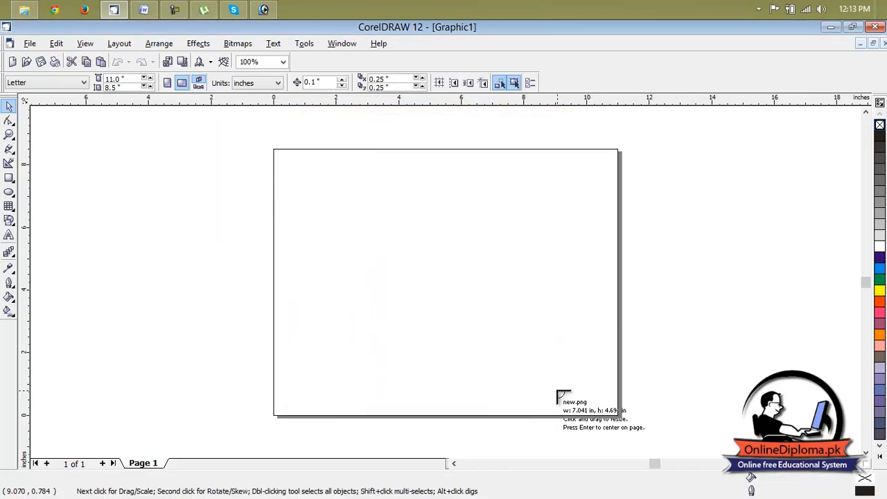
pyautogui.moveTo(90, 165); pyautogui.dragTo(224, 287)
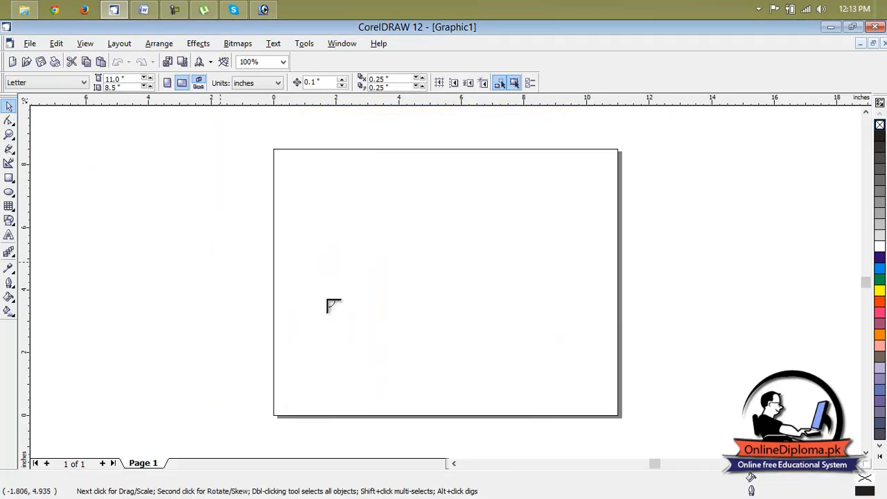
pyautogui.click(414, 240)
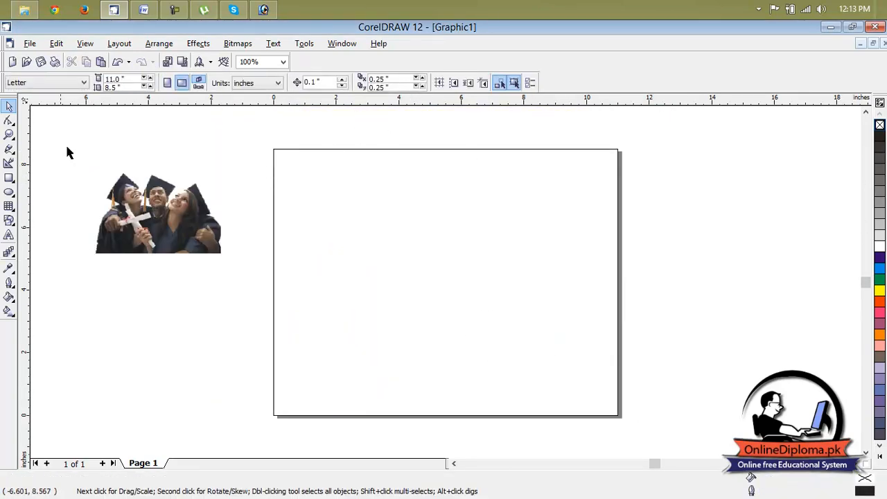
# Try a solid blue page background and undo it
pyautogui.click(9, 177)
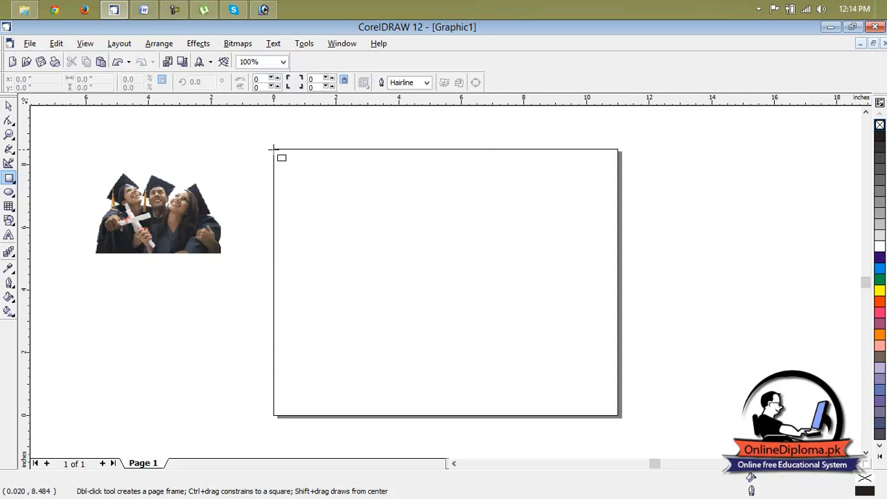
pyautogui.click(246, 43)
pyautogui.moveTo(197, 44)
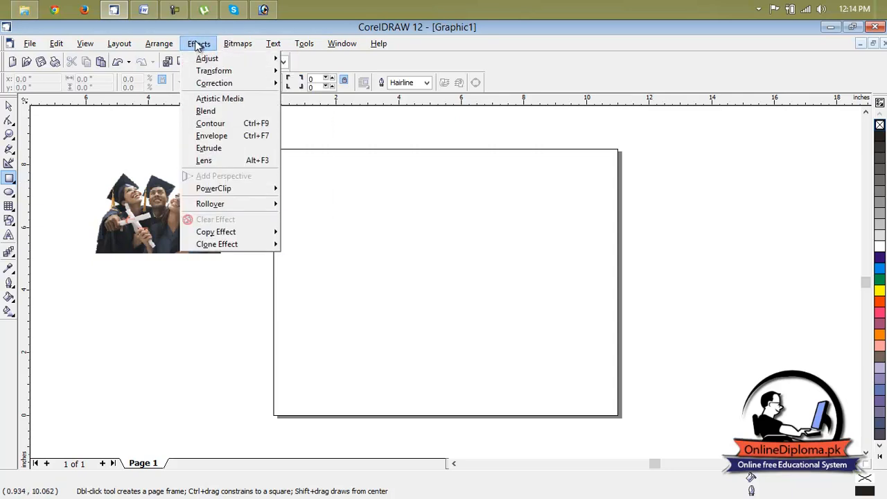
pyautogui.moveTo(152, 47)
pyautogui.moveTo(120, 44)
pyautogui.click(143, 140)
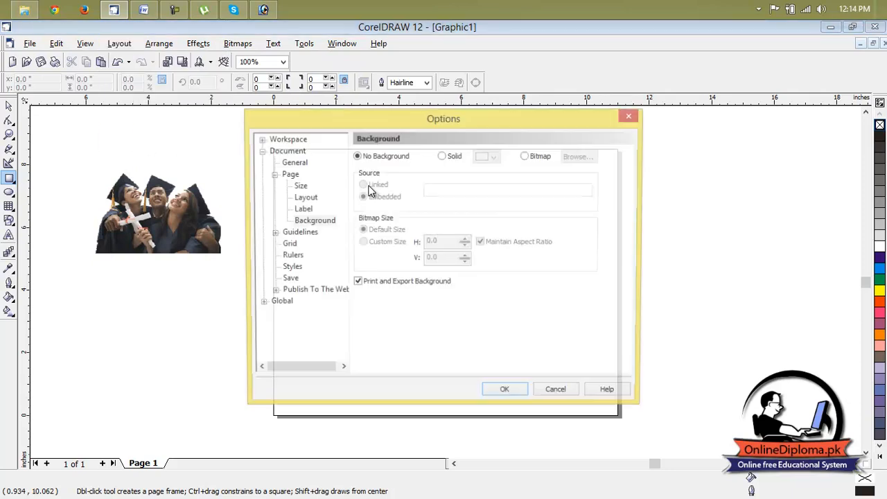
pyautogui.click(494, 157)
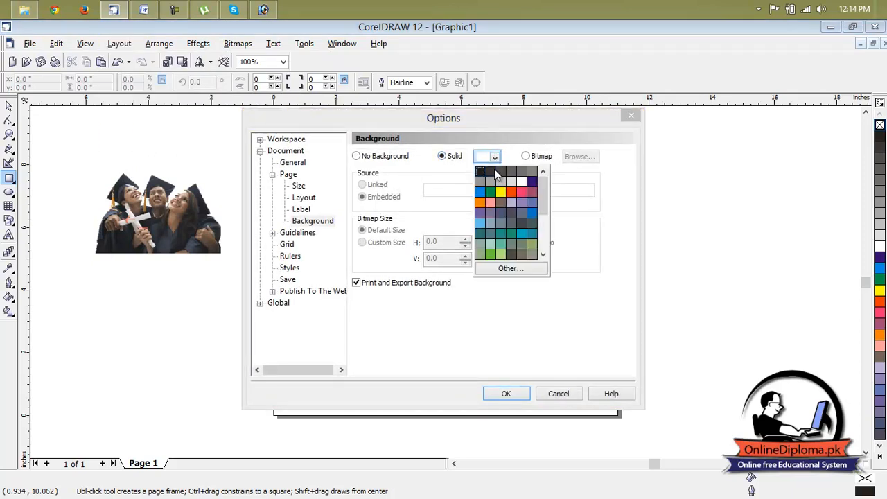
pyautogui.click(481, 195)
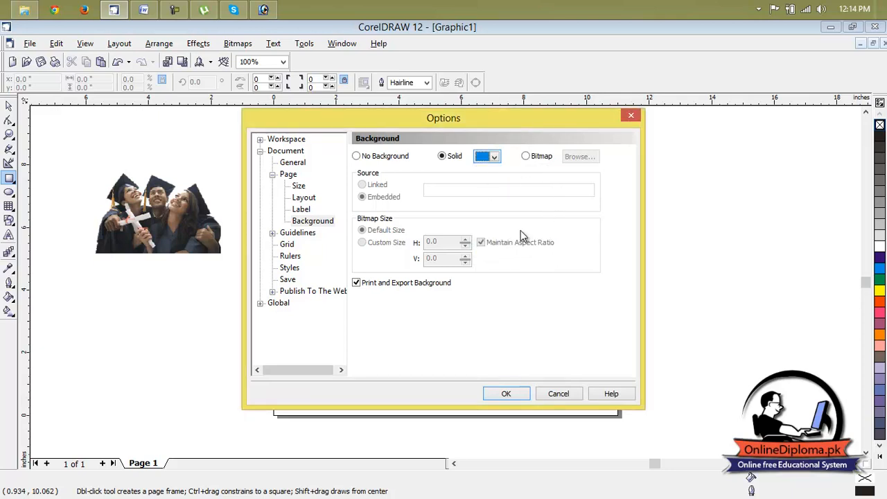
pyautogui.click(521, 395)
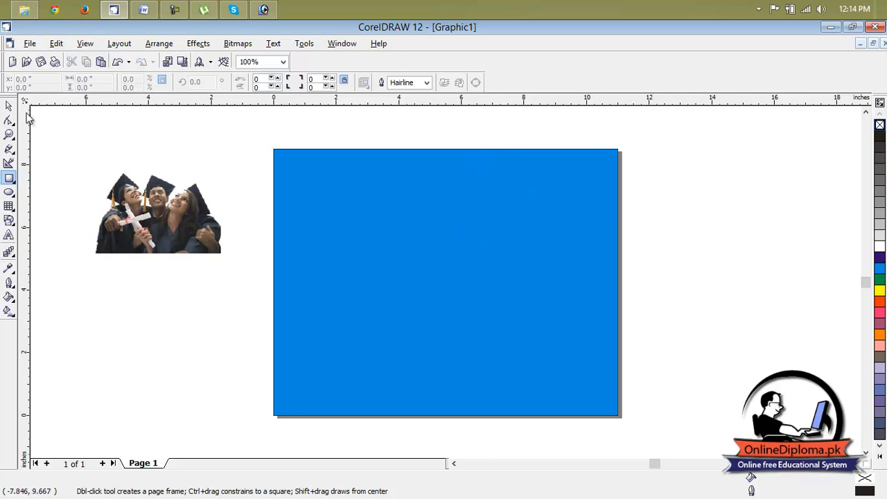
pyautogui.click(9, 107)
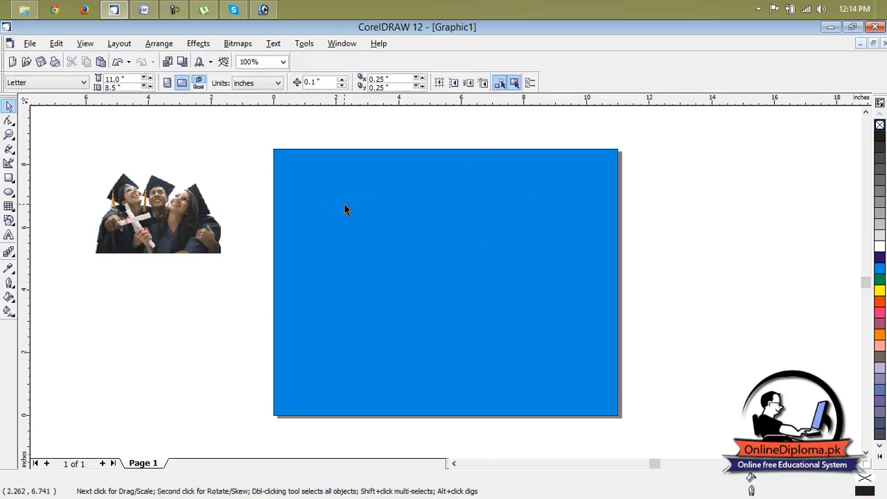
pyautogui.hotkey('ctrl', 'z')
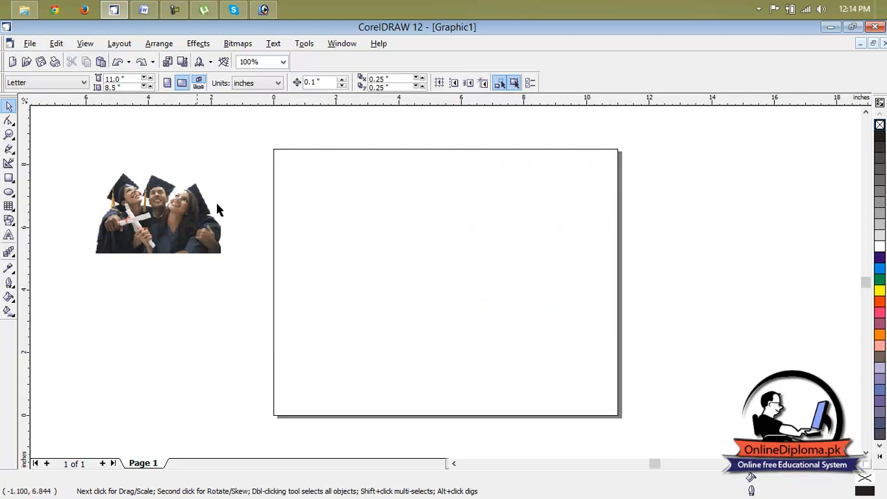
# Try to colour the empty page with a uniform blue fill of C 100, without any object selected
pyautogui.click(11, 312)
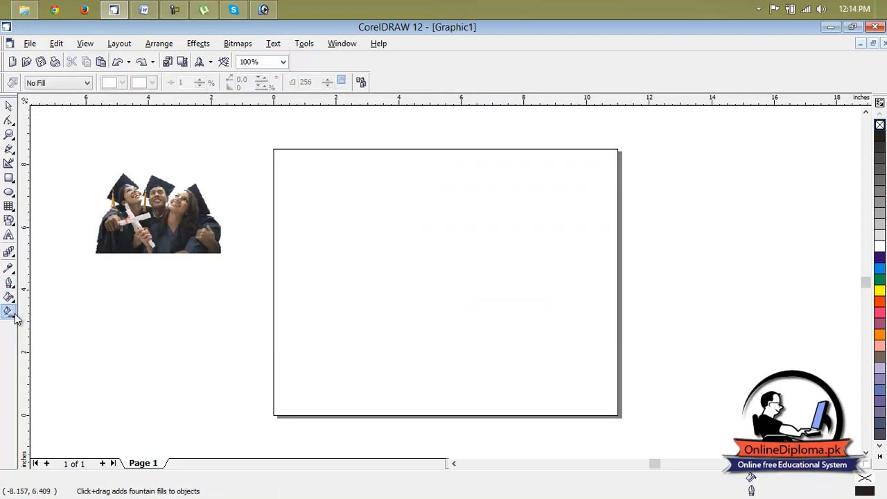
pyautogui.click(10, 297)
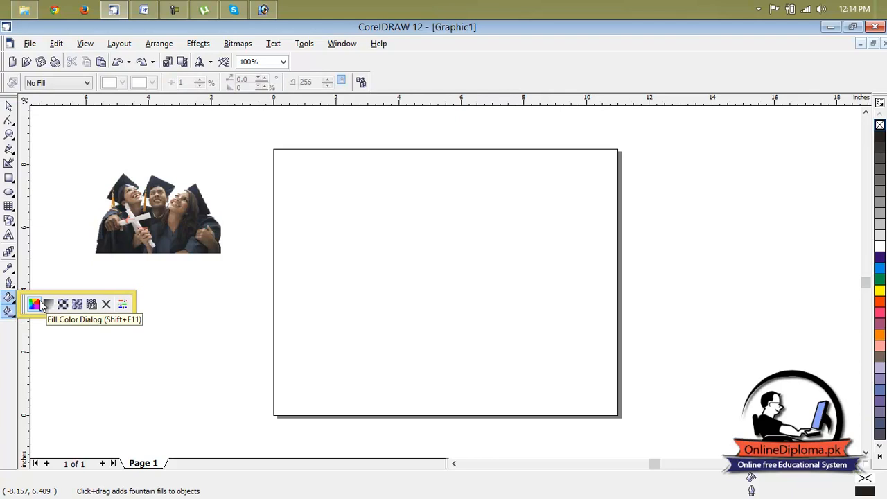
pyautogui.click(260, 143)
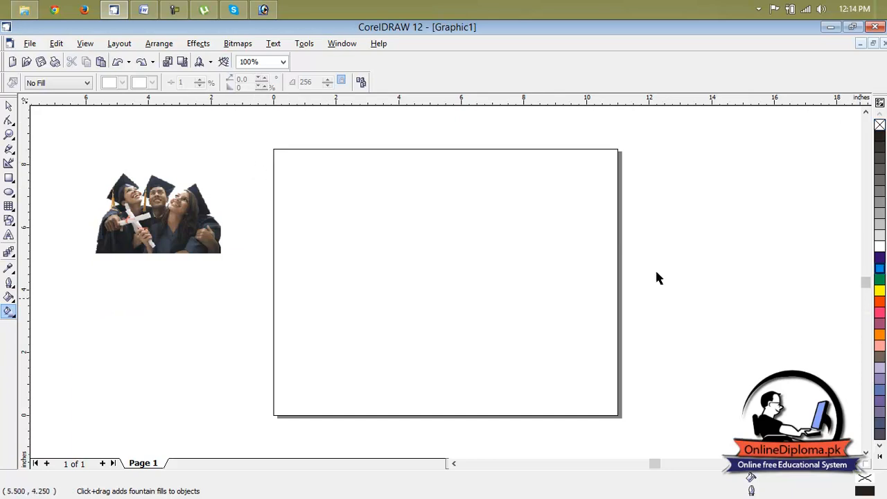
pyautogui.click(880, 268)
pyautogui.click(417, 324)
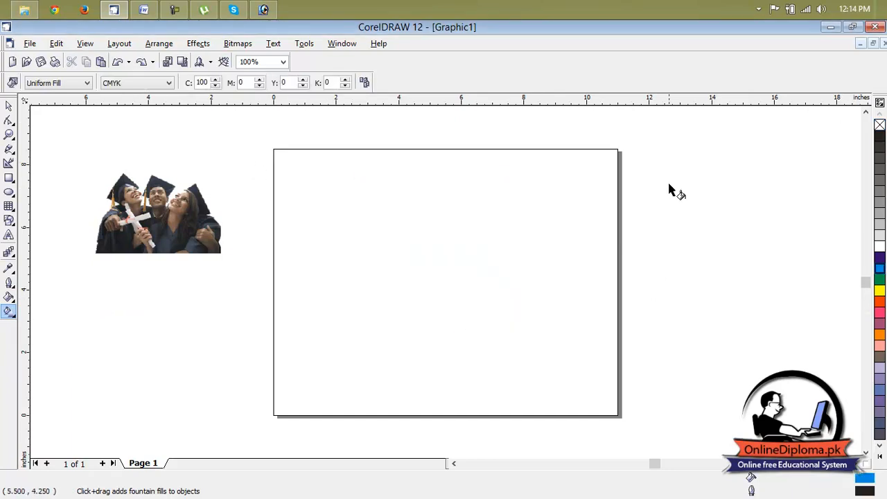
# Give the page a solid dark teal background using the custom RGB colour 49, 91, 97
pyautogui.click(198, 44)
pyautogui.moveTo(170, 45)
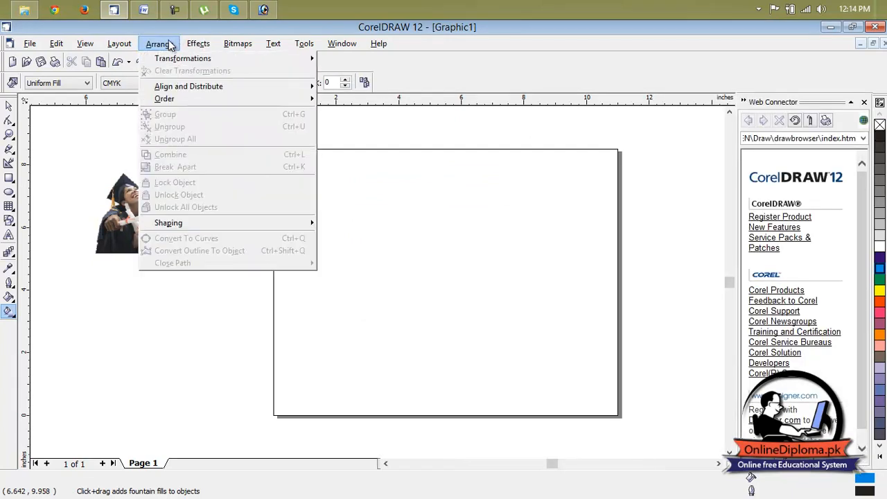
pyautogui.moveTo(119, 44)
pyautogui.click(114, 142)
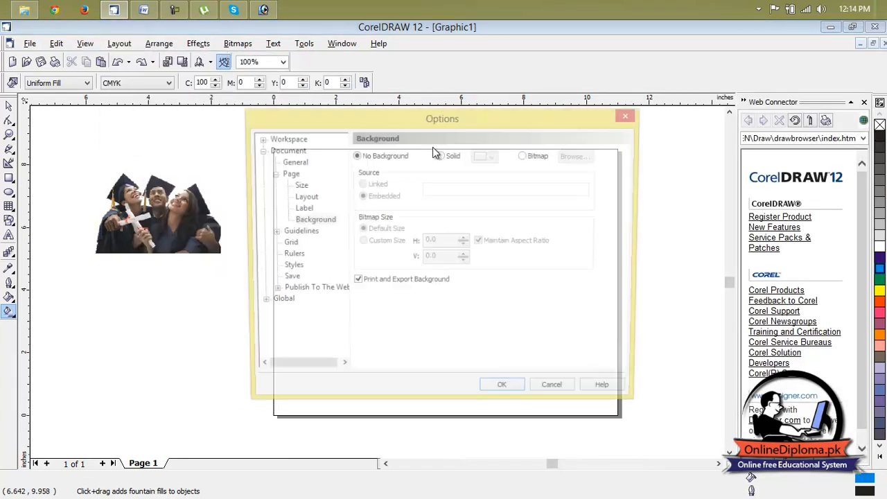
pyautogui.click(456, 157)
pyautogui.click(493, 157)
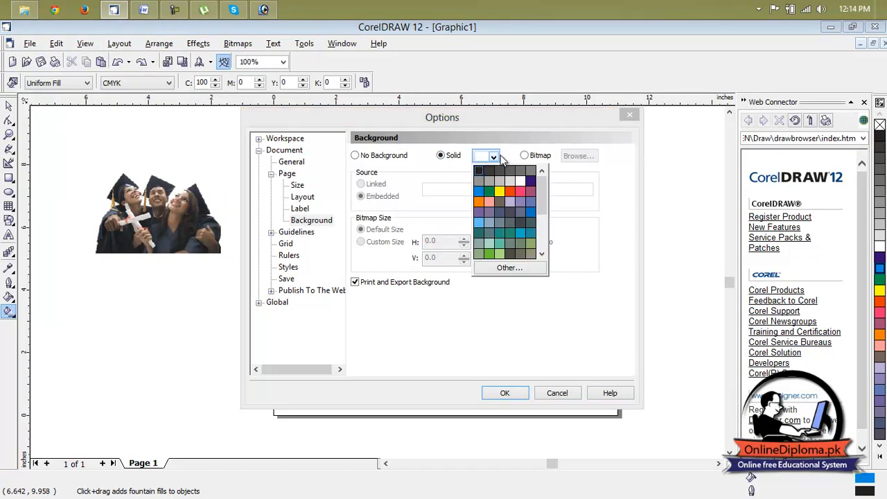
pyautogui.click(513, 267)
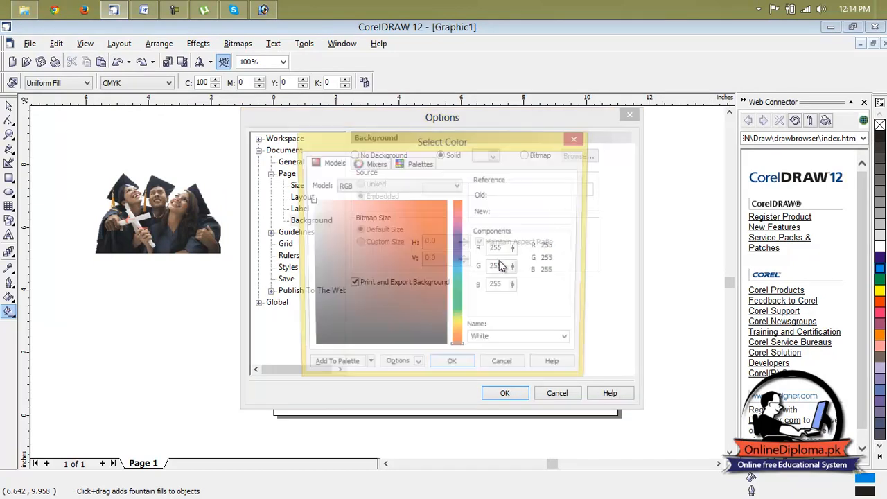
pyautogui.moveTo(454, 261)
pyautogui.mouseDown()
pyautogui.moveTo(457, 271)
pyautogui.moveTo(377, 292)
pyautogui.mouseUp()
pyautogui.click(426, 257)
pyautogui.click(513, 393)
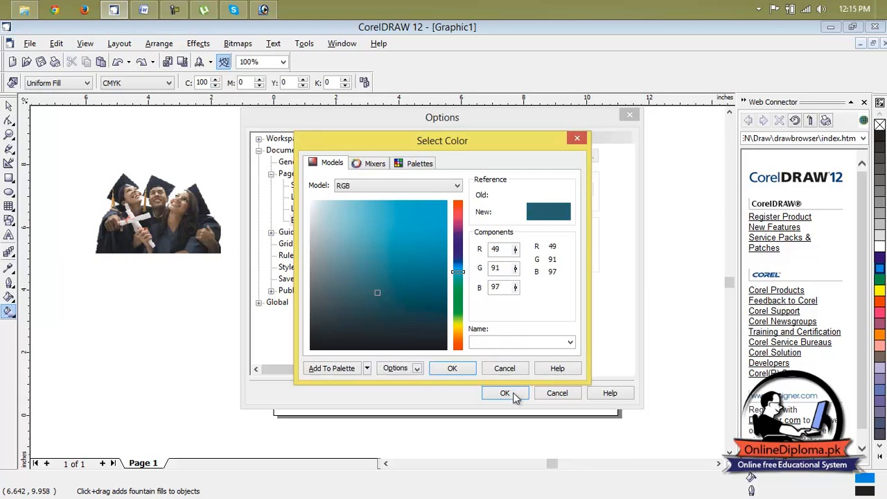
pyautogui.click(467, 368)
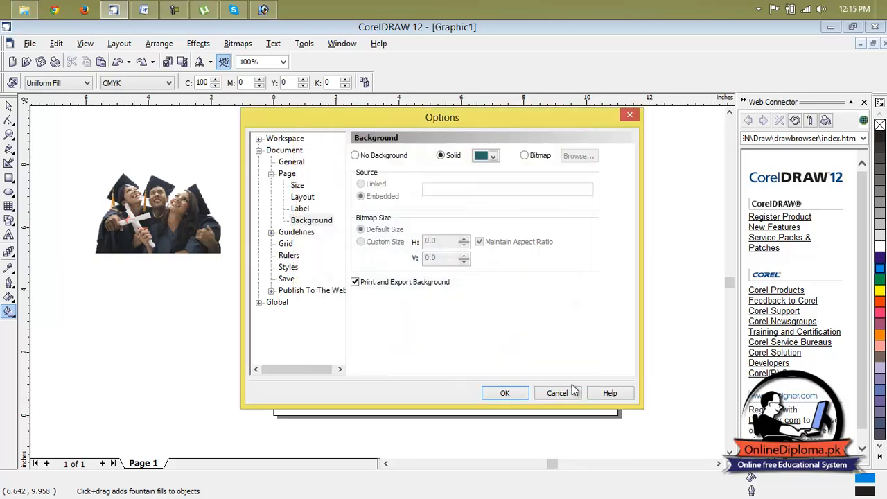
pyautogui.click(505, 393)
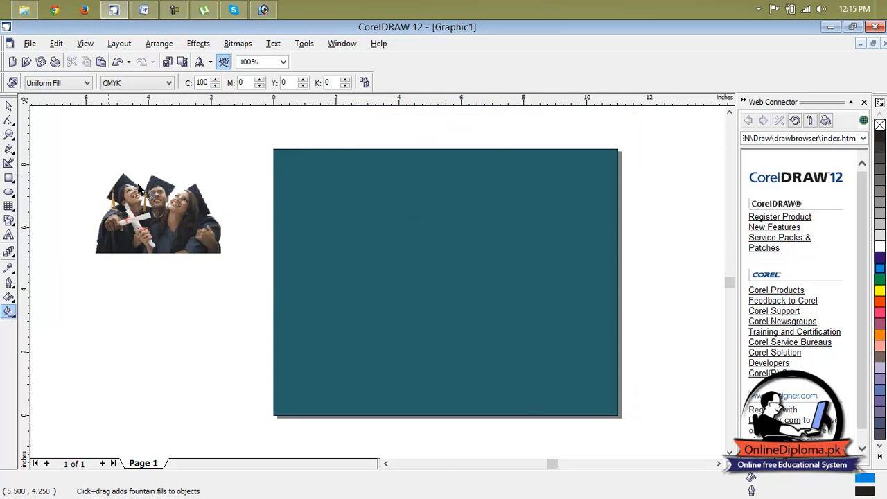
# Move the graduates picture onto the upper-right corner of the teal page
pyautogui.click(8, 106)
pyautogui.click(158, 211)
pyautogui.moveTo(516, 252); pyautogui.dragTo(602, 216)
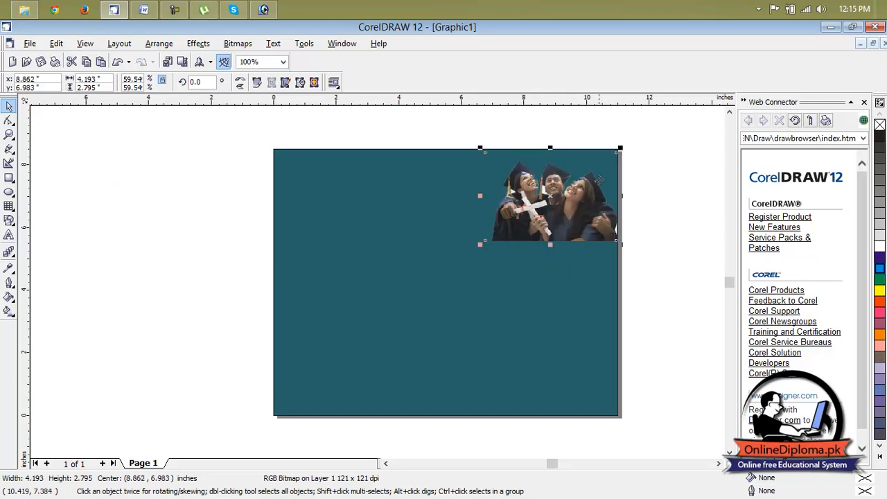
# Move the graduates picture off the page to the empty area above it, centred at about 5.77, 11.2 inches
pyautogui.scroll(1, 594, 182)
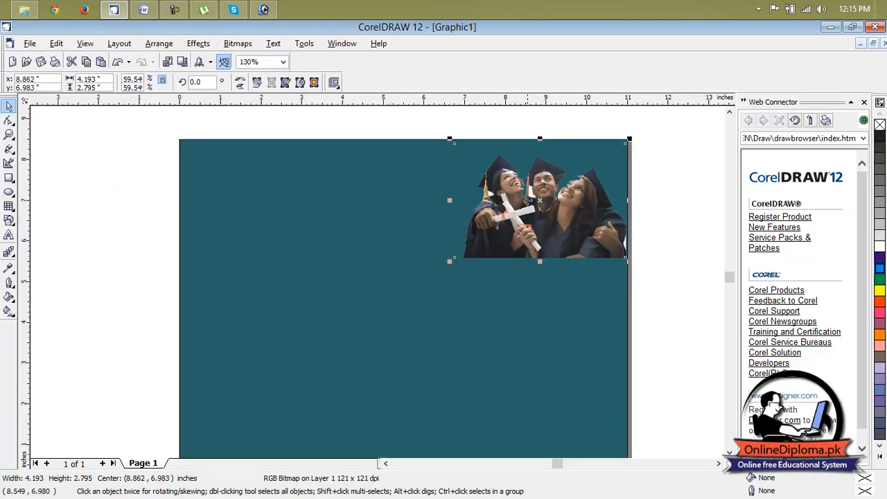
pyautogui.scroll(6, 544, 186)
pyautogui.scroll(-2, 555, 174)
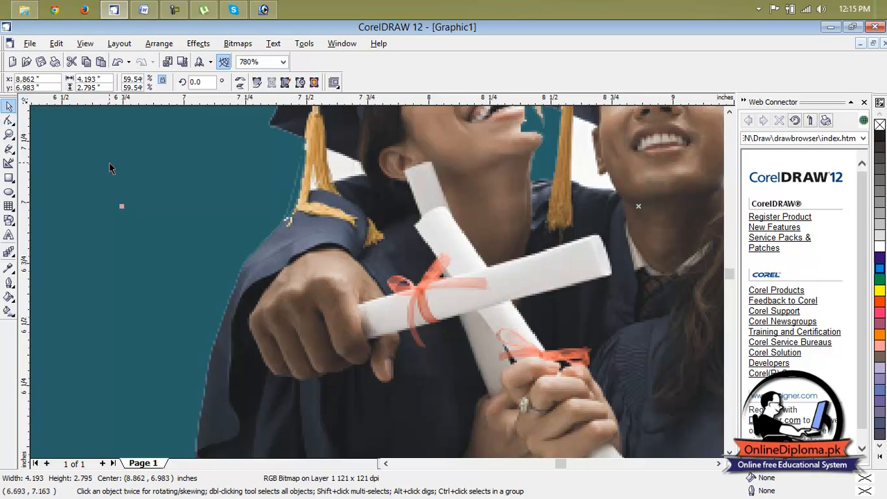
pyautogui.scroll(-1, 700, 230)
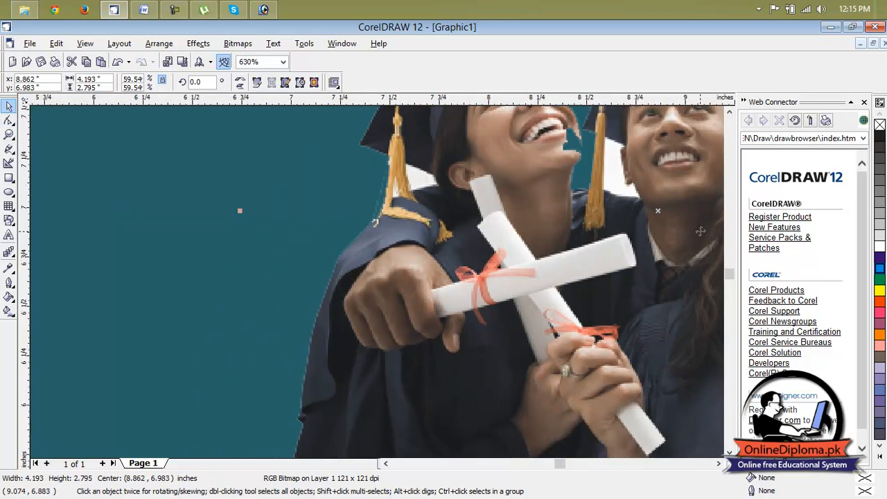
pyautogui.scroll(-5, 635, 347)
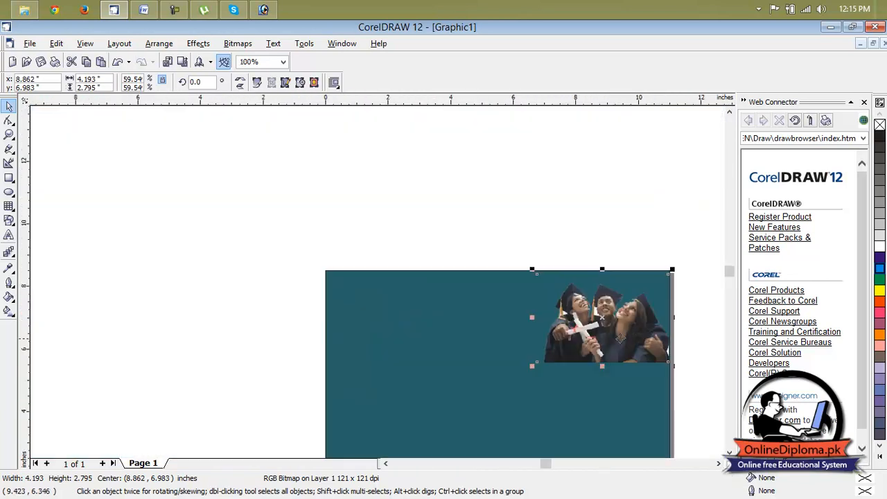
pyautogui.moveTo(620, 337); pyautogui.dragTo(524, 206)
# Open the graduates bitmap for editing in Corel PHOTO-PAINT and maximize its image window
pyautogui.click(238, 44)
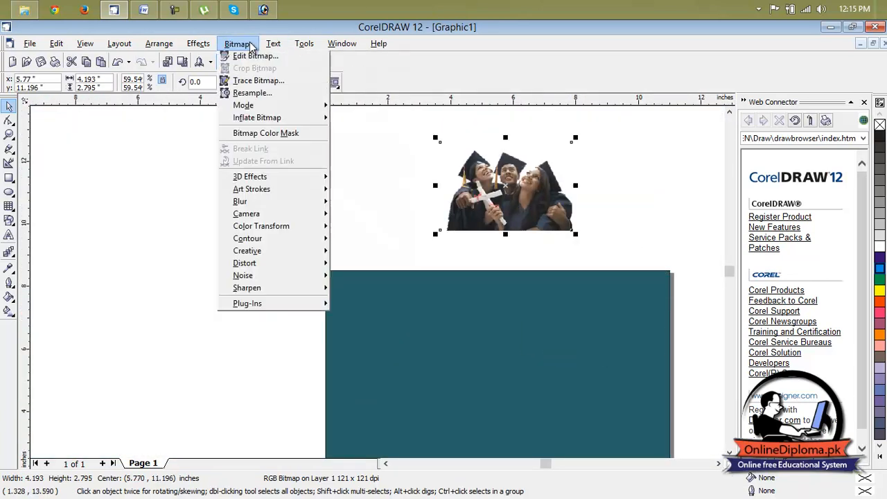
pyautogui.click(255, 73)
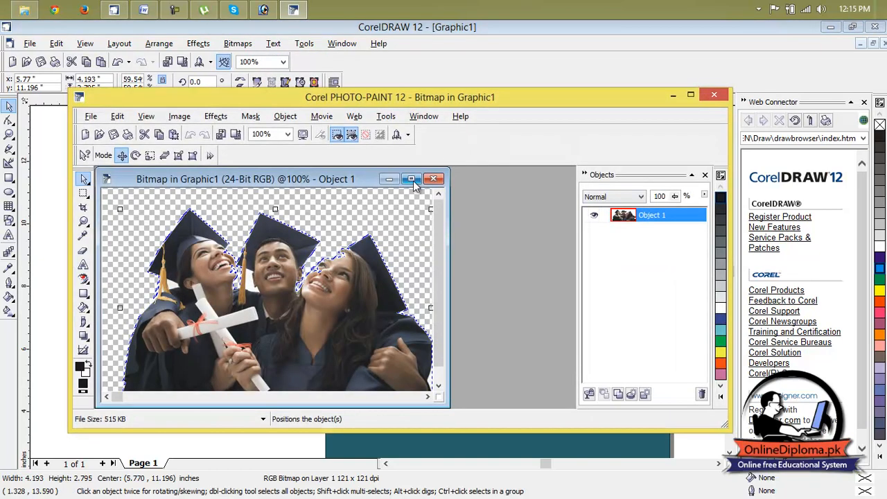
pyautogui.click(412, 180)
# Try to mask the white area between the middle graduate's tassel and face with the Magic Wand at tolerance 10
pyautogui.scroll(-2, 323, 276)
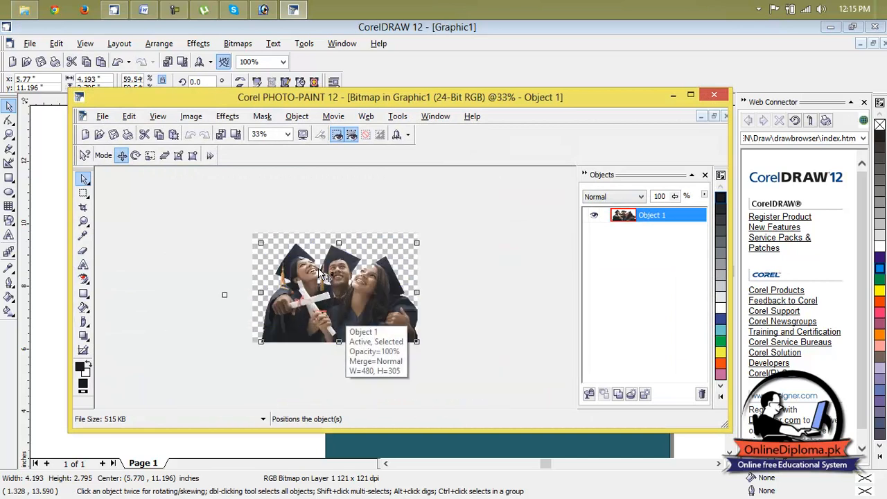
pyautogui.scroll(4, 321, 274)
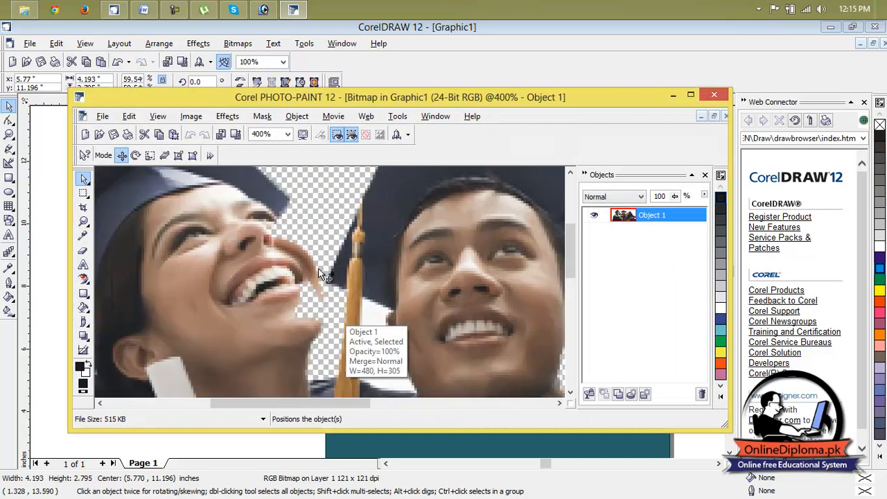
pyautogui.click(84, 194)
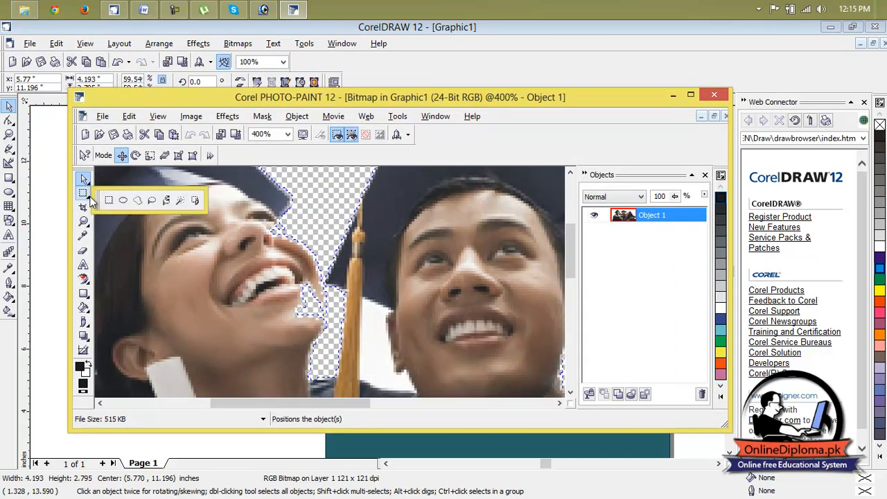
pyautogui.click(179, 204)
pyautogui.click(378, 347)
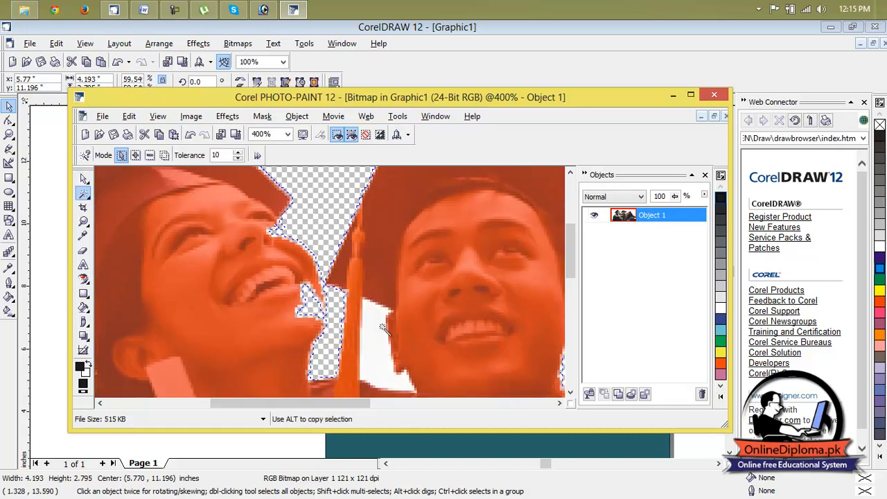
pyautogui.click(287, 134)
pyautogui.click(280, 151)
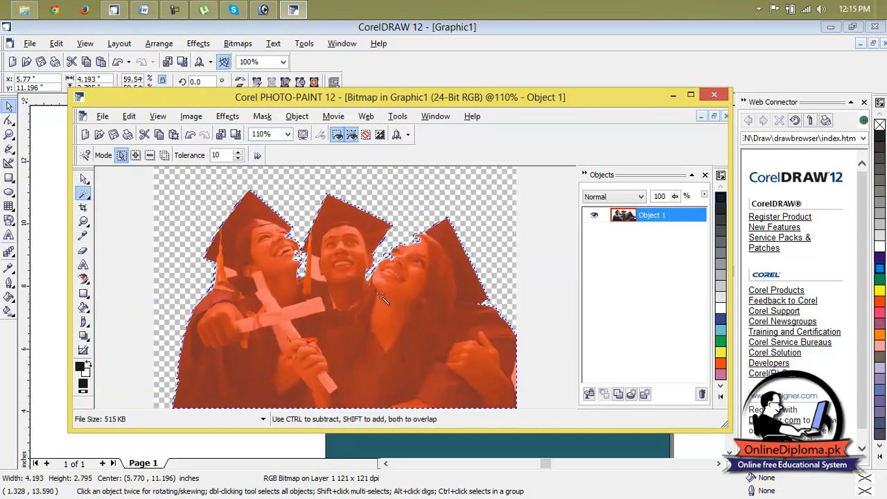
# Copy the masked graduates into a new object and sample the white gap beside the middle graduate's face with the Magic Wand
pyautogui.scroll(-1, 380, 296)
pyautogui.scroll(2, 381, 297)
pyautogui.hotkey('ctrl', 'Up')
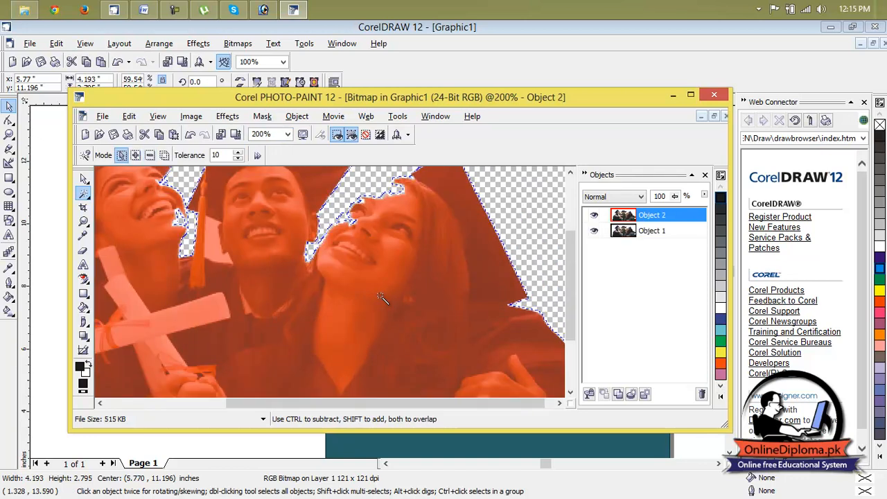
pyautogui.click(216, 248)
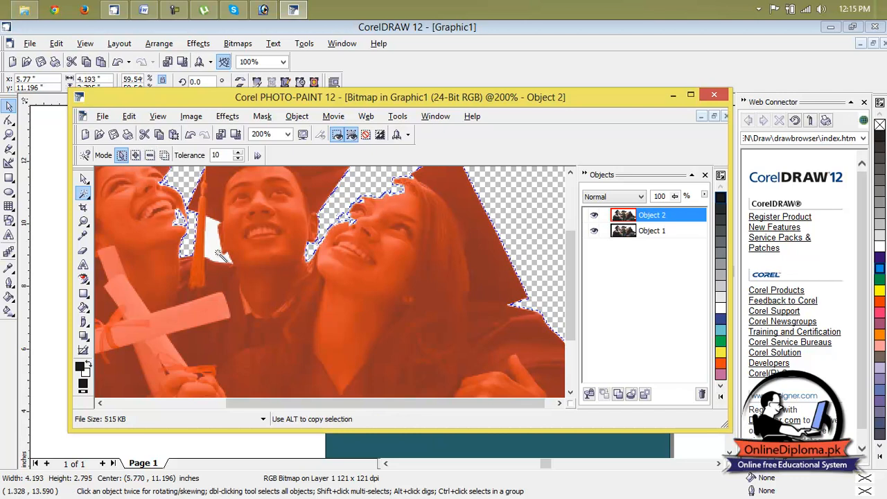
# Move the copied object so that it is offset slightly to the upper right of the original graduates
pyautogui.click(88, 183)
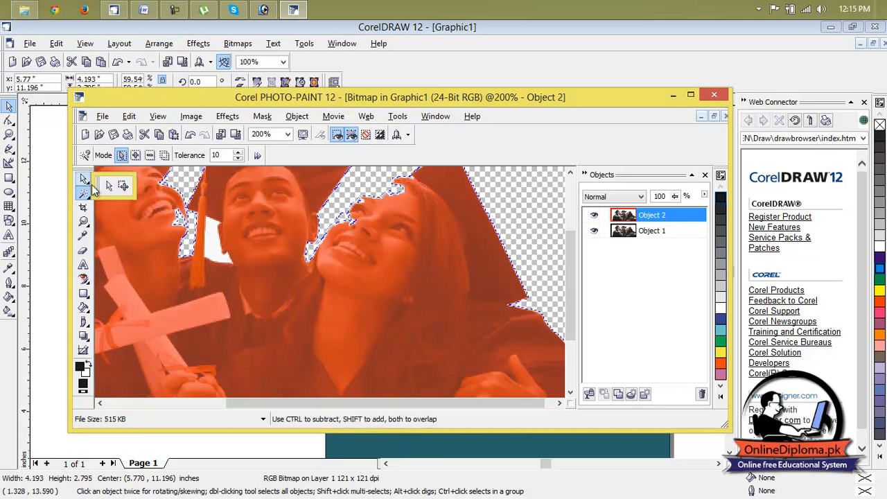
pyautogui.click(109, 185)
pyautogui.moveTo(293, 253); pyautogui.dragTo(404, 357)
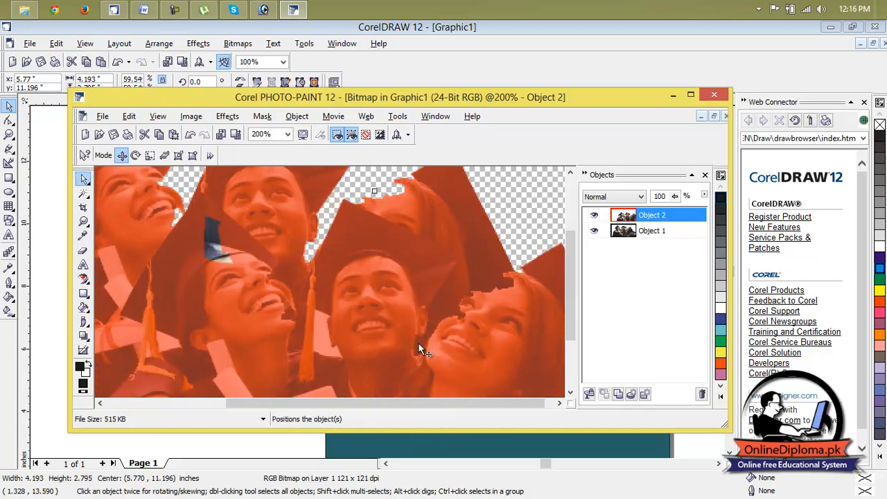
pyautogui.scroll(-2, 434, 334)
pyautogui.moveTo(398, 325); pyautogui.dragTo(353, 263)
# Hide the object marquee and close Corel PHOTO-PAINT without saving the changes to the bitmap
pyautogui.click(642, 237)
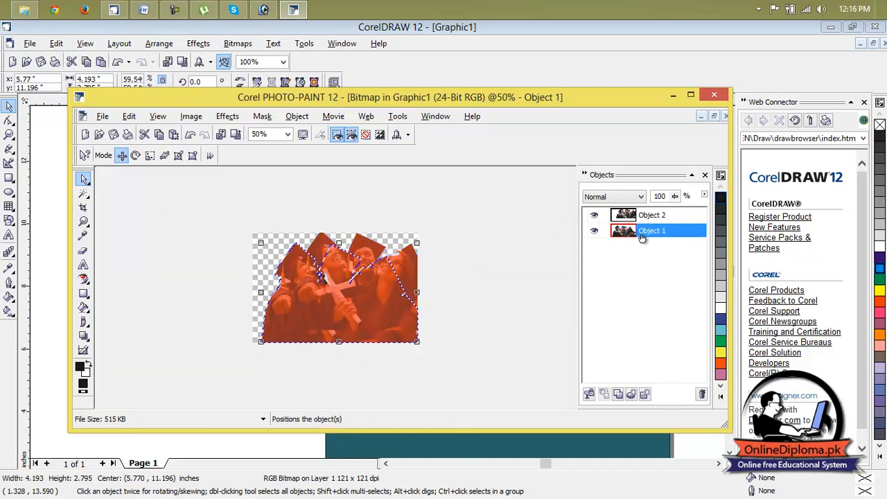
pyautogui.click(648, 215)
pyautogui.click(637, 198)
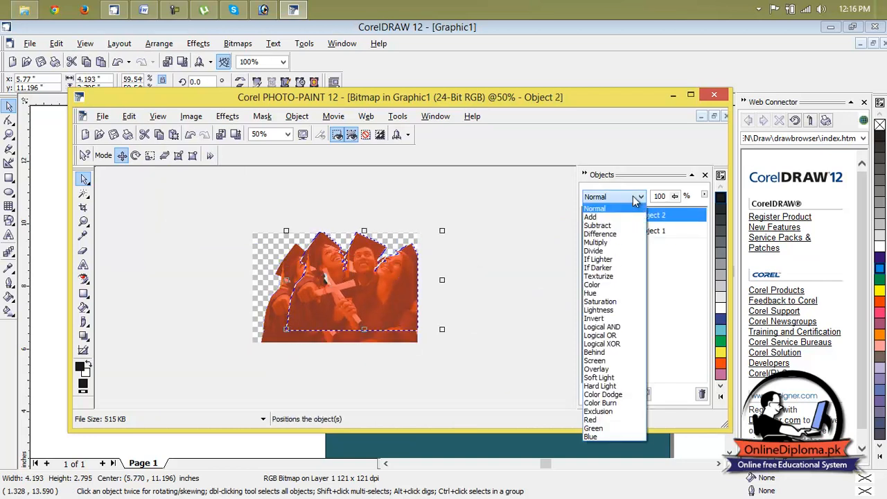
pyautogui.click(715, 98)
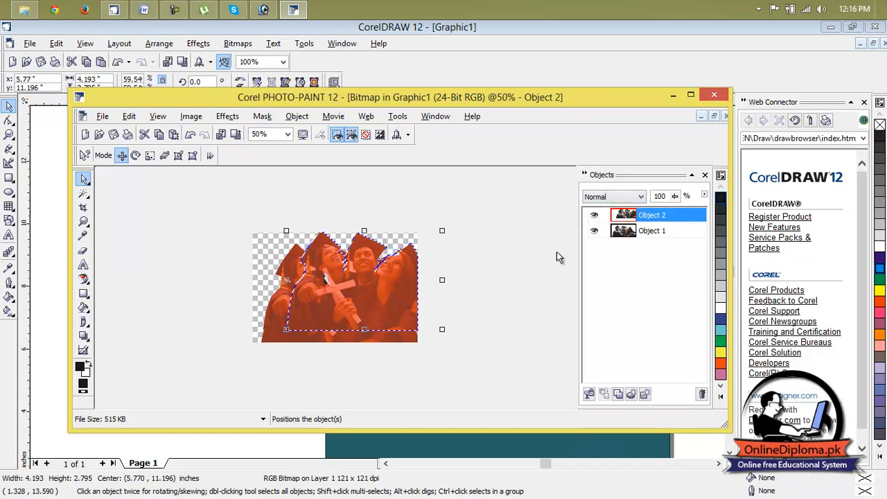
pyautogui.click(351, 134)
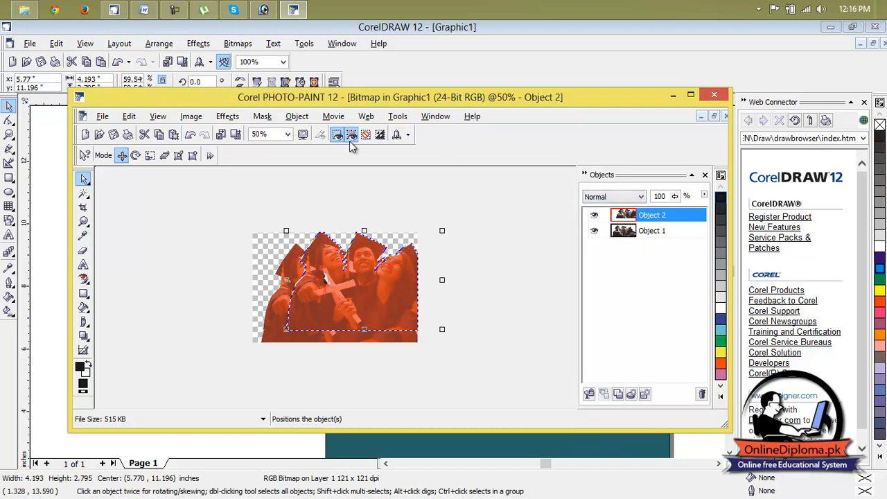
pyautogui.click(715, 96)
pyautogui.click(431, 298)
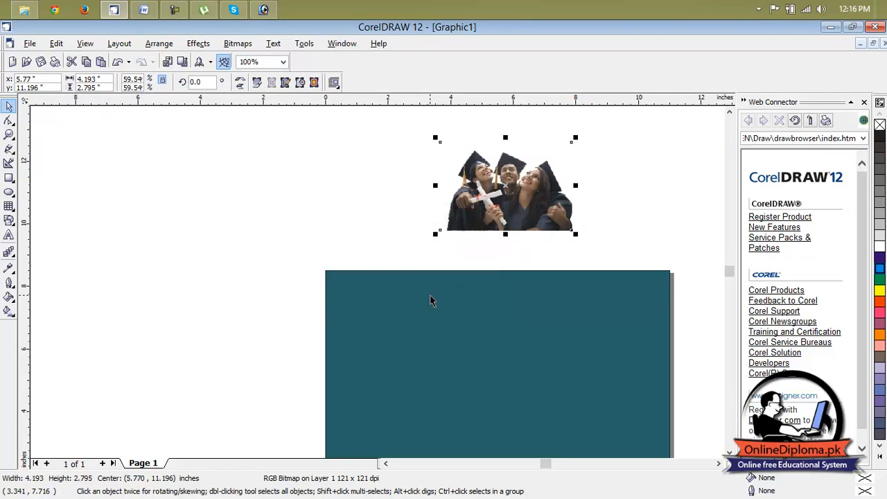
# Reopen the graduates bitmap for editing in Corel PHOTO-PAINT and maximize its image window
pyautogui.scroll(2, 494, 193)
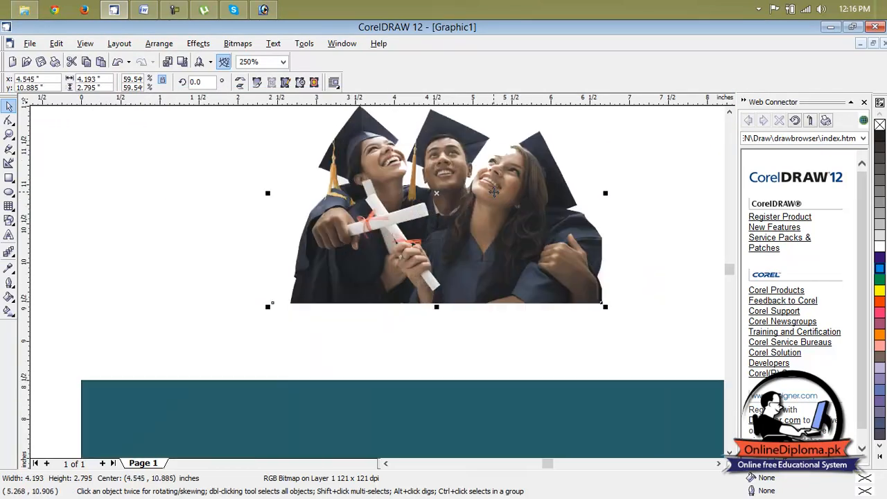
pyautogui.scroll(1, 415, 189)
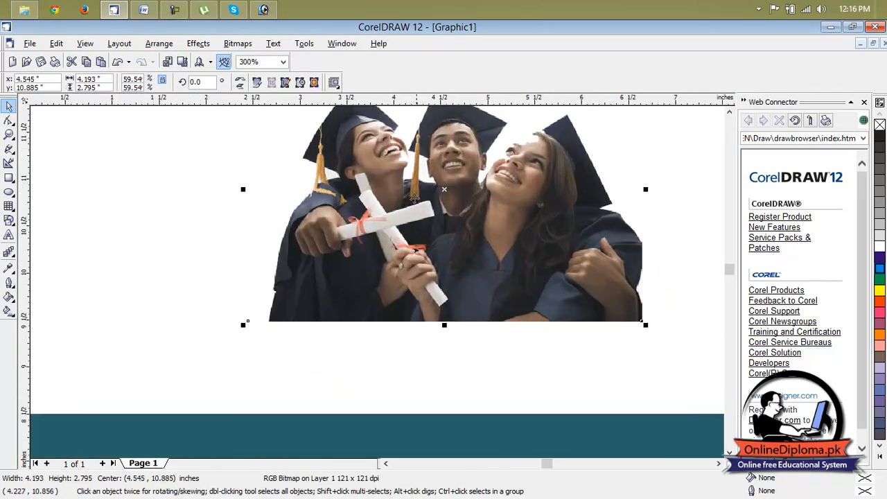
pyautogui.click(248, 45)
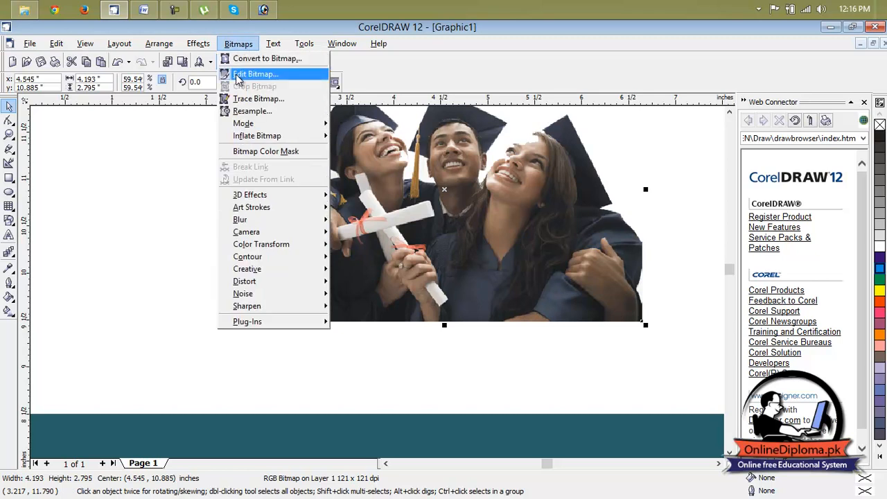
pyautogui.click(242, 74)
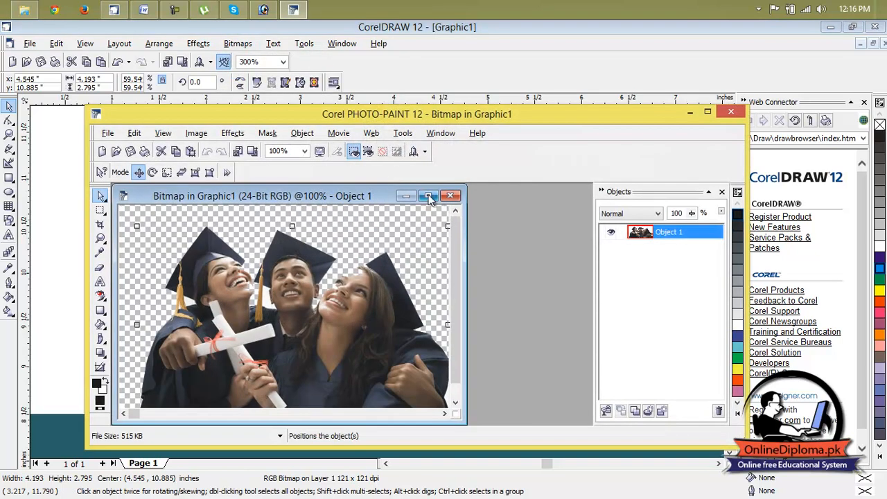
pyautogui.click(429, 196)
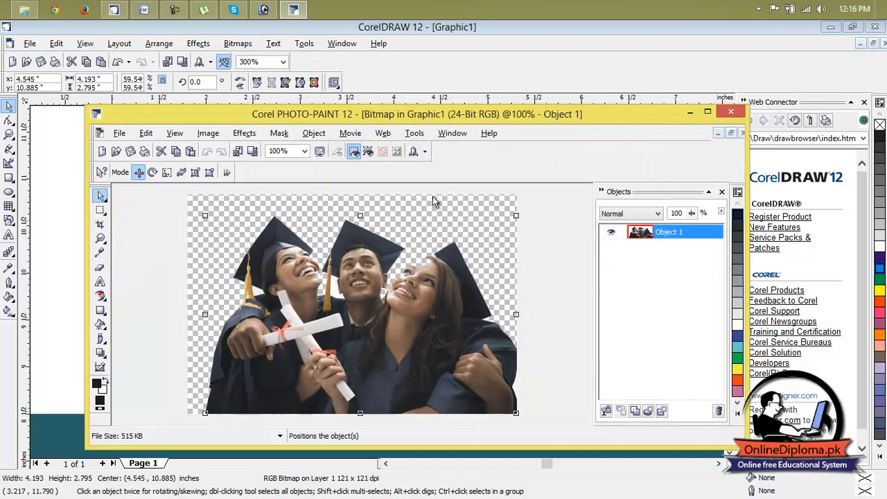
# Erase the white area between the middle graduate's tassel and face with a soft round eraser of size 6
pyautogui.click(305, 151)
pyautogui.click(281, 186)
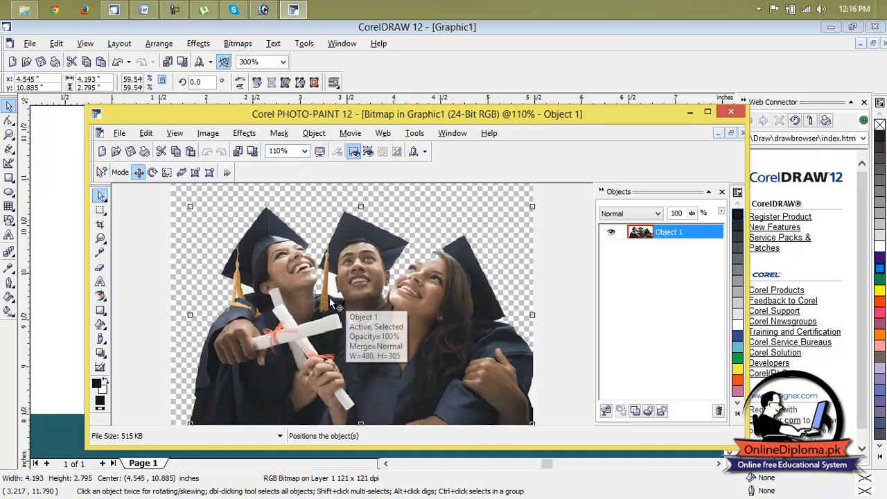
pyautogui.scroll(3, 333, 301)
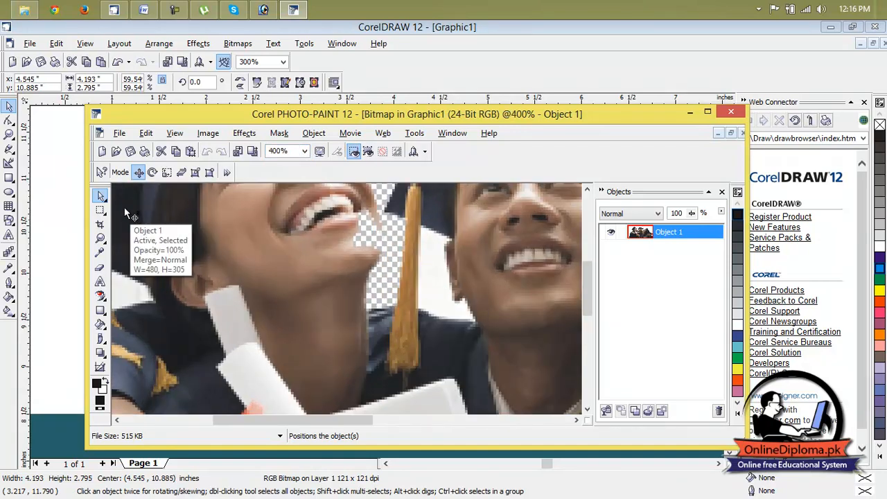
pyautogui.click(104, 269)
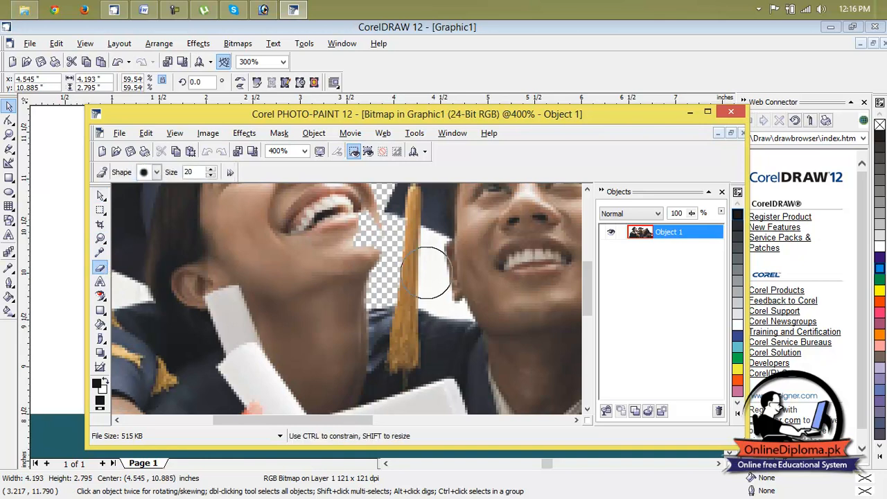
pyautogui.click(158, 172)
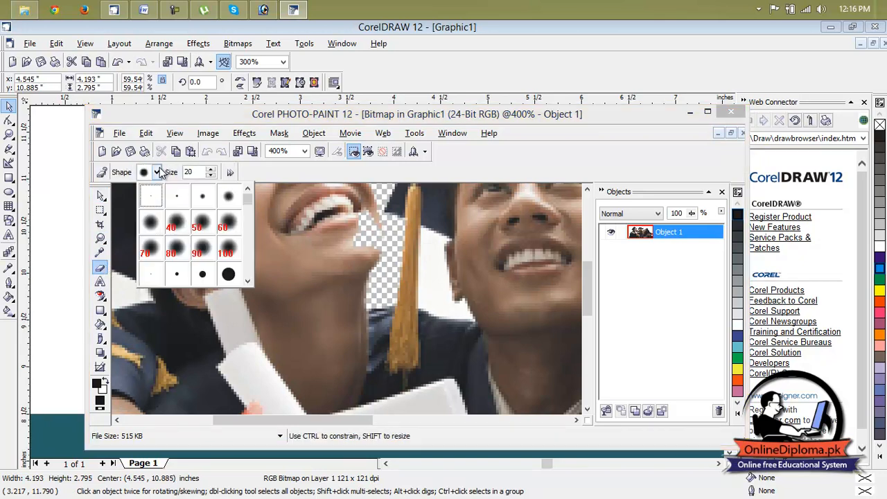
pyautogui.click(202, 199)
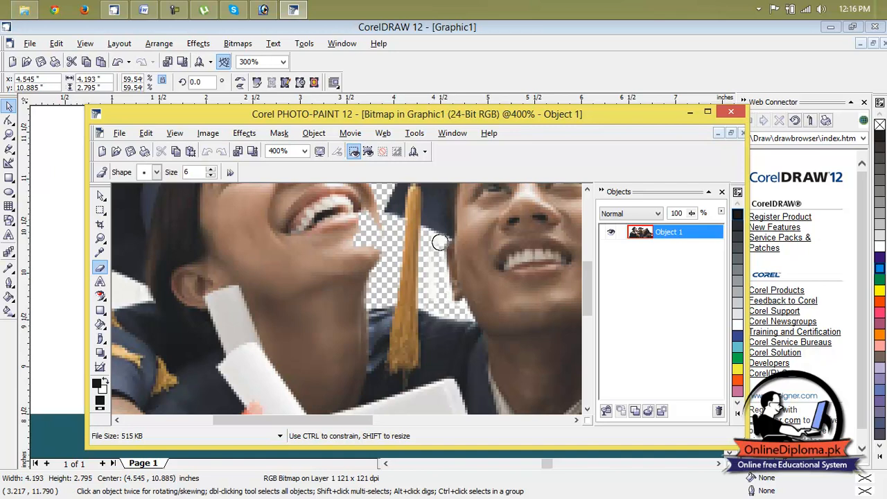
pyautogui.moveTo(430, 257); pyautogui.dragTo(429, 289)
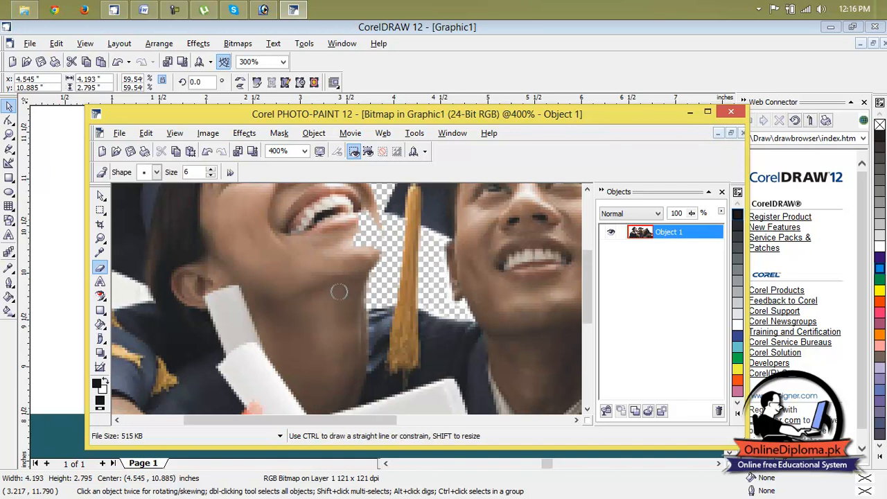
# Erase the white patch between the left graduate's tassel and her hair with the size 6 eraser
pyautogui.scroll(-2, 339, 292)
pyautogui.scroll(3, 241, 307)
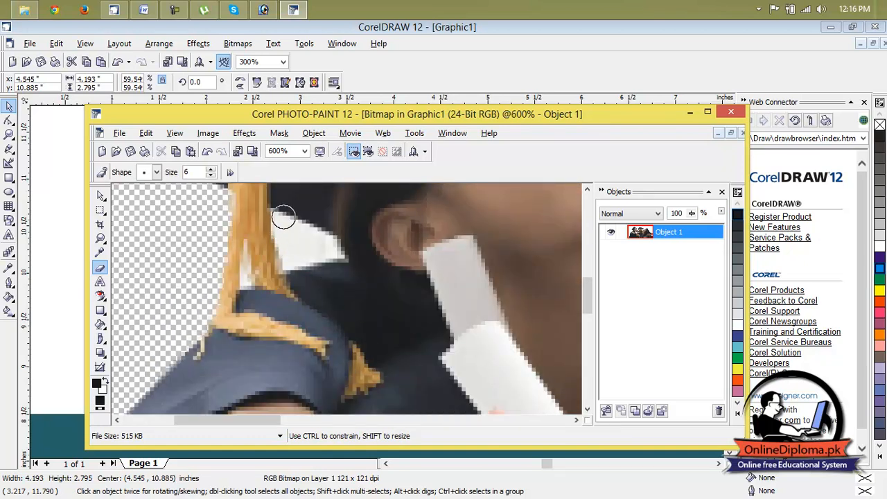
pyautogui.moveTo(280, 214)
pyautogui.mouseDown()
pyautogui.moveTo(296, 259)
pyautogui.moveTo(330, 251)
pyautogui.moveTo(299, 224)
pyautogui.moveTo(300, 244)
pyautogui.mouseUp()
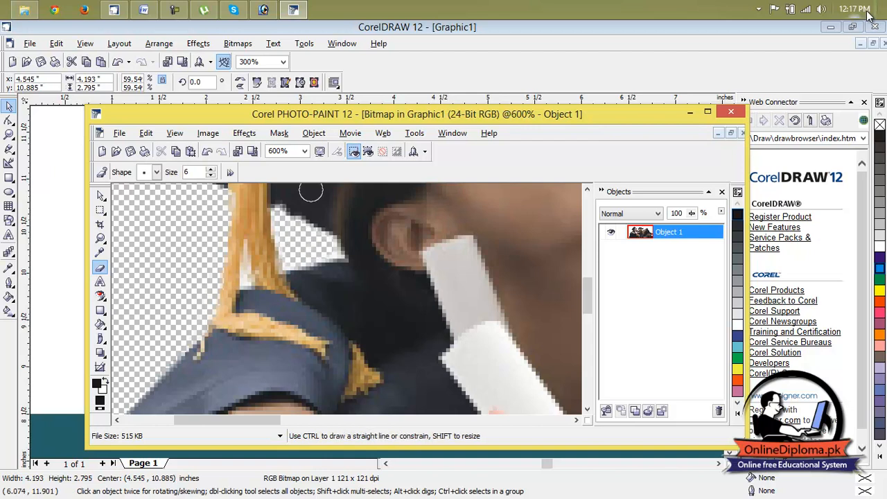
# Close Corel PHOTO-PAINT, save the changes to the bitmap and return to the CorelDRAW page
pyautogui.click(739, 115)
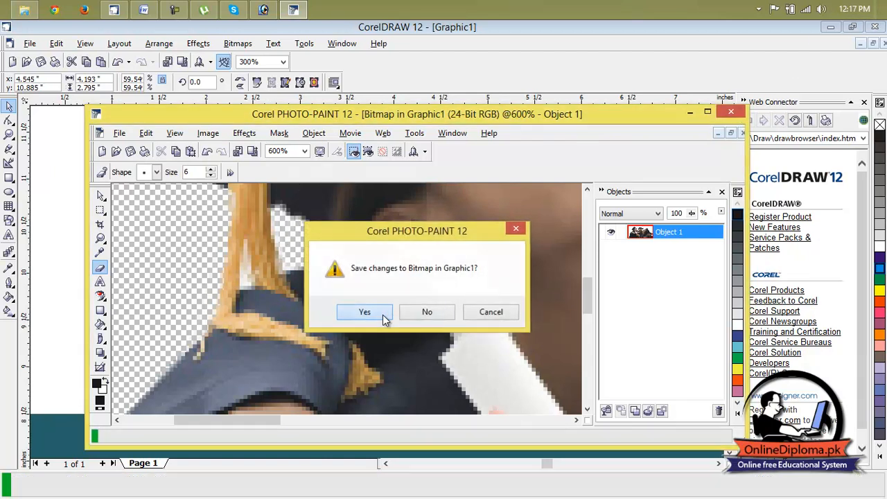
pyautogui.click(380, 314)
pyautogui.scroll(-1, 252, 126)
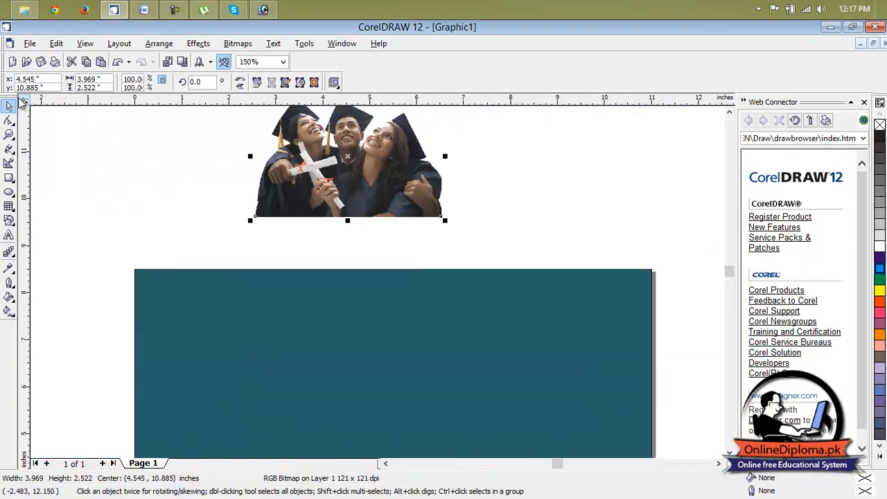
# Move the cleaned graduates picture onto the upper-right corner of the teal page, centred at about 9.0, 7.0 inches
pyautogui.click(135, 142)
pyautogui.moveTo(372, 175); pyautogui.dragTo(581, 355)
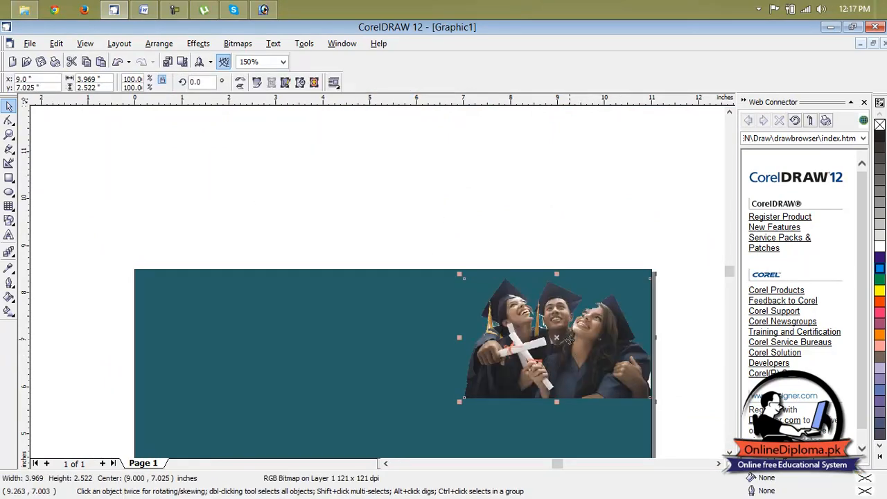
pyautogui.scroll(1, 570, 340)
pyautogui.scroll(-1, 715, 303)
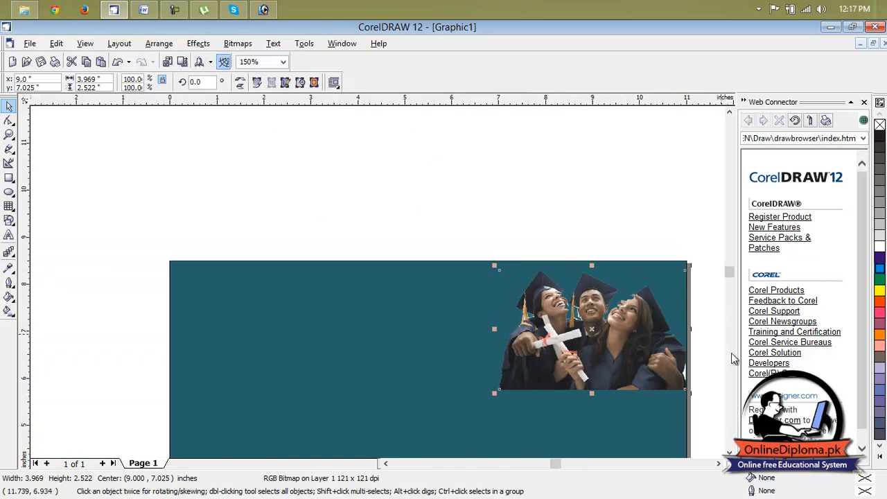
pyautogui.click(862, 448)
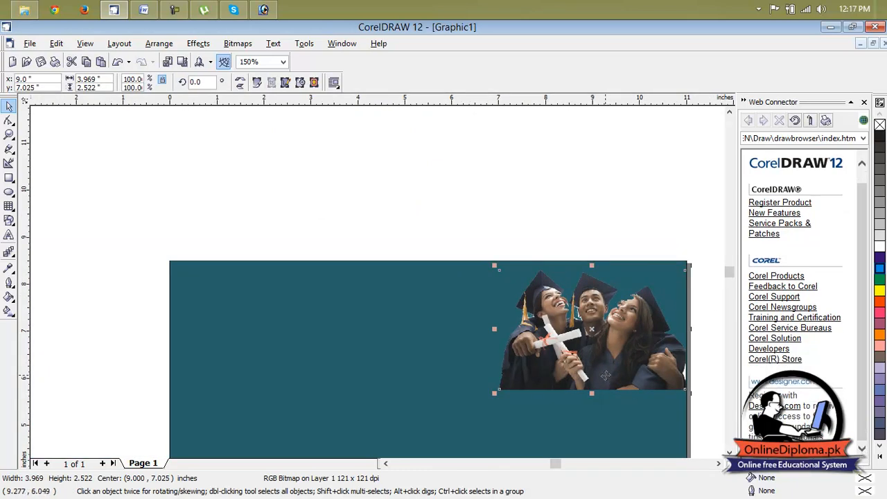
pyautogui.scroll(-2, 723, 449)
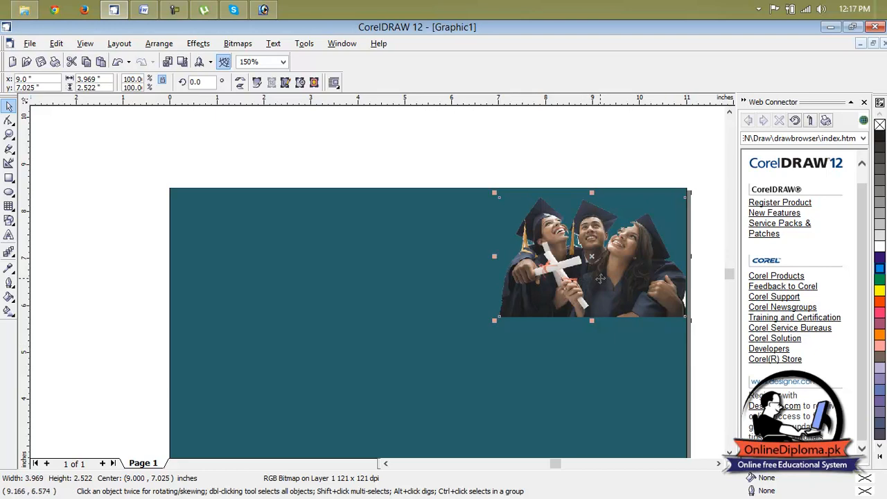
# Apply a linear transparency to the graduates picture, fading from beyond its upper-right corner to below its lower-left corner
pyautogui.click(9, 269)
pyautogui.click(35, 275)
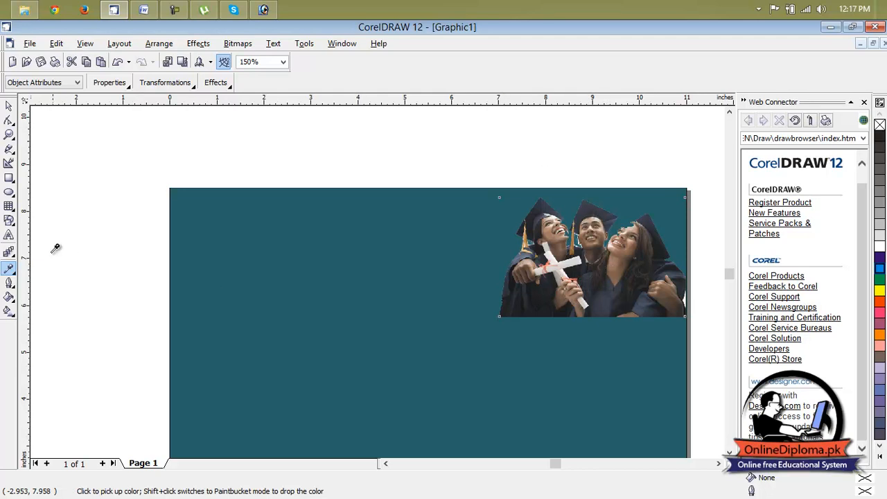
pyautogui.click(9, 252)
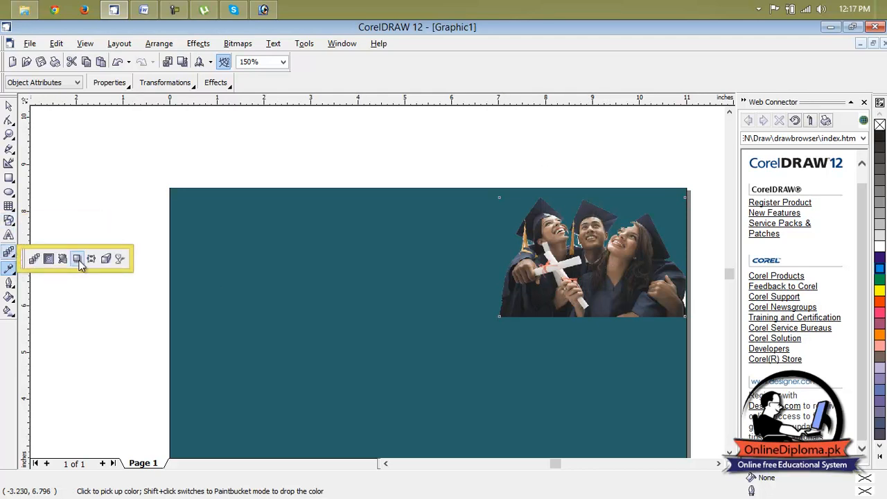
pyautogui.click(120, 259)
pyautogui.moveTo(660, 178); pyautogui.dragTo(500, 378)
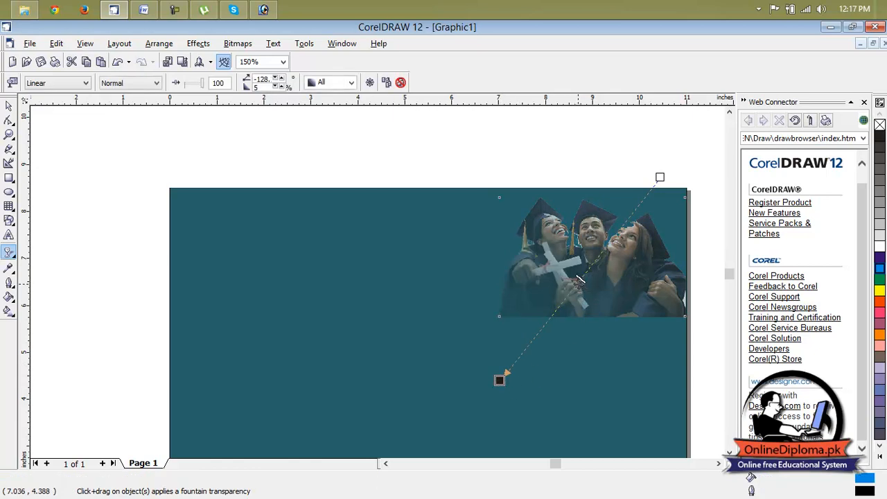
# Shift the picture's transparency gradient toward the upper right, extend its end to about -130 degrees and adjust the midpoint
pyautogui.moveTo(578, 279); pyautogui.dragTo(620, 249)
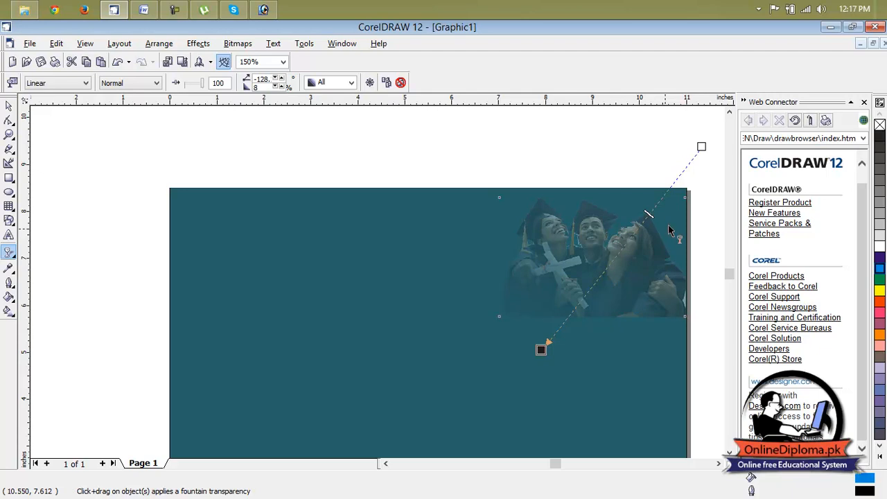
pyautogui.moveTo(541, 349); pyautogui.dragTo(518, 365)
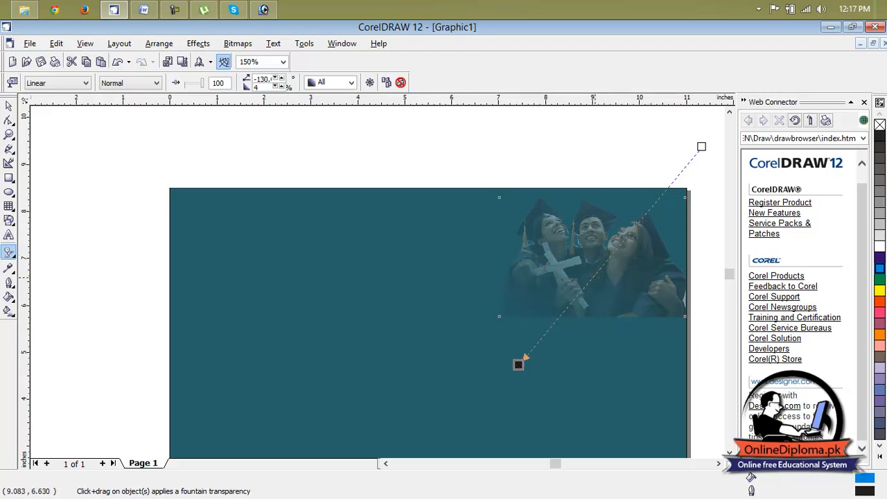
pyautogui.moveTo(600, 271); pyautogui.dragTo(592, 281)
pyautogui.press('Escape')
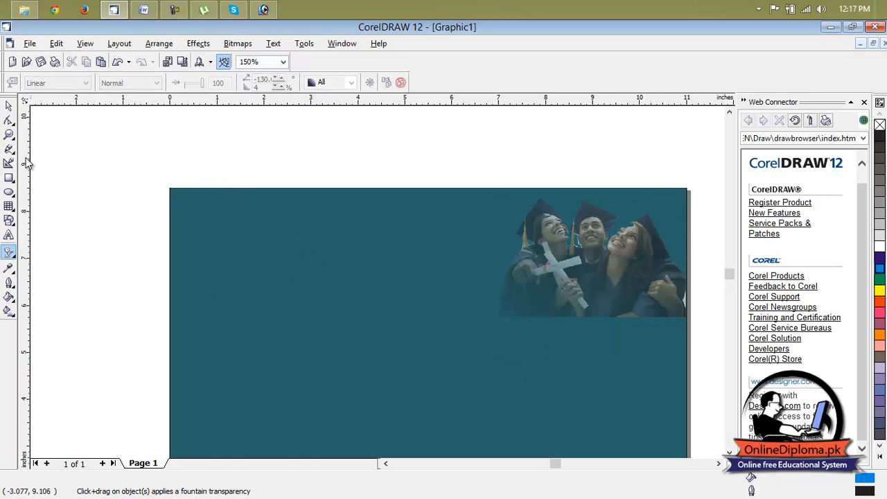
# Nudge the graduates picture to about 9.04, 7.09 inches and stretch its lower edge to a height of about 2.99 inches
pyautogui.click(9, 106)
pyautogui.moveTo(622, 284)
pyautogui.mouseDown()
pyautogui.moveTo(625, 270)
pyautogui.moveTo(626, 280)
pyautogui.mouseUp()
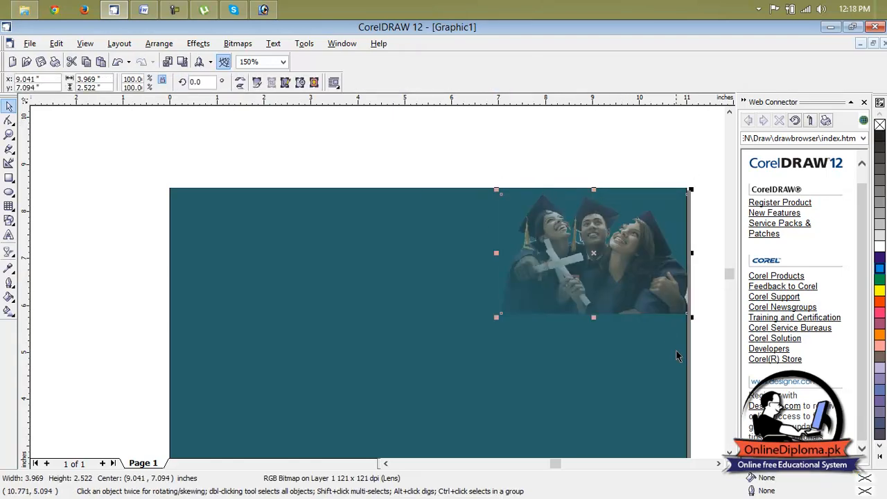
pyautogui.click(702, 368)
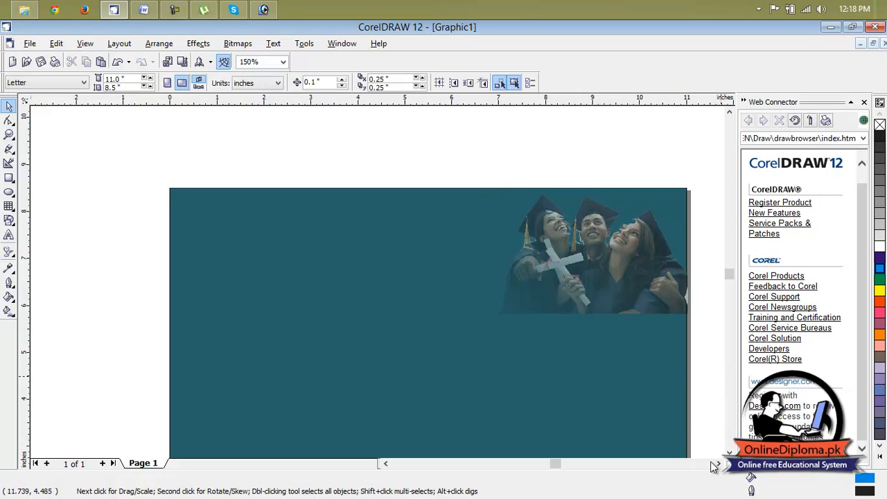
pyautogui.scroll(-2, 721, 378)
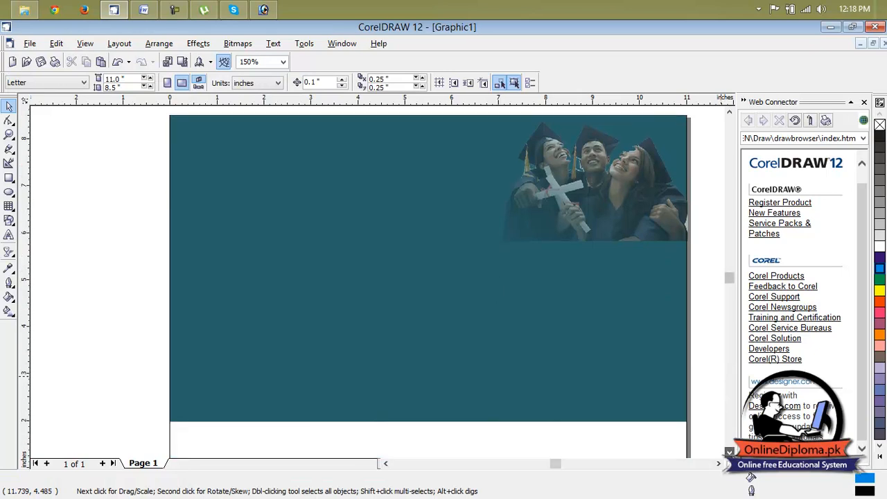
pyautogui.click(612, 239)
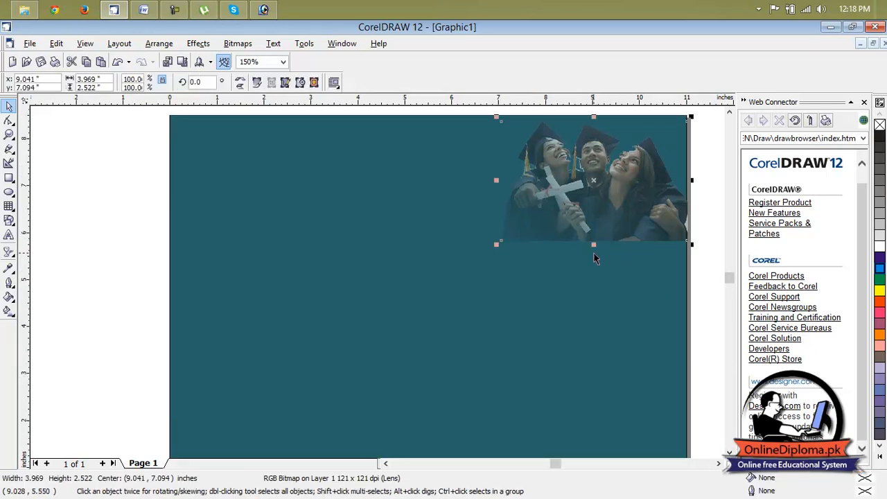
pyautogui.moveTo(595, 248); pyautogui.dragTo(597, 276)
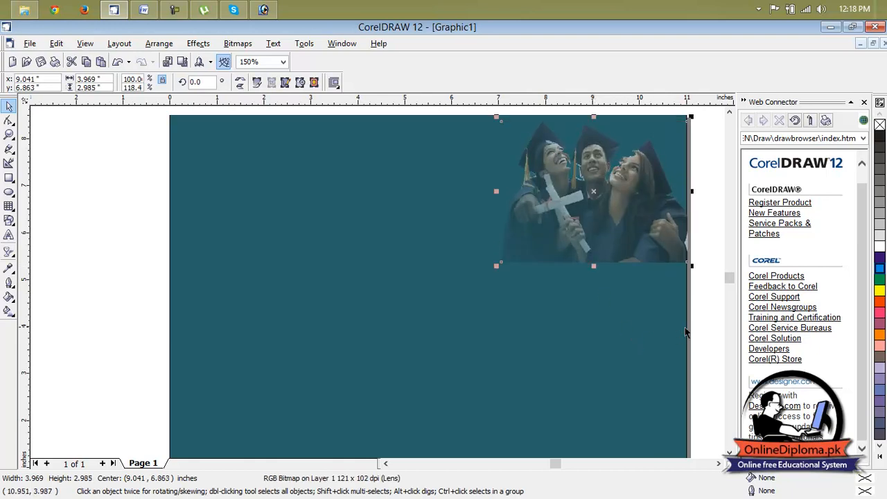
pyautogui.click(717, 323)
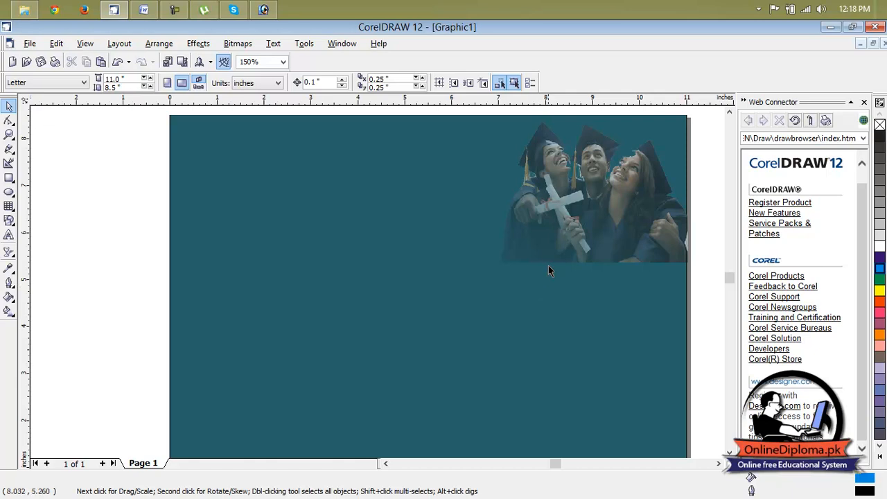
# Change the page background from solid teal to No Background in the page setup options
pyautogui.click(185, 46)
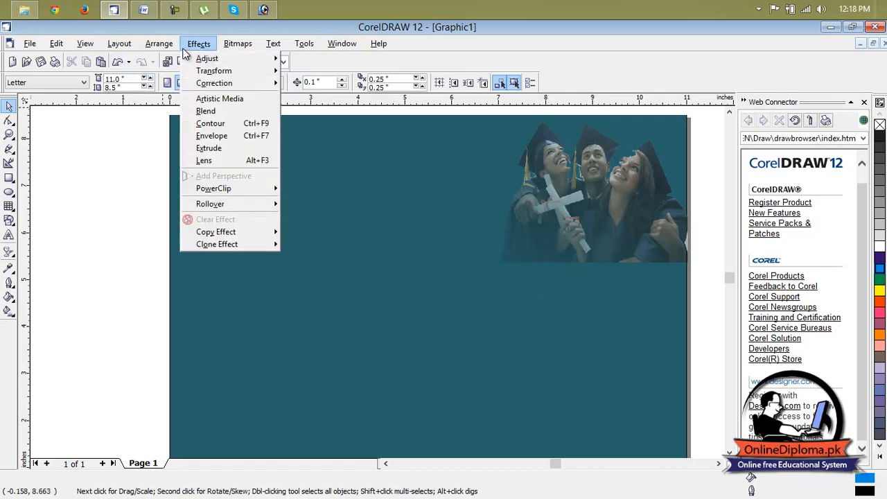
pyautogui.moveTo(120, 45)
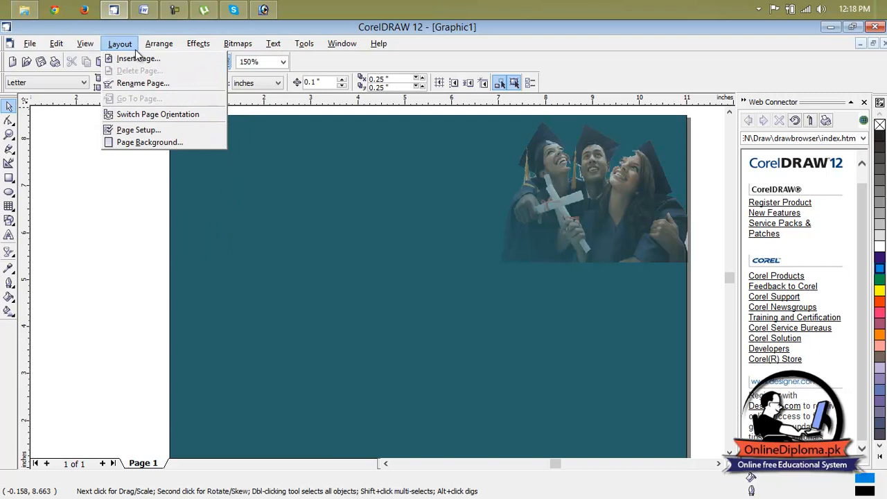
pyautogui.click(136, 132)
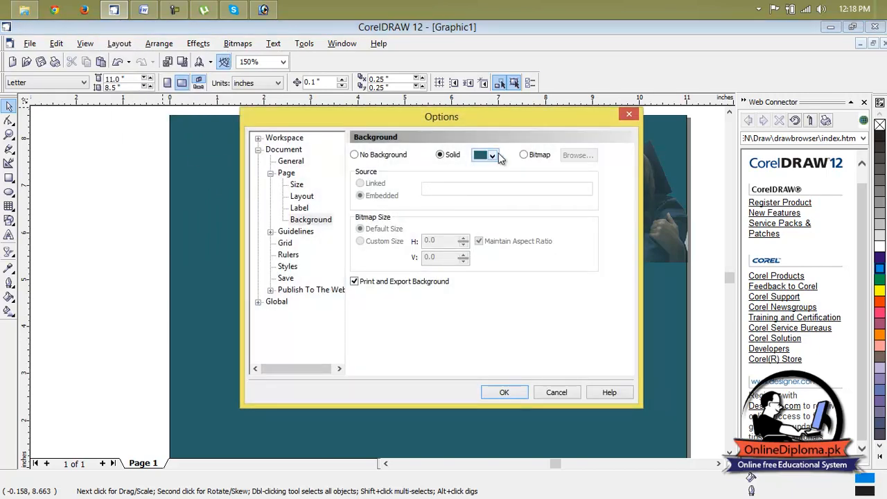
pyautogui.click(492, 156)
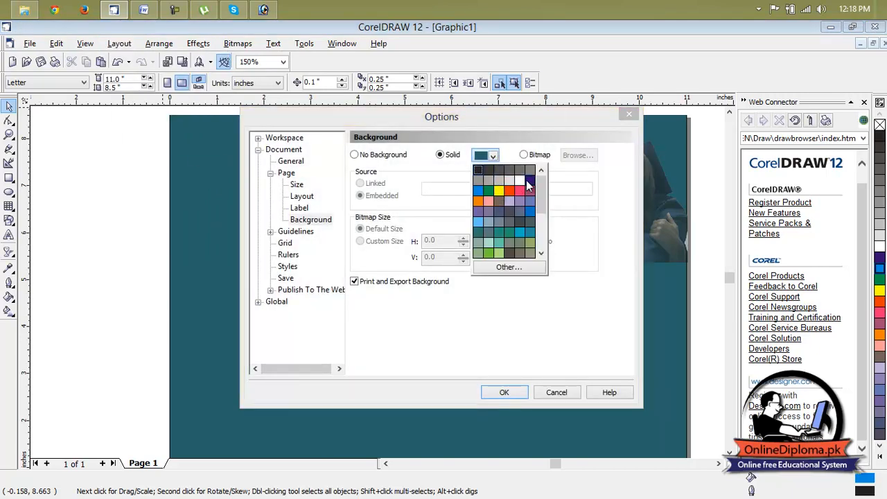
pyautogui.click(479, 192)
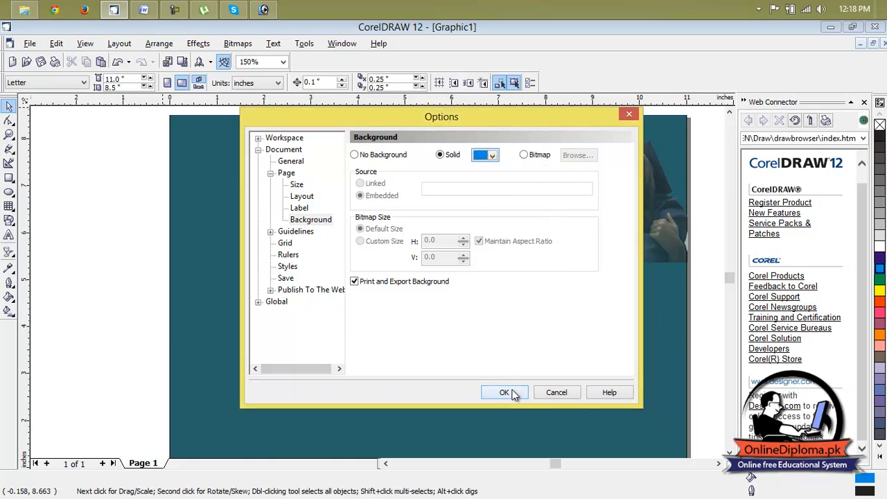
pyautogui.click(547, 156)
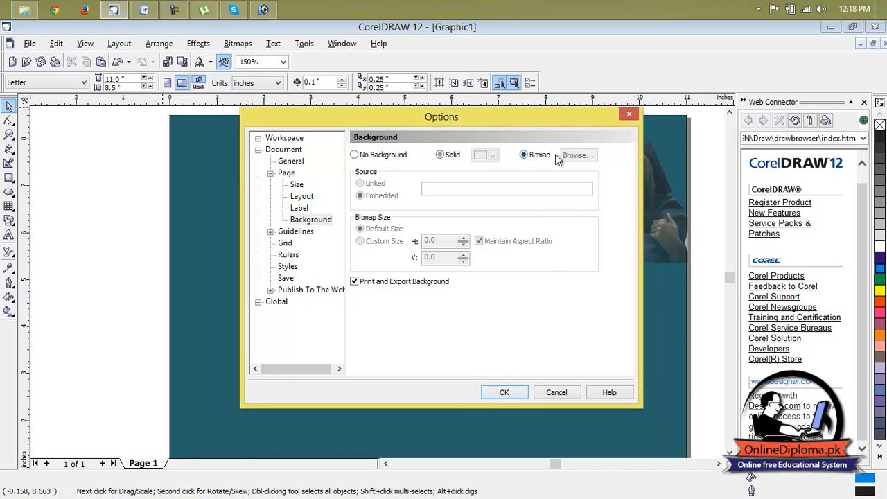
pyautogui.click(452, 155)
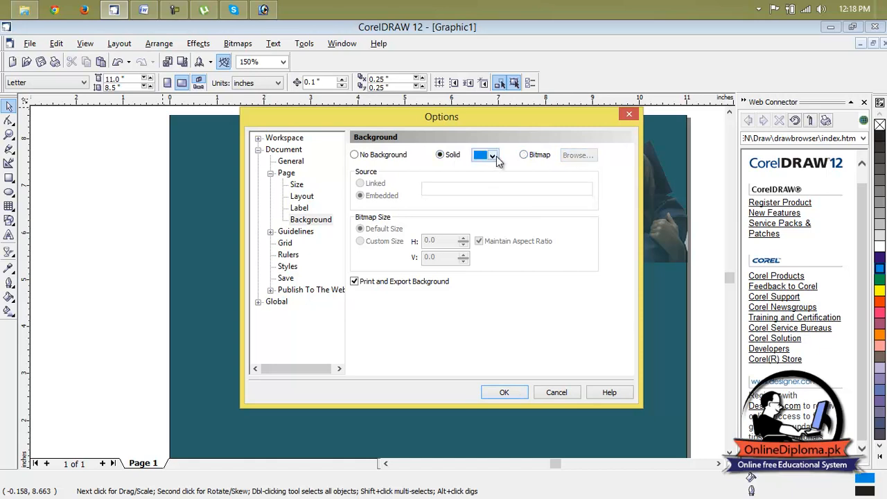
pyautogui.click(381, 155)
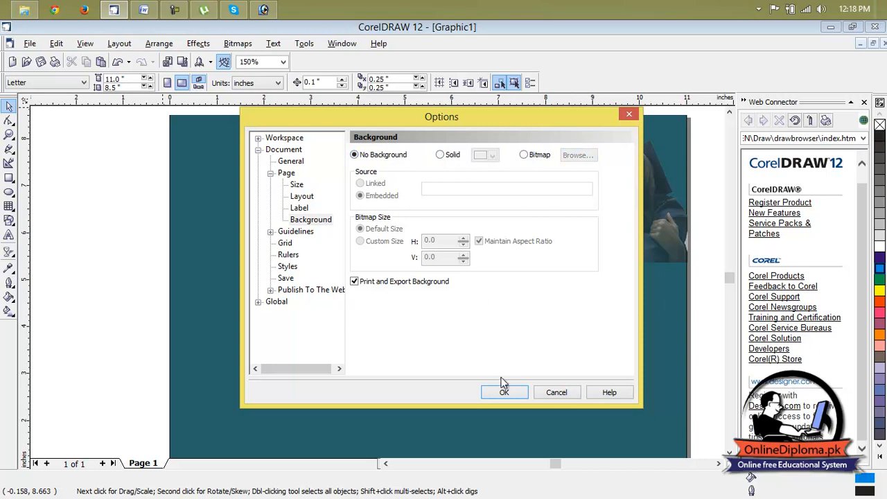
pyautogui.click(504, 393)
# Move the graduates picture off the page to the blank area at upper right, centred at about 16.2, 10.2 inches
pyautogui.scroll(-5, 613, 223)
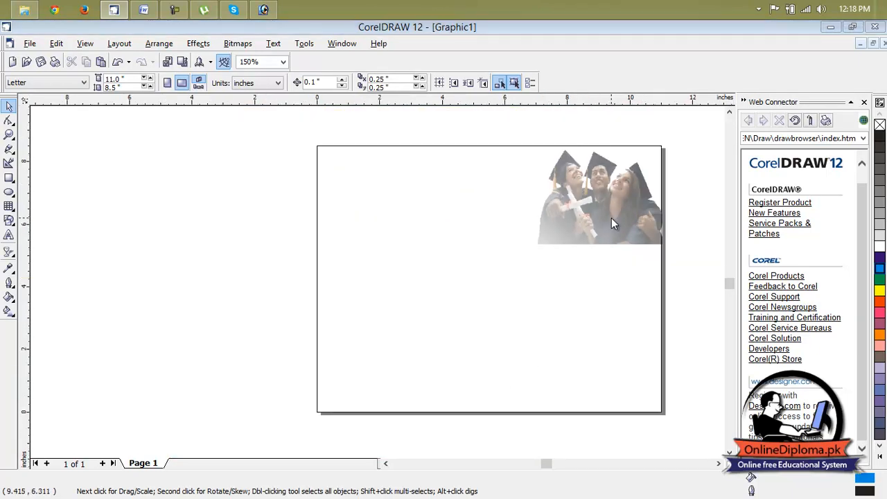
pyautogui.click(539, 295)
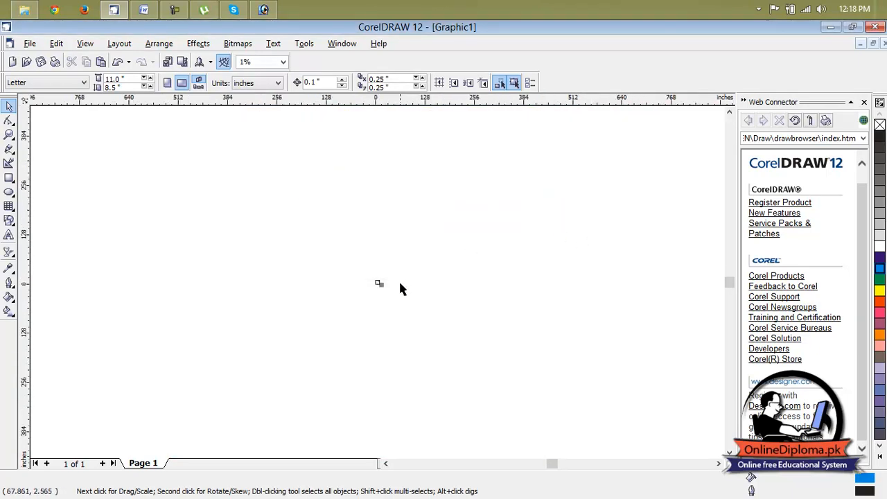
pyautogui.scroll(6, 371, 286)
pyautogui.moveTo(555, 178); pyautogui.dragTo(555, 178)
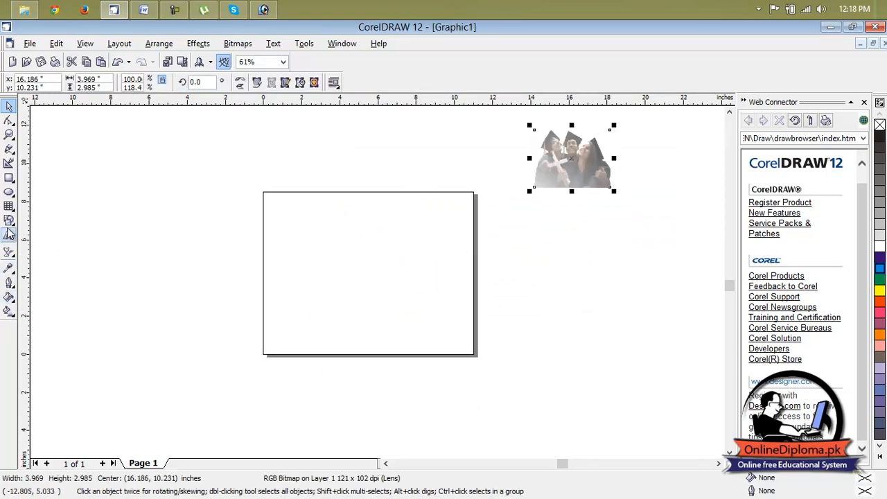
# Draw a cyan-filled rectangle of about 11.02 by 8.51 inches covering the whole page, and close the Web Connector docker
pyautogui.click(9, 179)
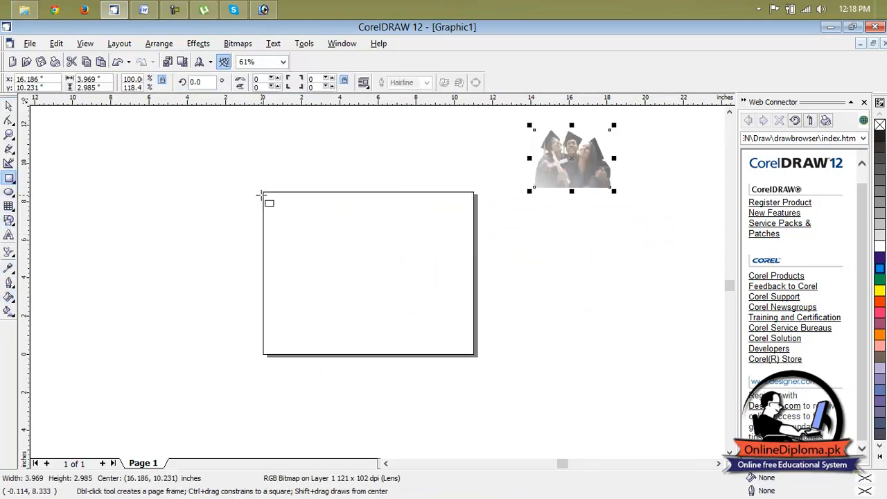
pyautogui.moveTo(262, 191)
pyautogui.mouseDown()
pyautogui.moveTo(394, 285)
pyautogui.moveTo(437, 340)
pyautogui.moveTo(475, 355)
pyautogui.mouseUp()
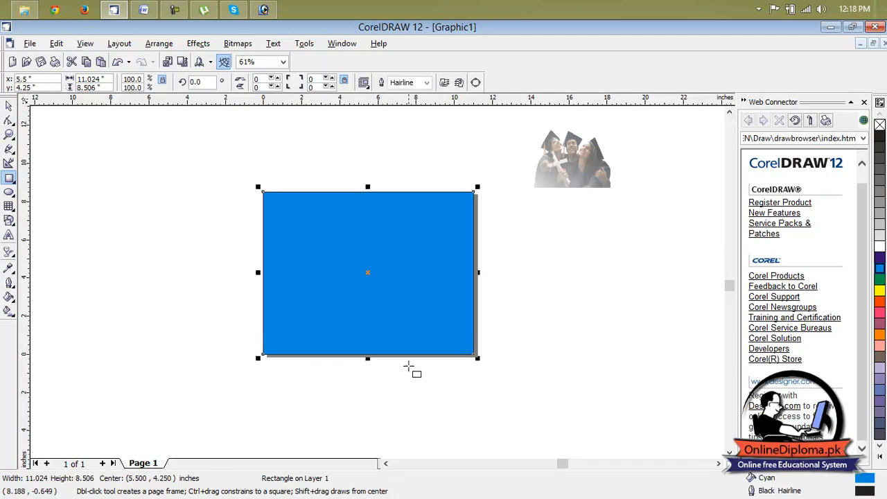
pyautogui.click(524, 257)
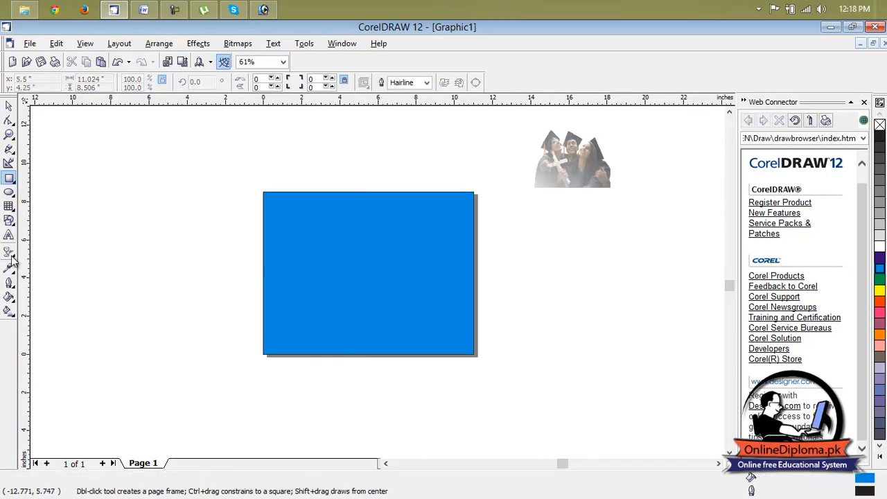
pyautogui.scroll(1, 370, 242)
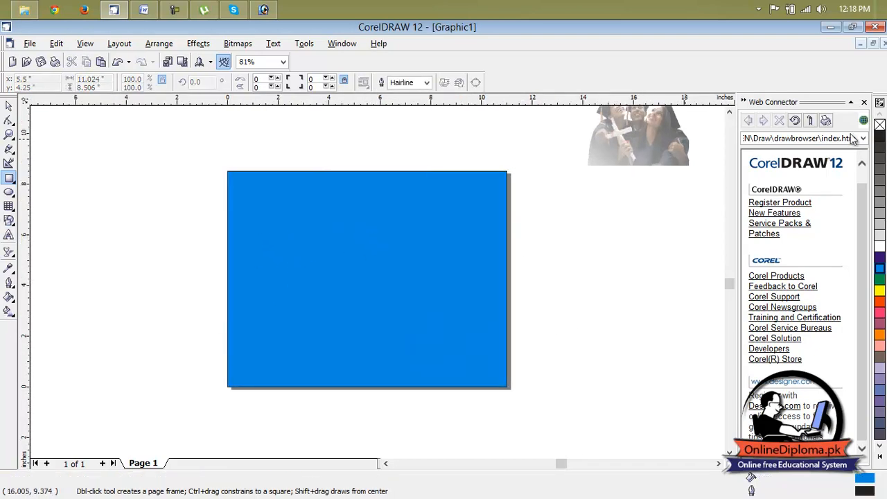
pyautogui.click(864, 103)
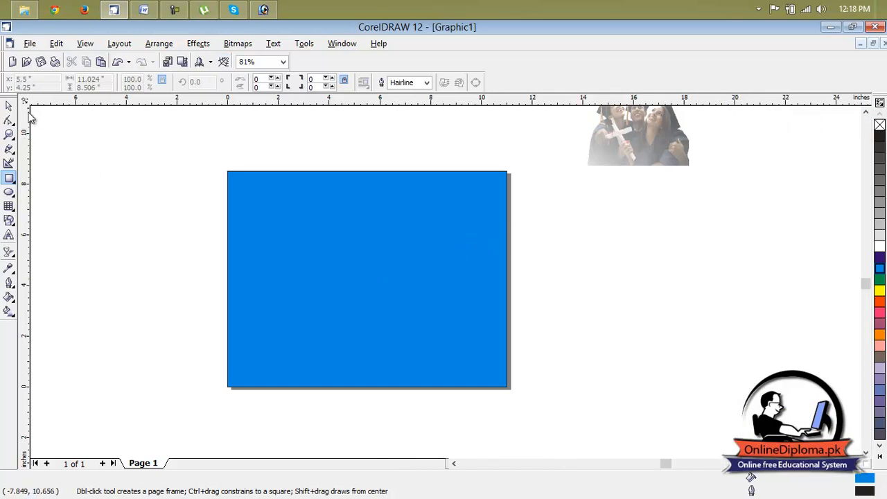
# Apply a linear transparency to the cyan rectangle, fading from beyond its upper-right corner to beyond its lower-left corner at about -140 degrees
pyautogui.click(267, 199)
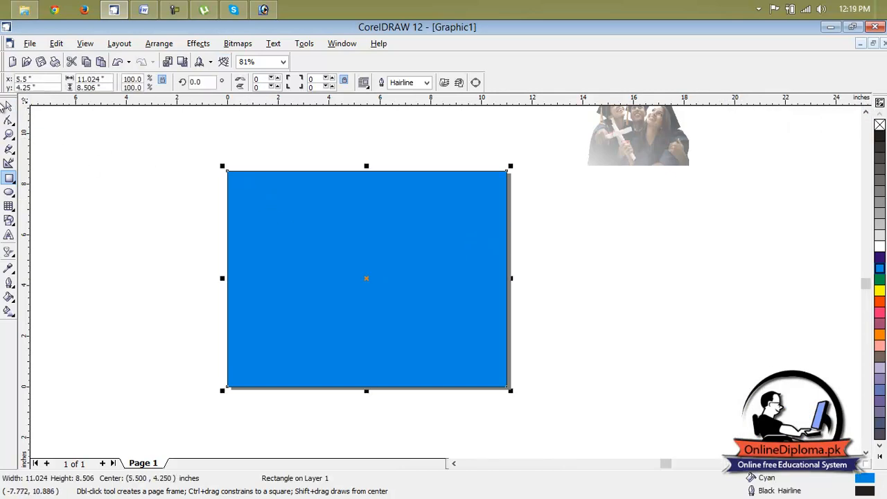
pyautogui.click(9, 252)
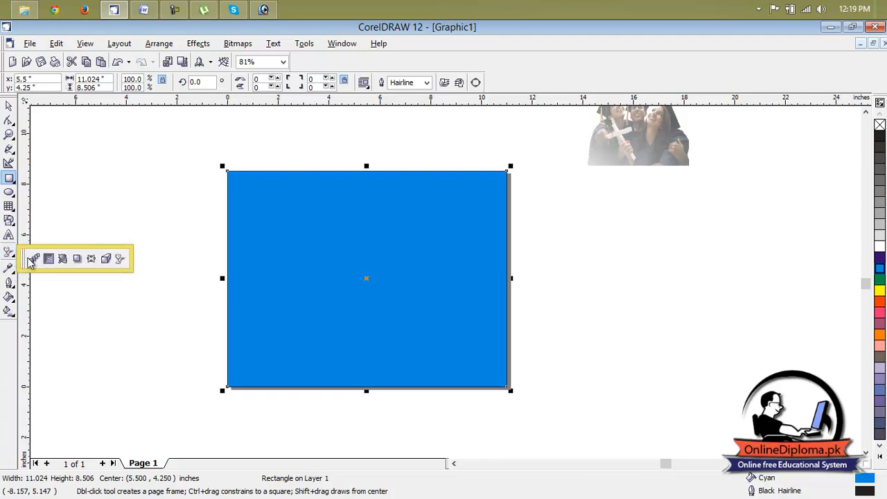
pyautogui.click(122, 259)
pyautogui.moveTo(535, 152); pyautogui.dragTo(205, 417)
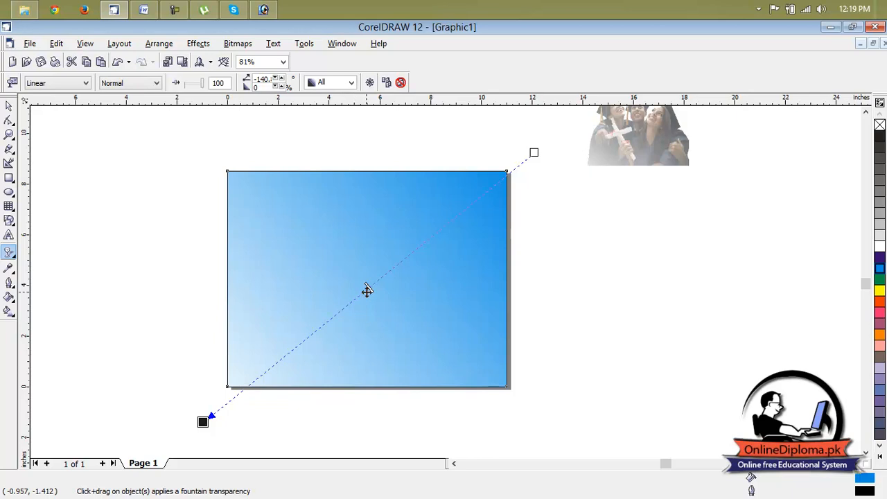
pyautogui.moveTo(370, 288); pyautogui.dragTo(376, 286)
pyautogui.click(524, 264)
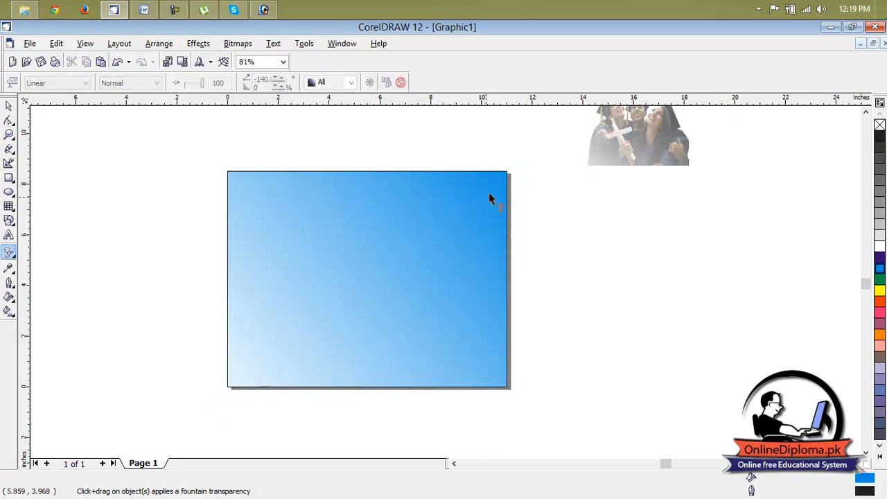
pyautogui.click(442, 236)
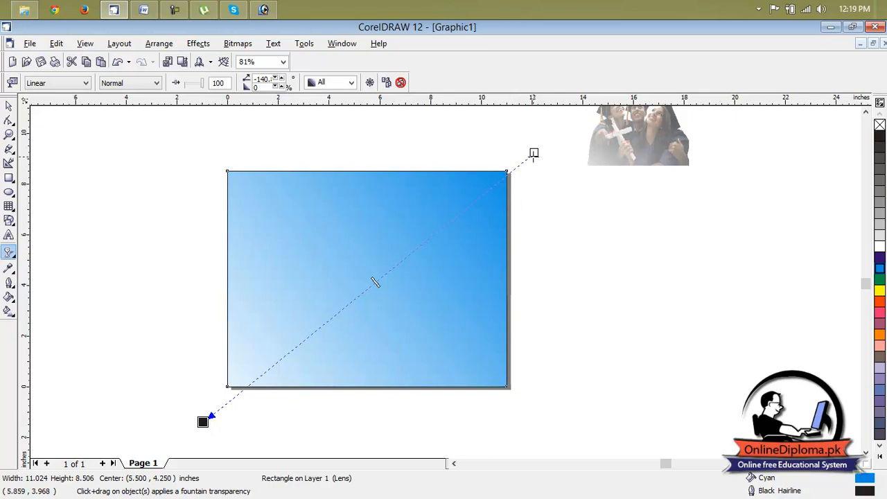
pyautogui.click(9, 105)
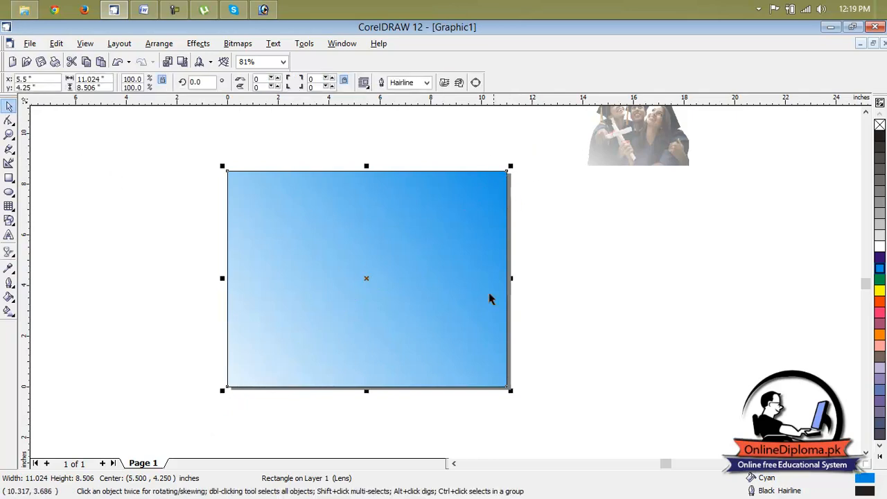
pyautogui.click(520, 281)
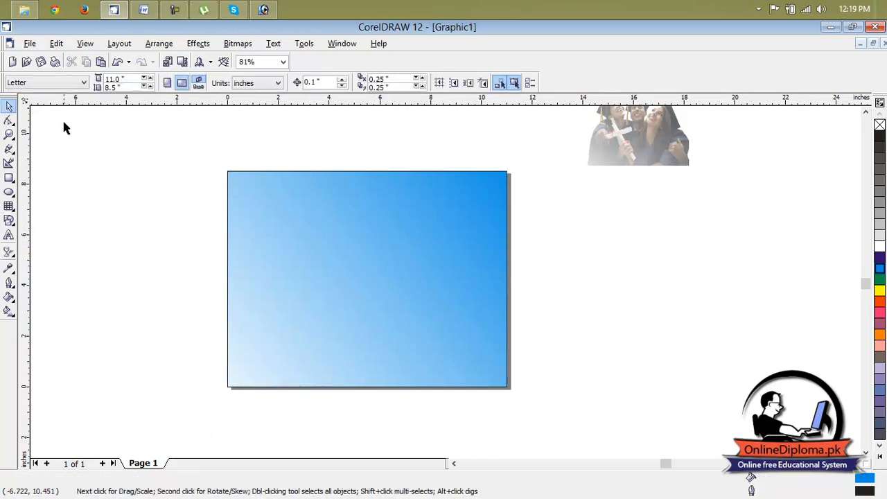
# Reverse the cyan rectangle's linear transparency to fade from beyond its lower-left corner to beyond its upper-right corner at about 43.6 degrees, and adjust its midpoint
pyautogui.click(9, 252)
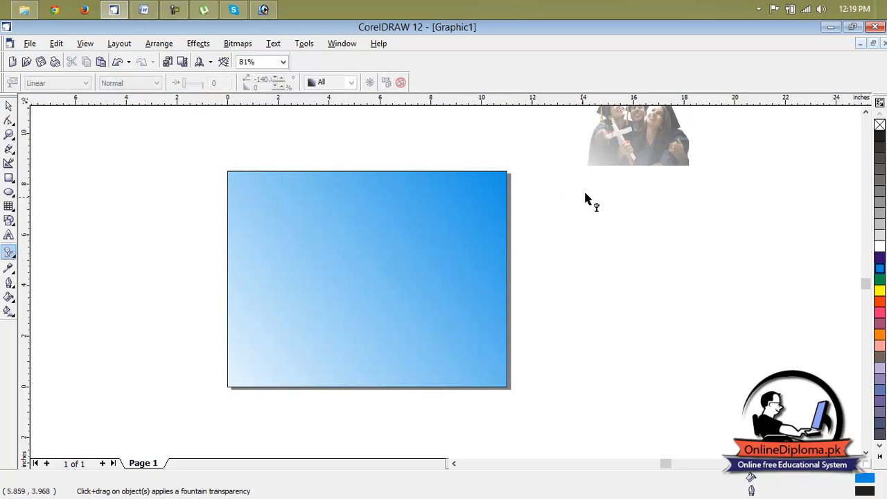
pyautogui.click(463, 221)
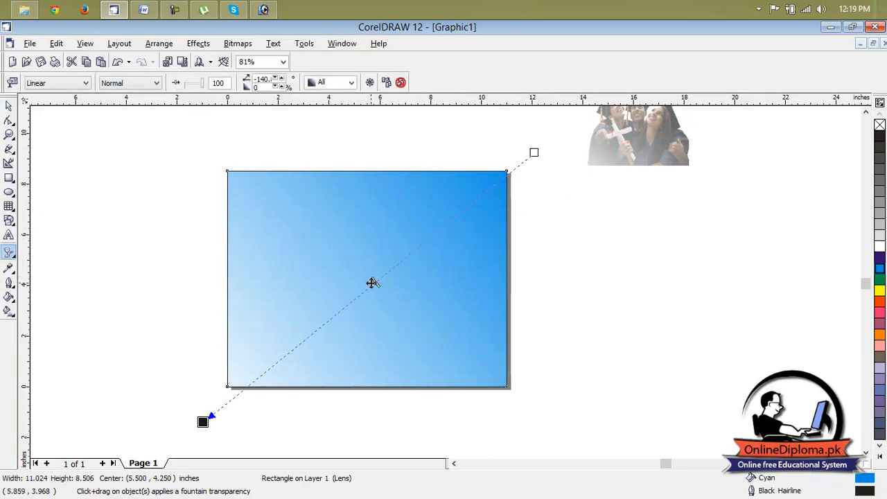
pyautogui.moveTo(203, 421); pyautogui.dragTo(265, 132)
pyautogui.moveTo(533, 153); pyautogui.dragTo(178, 485)
pyautogui.moveTo(274, 133); pyautogui.dragTo(533, 141)
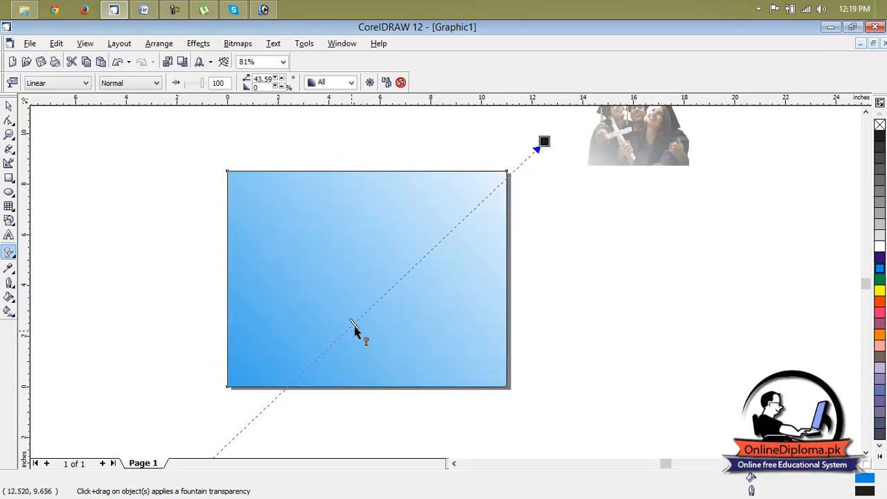
pyautogui.moveTo(352, 326); pyautogui.dragTo(401, 278)
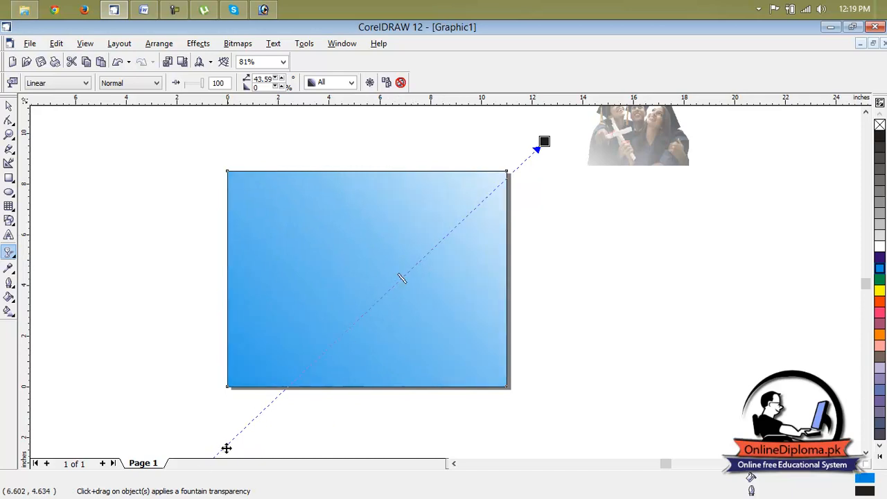
pyautogui.moveTo(235, 441); pyautogui.dragTo(146, 433)
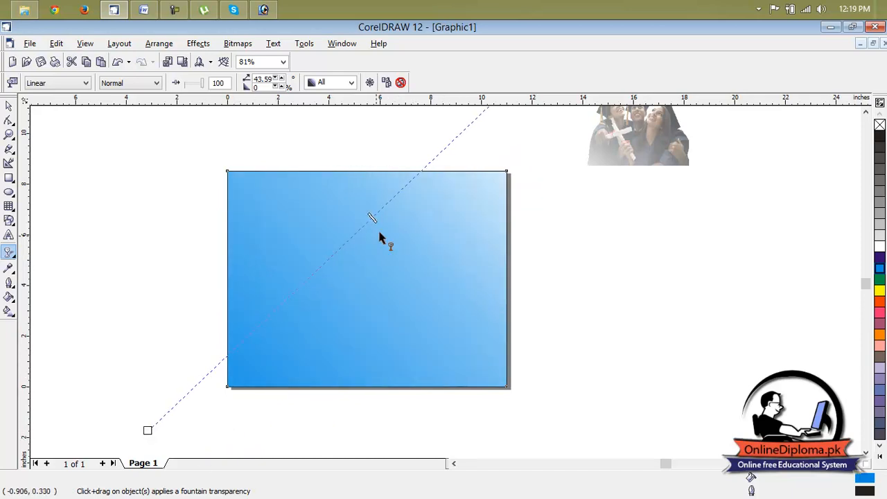
pyautogui.moveTo(372, 219); pyautogui.dragTo(343, 261)
pyautogui.click(581, 232)
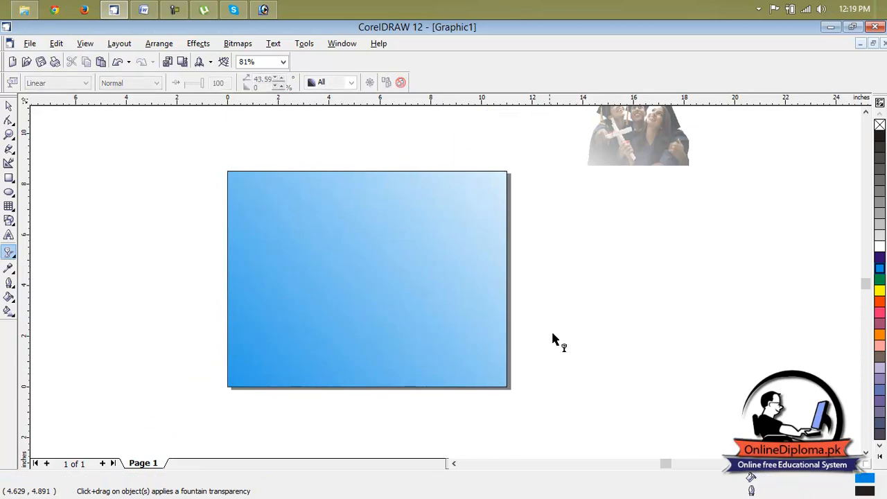
# Move the graduates picture from the blank area into the page's upper-right corner
pyautogui.moveTo(637, 142); pyautogui.dragTo(598, 195)
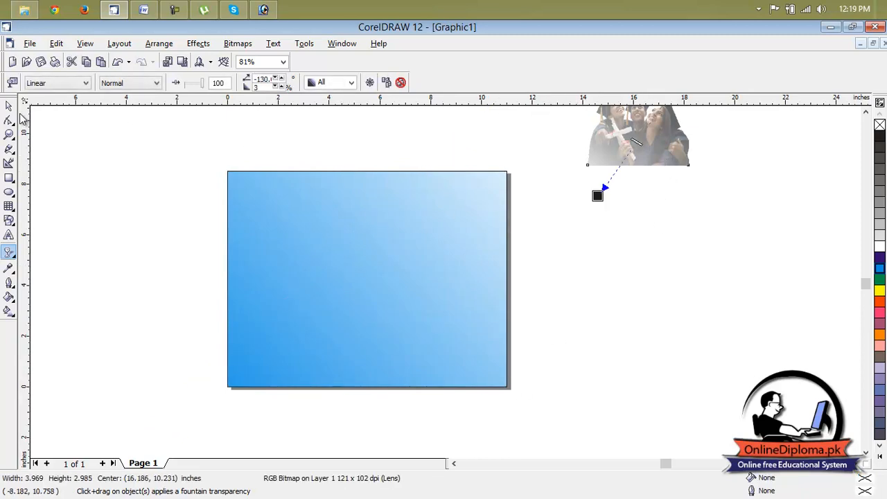
pyautogui.click(9, 105)
pyautogui.moveTo(639, 128); pyautogui.dragTo(455, 215)
pyautogui.click(583, 218)
pyautogui.scroll(2, 437, 216)
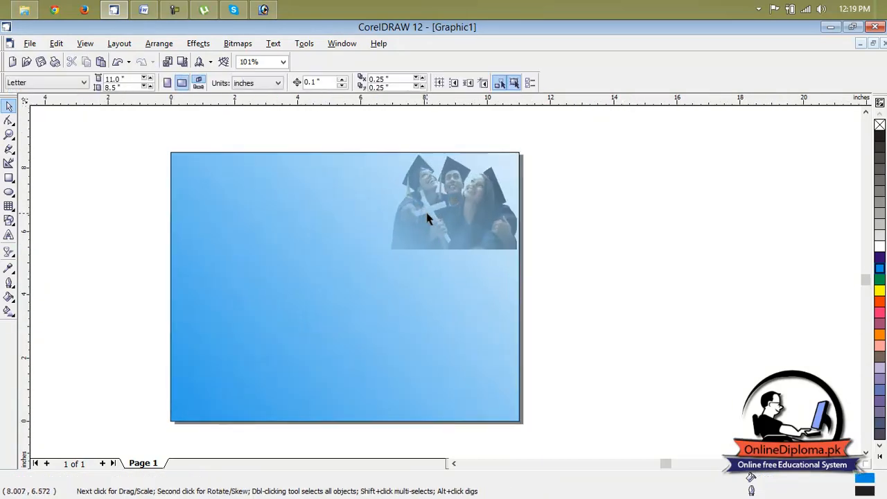
pyautogui.click(492, 225)
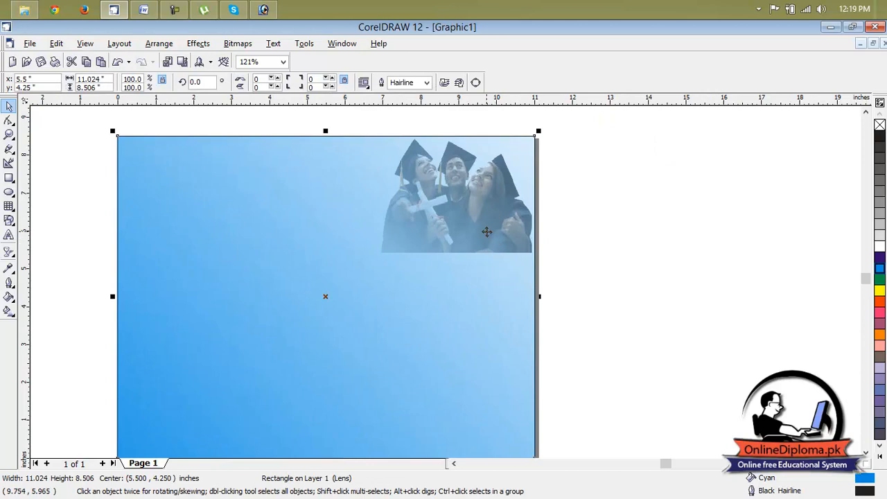
pyautogui.moveTo(476, 225); pyautogui.dragTo(677, 220)
pyautogui.hotkey('ctrl', 'z')
pyautogui.click(597, 252)
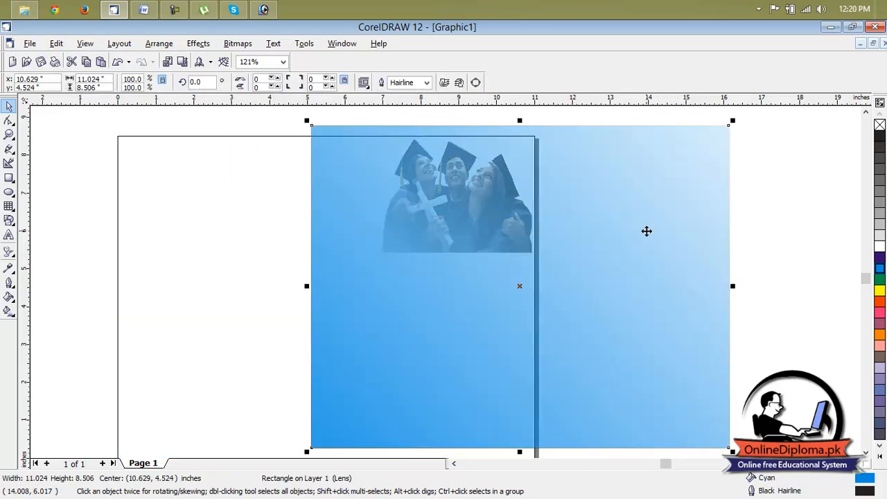
pyautogui.hotkey('ctrl', 'z')
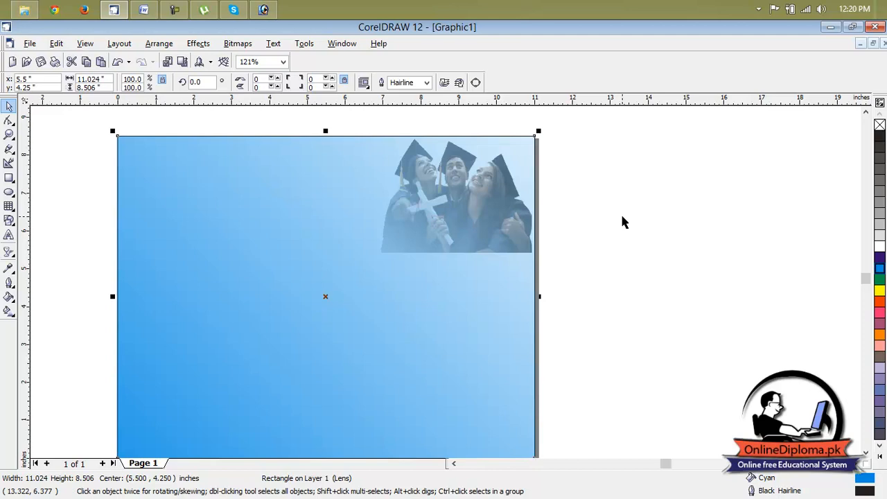
# Move the graduates picture off the page and shorten its linear transparency, fading from the picture's middle to beyond its lower-left corner at about -145 degrees
pyautogui.moveTo(481, 237); pyautogui.dragTo(758, 236)
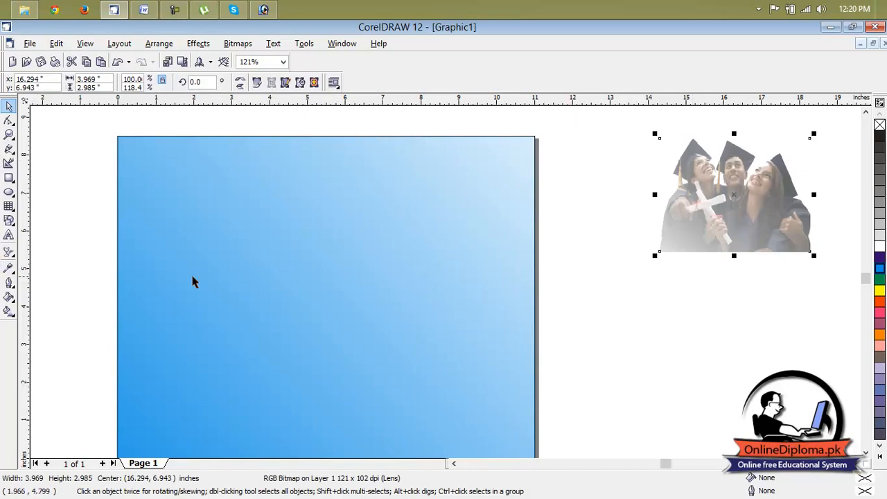
pyautogui.click(12, 281)
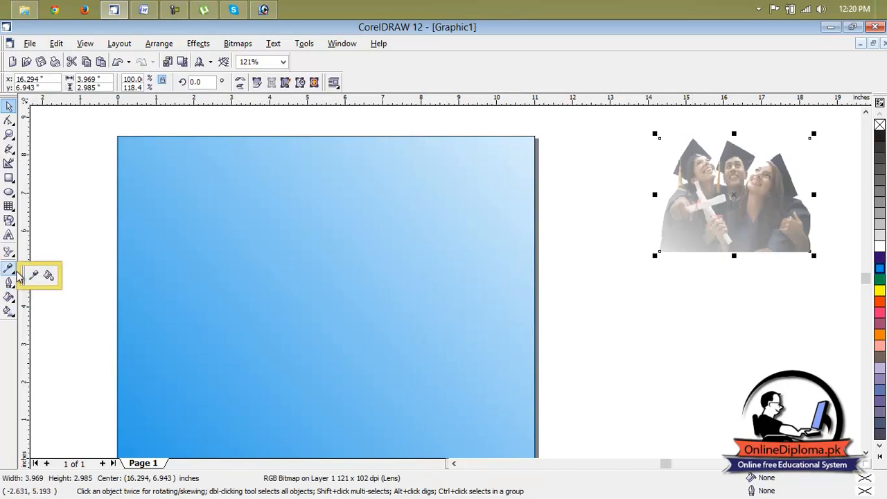
pyautogui.click(9, 251)
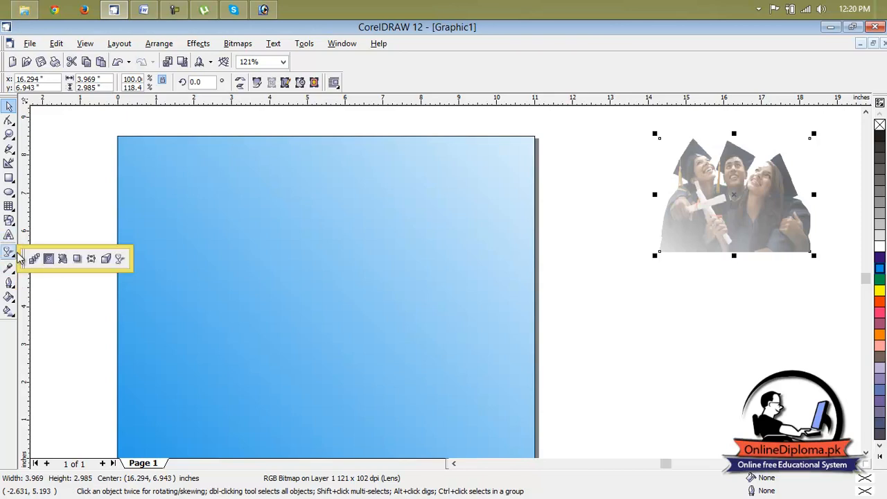
pyautogui.click(120, 257)
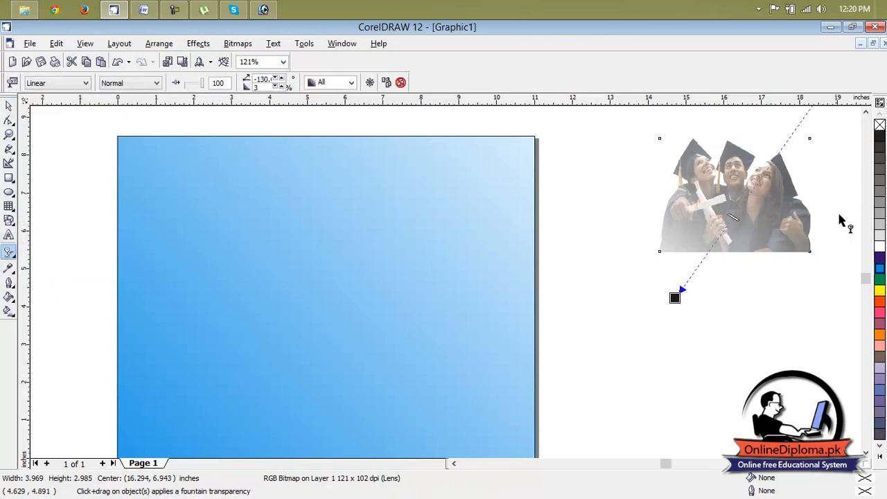
pyautogui.click(856, 465)
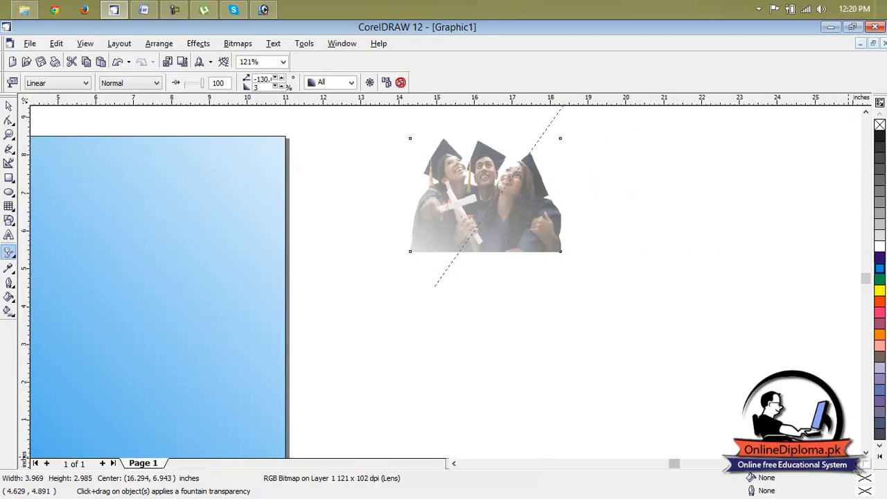
pyautogui.click(866, 113)
pyautogui.click(866, 112)
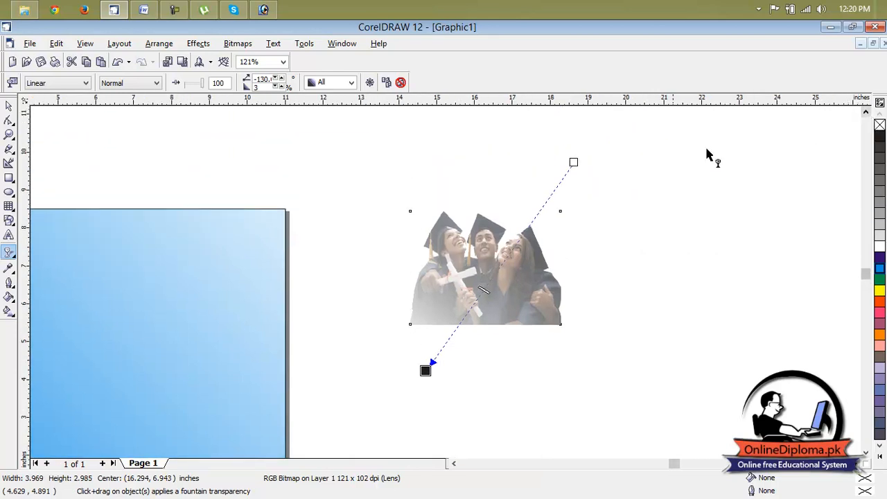
pyautogui.moveTo(425, 370); pyautogui.dragTo(348, 373)
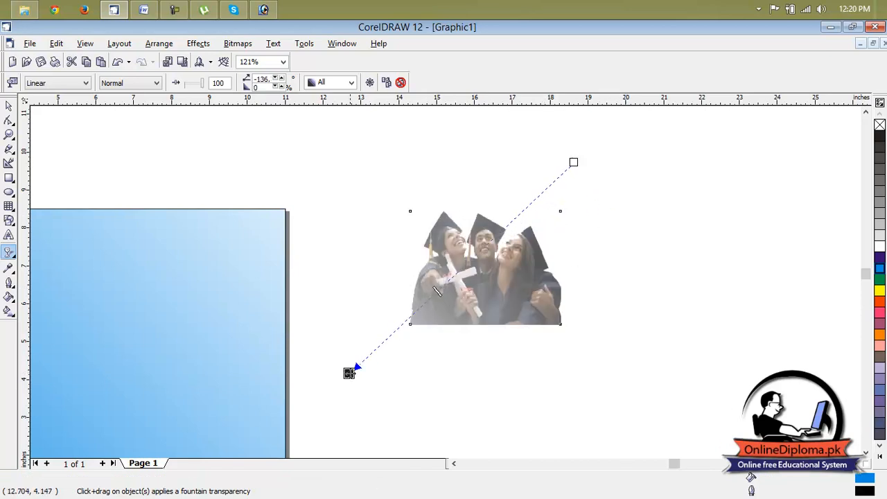
pyautogui.moveTo(573, 163); pyautogui.dragTo(471, 288)
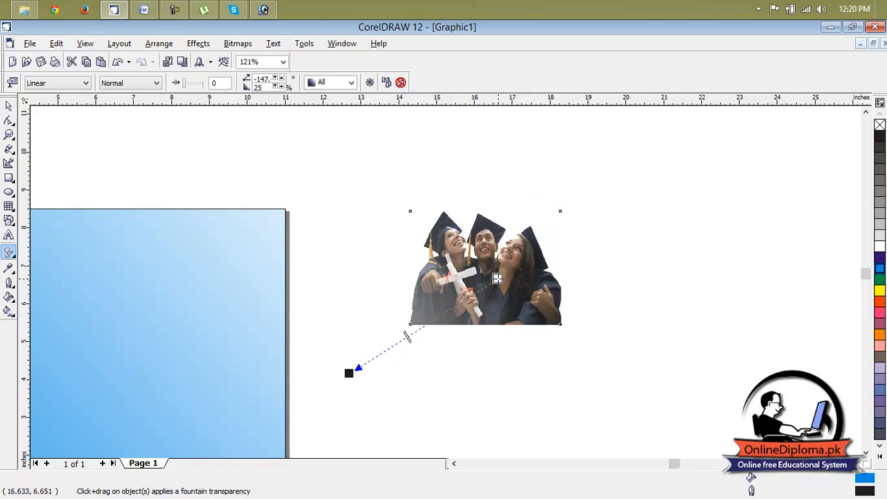
pyautogui.click(630, 218)
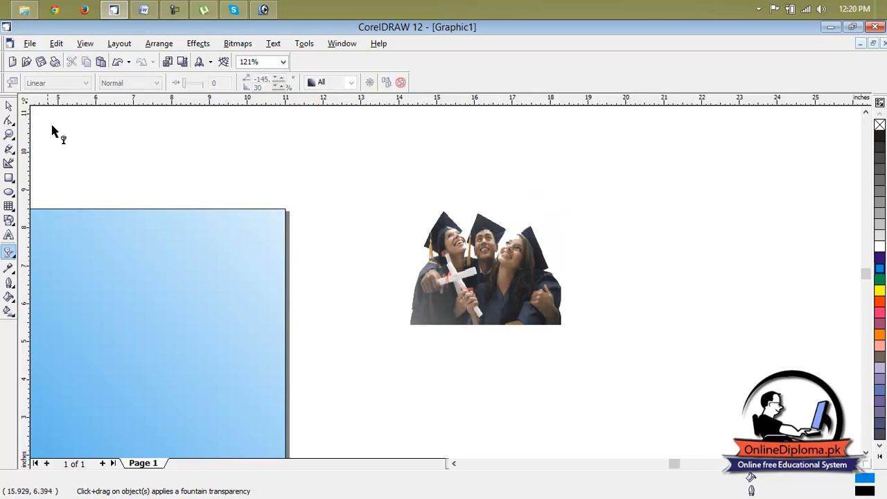
# Place the graduates picture back on the cyan background in the page's upper-right corner
pyautogui.click(10, 105)
pyautogui.moveTo(504, 281); pyautogui.dragTo(218, 277)
pyautogui.click(346, 273)
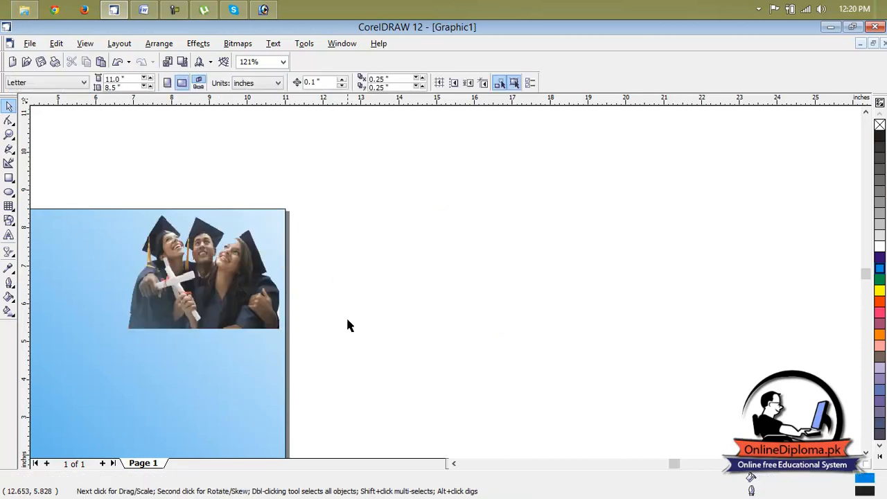
pyautogui.click(454, 463)
pyautogui.click(454, 463)
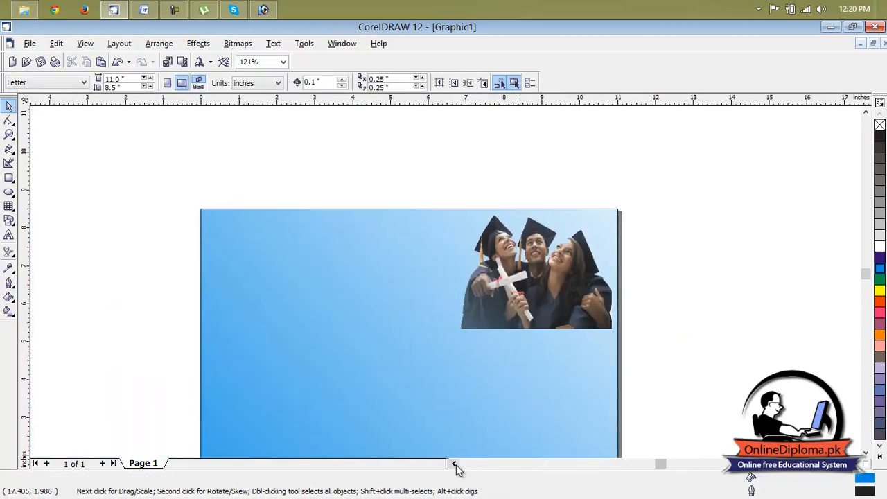
pyautogui.scroll(-2, 760, 340)
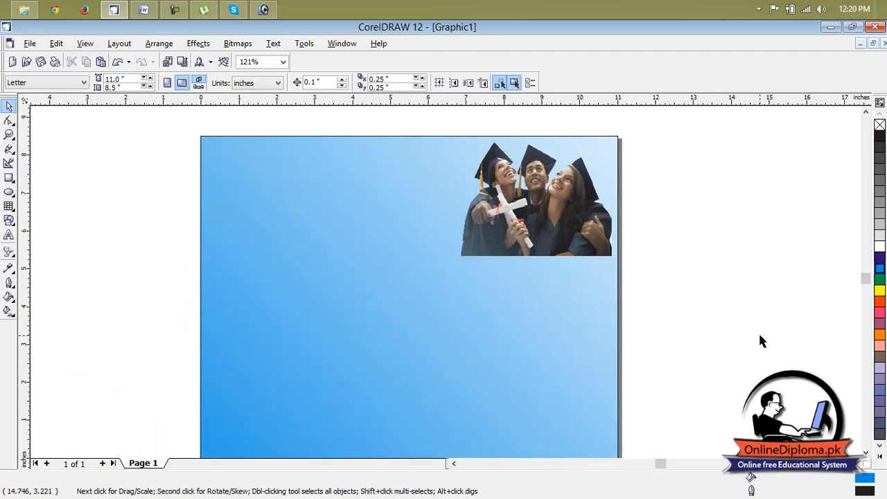
# Add the artistic text "NIML" in the blank area left of the page and enlarge it to about 69.8 points
pyautogui.click(9, 236)
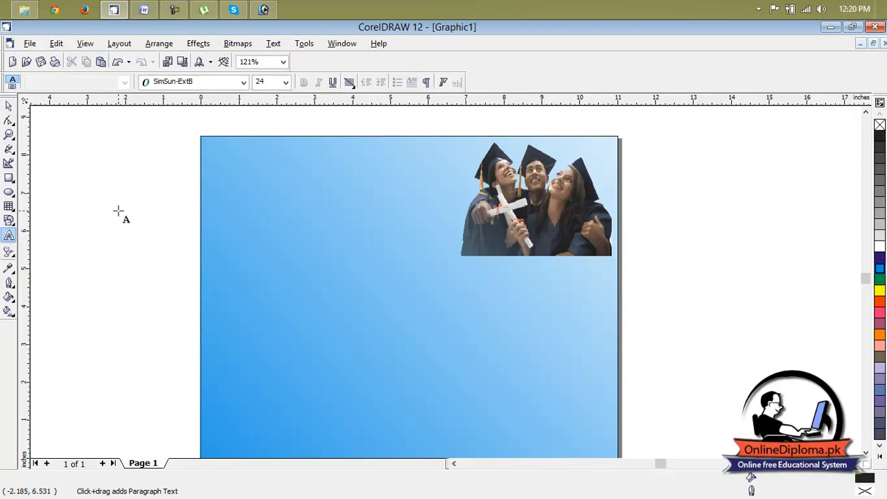
pyautogui.click(87, 194)
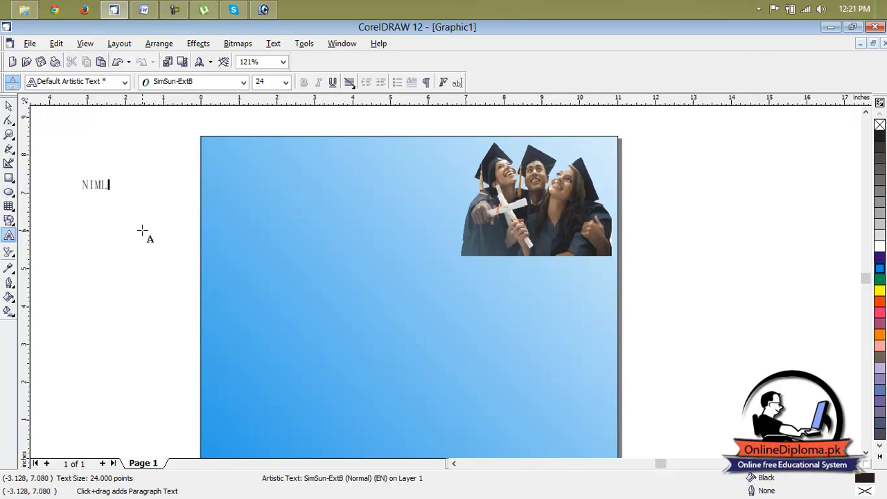
pyautogui.click(94, 186)
pyautogui.moveTo(111, 193); pyautogui.dragTo(63, 198)
# Set the font of the NIML text to Arial Black
pyautogui.click(172, 83)
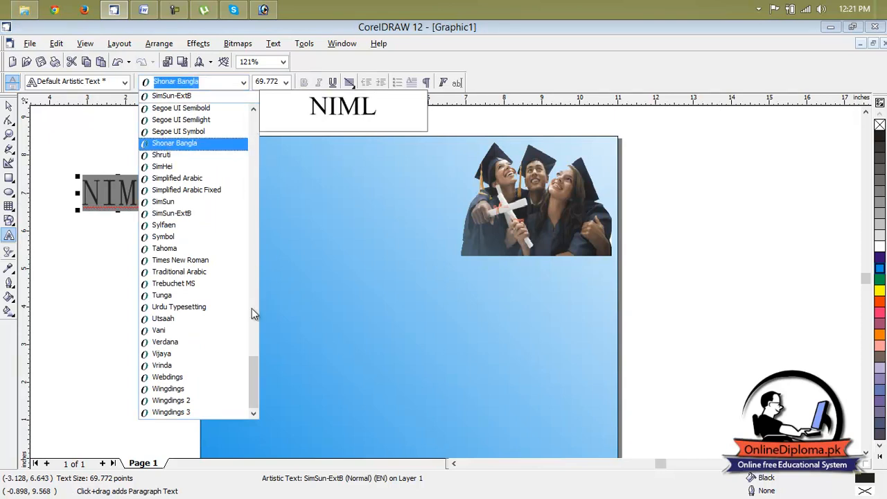
pyautogui.moveTo(251, 371); pyautogui.dragTo(275, 131)
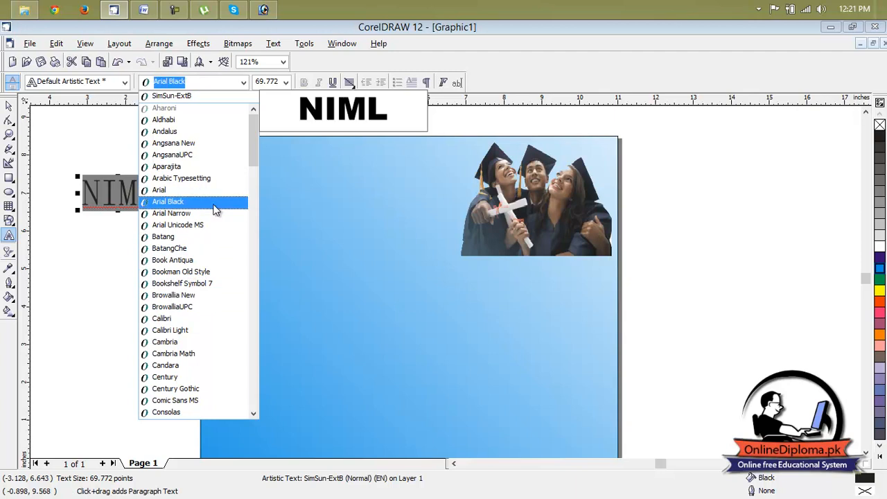
pyautogui.click(168, 201)
pyautogui.click(111, 151)
pyautogui.click(8, 106)
# Move the NIML text into the page's upper-left corner
pyautogui.click(124, 187)
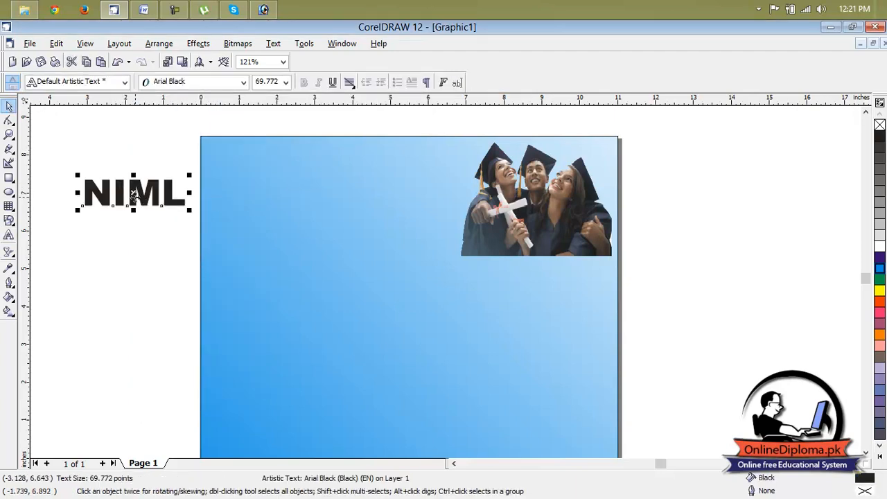
pyautogui.moveTo(132, 192); pyautogui.dragTo(248, 221)
pyautogui.moveTo(281, 175); pyautogui.dragTo(266, 163)
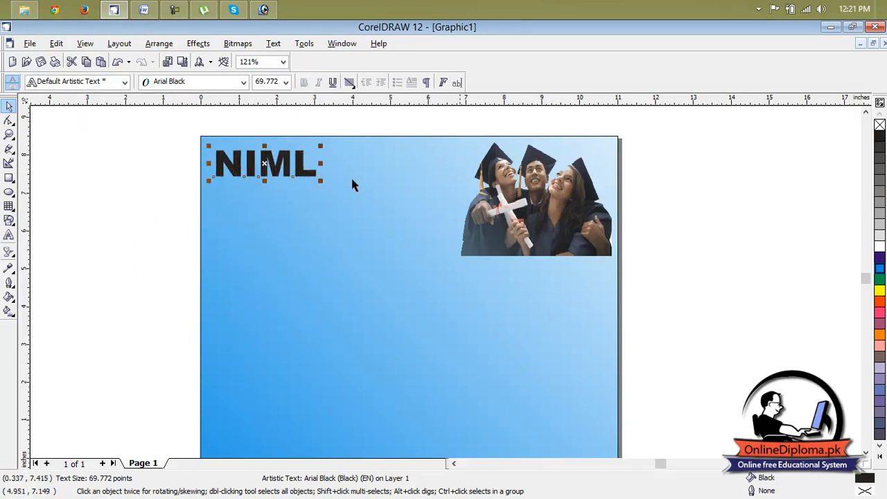
# Fill the NIML text with Blue and stretch it horizontally to about 4.2 inches wide
pyautogui.click(879, 256)
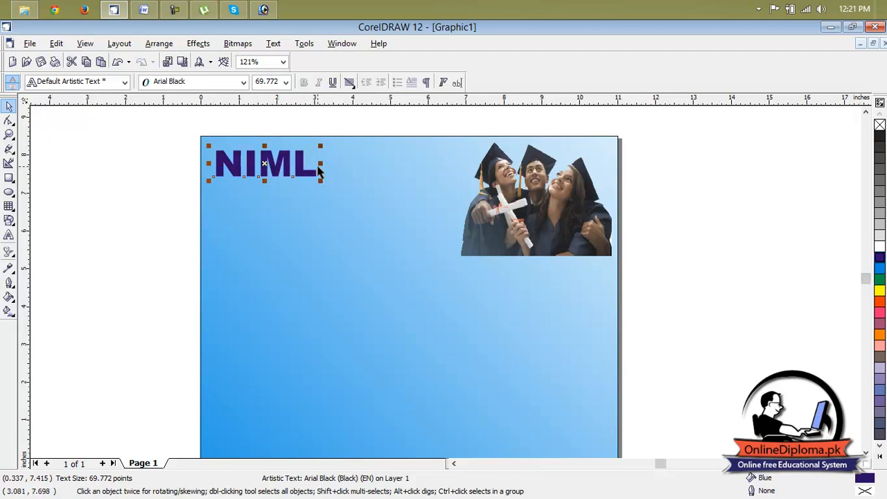
pyautogui.moveTo(320, 163); pyautogui.dragTo(332, 164)
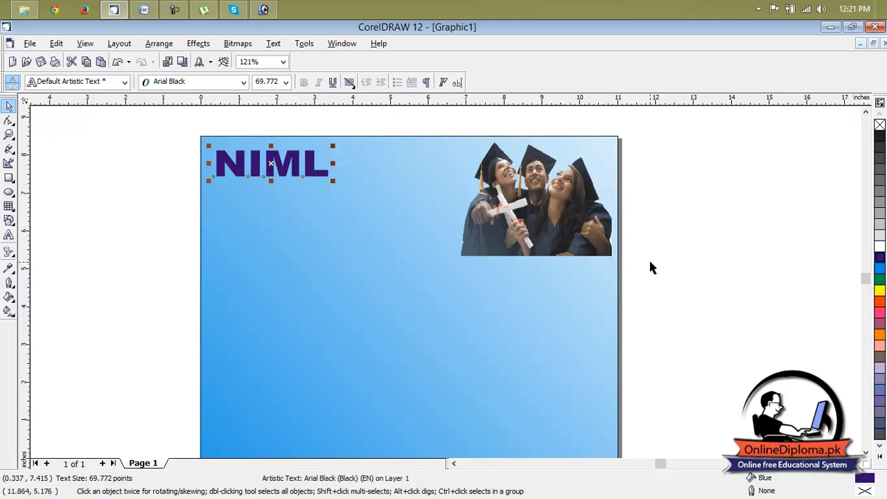
pyautogui.moveTo(334, 162); pyautogui.dragTo(382, 162)
pyautogui.click(736, 284)
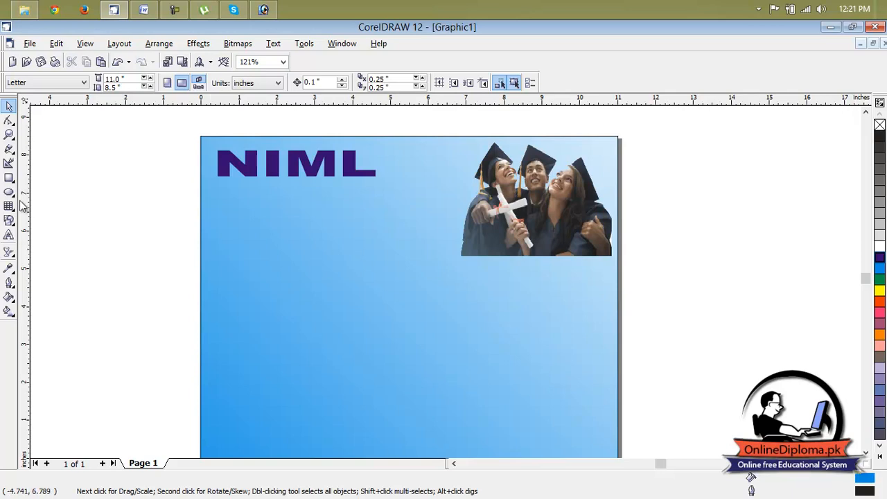
pyautogui.click(9, 236)
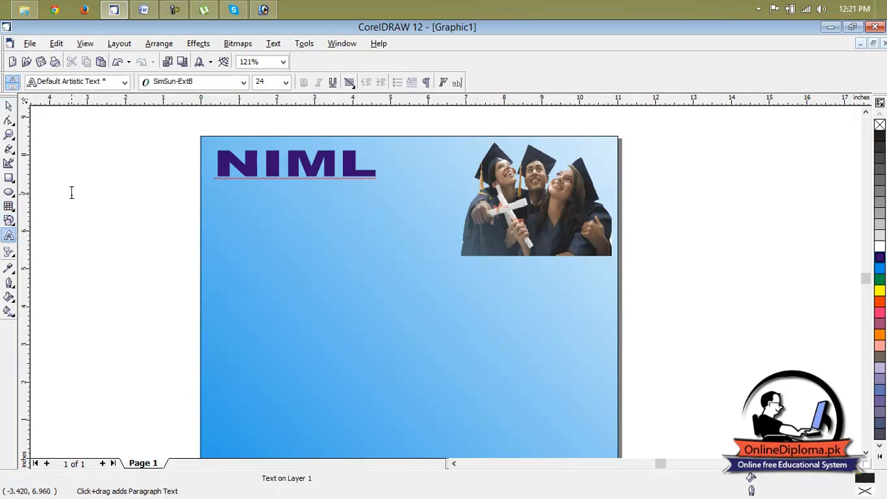
pyautogui.click(72, 192)
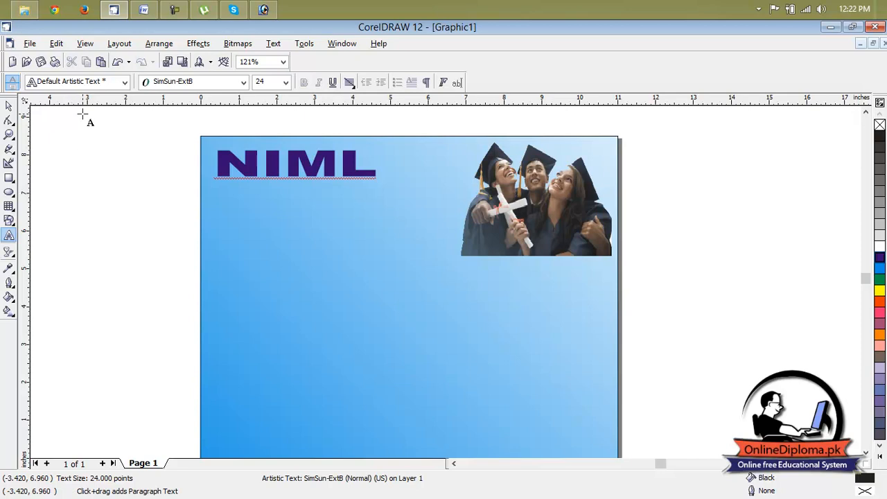
pyautogui.moveTo(1, 497)
pyautogui.scroll(-2, 756, 175)
pyautogui.click(158, 219)
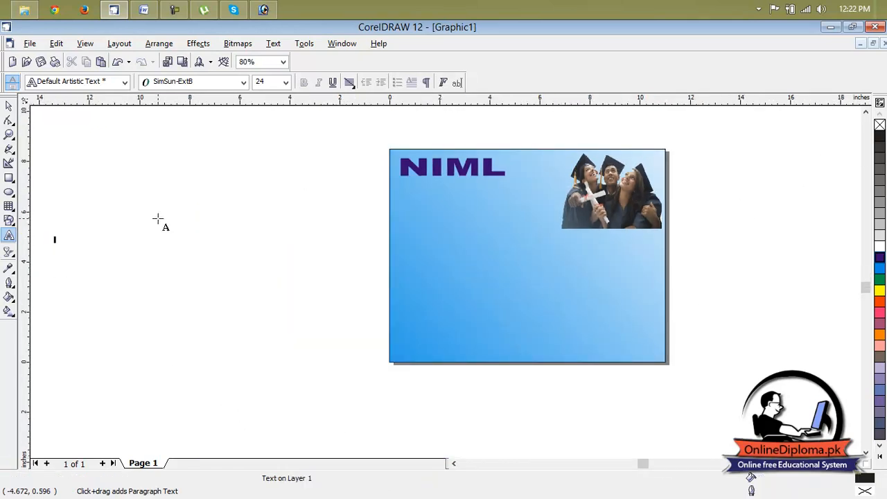
pyautogui.write('BREA')
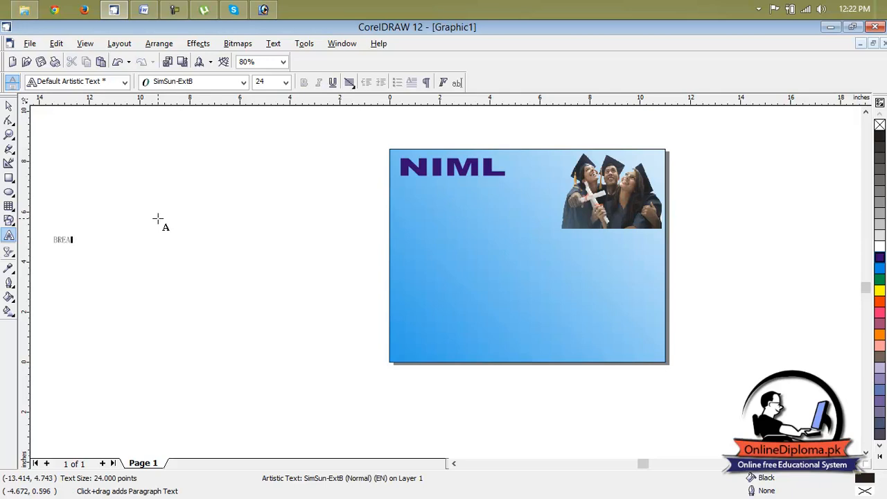
pyautogui.click(158, 217)
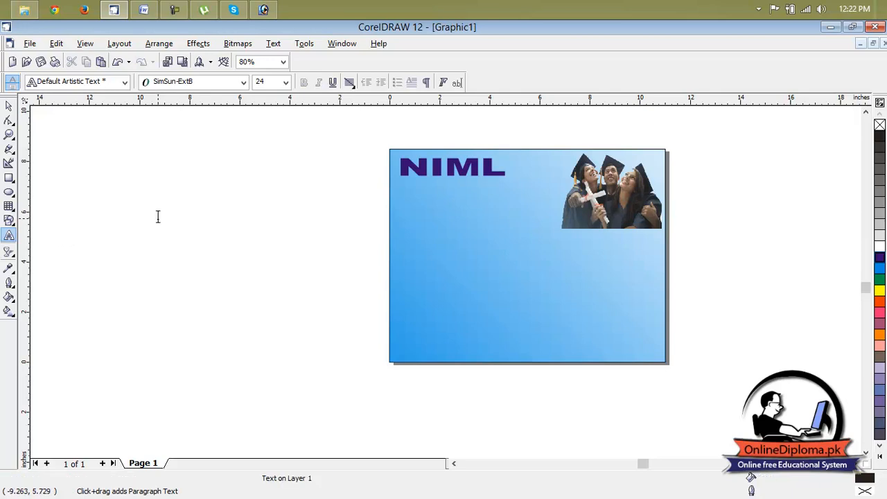
# Add the artistic text "BREAKING THE LANGUAGE BARRIERS" in the blank area left of the page
pyautogui.scroll(2, 65, 233)
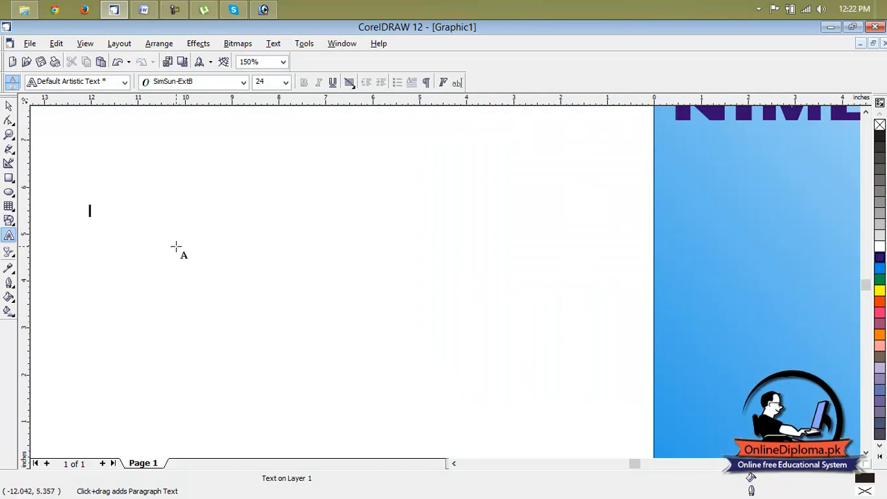
pyautogui.write('BREAKING')
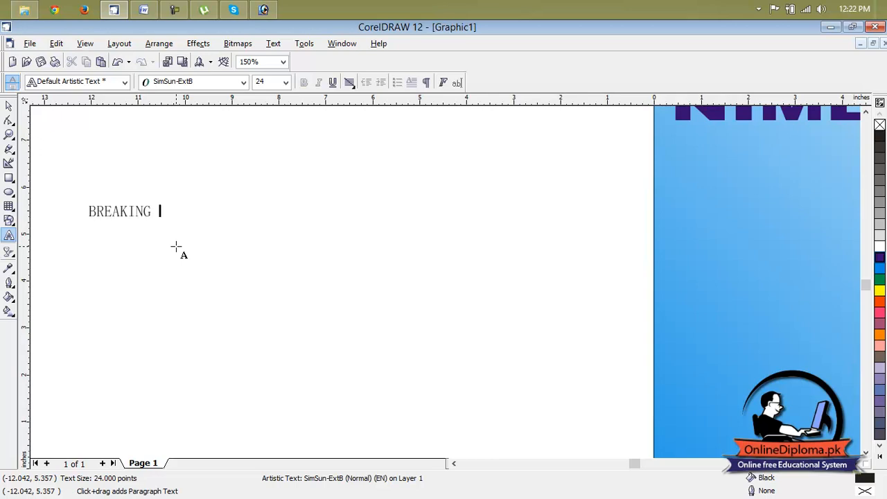
pyautogui.click(176, 247)
pyautogui.write('THE')
pyautogui.press('BackSpace')
pyautogui.click(151, 212)
pyautogui.write('THE')
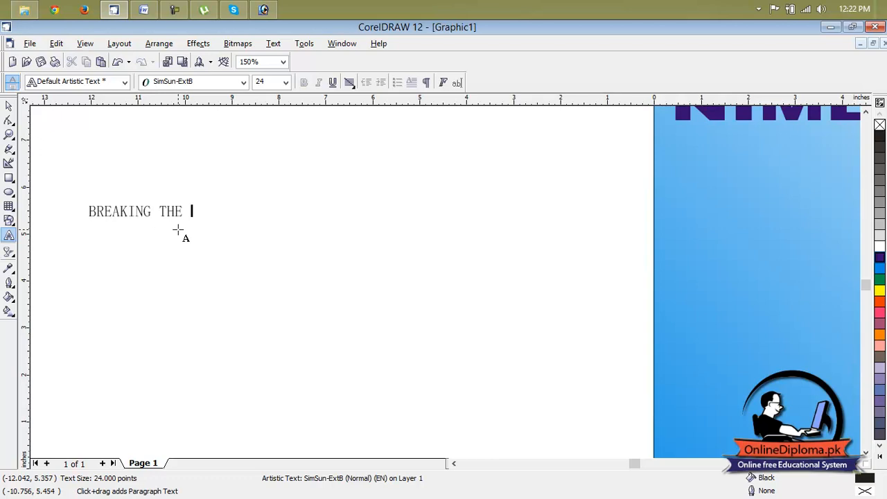
pyautogui.press('Escape')
pyautogui.write('LANGUAGE BARRIERS')
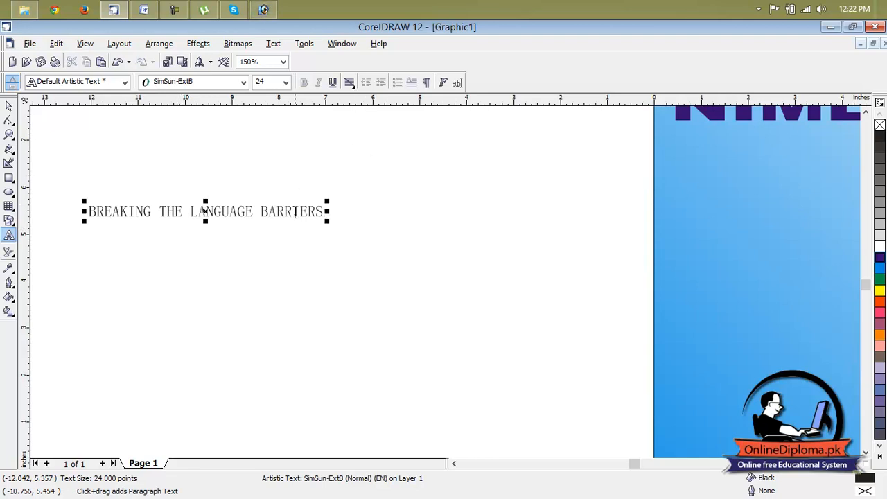
# Change the whole "BREAKING THE LANGUAGE BARRIERS" text to Sentence case
pyautogui.moveTo(324, 211); pyautogui.dragTo(63, 211)
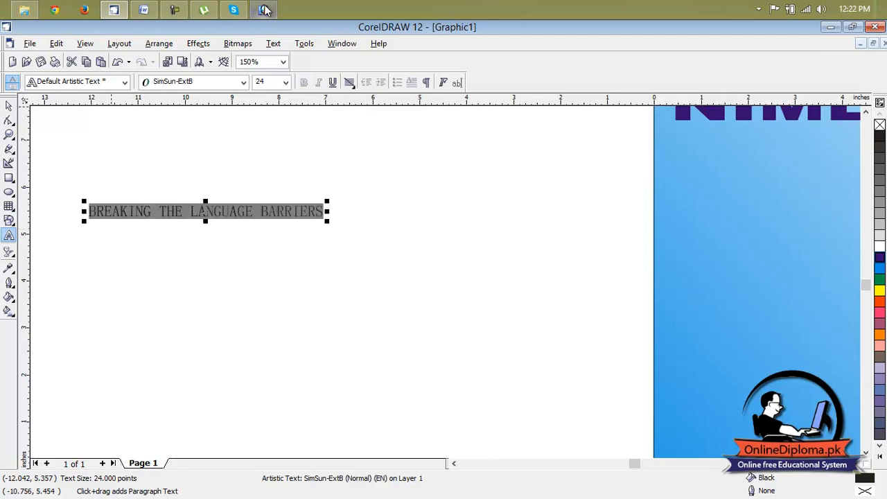
pyautogui.click(272, 43)
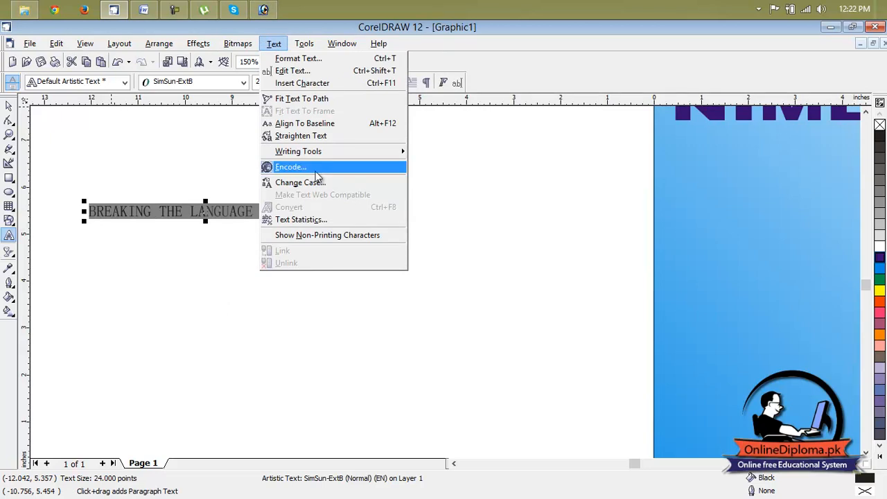
pyautogui.click(315, 180)
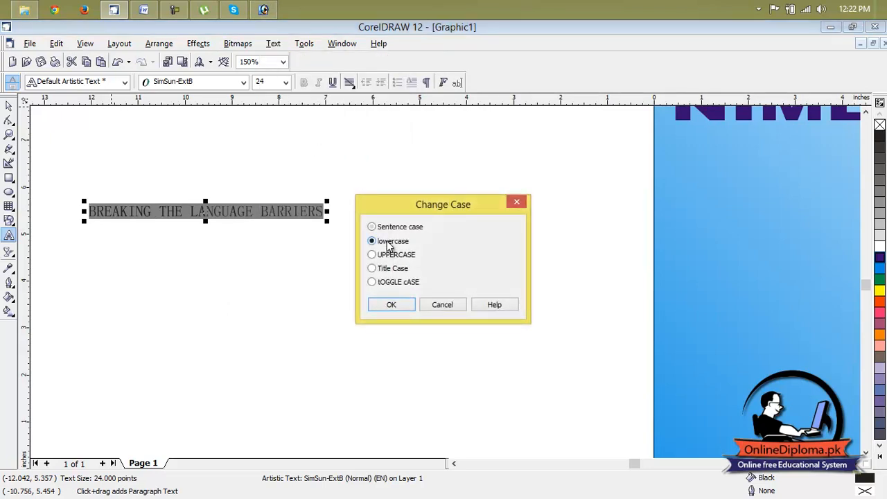
pyautogui.click(391, 229)
pyautogui.click(391, 304)
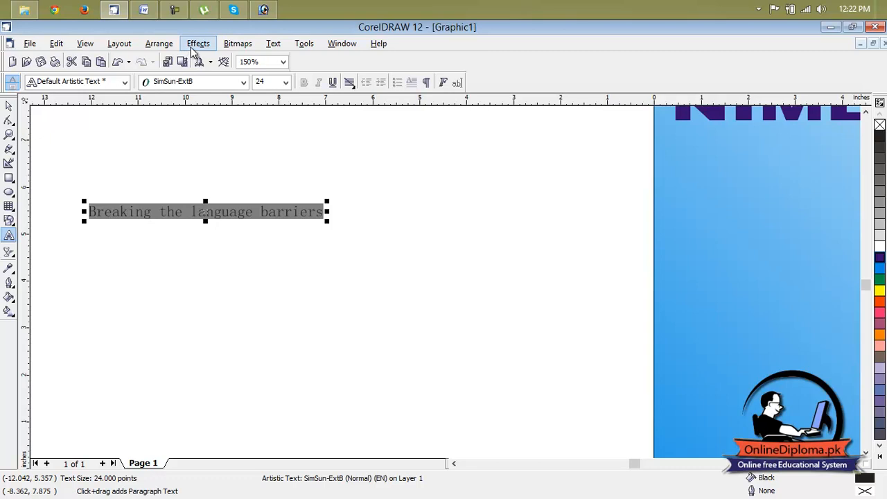
# Set the font of the "Breaking the language barriers" text to Segoe Script
pyautogui.click(206, 84)
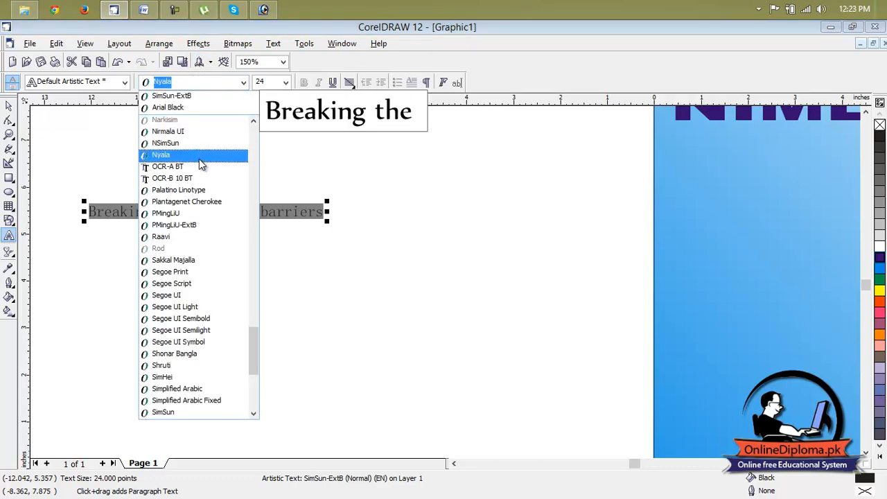
pyautogui.press('Down')
pyautogui.press('Down')
pyautogui.press('Down')
pyautogui.press('Down')
pyautogui.press('Down')
pyautogui.press('Down')
pyautogui.press('Down')
pyautogui.press('Down')
pyautogui.press('Down')
pyautogui.press('Down')
pyautogui.press('Down')
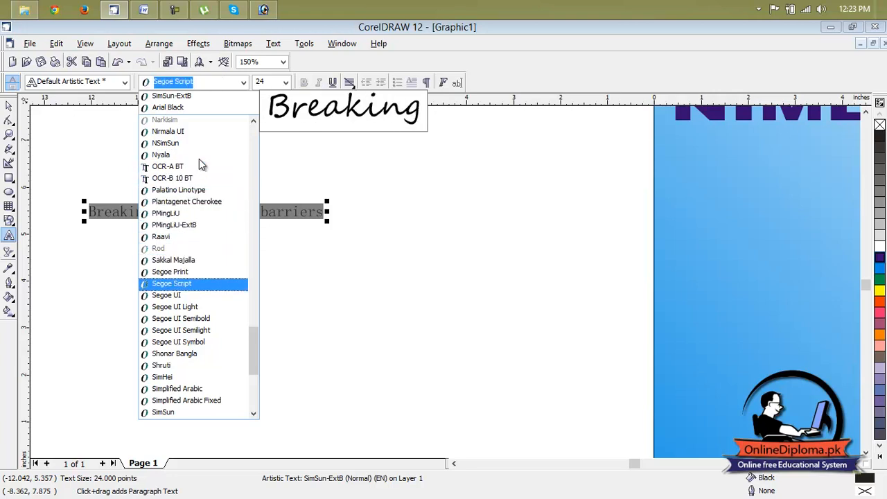
pyautogui.press('Return')
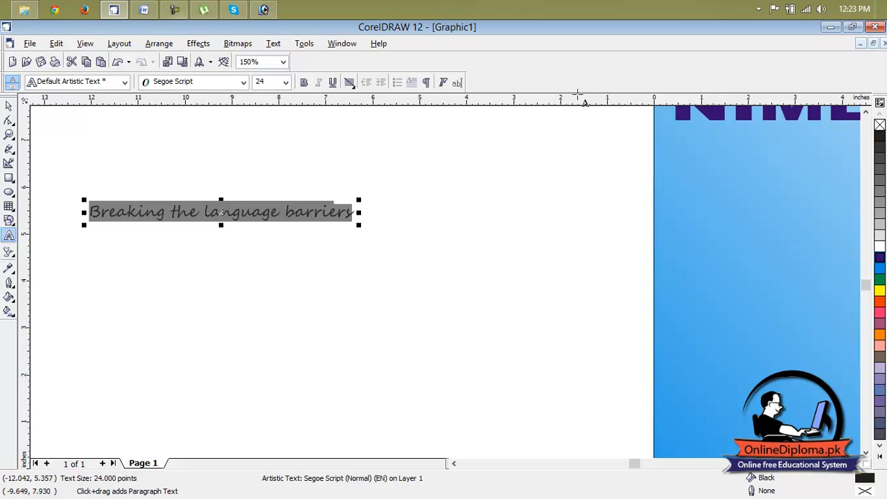
# Place the tagline directly beneath the NIML heading, narrowed to about 3.8 inches wide and filled with Blue
pyautogui.click(856, 463)
pyautogui.click(856, 463)
pyautogui.click(856, 463)
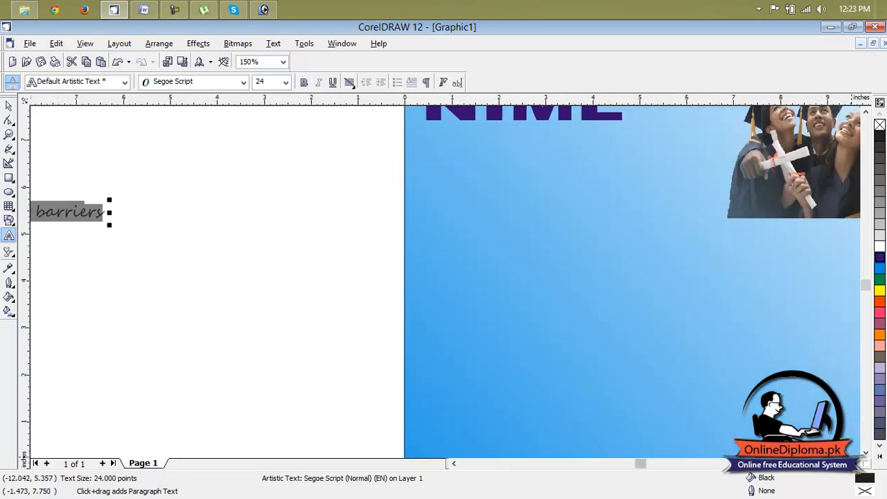
pyautogui.click(9, 105)
pyautogui.moveTo(92, 216); pyautogui.dragTo(507, 138)
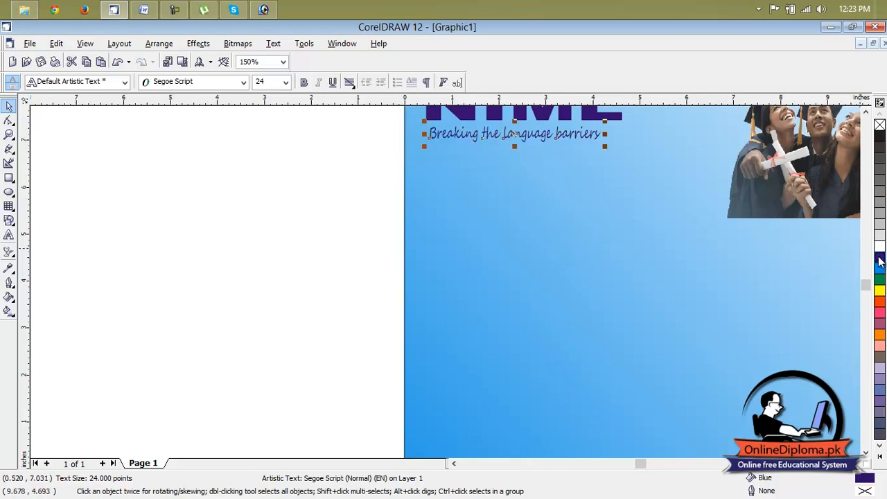
pyautogui.click(389, 226)
# Draw a polygon about 3.0 by 2.6 inches in the blank area left of the page and give it 9 sides
pyautogui.scroll(-1, 773, 286)
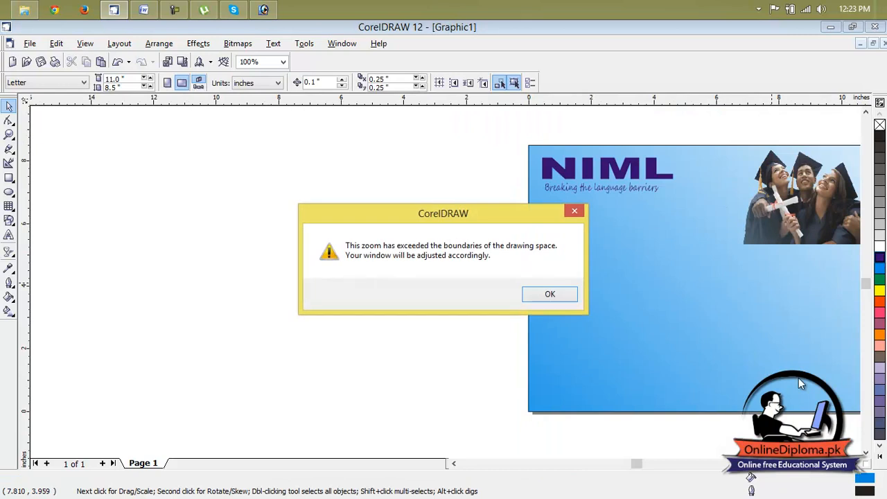
pyautogui.click(550, 294)
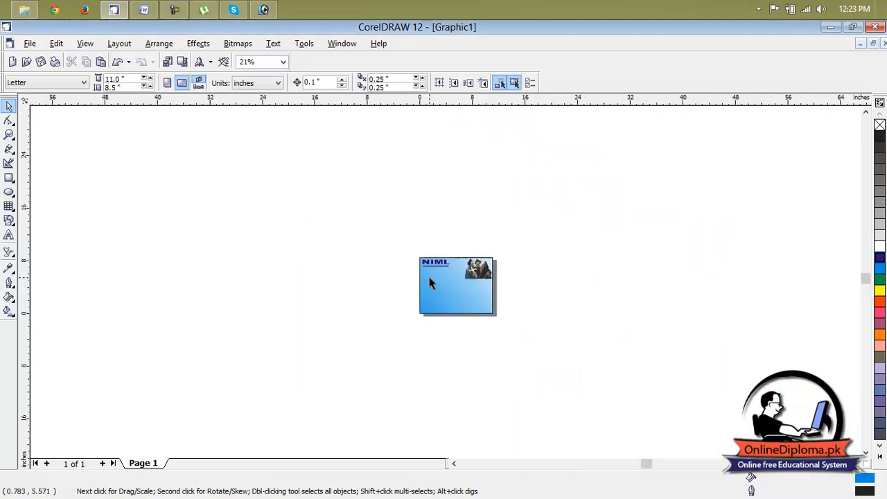
pyautogui.scroll(2, 436, 279)
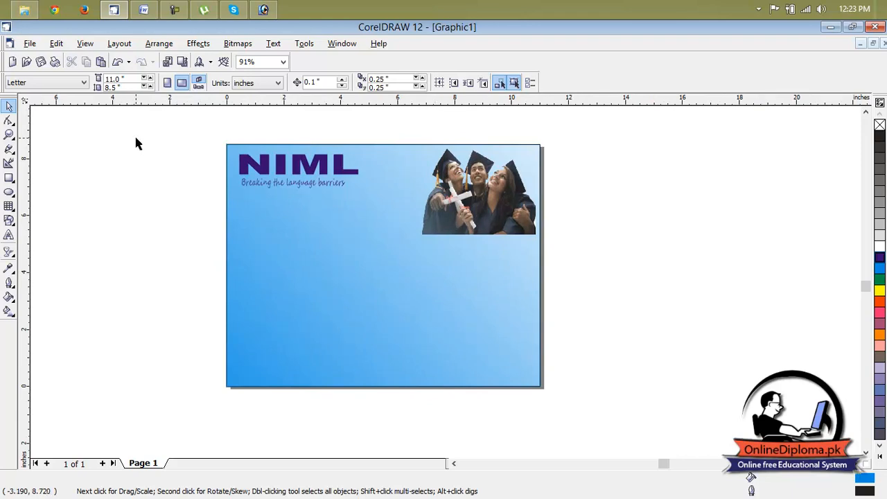
pyautogui.click(10, 222)
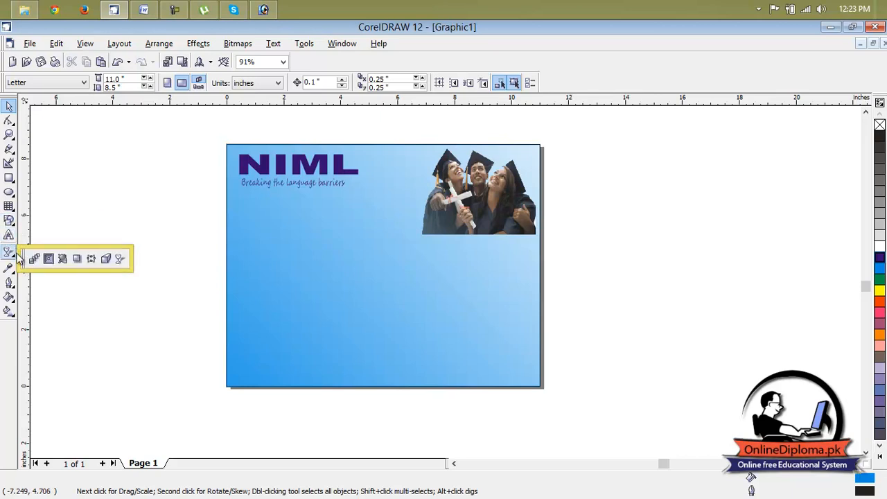
pyautogui.moveTo(14, 211)
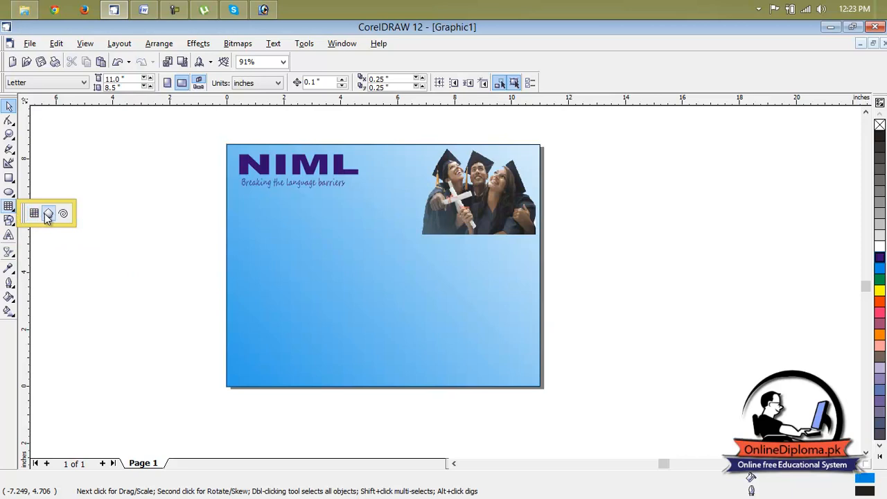
pyautogui.click(47, 214)
pyautogui.moveTo(72, 200); pyautogui.dragTo(158, 267)
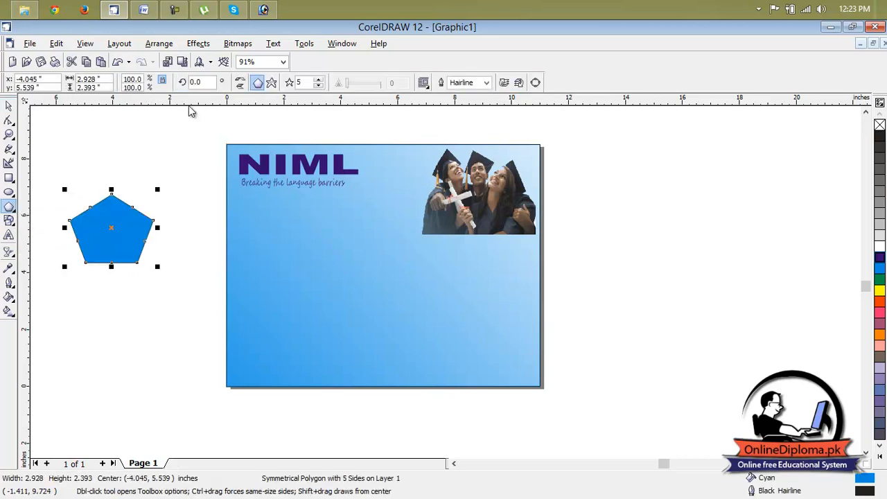
pyautogui.click(319, 79)
pyautogui.click(319, 80)
pyautogui.click(319, 79)
pyautogui.click(319, 79)
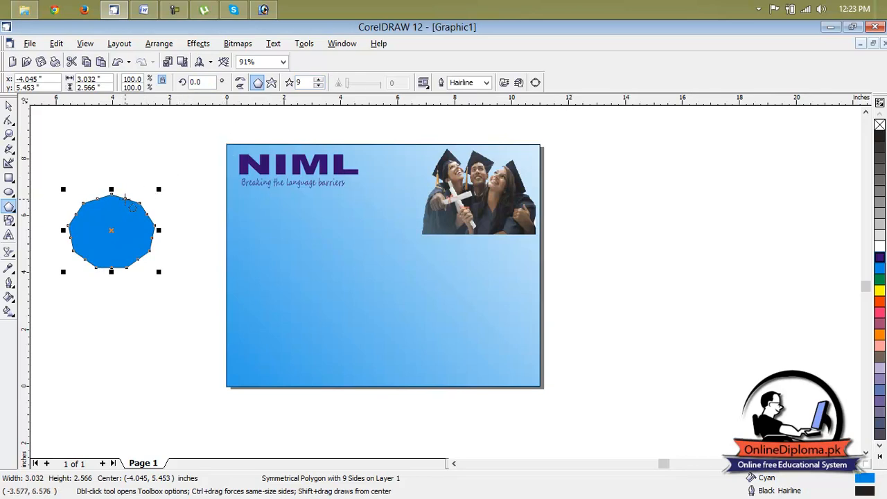
# Try Neon Red on the nine-sided polygon and settle on a Red fill
pyautogui.click(880, 302)
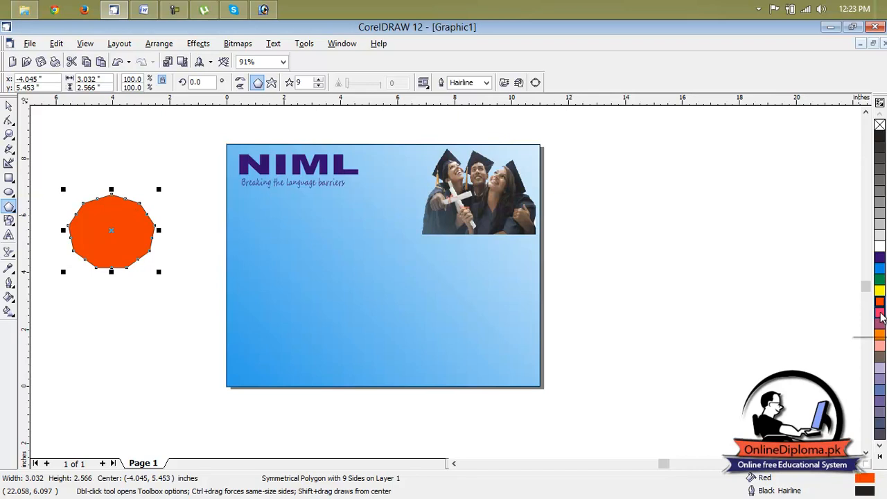
pyautogui.click(880, 456)
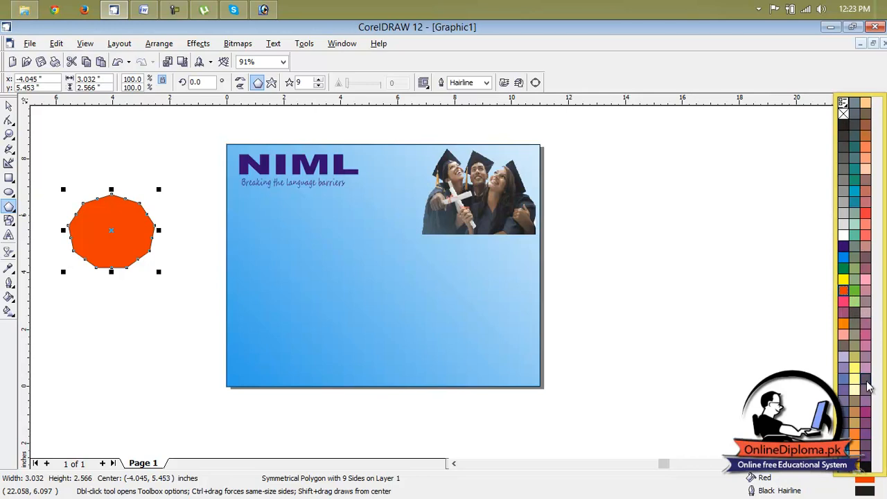
pyautogui.click(865, 212)
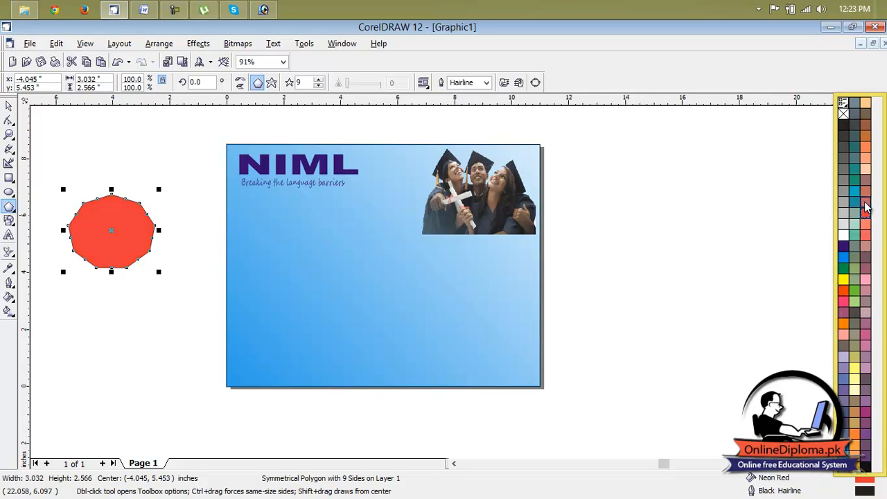
pyautogui.click(846, 292)
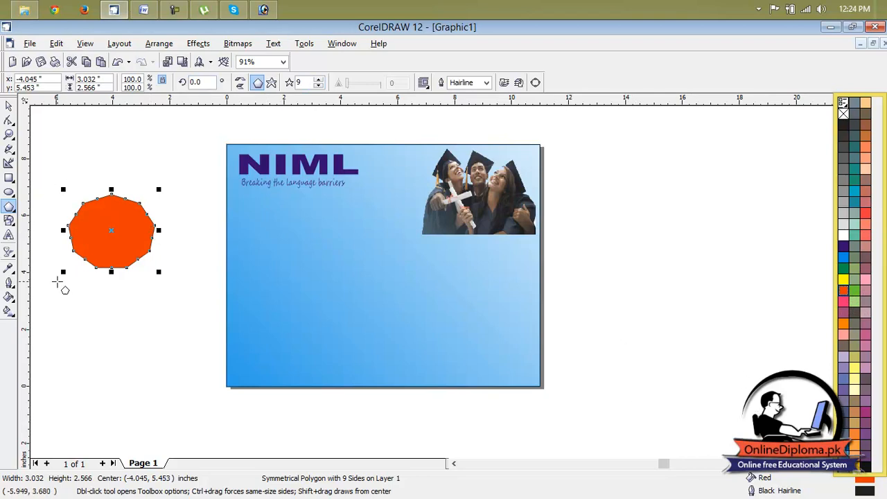
# Open the polygon's Uniform Fill settings, choose the RGB model and pick a bright red of R 245, G 10, B 10
pyautogui.click(10, 296)
pyautogui.click(34, 303)
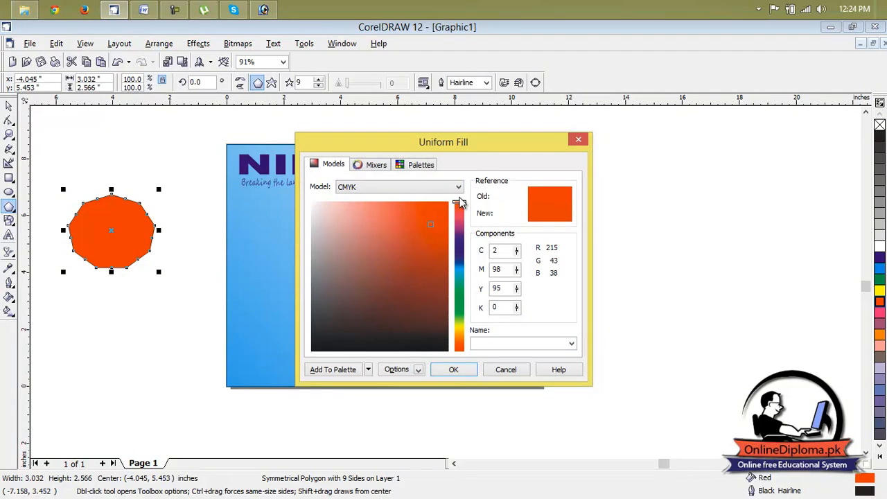
pyautogui.moveTo(432, 227); pyautogui.dragTo(444, 208)
pyautogui.click(427, 187)
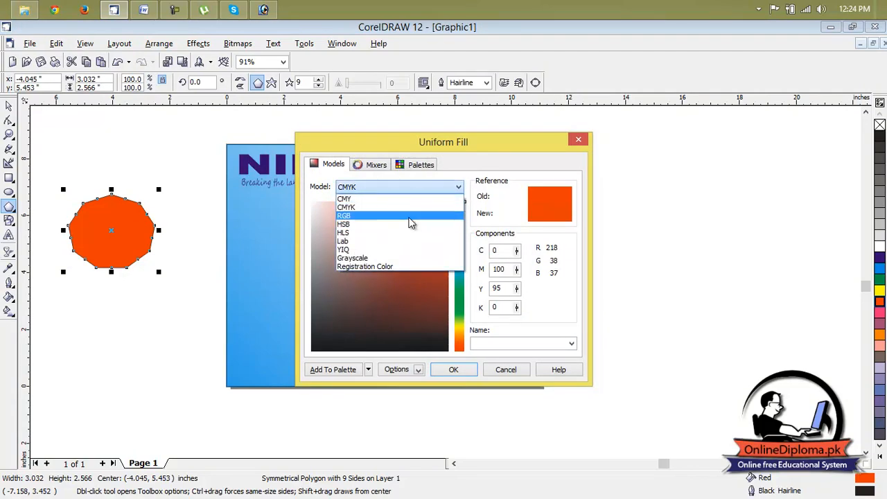
pyautogui.click(411, 222)
pyautogui.moveTo(426, 224); pyautogui.dragTo(443, 208)
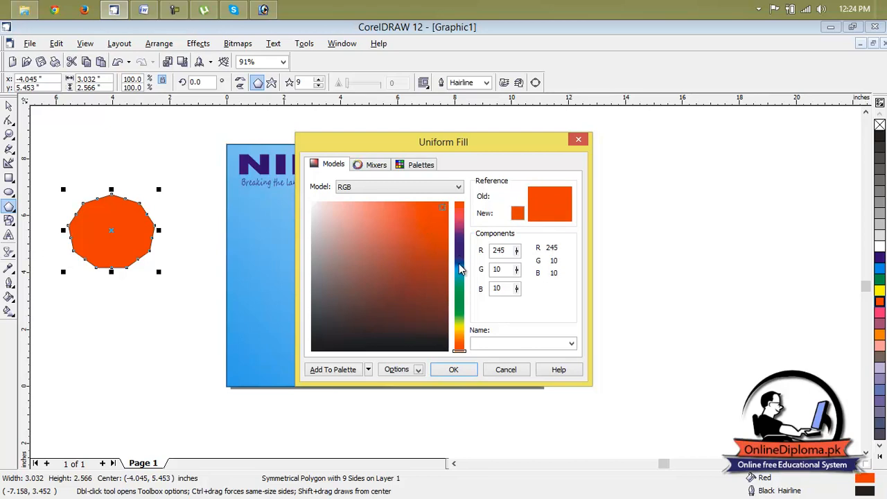
# Fill the nine-sided polygon with PANTONE Red 032 C from the PANTONE(R) solid coated palette
pyautogui.click(378, 166)
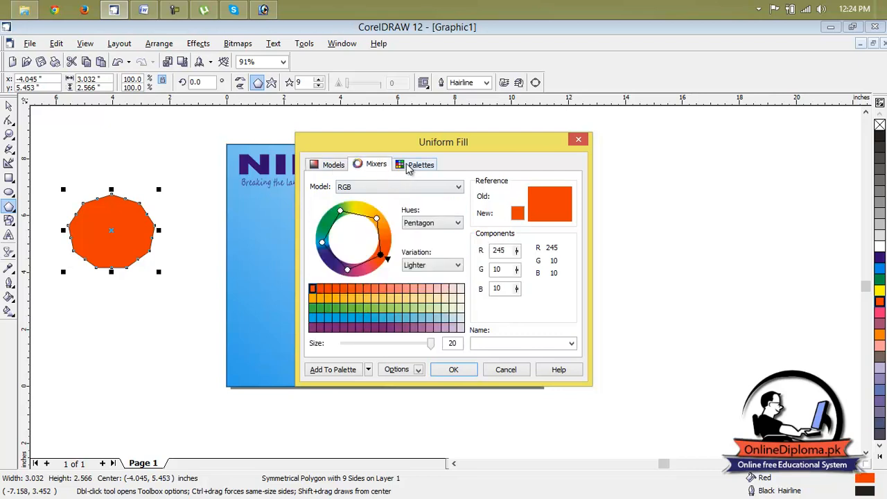
pyautogui.click(409, 169)
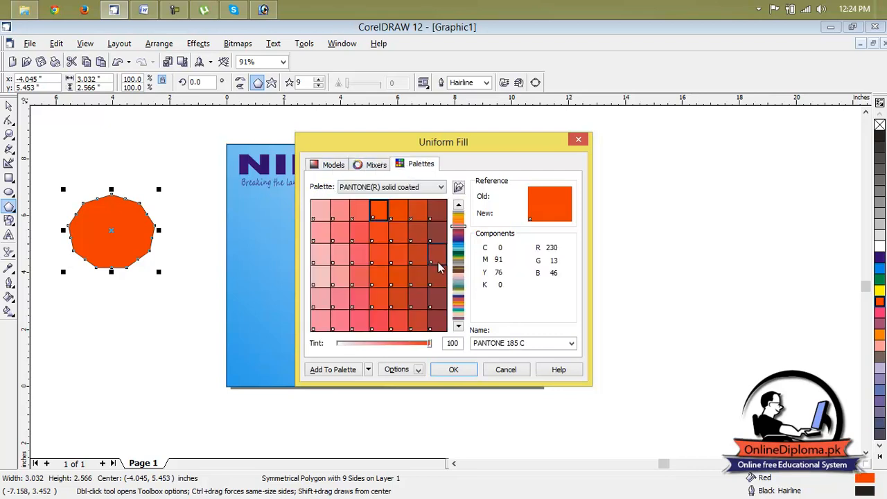
pyautogui.click(458, 237)
pyautogui.moveTo(458, 257)
pyautogui.mouseDown()
pyautogui.moveTo(459, 305)
pyautogui.moveTo(464, 215)
pyautogui.mouseUp()
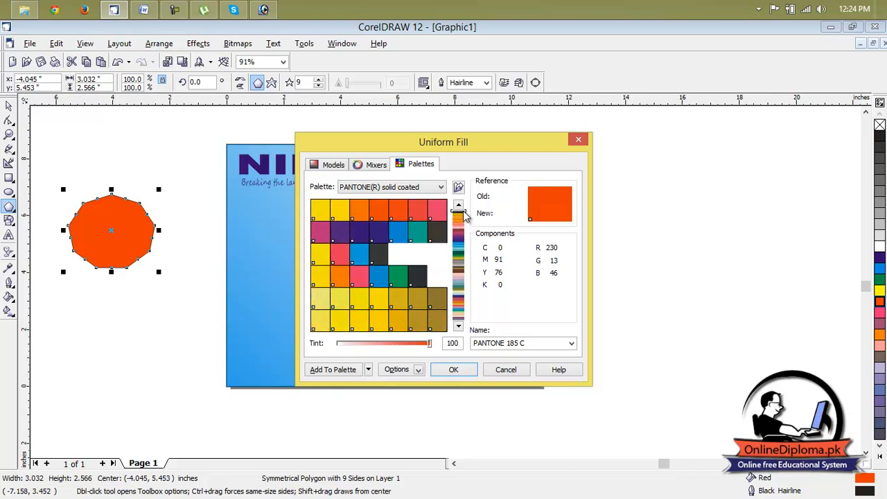
pyautogui.click(359, 211)
pyautogui.click(379, 211)
pyautogui.click(394, 218)
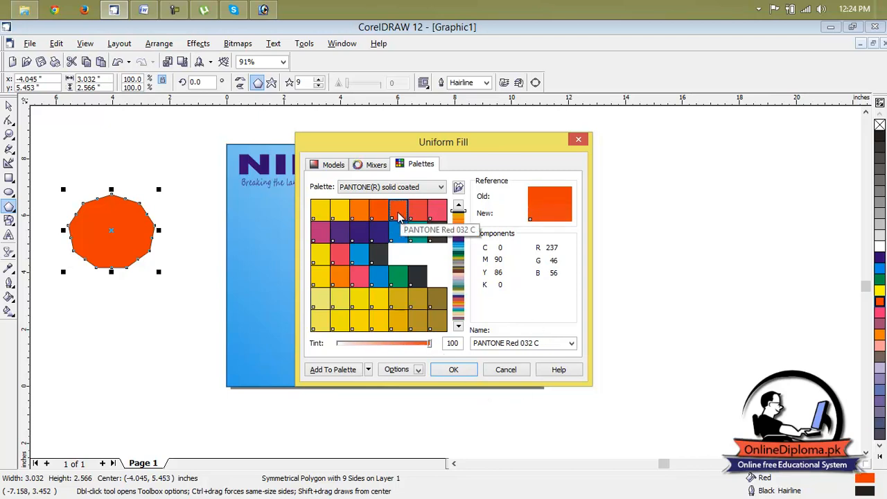
pyautogui.click(453, 370)
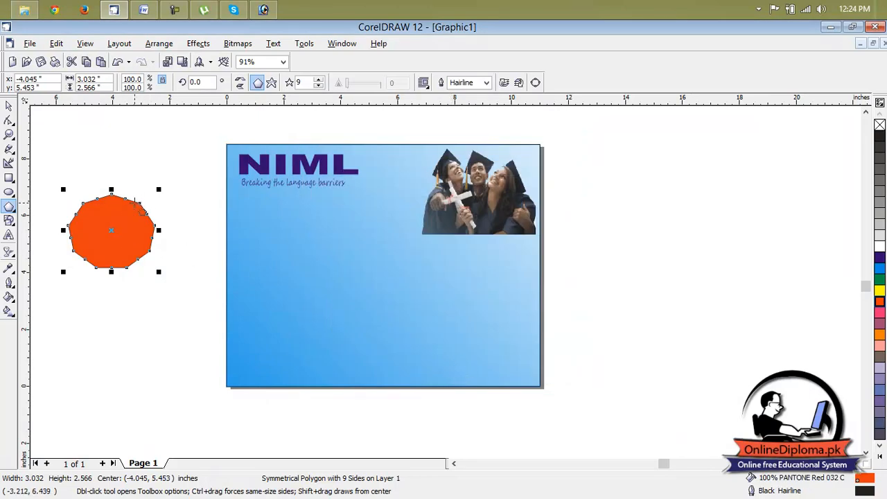
# Reshape the polygon's nodes into a twisted nine-pointed star about 5.3 by 4.5 inches
pyautogui.click(9, 121)
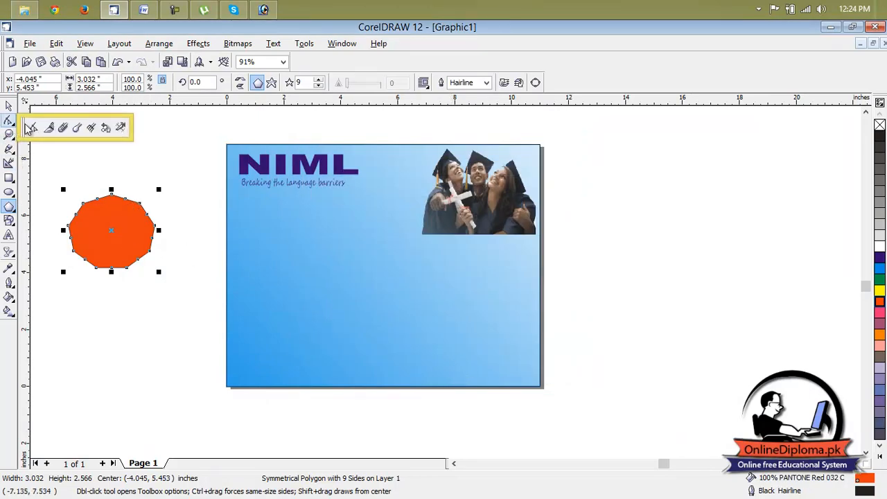
pyautogui.click(31, 125)
pyautogui.moveTo(125, 203); pyautogui.dragTo(151, 192)
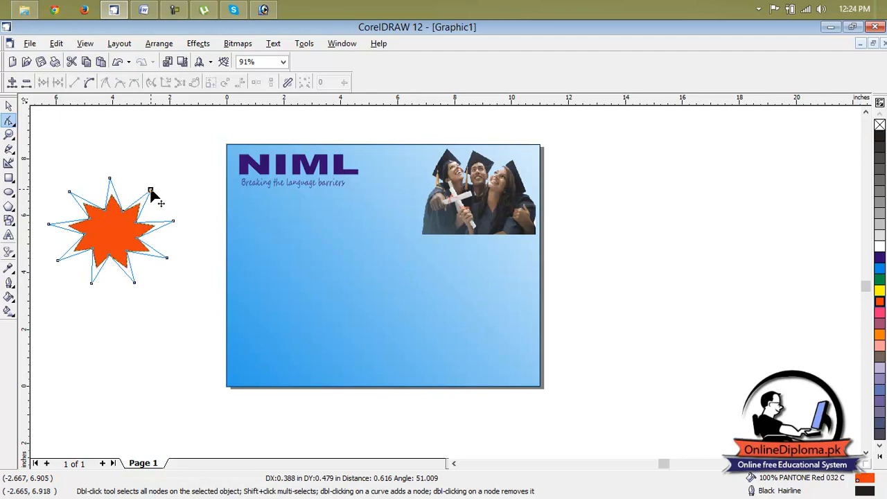
pyautogui.moveTo(151, 192); pyautogui.dragTo(156, 185)
pyautogui.moveTo(138, 226); pyautogui.dragTo(162, 187)
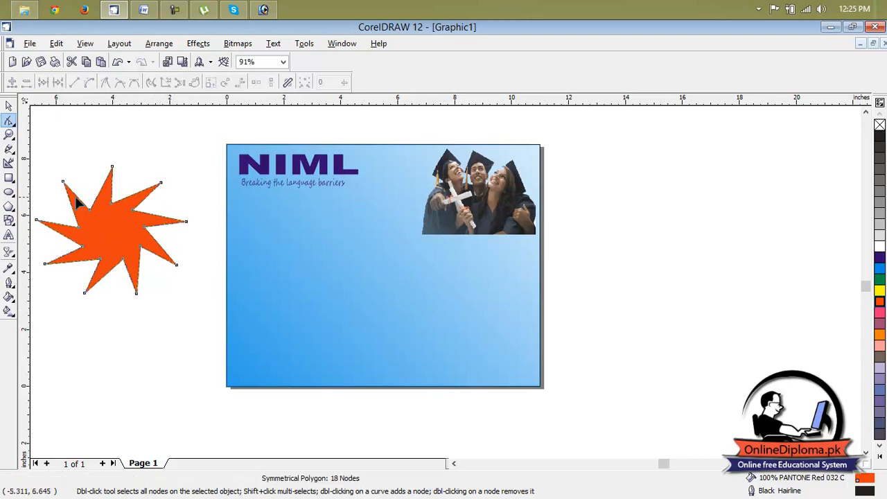
# Shift the red star slightly and scale it down to about 3.9 inches wide in the blank area beside the page
pyautogui.click(9, 106)
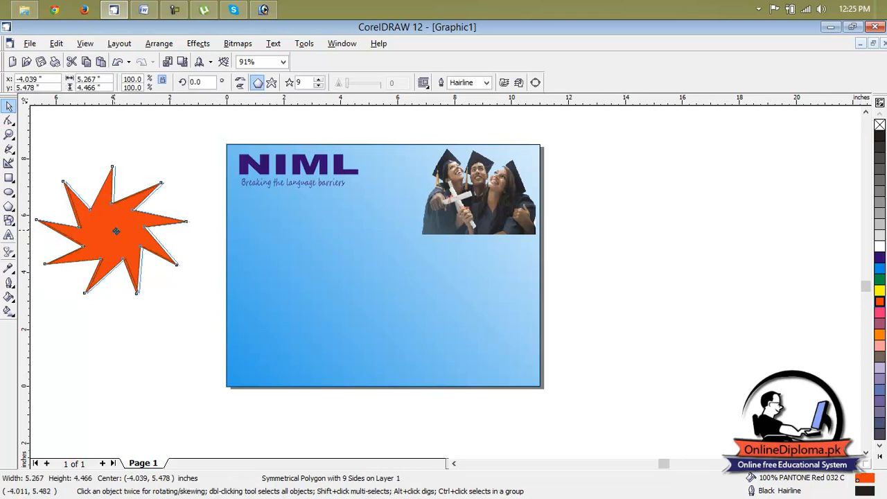
pyautogui.moveTo(118, 232); pyautogui.dragTo(129, 236)
pyautogui.moveTo(201, 165); pyautogui.dragTo(162, 198)
pyautogui.click(9, 235)
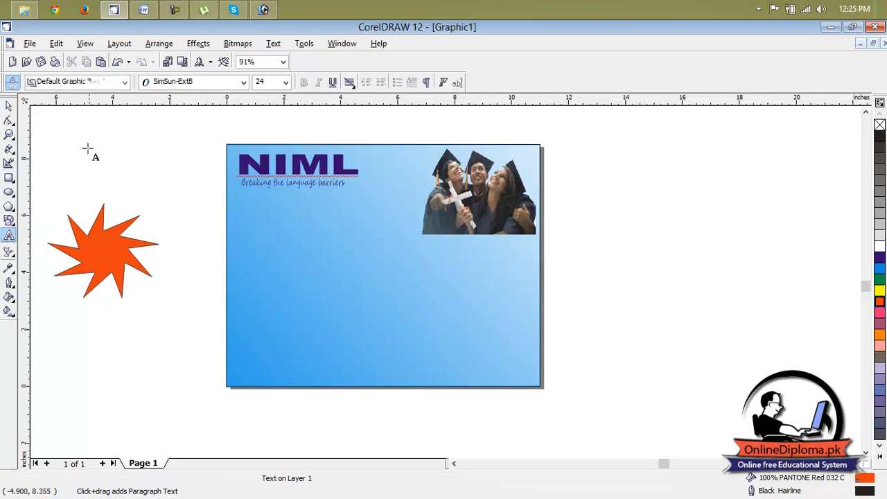
pyautogui.click(228, 214)
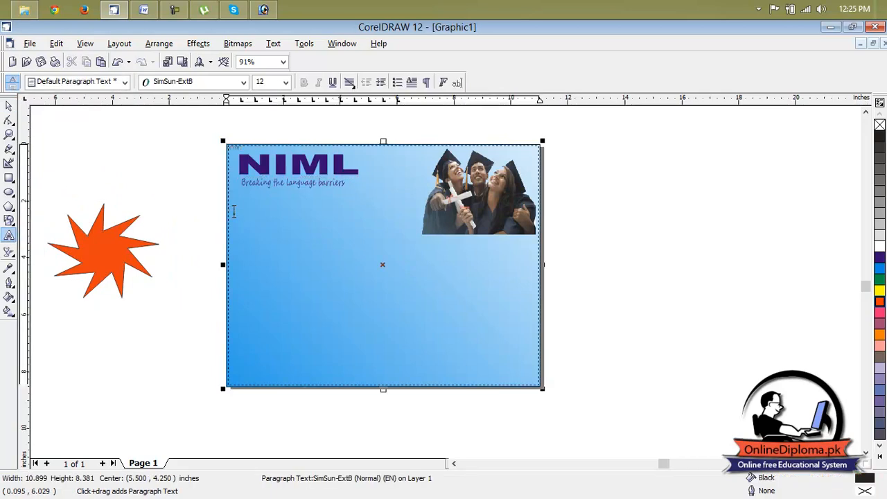
pyautogui.hotkey('ctrl', 'space')
pyautogui.press('Delete')
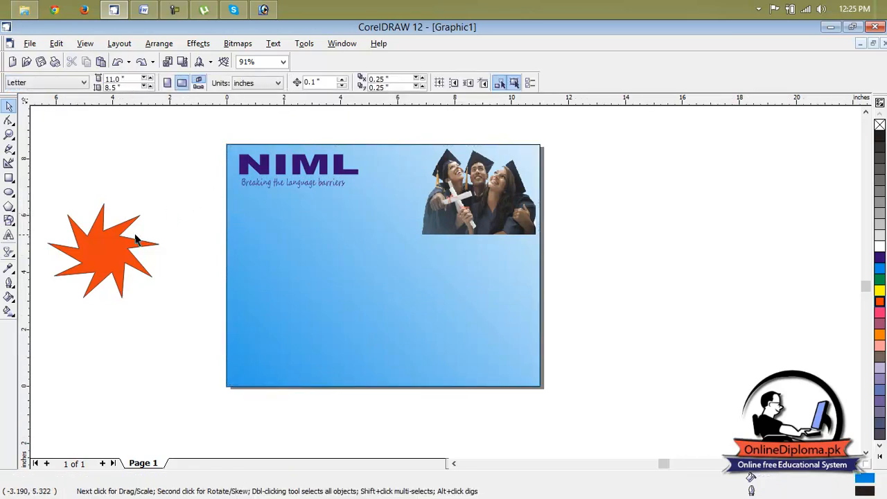
# Add the artistic text "OFFERS" in the blank area above the red star
pyautogui.click(9, 236)
pyautogui.click(130, 191)
pyautogui.write('OFFER')
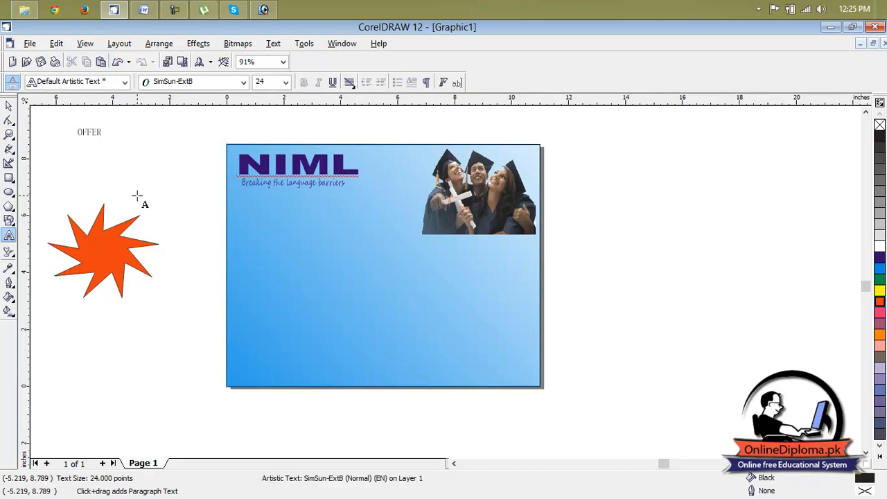
pyautogui.write('S')
pyautogui.click(108, 132)
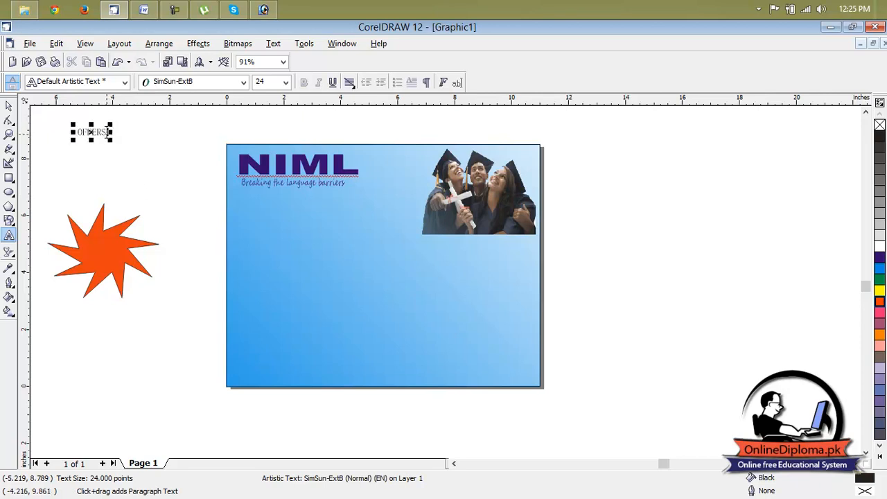
# Change the OFFERS text to Sentence case and enlarge it to about 64 points
pyautogui.moveTo(108, 133); pyautogui.dragTo(72, 132)
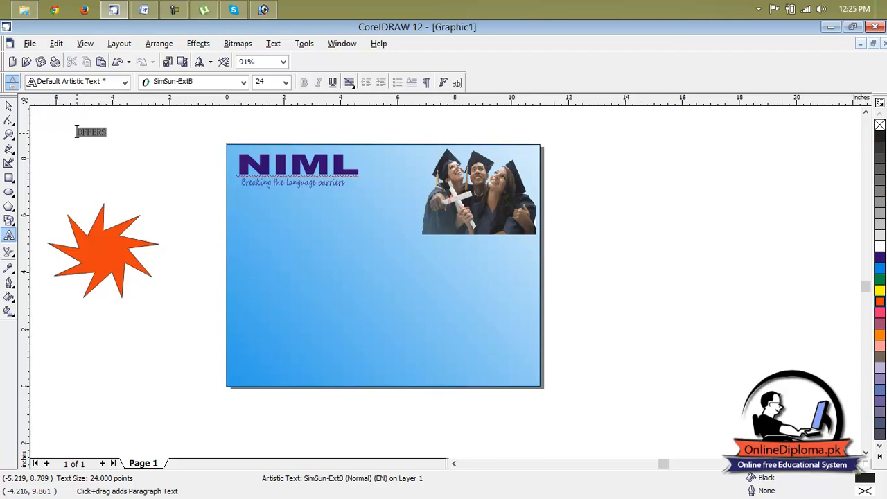
pyautogui.click(274, 43)
pyautogui.click(307, 181)
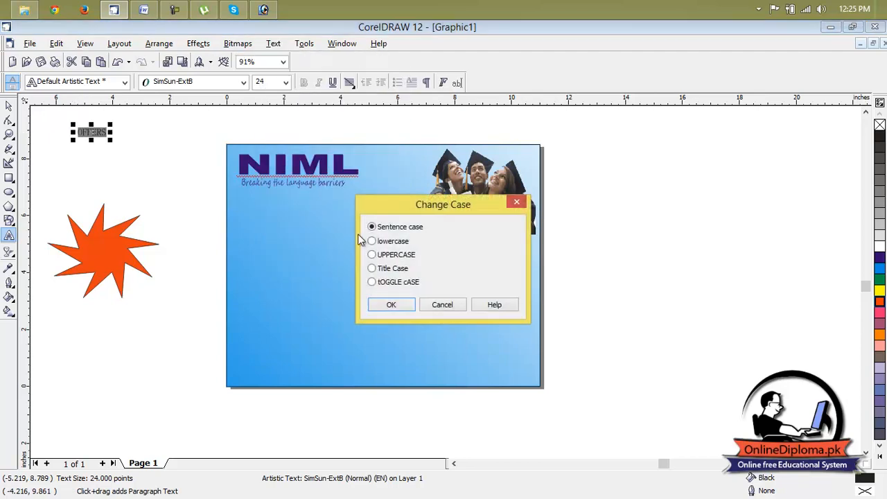
pyautogui.click(391, 305)
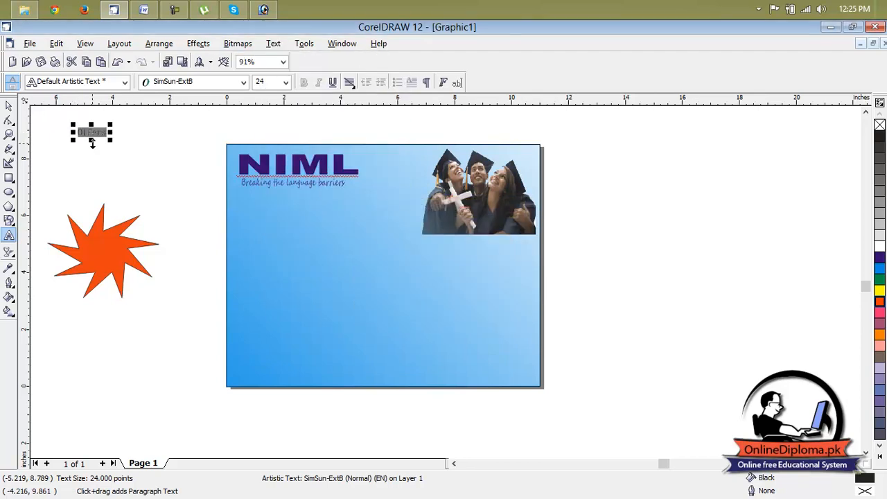
pyautogui.moveTo(110, 139); pyautogui.dragTo(154, 162)
pyautogui.moveTo(94, 144); pyautogui.dragTo(83, 140)
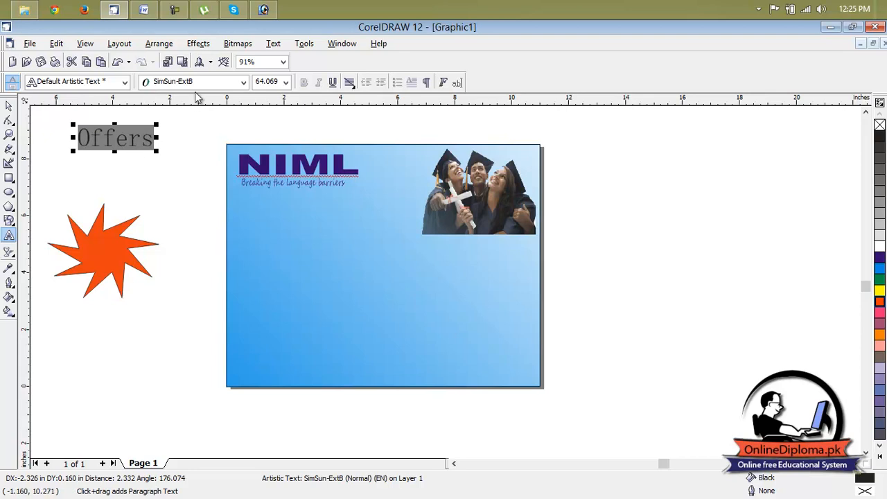
# Set the Offers text in Arial Black and fill it with Yellow
pyautogui.click(243, 82)
pyautogui.click(184, 110)
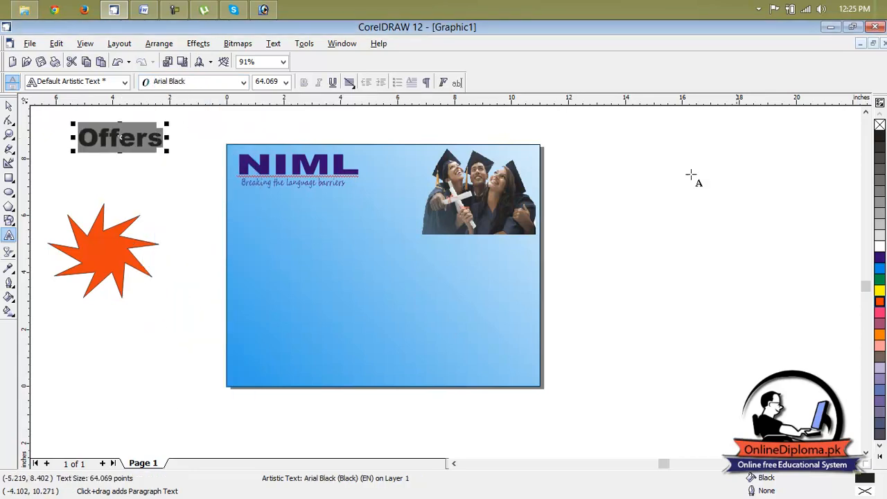
pyautogui.click(879, 291)
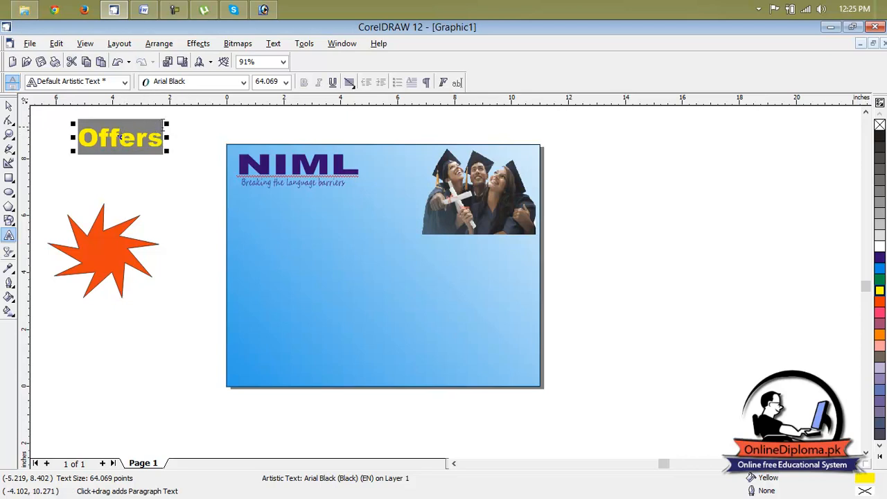
pyautogui.click(165, 138)
pyautogui.click(137, 138)
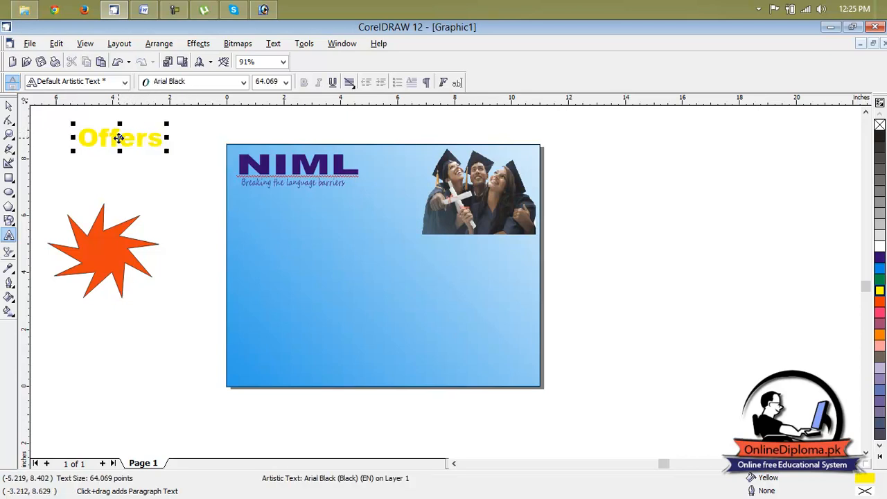
# Rotate the Offers text counterclockwise so it slants upward and place it over the red star
pyautogui.click(9, 106)
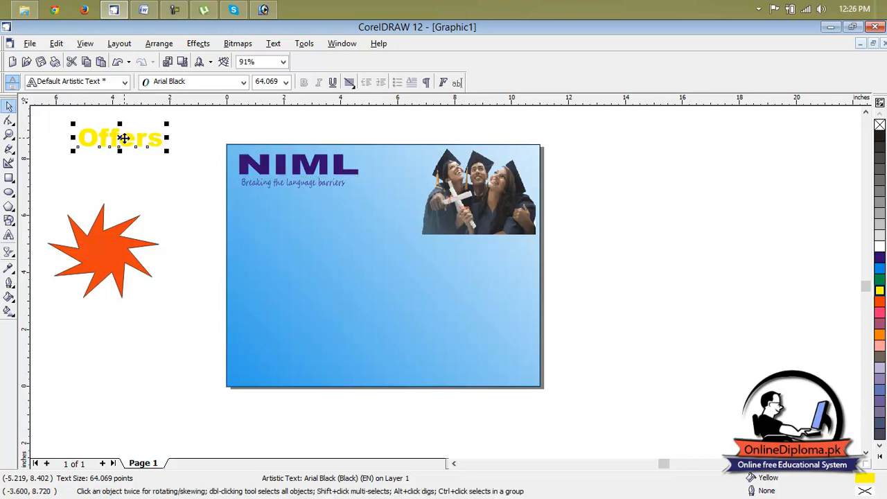
pyautogui.click(125, 138)
pyautogui.moveTo(170, 126); pyautogui.dragTo(172, 174)
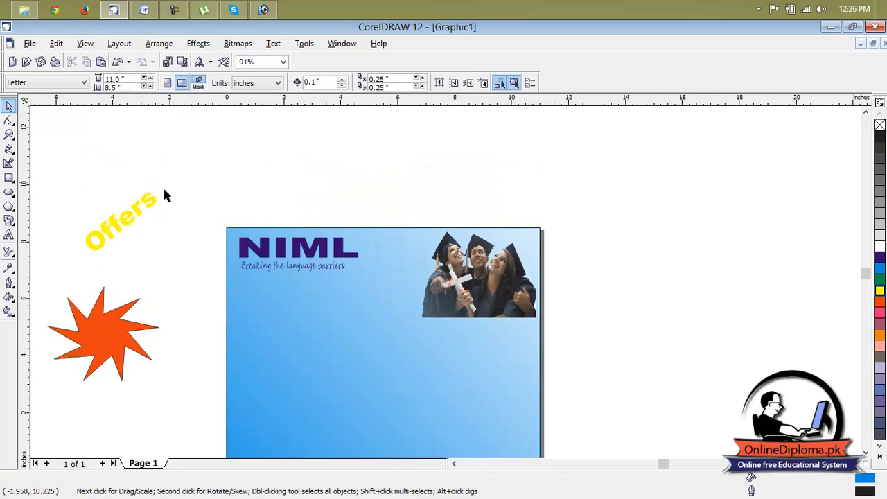
pyautogui.click(124, 222)
pyautogui.moveTo(124, 222); pyautogui.dragTo(107, 335)
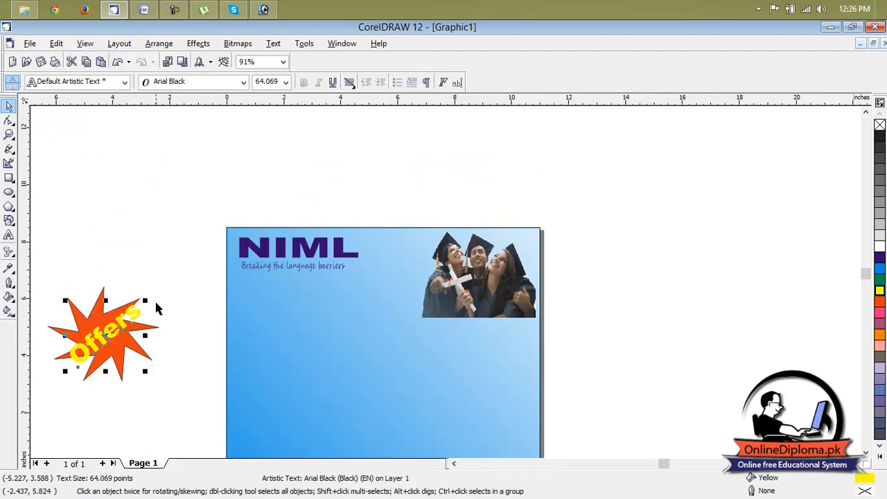
# Enlarge the slanted Offers text to about 87 points and centre it on the star
pyautogui.moveTo(147, 300); pyautogui.dragTo(163, 284)
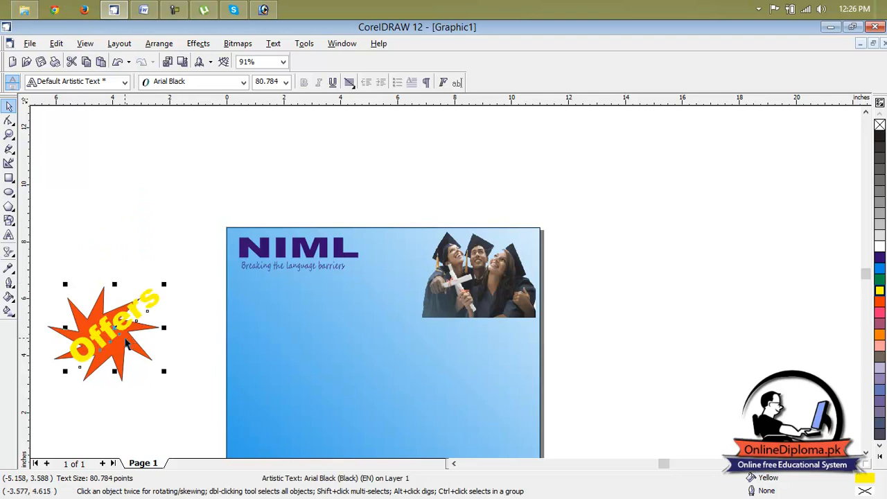
pyautogui.moveTo(163, 370); pyautogui.dragTo(171, 376)
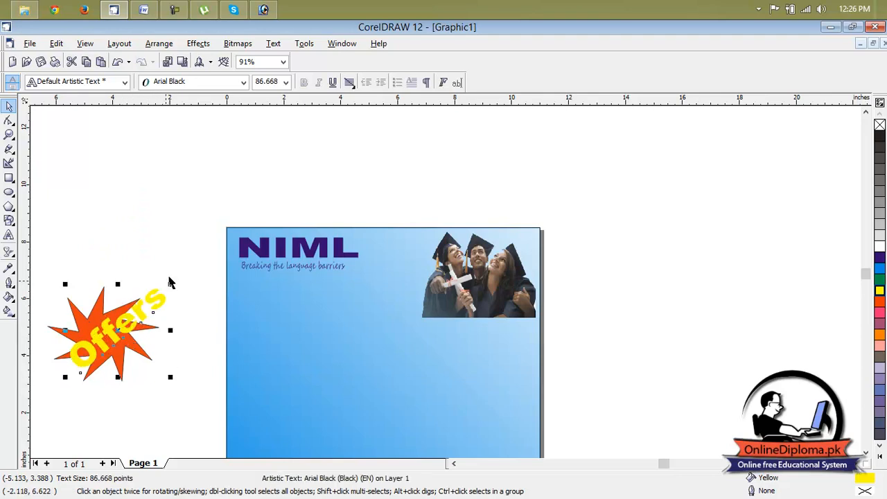
pyautogui.click(130, 326)
pyautogui.moveTo(126, 318); pyautogui.dragTo(111, 326)
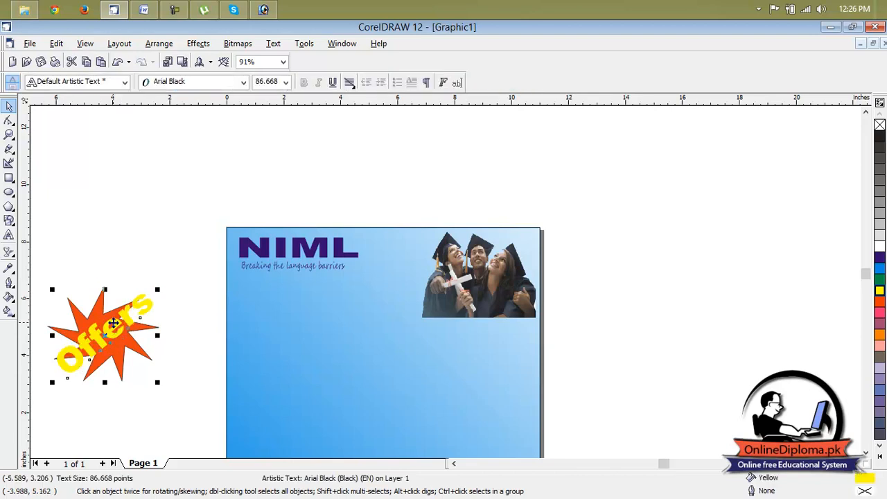
# Select the star together with its Offers text and group the two objects
pyautogui.click(152, 267)
pyautogui.scroll(-2, 154, 266)
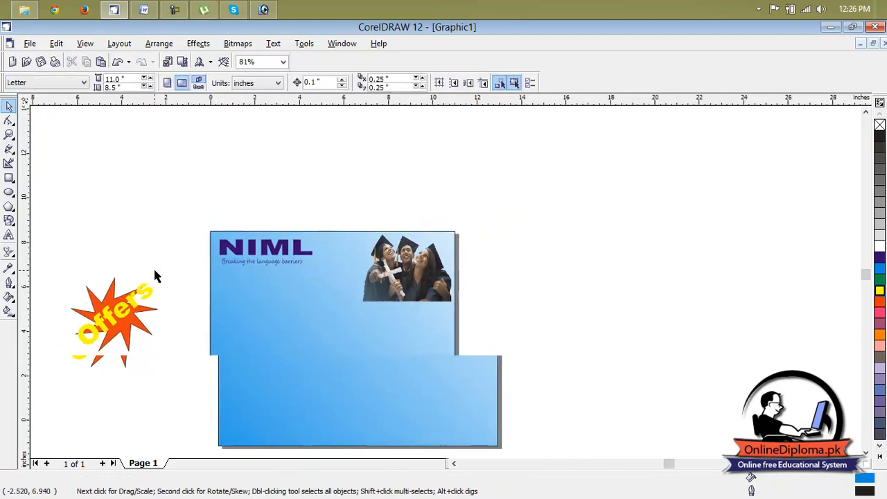
pyautogui.moveTo(168, 257); pyautogui.dragTo(58, 376)
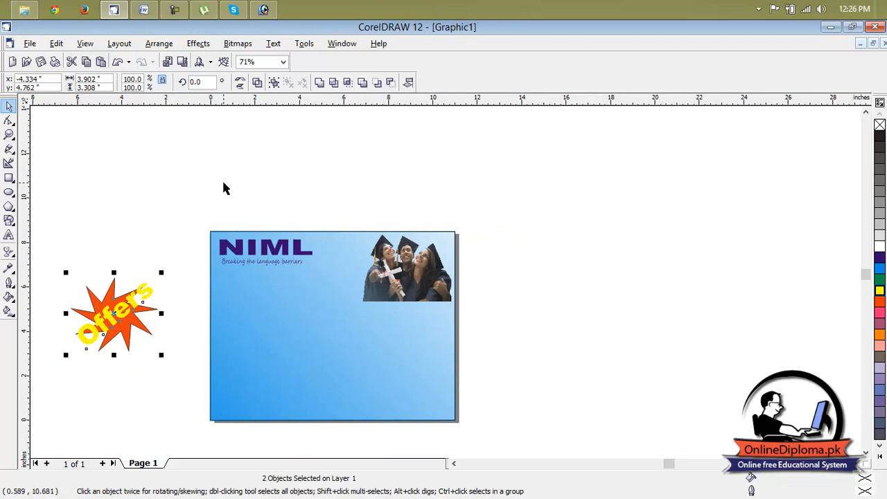
pyautogui.hotkey('ctrl', 'g')
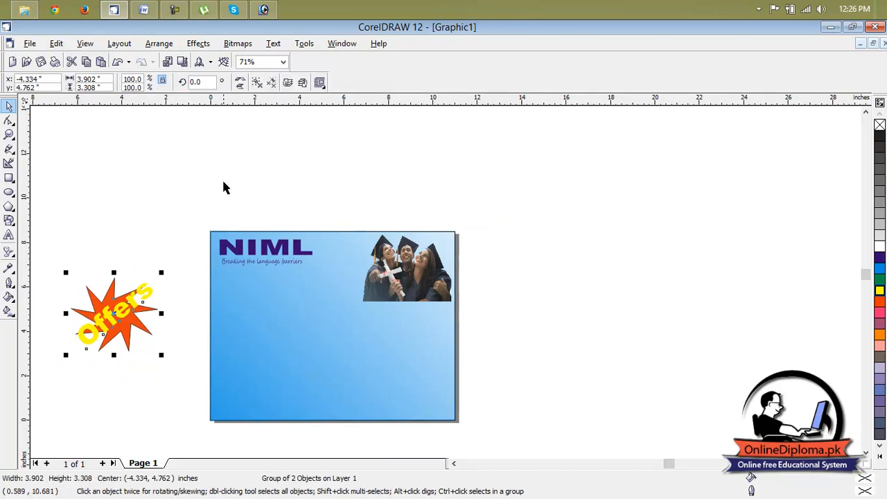
# Move the grouped Offers badge onto the page beneath the NIML tagline
pyautogui.click(150, 212)
pyautogui.click(124, 307)
pyautogui.moveTo(124, 308); pyautogui.dragTo(270, 297)
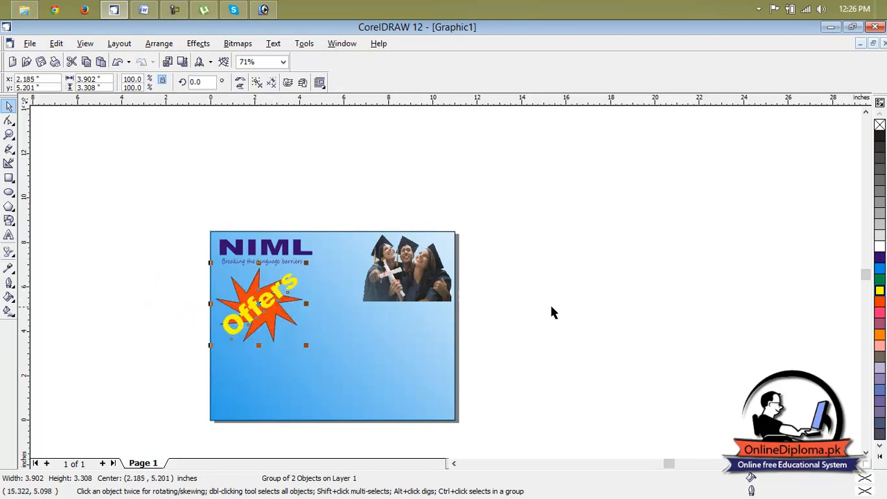
pyautogui.click(549, 312)
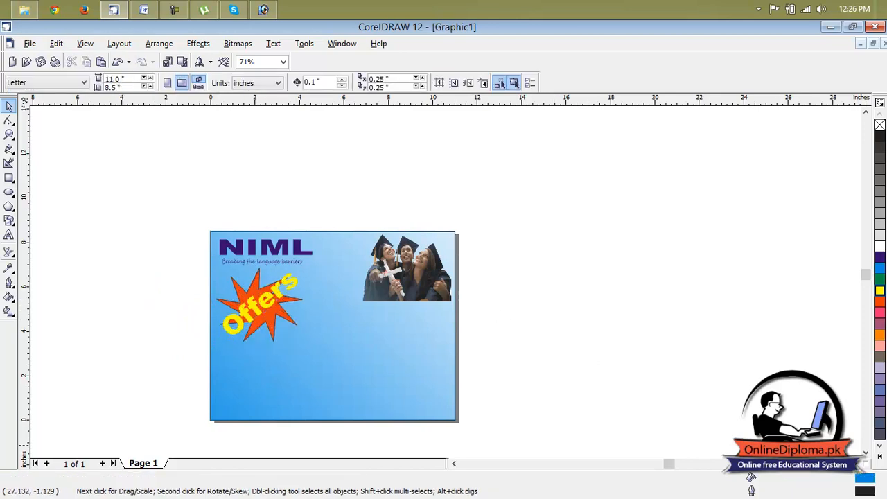
# Shrink the Offers badge to about half its size, keeping it just under the tagline, and deselect everything
pyautogui.click(866, 453)
pyautogui.click(865, 452)
pyautogui.click(265, 253)
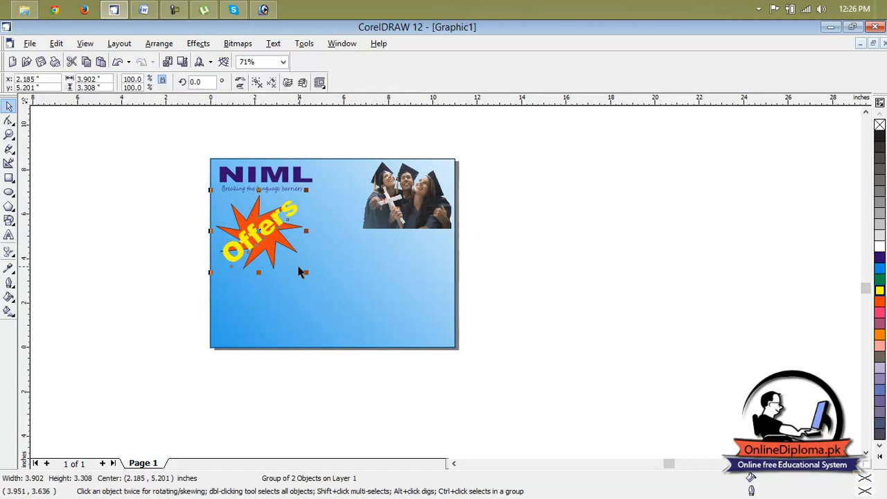
pyautogui.moveTo(306, 273); pyautogui.dragTo(252, 214)
pyautogui.click(334, 238)
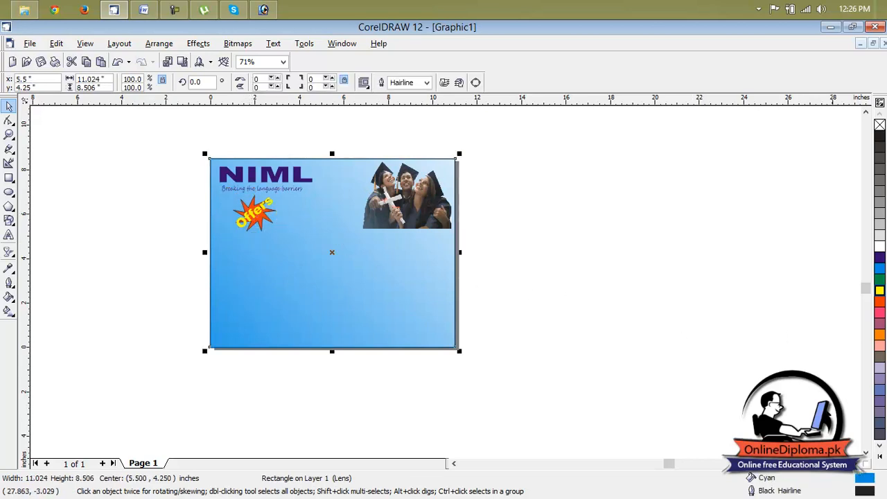
pyautogui.scroll(-2, 866, 454)
pyautogui.click(749, 340)
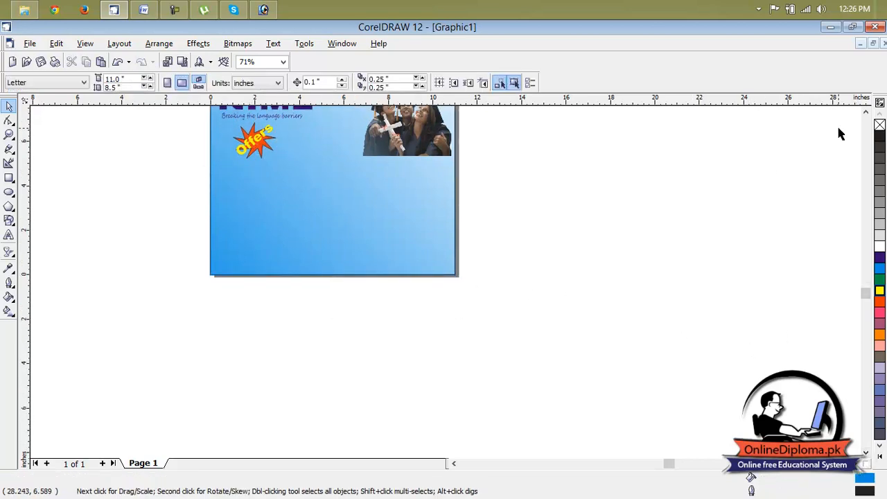
# Narrow the graduates picture to about 2.76 inches wide from its left side, keeping its height, and deselect it
pyautogui.click(865, 113)
pyautogui.click(865, 113)
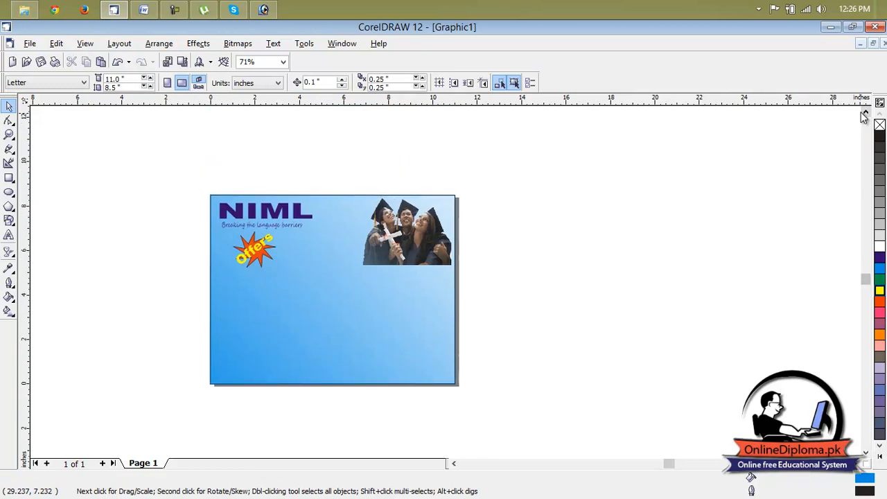
pyautogui.click(401, 244)
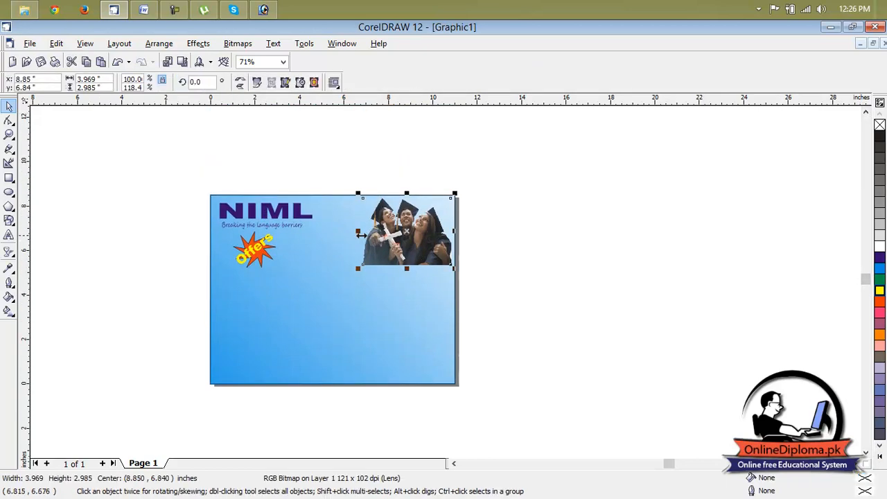
pyautogui.moveTo(361, 236); pyautogui.dragTo(385, 235)
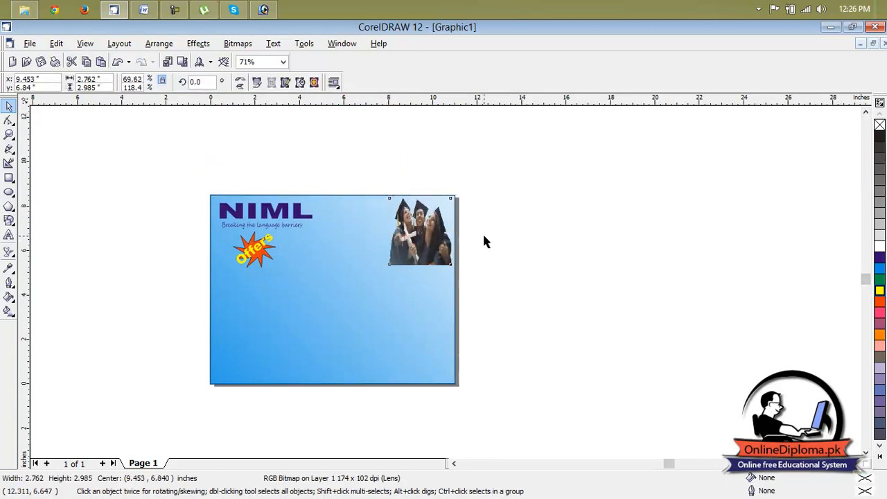
pyautogui.click(486, 240)
# Draw a rectangle about 5.4 by 4.2 inches in the empty area right of the page and fill it with cyan
pyautogui.click(9, 178)
pyautogui.moveTo(511, 174); pyautogui.dragTo(631, 267)
pyautogui.click(662, 257)
pyautogui.click(524, 231)
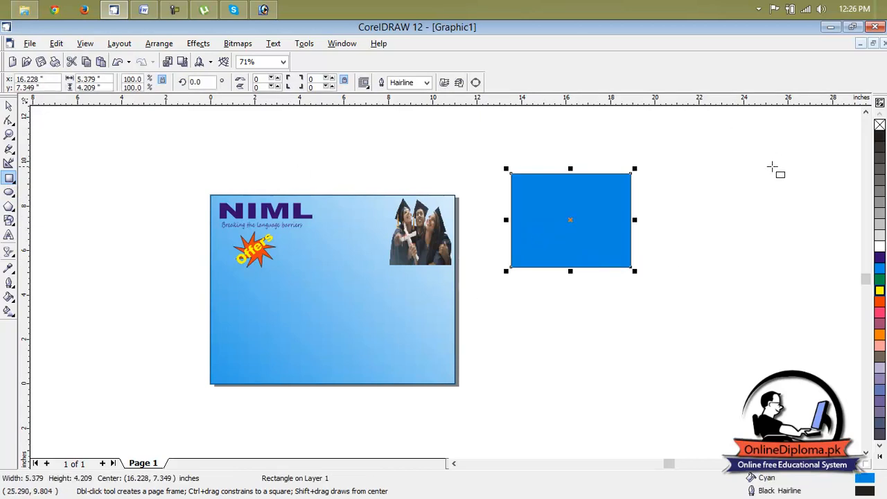
pyautogui.click(880, 214)
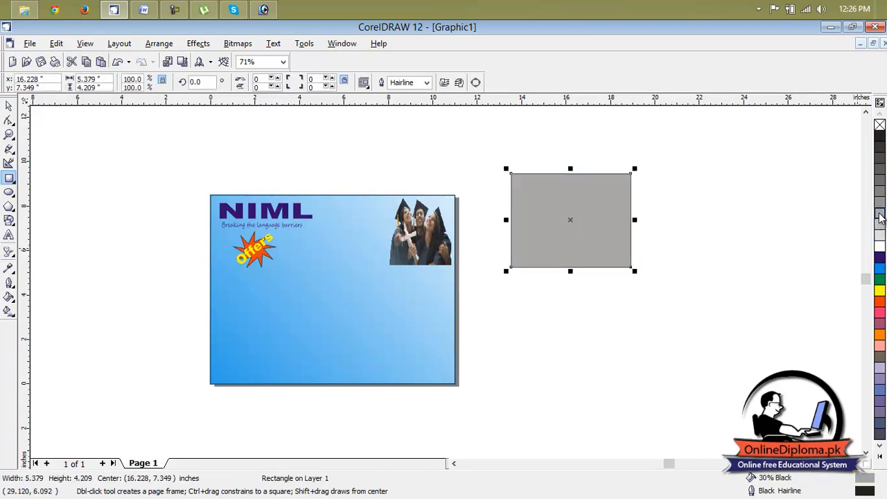
pyautogui.click(880, 268)
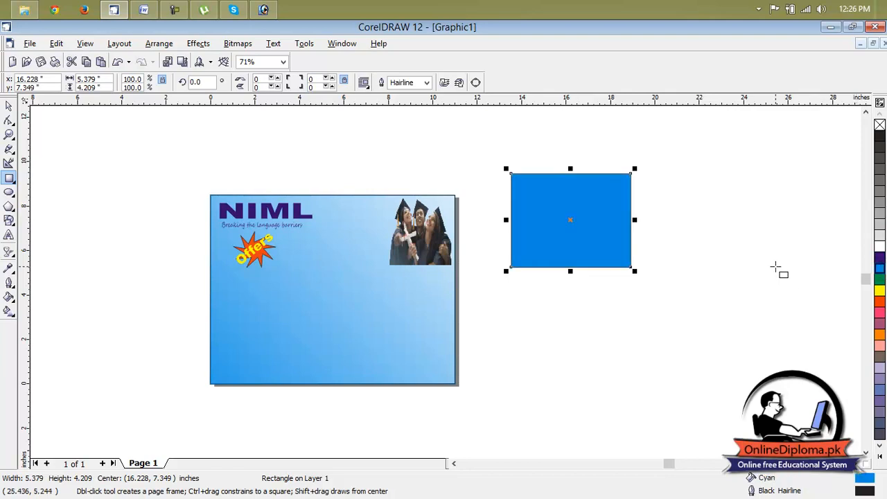
pyautogui.press('Escape')
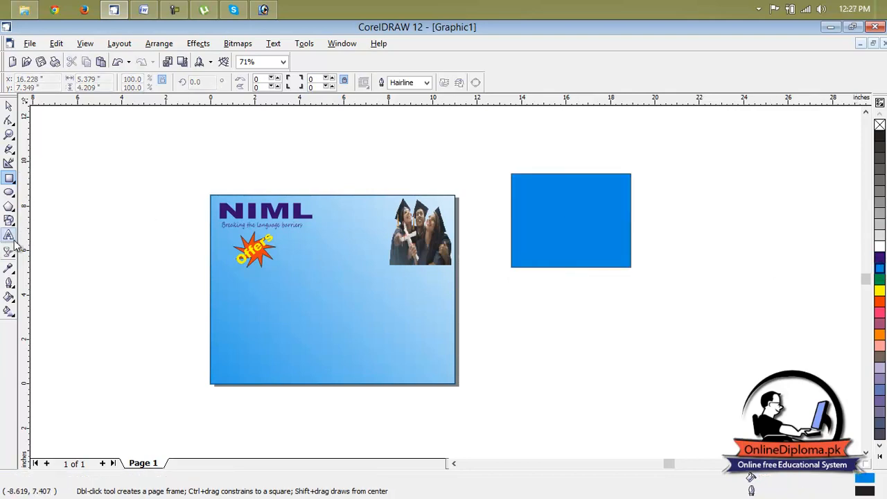
pyautogui.click(523, 226)
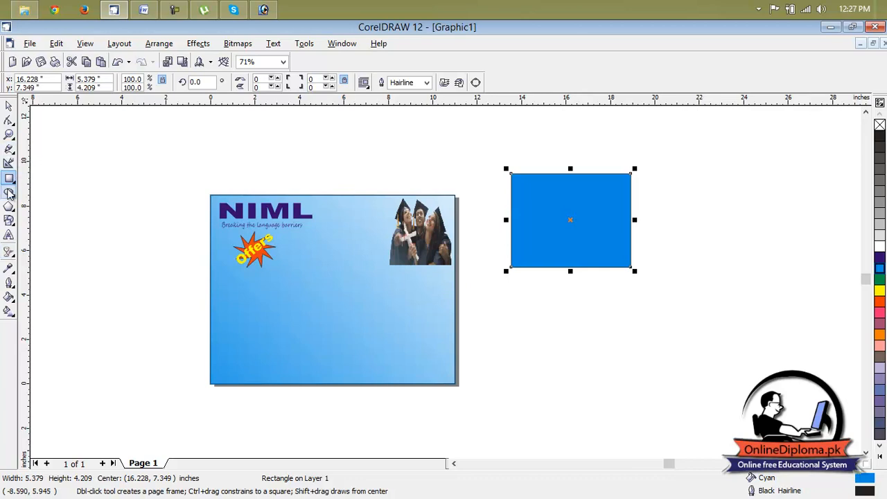
# Start a new artistic text object in the empty area just left of the page
pyautogui.click(9, 235)
pyautogui.click(84, 177)
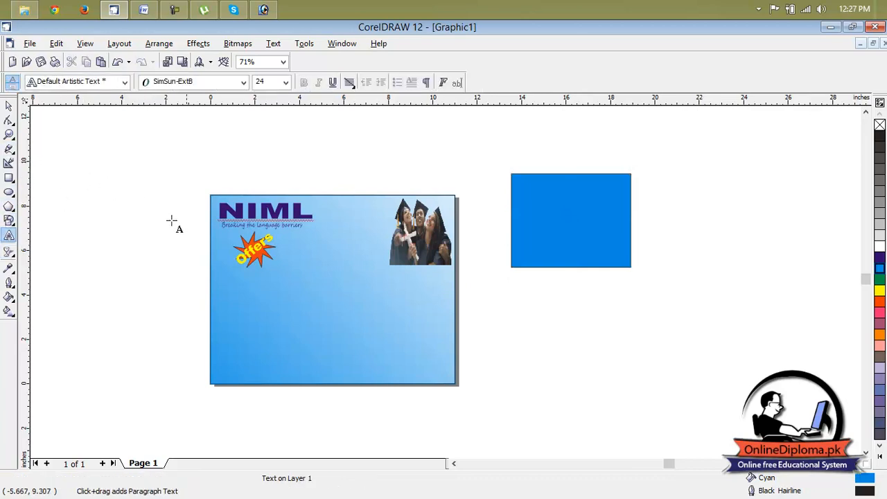
# Write "British" and "council" as two separate artistic text objects, one below the other, in the empty area left of the page
pyautogui.click(91, 174)
pyautogui.scroll(5, 86, 173)
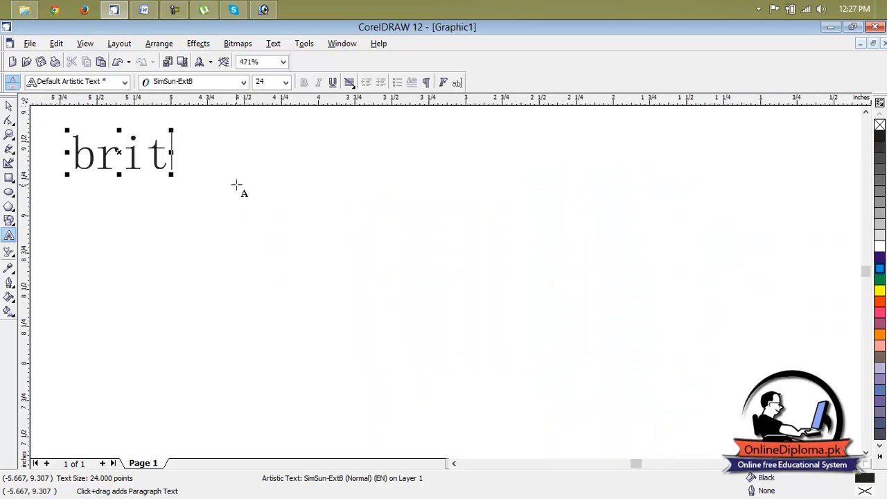
pyautogui.write('ish')
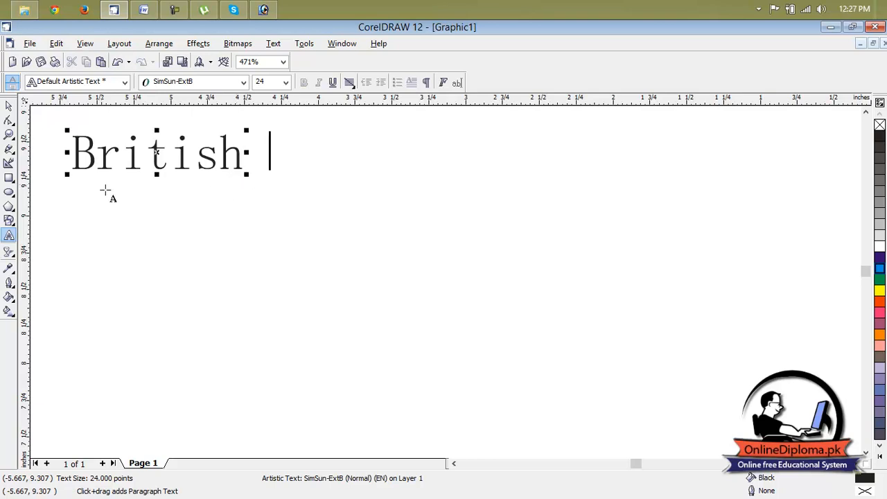
pyautogui.press('Escape')
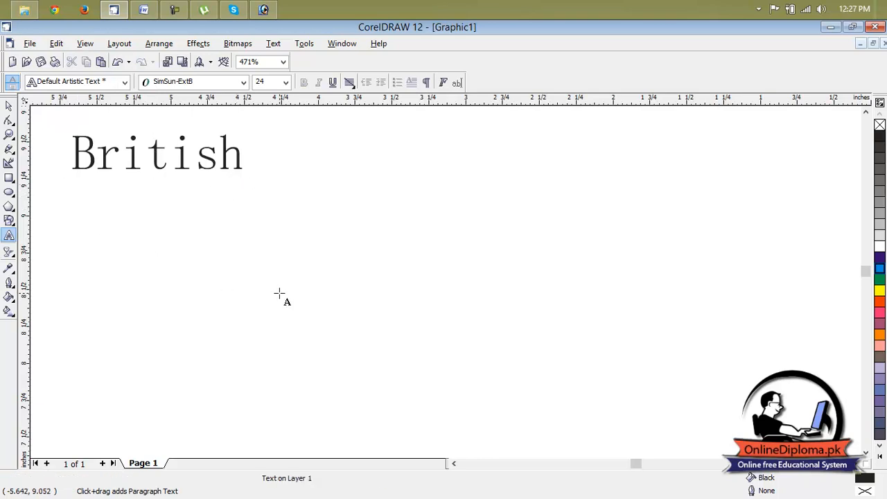
pyautogui.write('council')
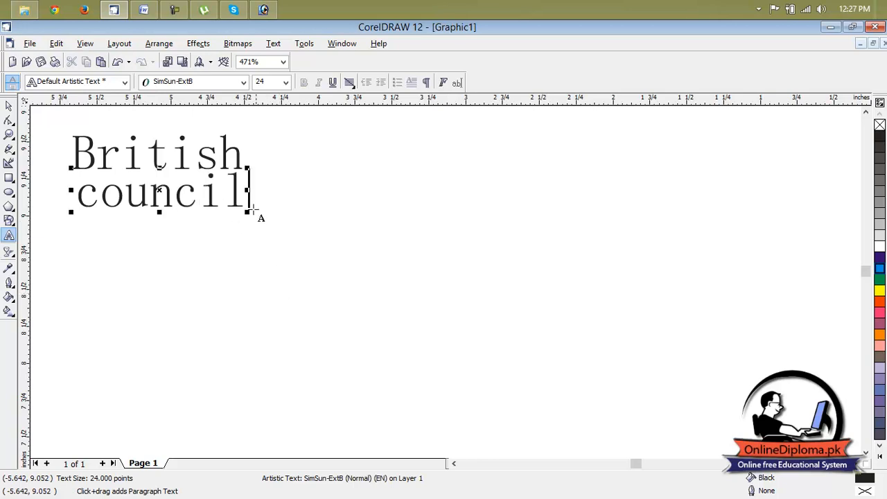
# Set the font of both the "council" and "British" texts to Arial Black
pyautogui.moveTo(244, 195); pyautogui.dragTo(74, 192)
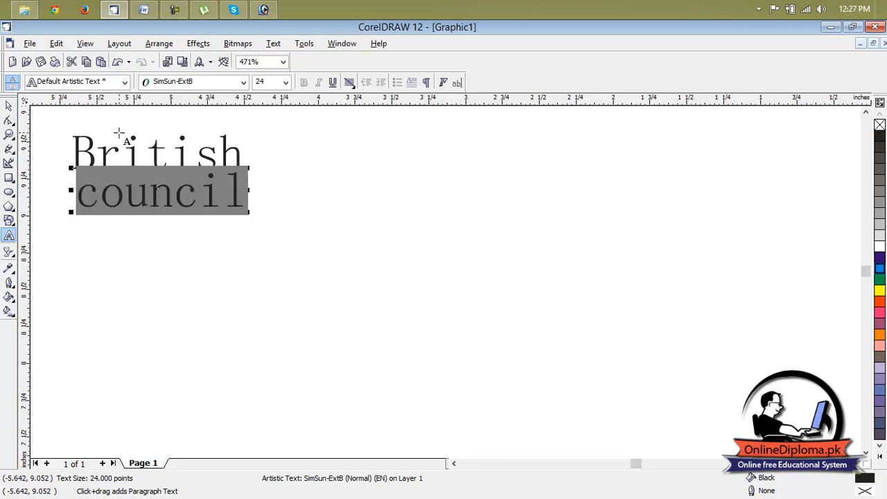
pyautogui.click(236, 82)
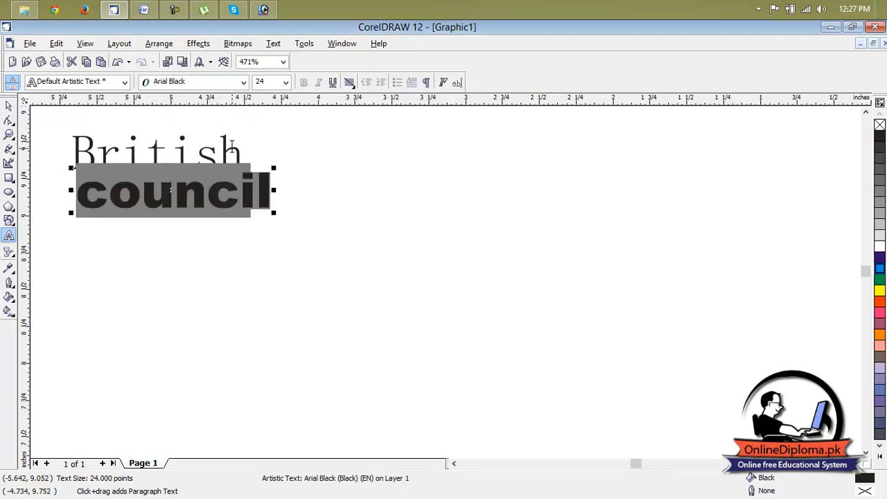
pyautogui.moveTo(239, 147); pyautogui.dragTo(72, 148)
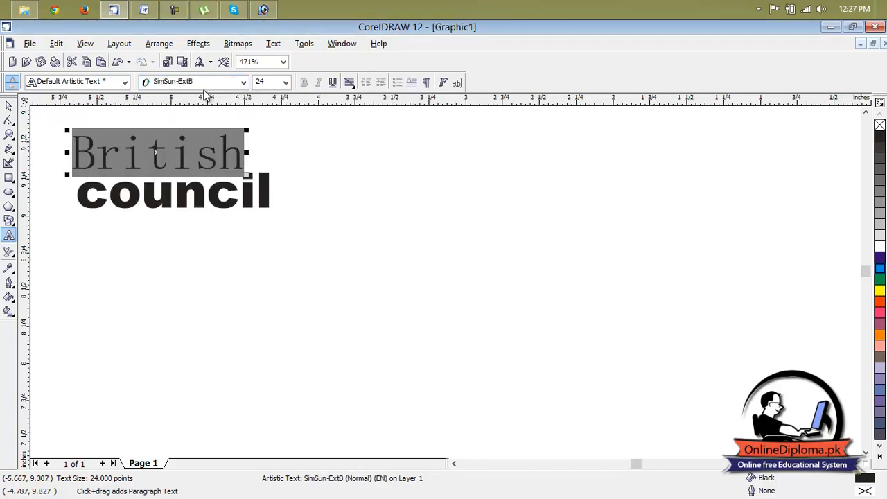
pyautogui.click(203, 82)
pyautogui.click(200, 108)
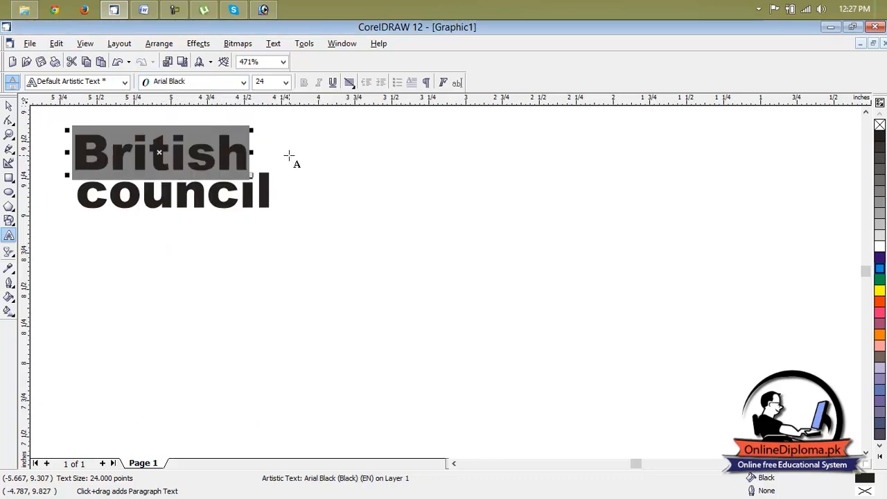
# Change the case of the word "British" to UPPERCASE
pyautogui.click(281, 45)
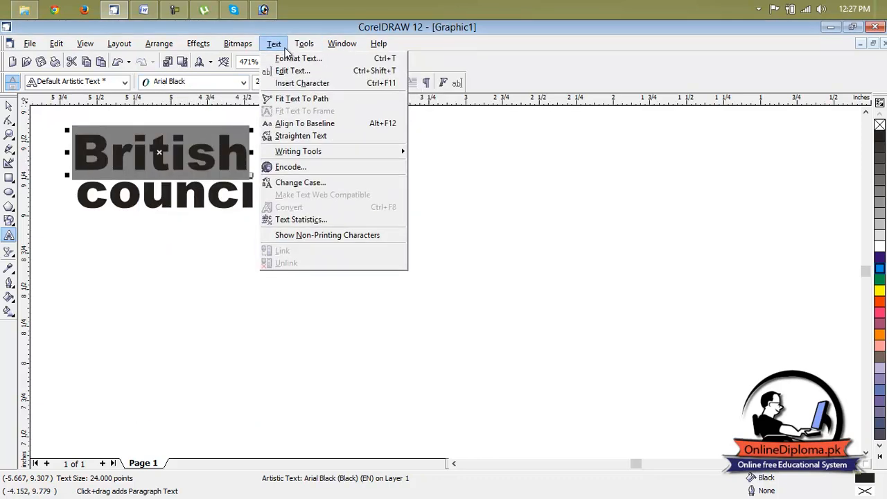
pyautogui.click(305, 183)
pyautogui.click(388, 256)
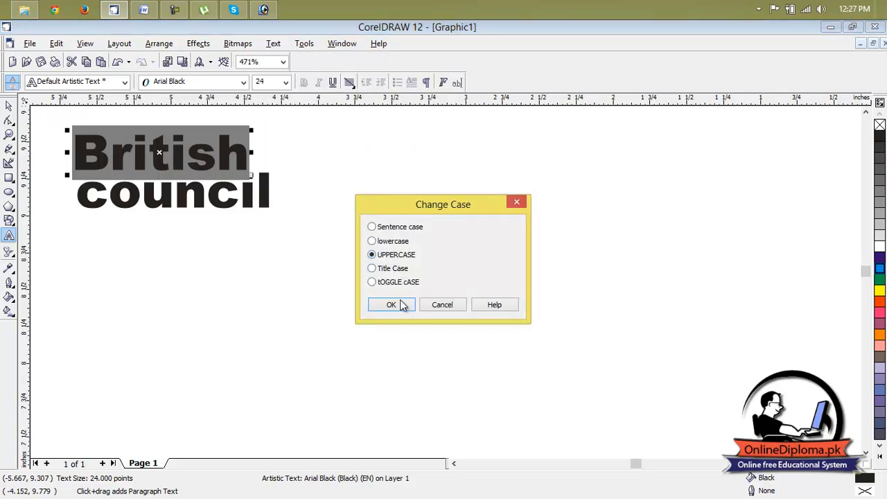
pyautogui.click(395, 304)
# Change the case of the word "council" to UPPERCASE
pyautogui.click(270, 197)
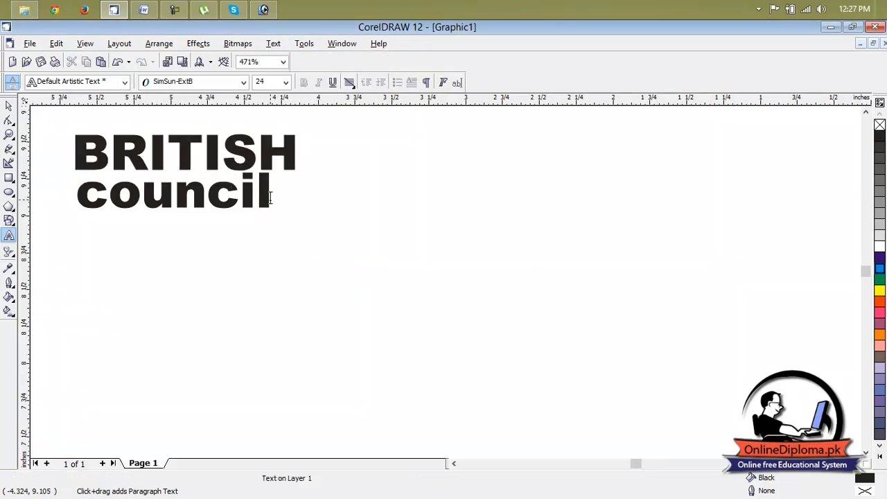
pyautogui.click(98, 193)
pyautogui.moveTo(270, 188); pyautogui.dragTo(48, 192)
pyautogui.click(253, 47)
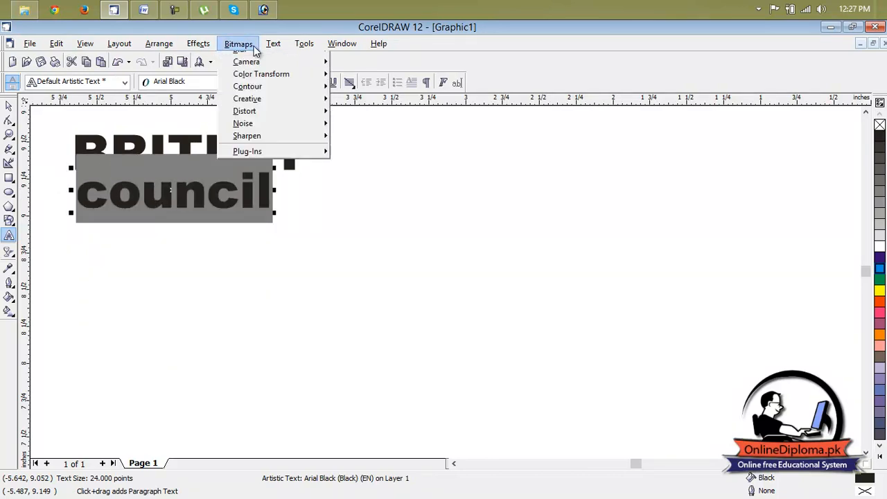
pyautogui.click(318, 182)
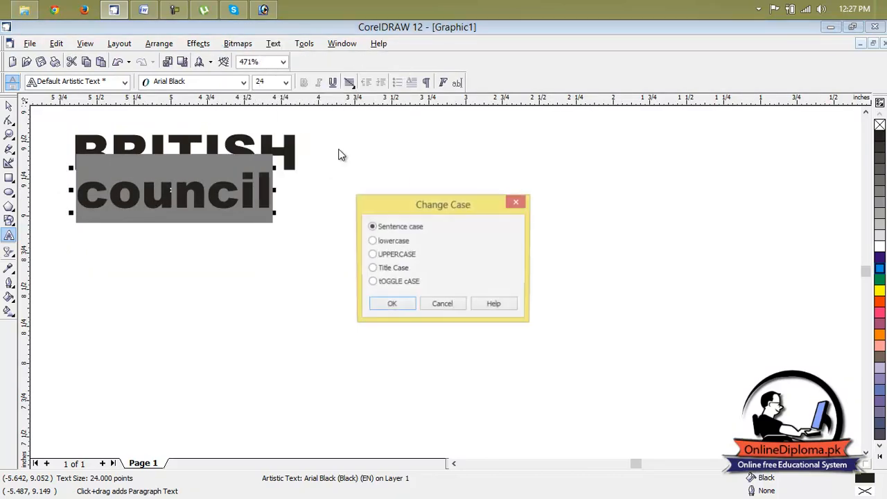
pyautogui.click(396, 254)
pyautogui.click(407, 304)
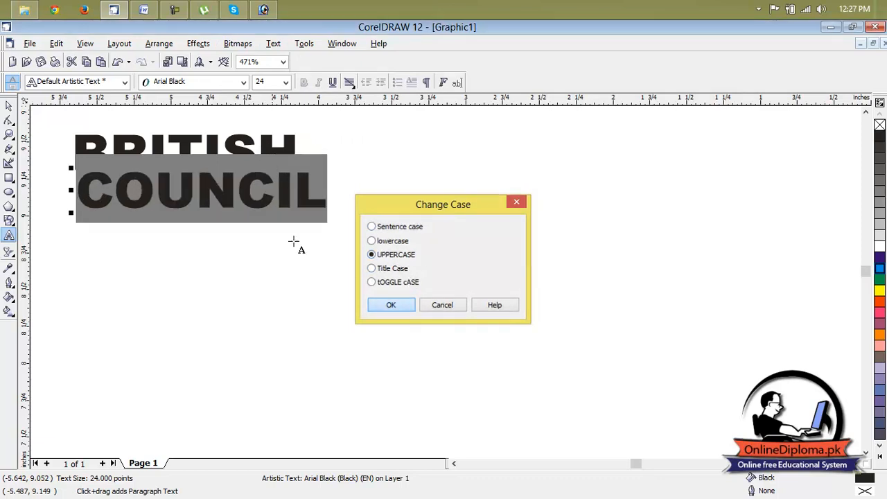
# Move COUNCIL down and shift BRITISH closer above it, leaving a clear gap between the two words, and deselect them
pyautogui.click(9, 106)
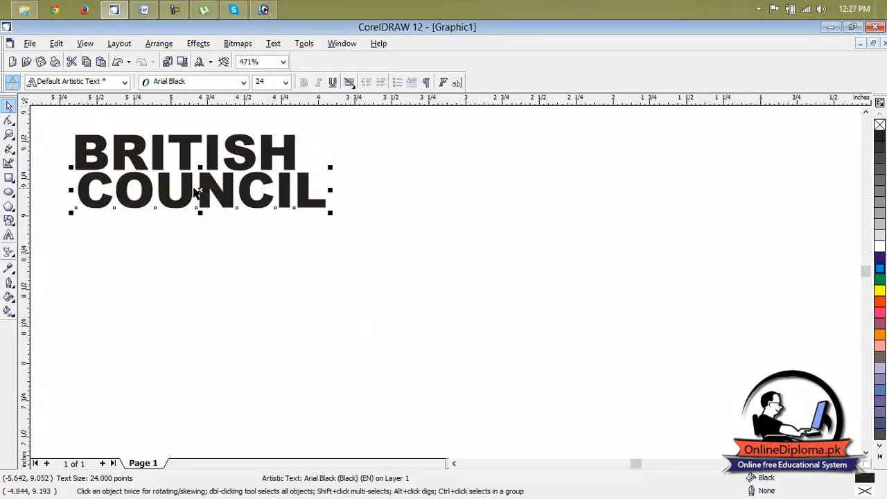
pyautogui.moveTo(196, 187); pyautogui.dragTo(189, 274)
pyautogui.scroll(-1, 281, 252)
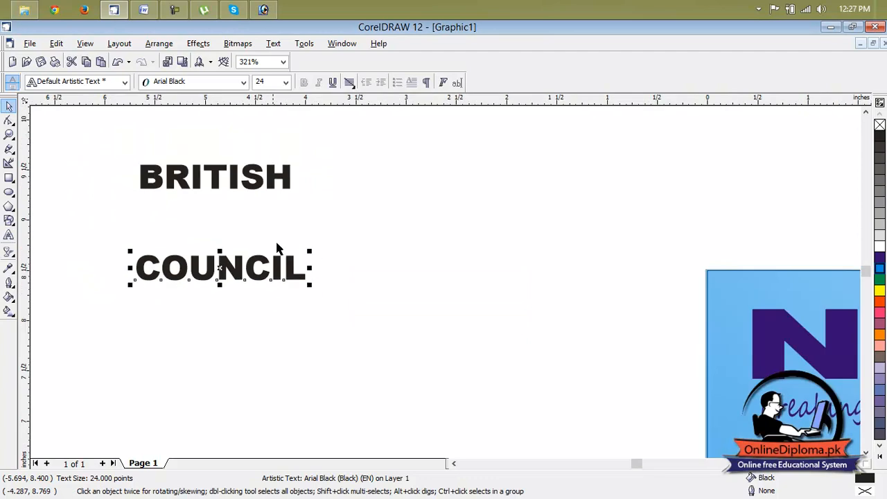
pyautogui.click(213, 184)
pyautogui.moveTo(214, 184); pyautogui.dragTo(217, 211)
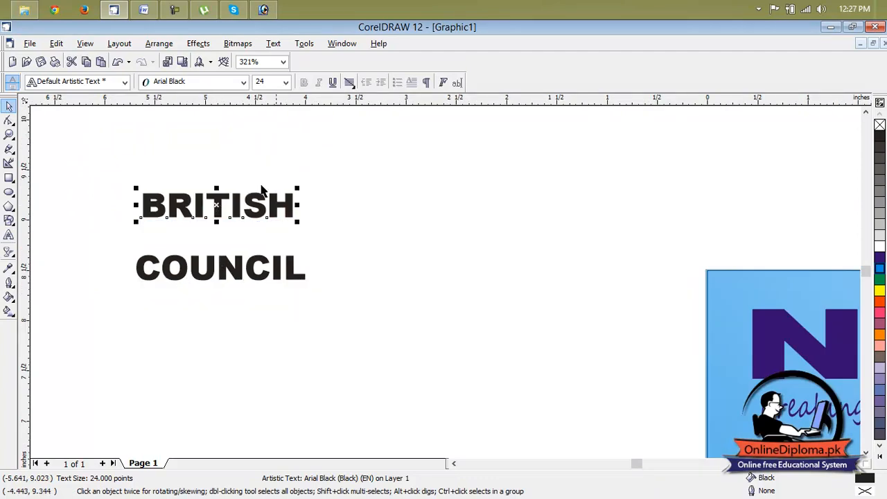
pyautogui.click(401, 171)
# Draw a small cyan ellipse about 0.2 by 0.19 inches right of BRITISH and duplicate it to make four circles
pyautogui.click(9, 193)
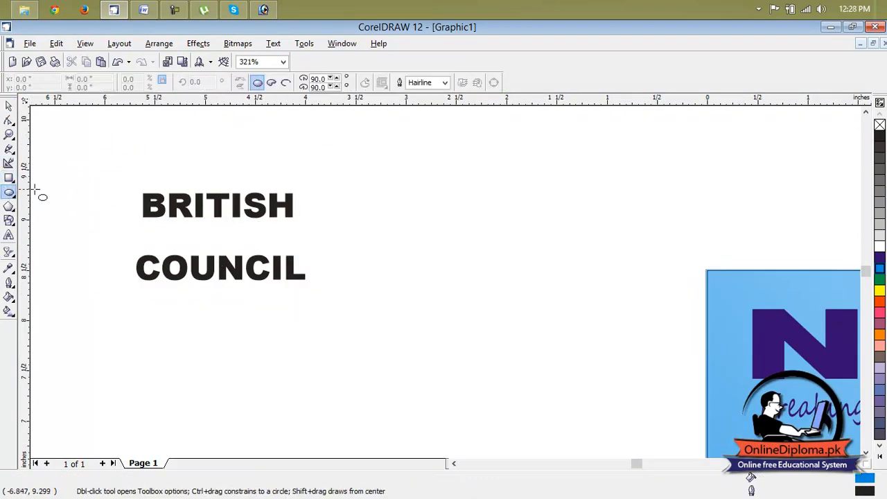
pyautogui.moveTo(359, 163); pyautogui.dragTo(382, 180)
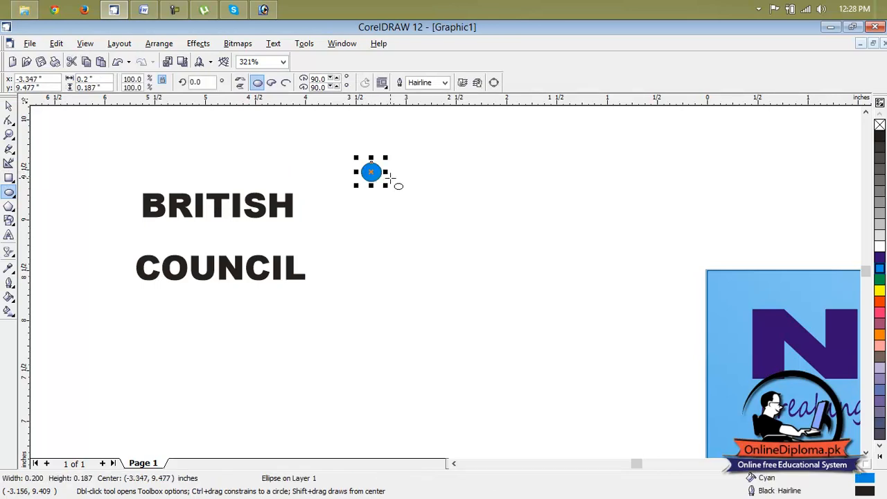
pyautogui.press('space')
pyautogui.hotkey('ctrl', 'd')
pyautogui.hotkey('ctrl', 'd')
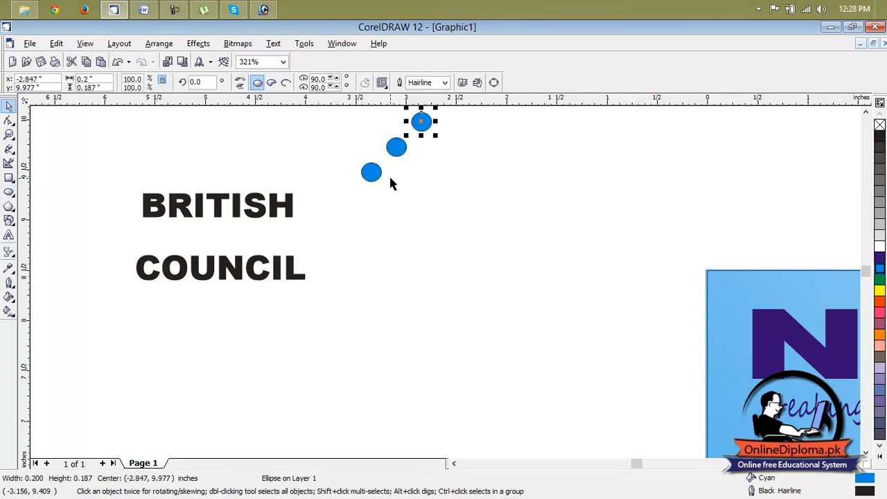
pyautogui.moveTo(408, 117); pyautogui.dragTo(410, 185)
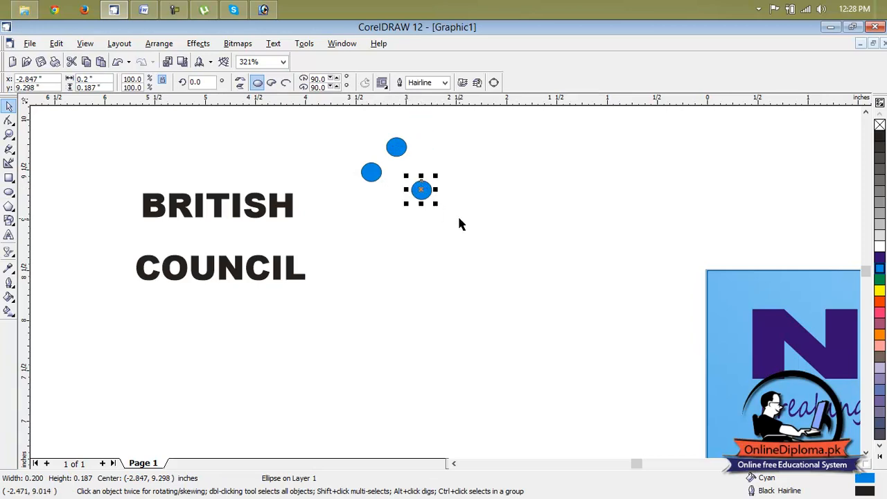
pyautogui.hotkey('ctrl', 'd')
pyautogui.click(469, 208)
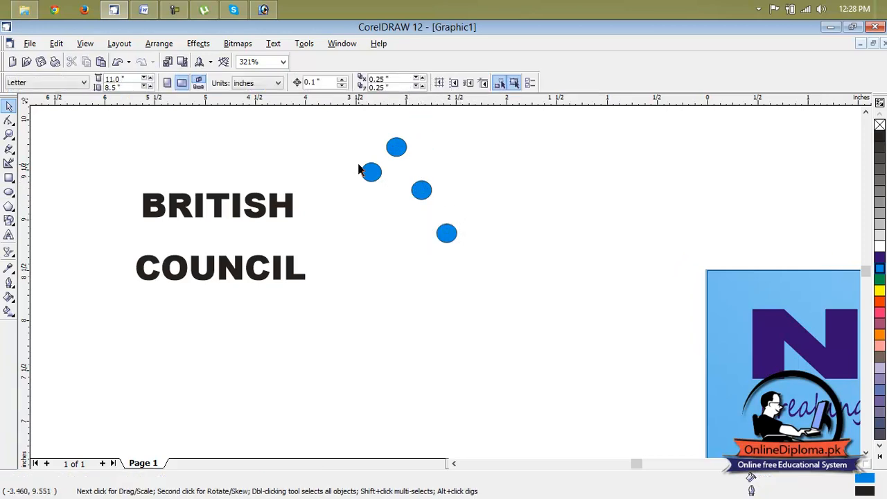
# Arrange the four cyan circles in a tight two-by-two block up and right of BRITISH and group them
pyautogui.moveTo(373, 178); pyautogui.dragTo(368, 148)
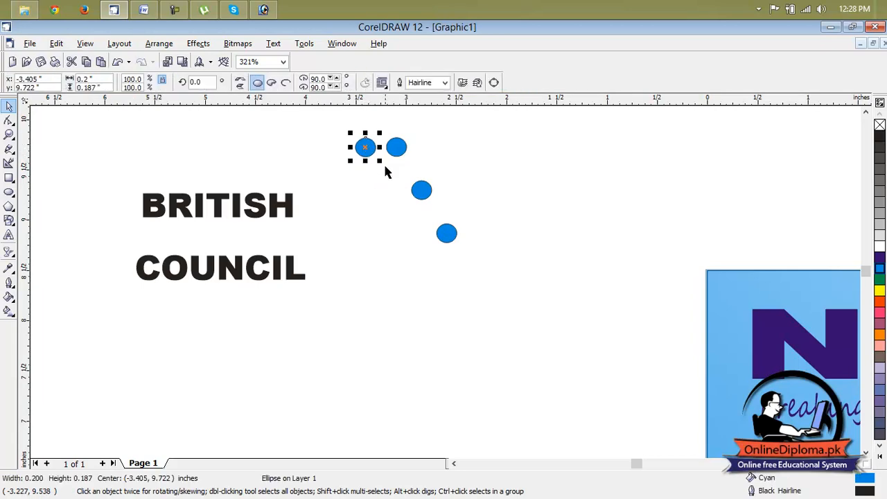
pyautogui.click(414, 182)
pyautogui.moveTo(418, 191); pyautogui.dragTo(364, 173)
pyautogui.moveTo(446, 234); pyautogui.dragTo(386, 165)
pyautogui.click(399, 200)
pyautogui.scroll(1, 374, 174)
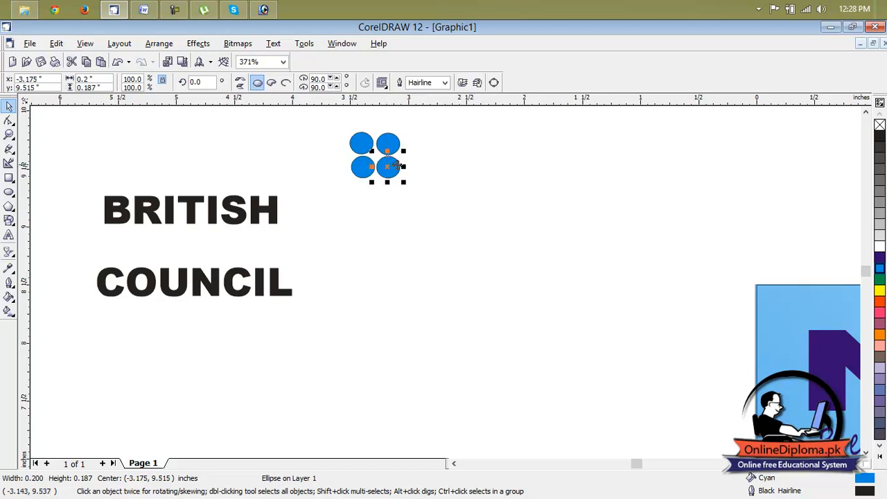
pyautogui.click(361, 168)
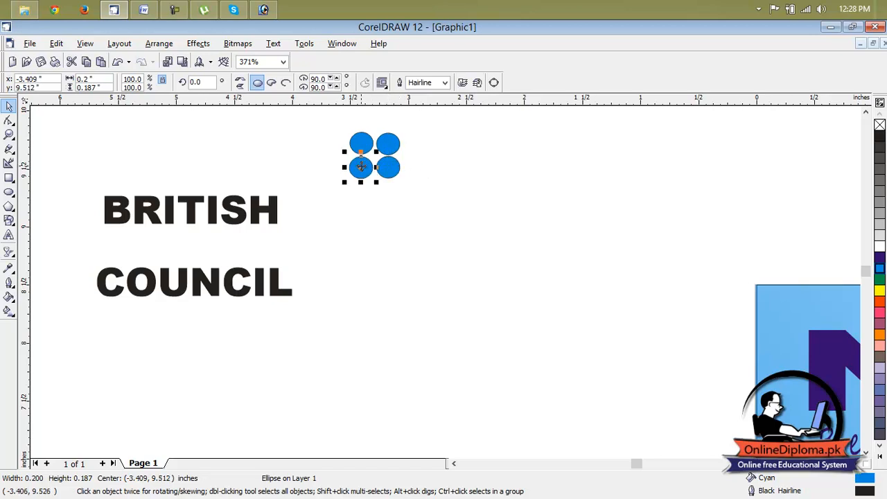
pyautogui.click(413, 153)
pyautogui.moveTo(418, 128); pyautogui.dragTo(347, 188)
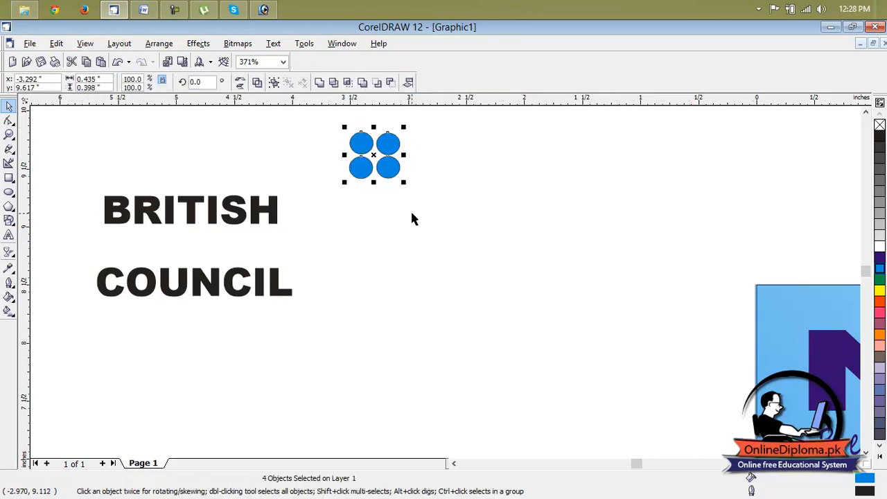
pyautogui.hotkey('ctrl', 'g')
# Fill the BRITISH and COUNCIL texts with cyan and deselect them
pyautogui.click(250, 221)
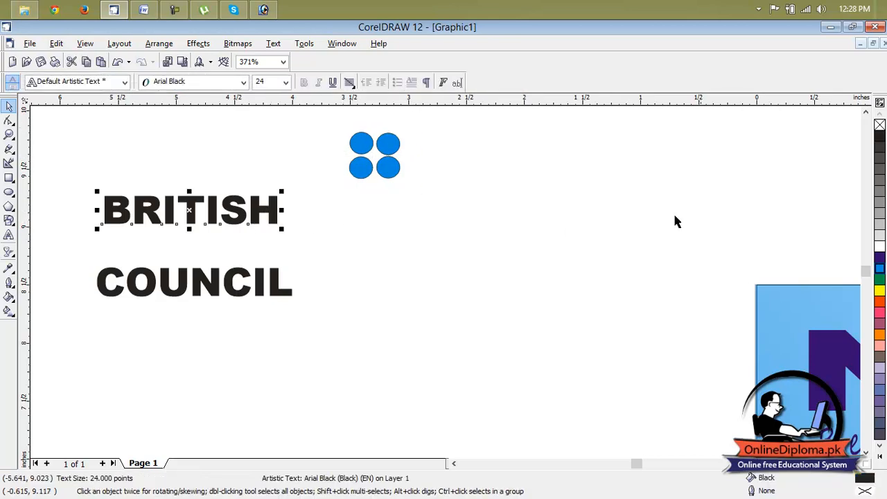
pyautogui.click(879, 269)
pyautogui.click(283, 294)
pyautogui.click(879, 271)
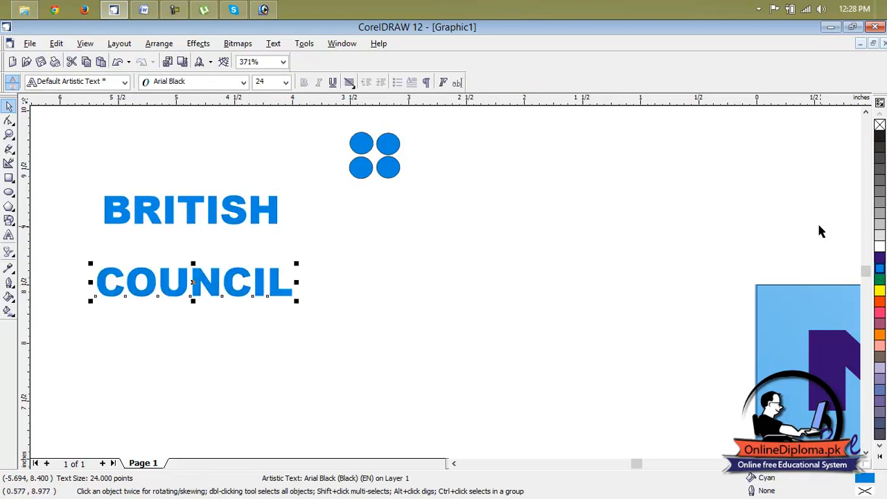
pyautogui.click(660, 226)
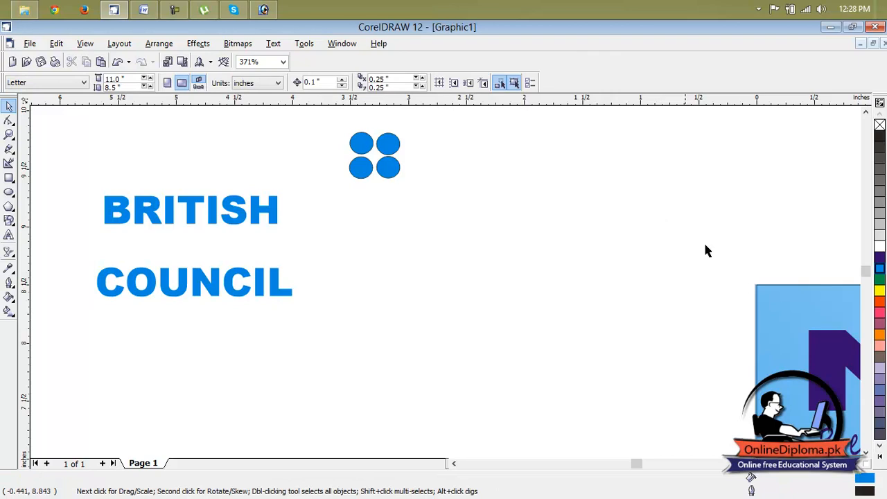
# Add the artistic text "In collaboration with" below and right of the circles, with "with" on a second line
pyautogui.click(9, 236)
pyautogui.click(416, 234)
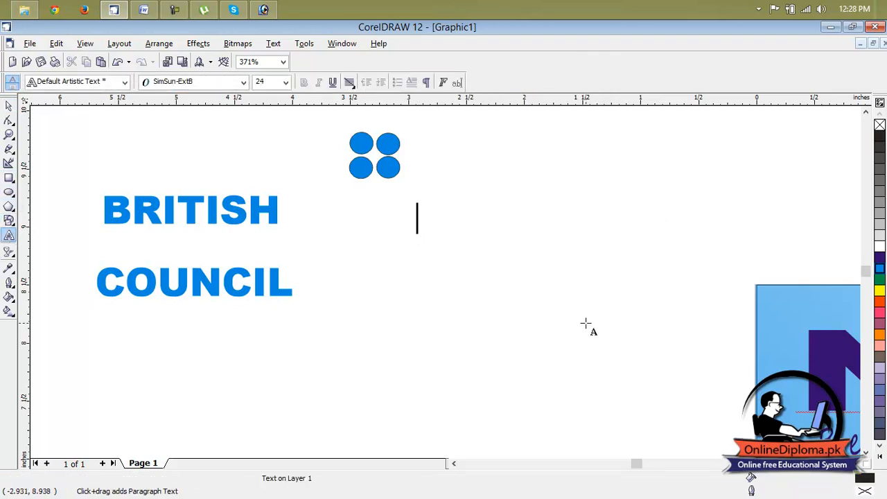
pyautogui.write('IN')
pyautogui.press('BackSpace')
pyautogui.press('BackSpace')
pyautogui.write('n collab')
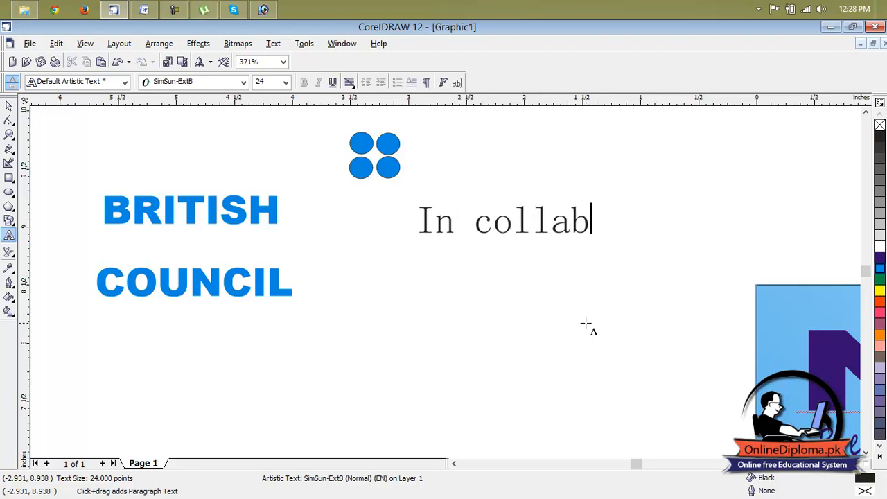
pyautogui.write('oration')
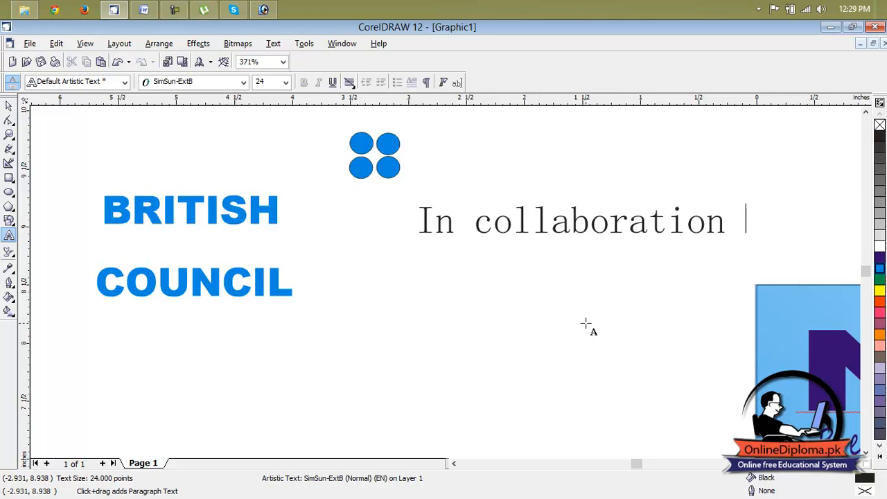
pyautogui.press('Return')
pyautogui.write('with')
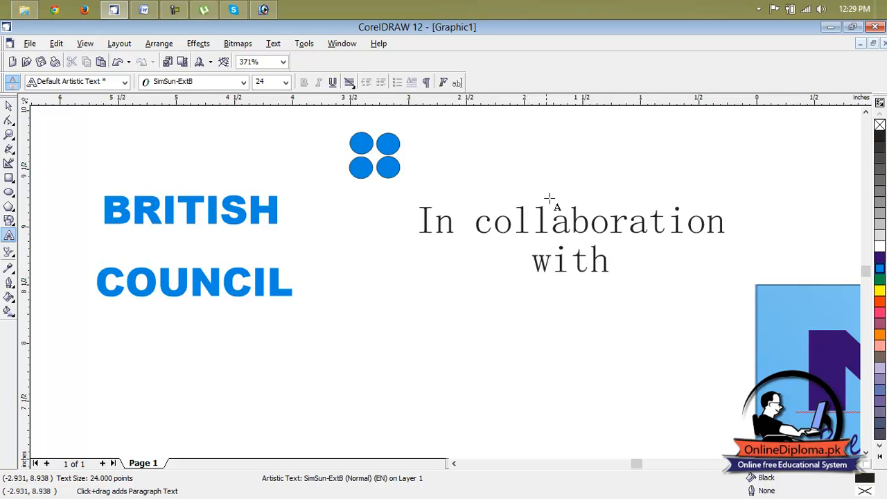
# Flatten the "In collaboration with" text to about 17.7 points and narrow it to restore its proportions
pyautogui.moveTo(622, 264); pyautogui.dragTo(421, 215)
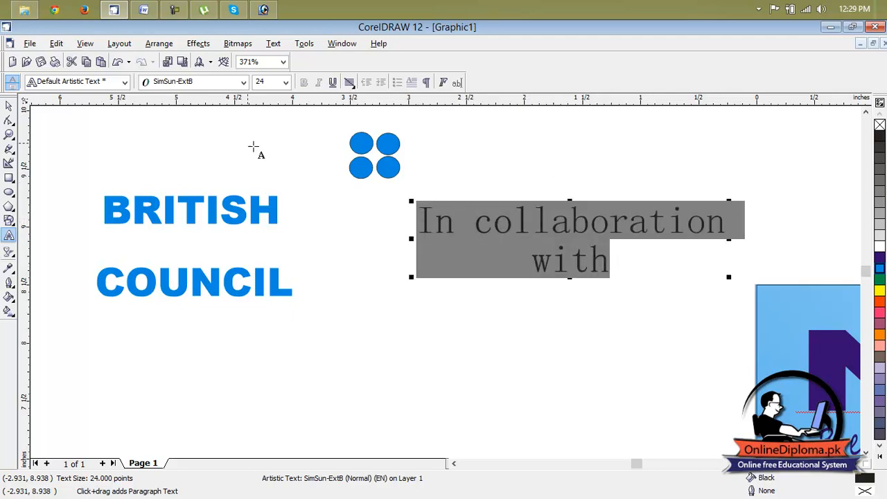
pyautogui.click(244, 83)
pyautogui.click(244, 83)
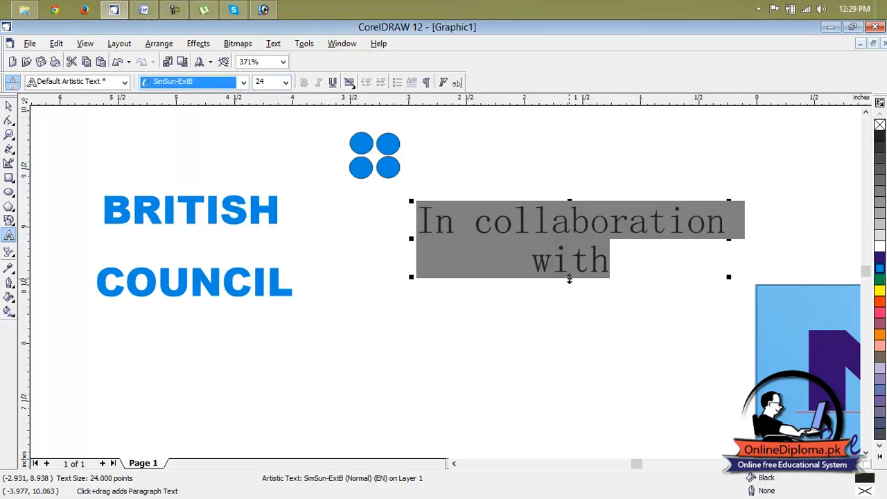
pyautogui.moveTo(570, 201); pyautogui.dragTo(570, 219)
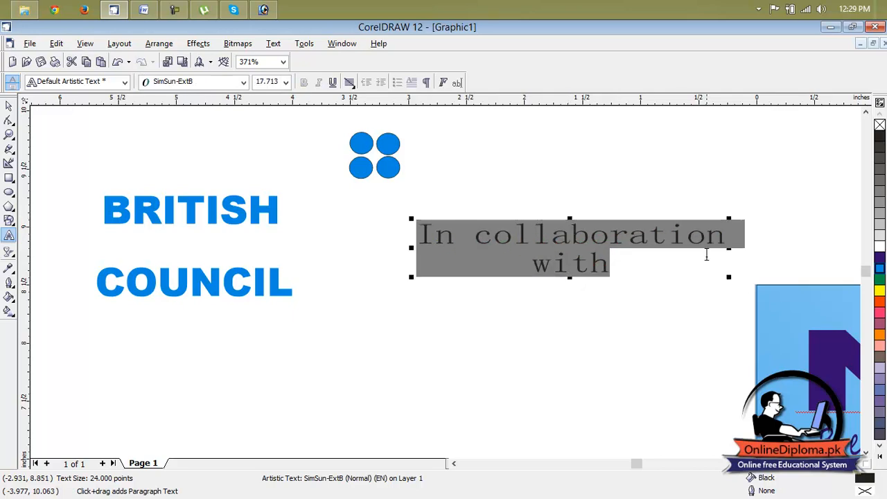
pyautogui.click(630, 260)
pyautogui.scroll(-2, 630, 260)
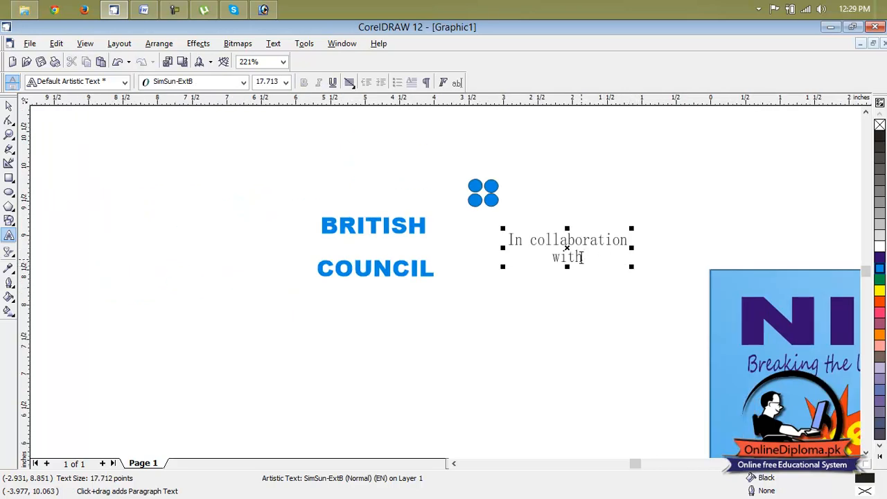
# Set the "In collaboration with" text in Arial Black and centre "with" beneath the first line
pyautogui.moveTo(582, 257); pyautogui.dragTo(508, 239)
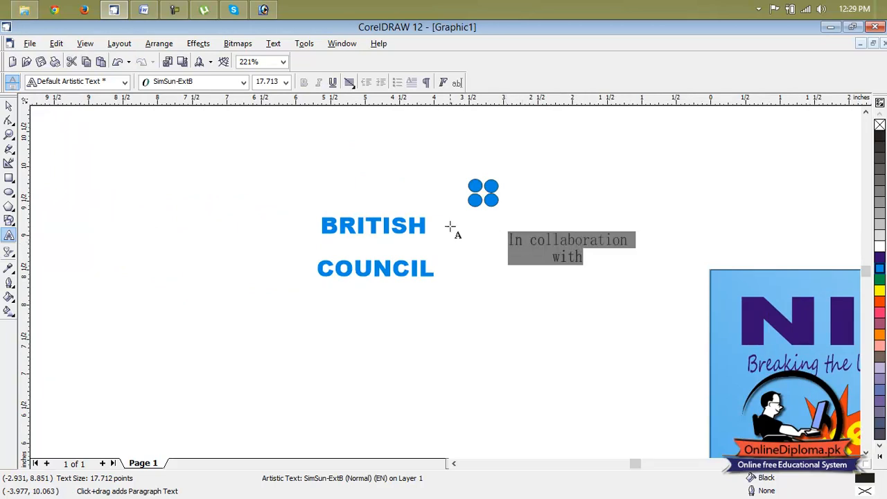
pyautogui.click(224, 82)
pyautogui.click(200, 109)
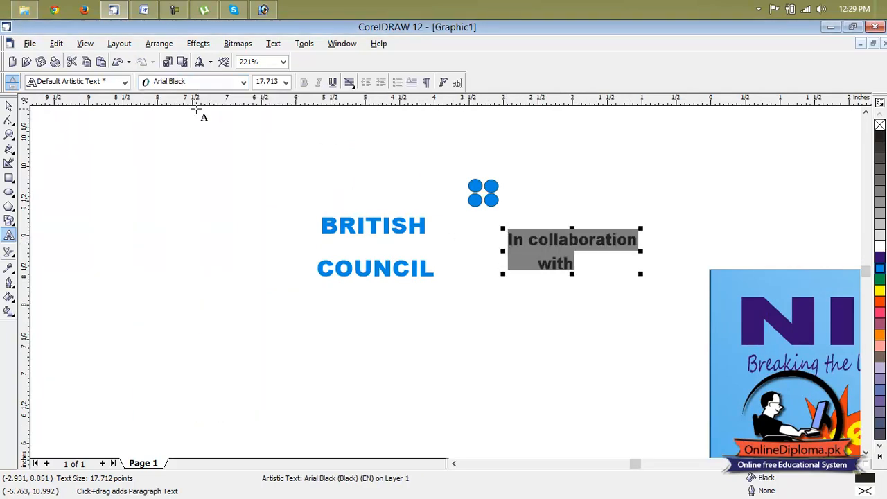
pyautogui.click(590, 273)
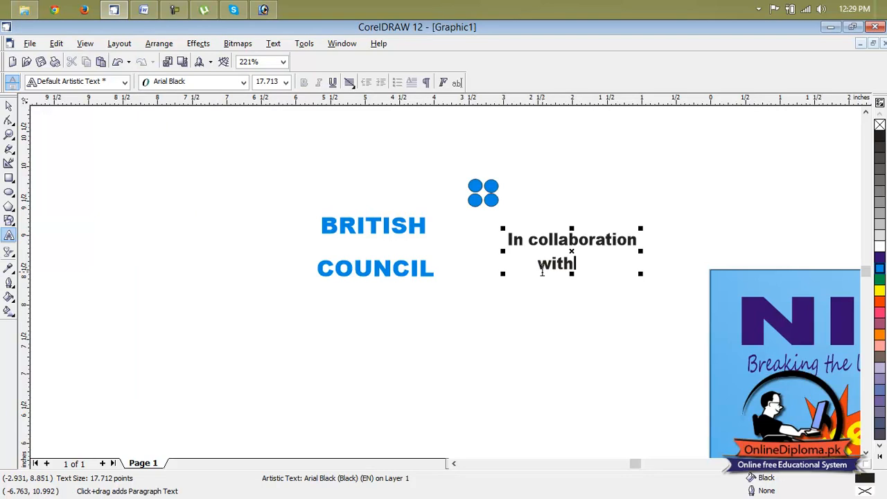
pyautogui.press('Home')
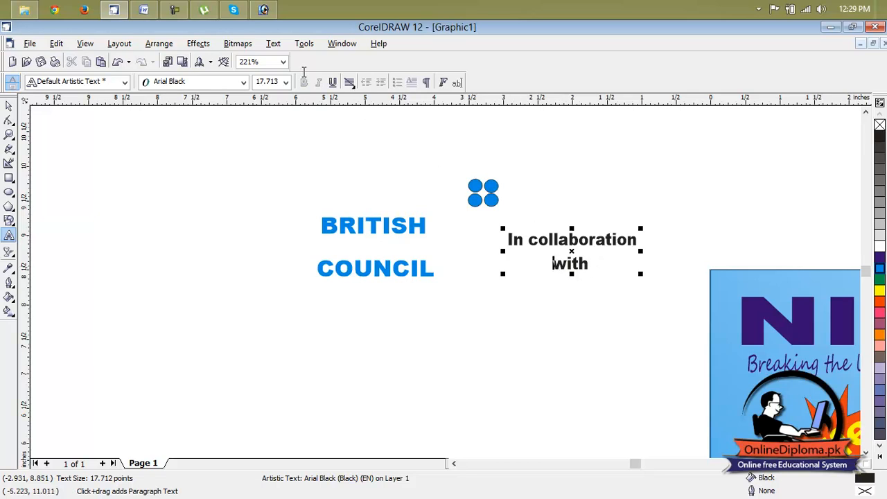
# Break the "In collaboration with" text apart and move "with" up closer under the first line
pyautogui.click(205, 45)
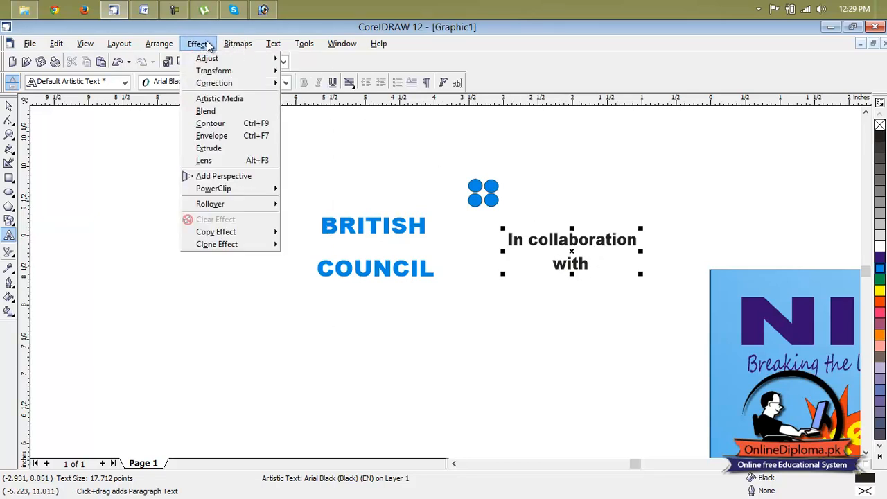
pyautogui.moveTo(165, 47)
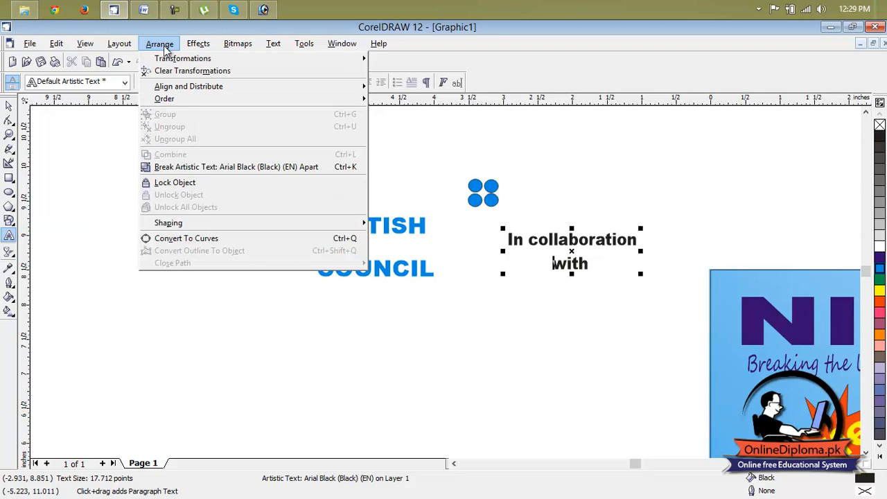
pyautogui.click(186, 171)
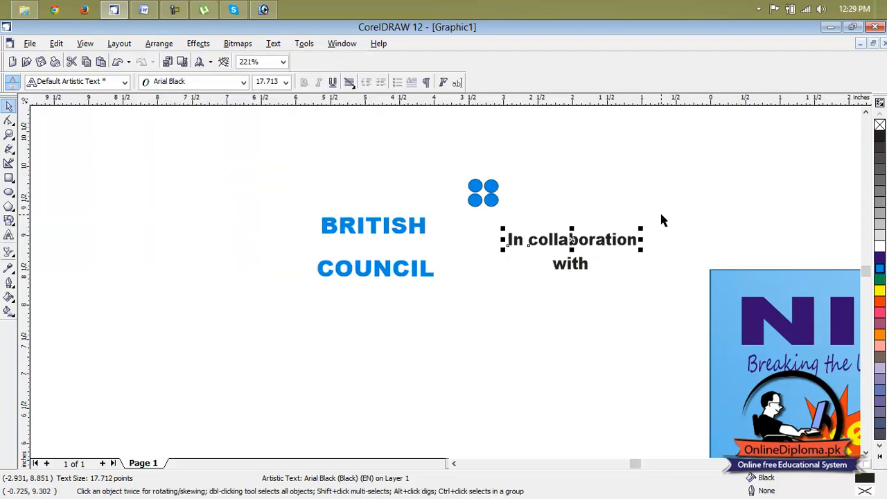
pyautogui.click(659, 220)
pyautogui.click(572, 264)
pyautogui.moveTo(573, 263); pyautogui.dragTo(573, 255)
pyautogui.click(634, 211)
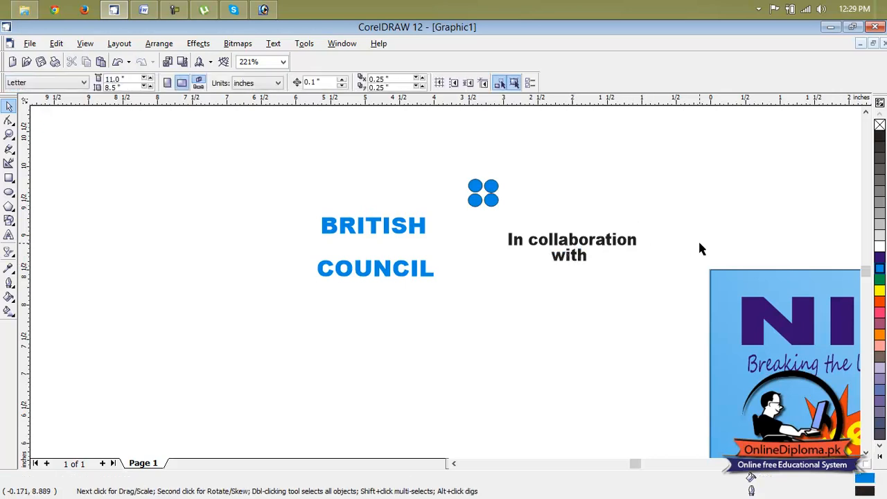
# Move the large cyan rectangle from beside the page to the empty area above "In collaboration with"
pyautogui.click(856, 465)
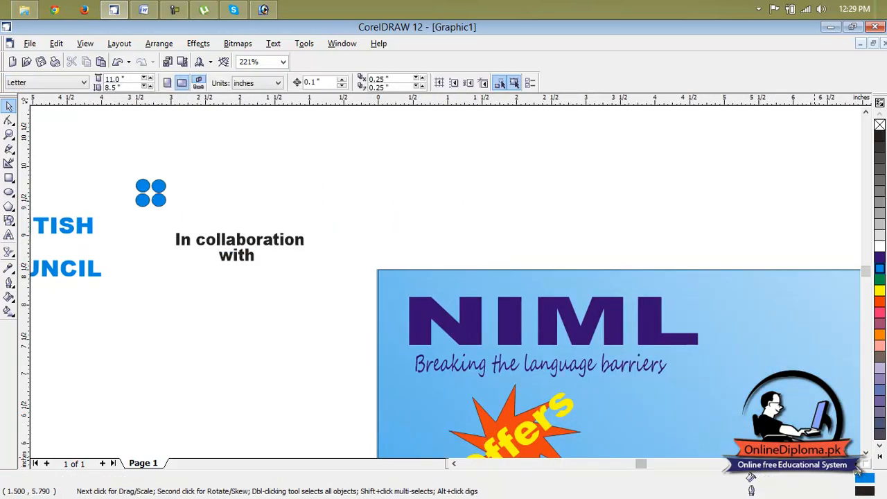
pyautogui.scroll(-2, 766, 381)
pyautogui.click(858, 465)
pyautogui.click(858, 466)
pyautogui.click(709, 370)
pyautogui.moveTo(720, 377); pyautogui.dragTo(305, 250)
pyautogui.click(866, 452)
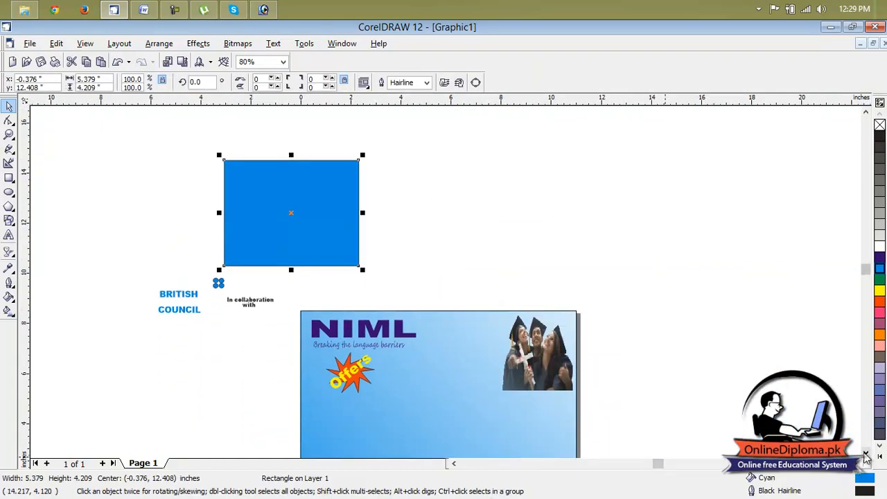
pyautogui.click(866, 453)
# Scale the cyan rectangle down proportionally to about 2.46 by 1.92 inches
pyautogui.scroll(1, 277, 122)
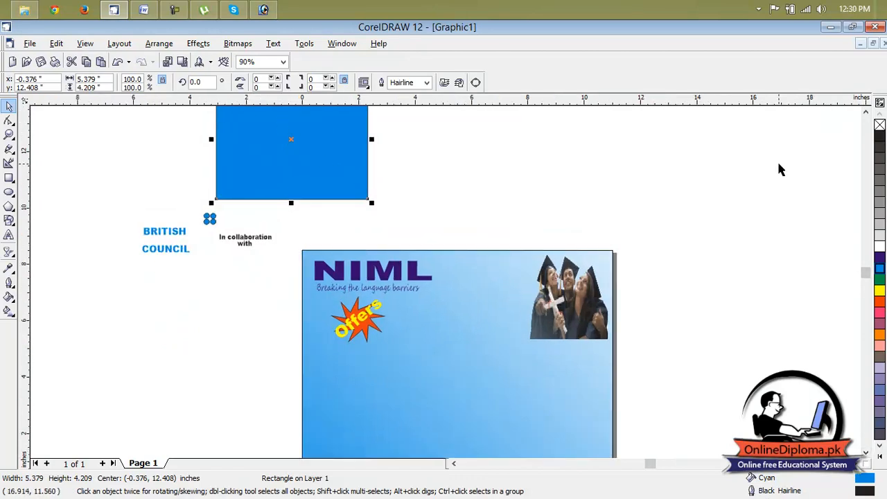
pyautogui.click(865, 111)
pyautogui.click(865, 111)
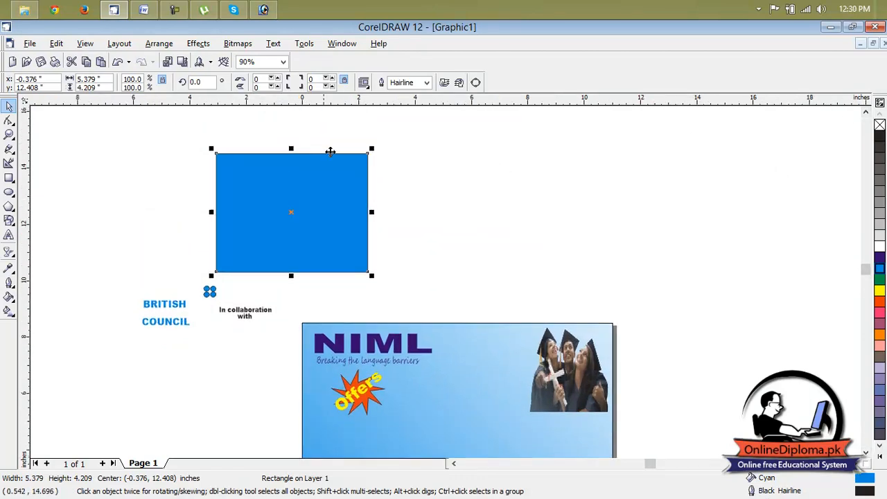
pyautogui.moveTo(375, 145); pyautogui.dragTo(292, 209)
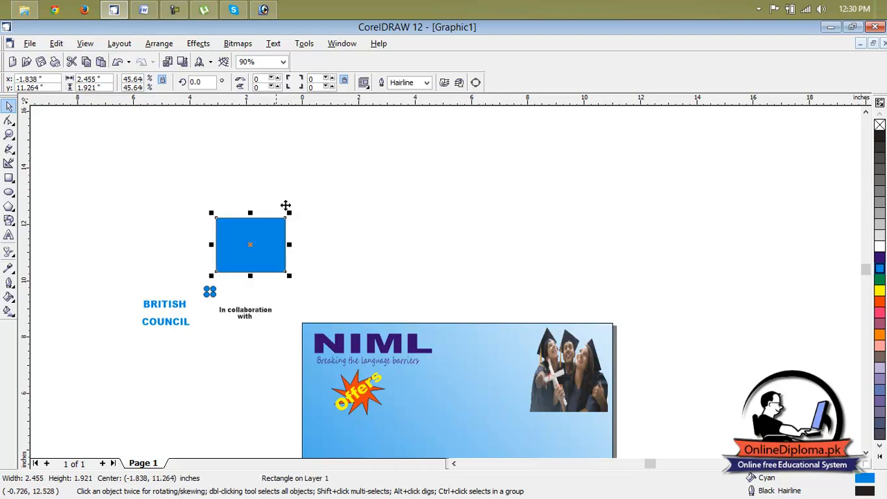
# Move the four-circle group up into the empty space above BRITISH, left of the cyan rectangle
pyautogui.scroll(2, 168, 287)
pyautogui.click(172, 315)
pyautogui.click(220, 298)
pyautogui.moveTo(222, 297); pyautogui.dragTo(147, 226)
# Fill the cyan rectangle uniformly with PANTONE Process Cyan C at a 19% tint and deselect it
pyautogui.click(258, 253)
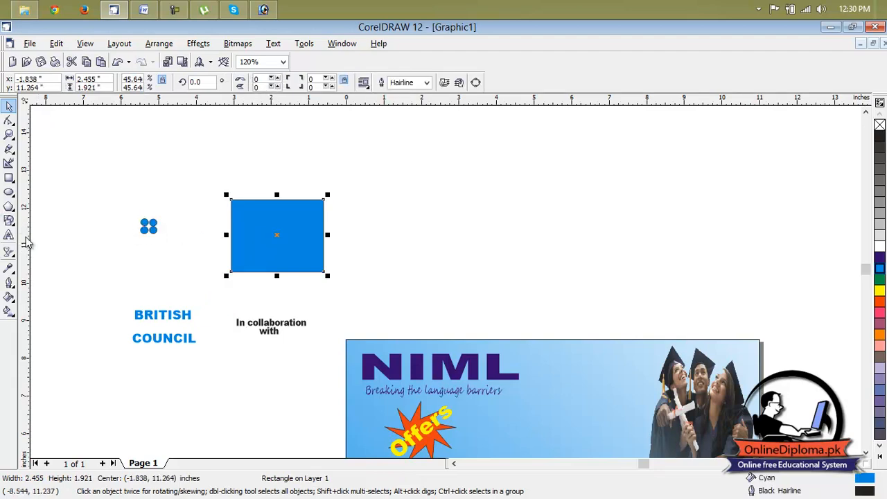
pyautogui.click(9, 252)
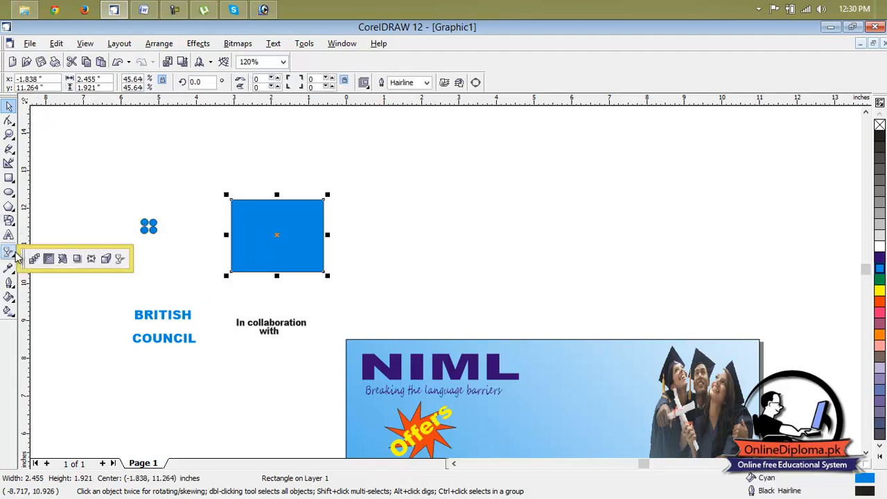
pyautogui.click(244, 224)
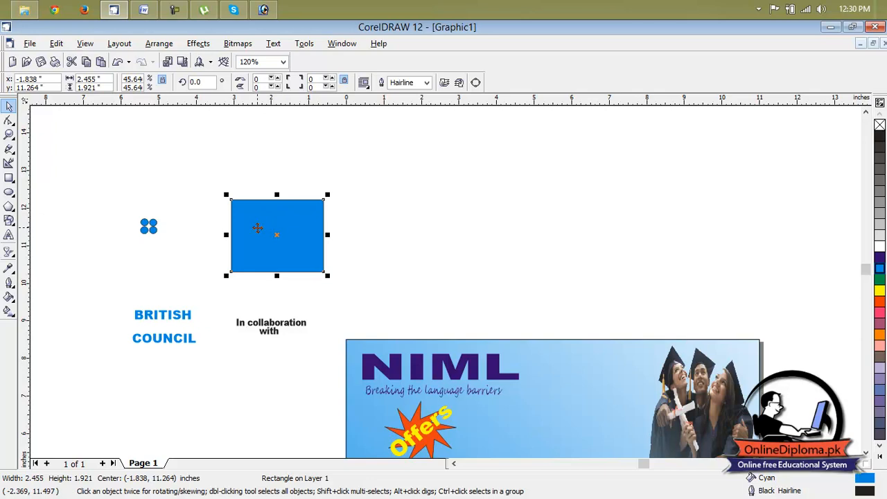
pyautogui.click(274, 43)
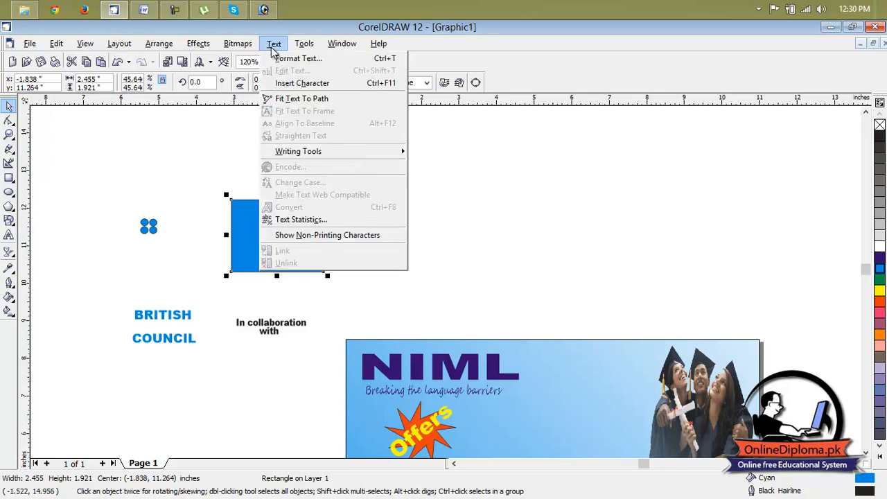
pyautogui.press('Escape')
pyautogui.click(9, 299)
pyautogui.click(34, 303)
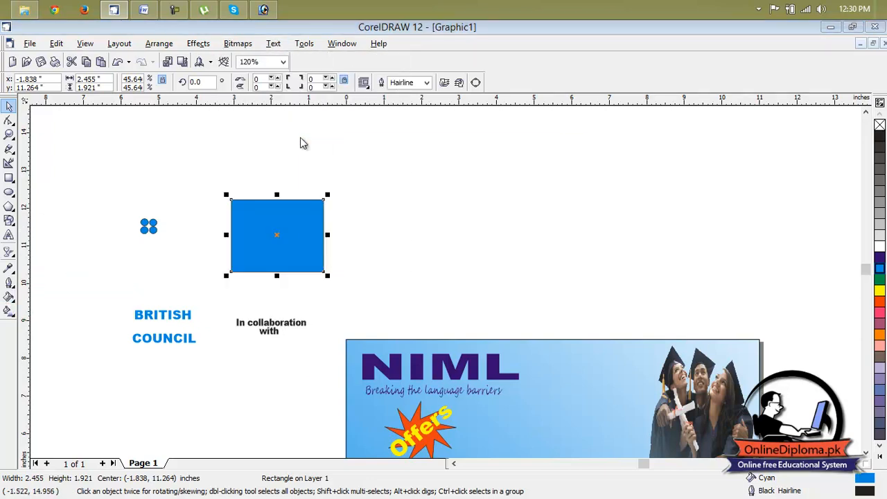
pyautogui.click(426, 166)
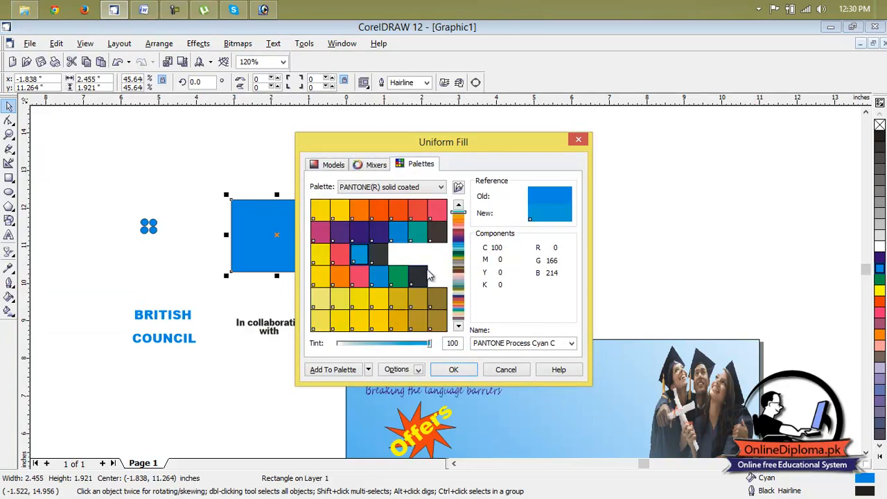
pyautogui.click(356, 259)
pyautogui.moveTo(431, 347); pyautogui.dragTo(354, 346)
pyautogui.click(453, 369)
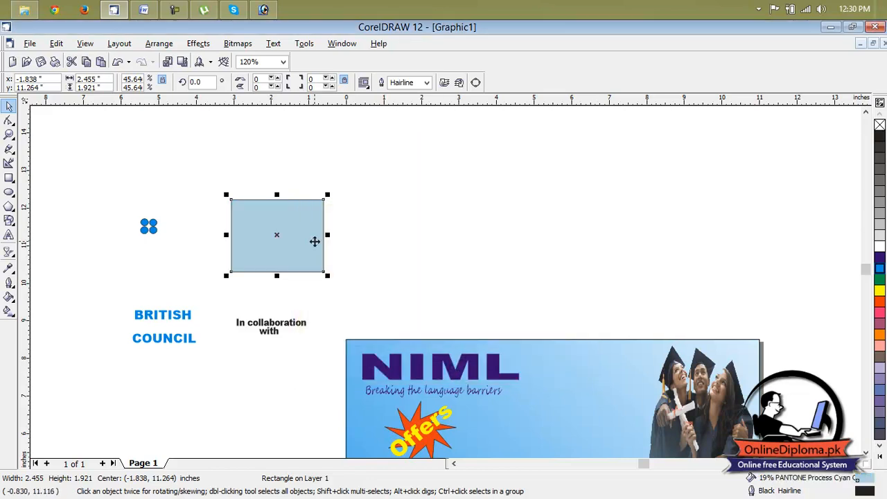
pyautogui.click(329, 242)
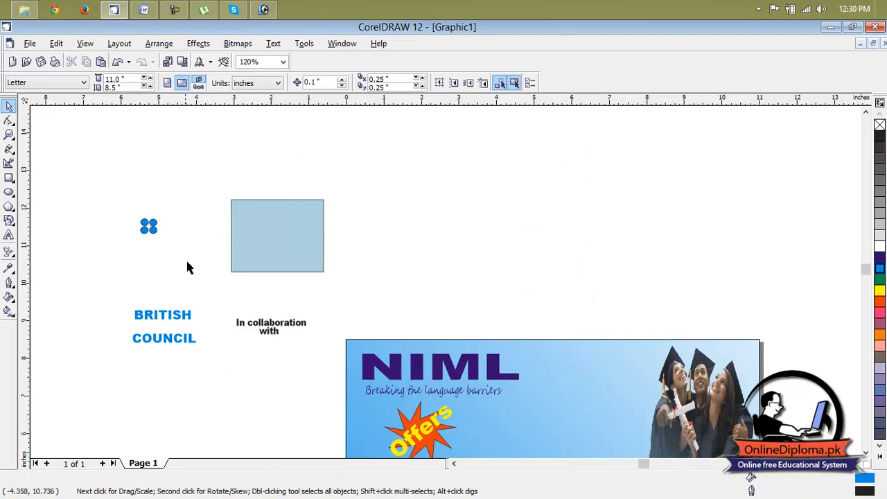
# Move BRITISH to the right of the pale blue rectangle and place "In collaboration" and "with" at the rectangle's top
pyautogui.click(249, 234)
pyautogui.click(166, 316)
pyautogui.moveTo(166, 319); pyautogui.dragTo(442, 240)
pyautogui.click(278, 329)
pyautogui.moveTo(271, 323); pyautogui.dragTo(278, 209)
pyautogui.click(253, 333)
pyautogui.click(268, 331)
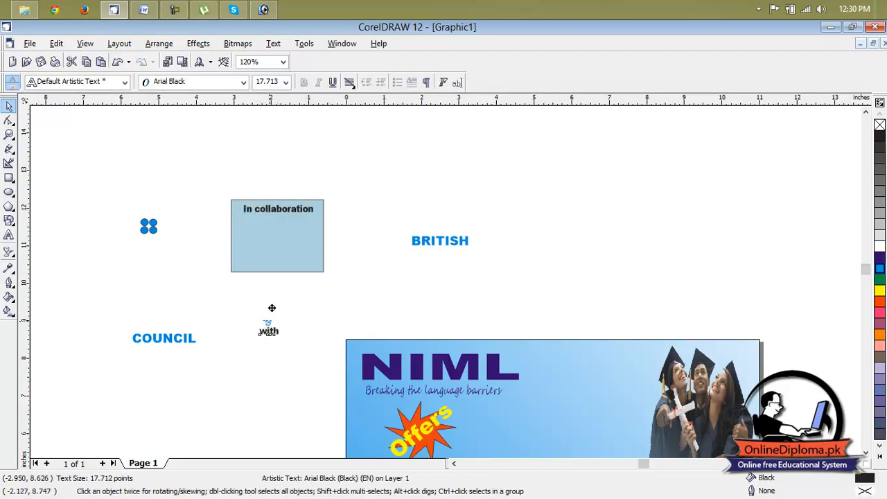
pyautogui.moveTo(273, 218); pyautogui.dragTo(274, 219)
pyautogui.click(363, 169)
# Place the four circles, BRITISH and COUNCIL inside the pale blue rectangle, with the circles left of the stacked words
pyautogui.click(148, 226)
pyautogui.moveTo(148, 226); pyautogui.dragTo(247, 259)
pyautogui.click(415, 248)
pyautogui.moveTo(431, 241); pyautogui.dragTo(275, 232)
pyautogui.click(174, 342)
pyautogui.moveTo(178, 339); pyautogui.dragTo(285, 237)
pyautogui.click(368, 220)
# Widen the pale blue rectangle to about 3.03 inches to hold the logo and group it with its texts and circles
pyautogui.click(296, 240)
pyautogui.click(284, 234)
pyautogui.click(338, 234)
pyautogui.moveTo(352, 184); pyautogui.dragTo(194, 308)
pyautogui.hotkey('ctrl', 'g')
# Move the collaboration group onto the page between the NIML heading and the graduates picture, then deselect it
pyautogui.click(394, 230)
pyautogui.click(284, 242)
pyautogui.moveTo(277, 235); pyautogui.dragTo(645, 385)
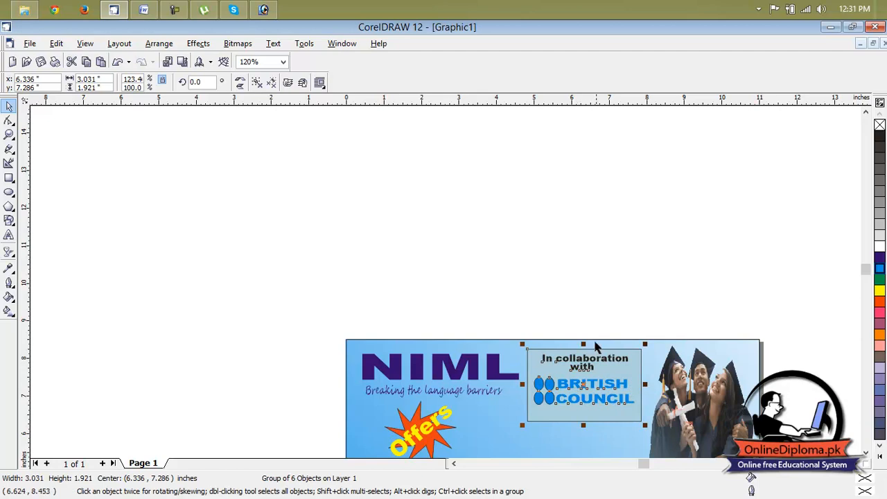
pyautogui.press('Escape')
# Remove the outline from the British Council collaboration group and deselect it
pyautogui.scroll(-4, 710, 337)
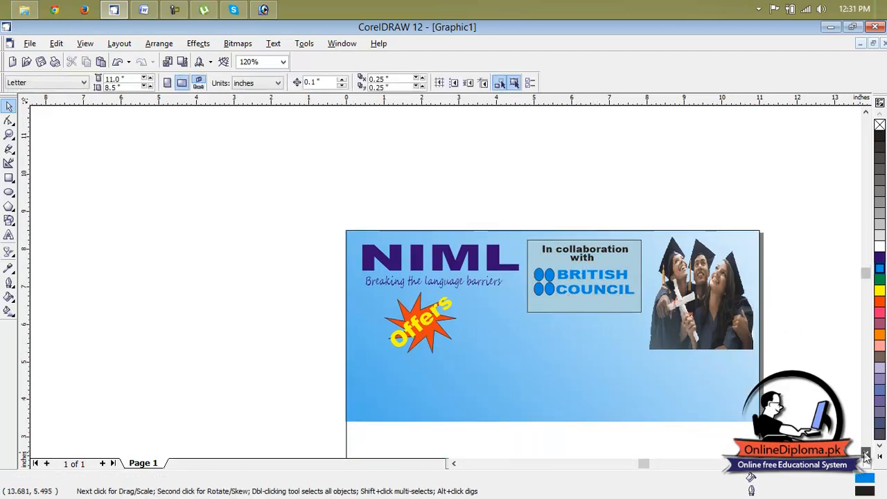
pyautogui.click(597, 247)
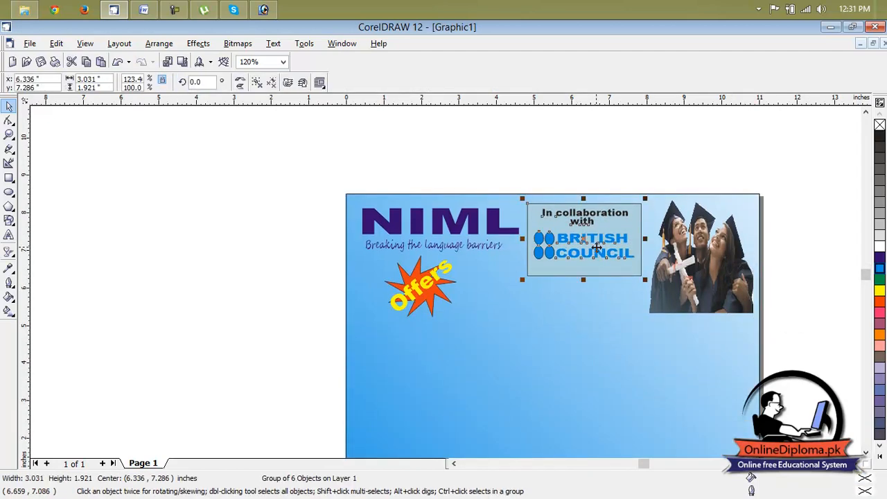
pyautogui.click(880, 127)
pyautogui.click(717, 141)
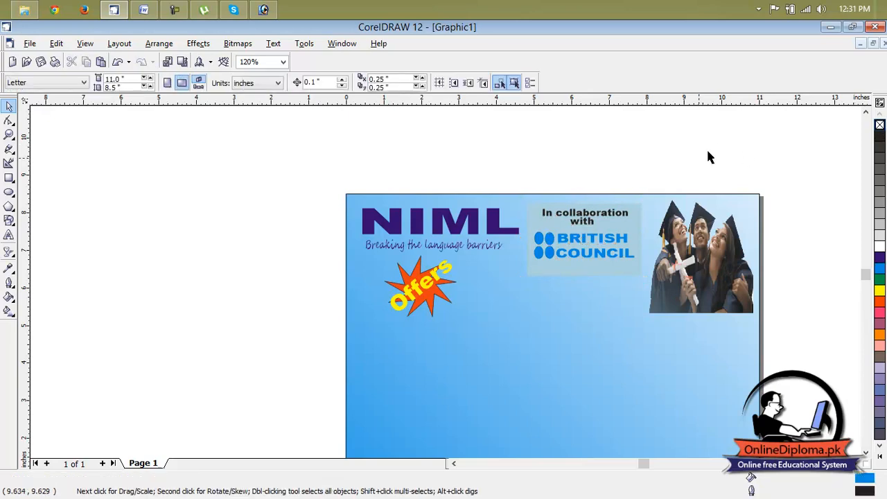
# Give the collaboration group a black outline without changing its fills, and deselect it
pyautogui.click(570, 255)
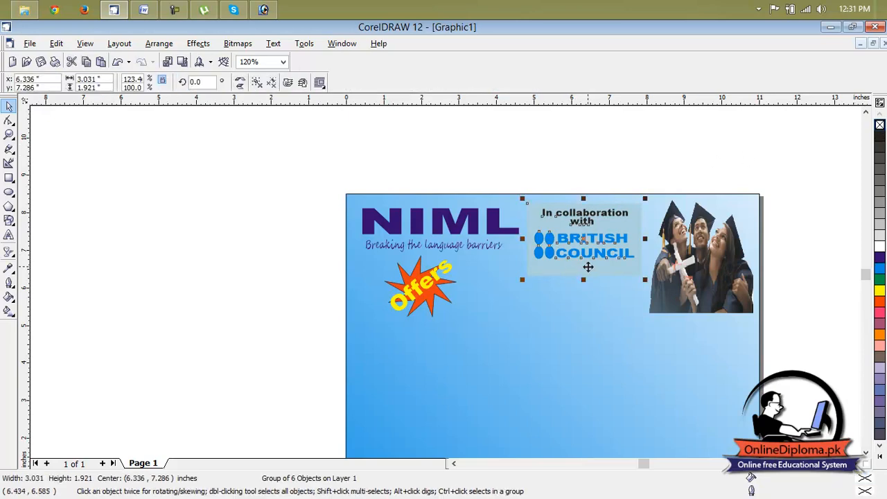
pyautogui.click(600, 307)
pyautogui.click(590, 260)
pyautogui.click(881, 139)
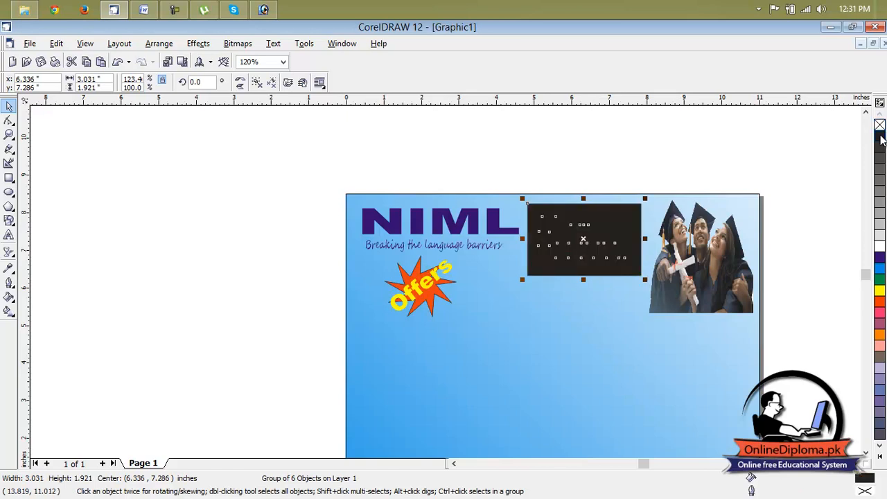
pyautogui.hotkey('ctrl', 'z')
pyautogui.rightClick(881, 138)
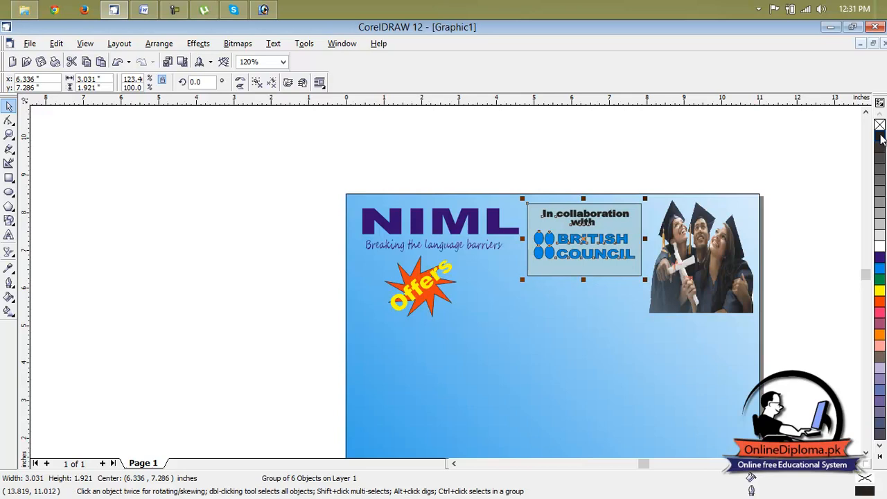
pyautogui.click(759, 135)
# Draw a rectangle about 8.01 by 2.72 inches from the page's left edge, just below the Offers badge
pyautogui.scroll(-1, 583, 287)
pyautogui.scroll(-2, 642, 225)
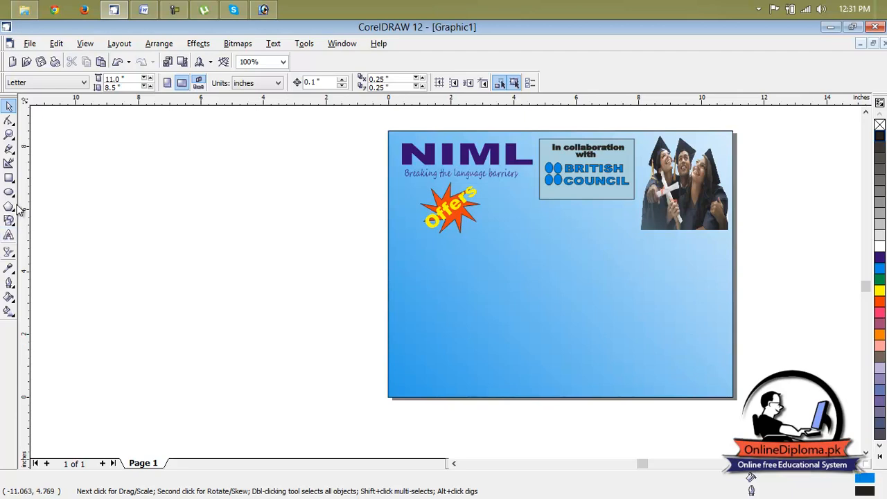
pyautogui.click(9, 178)
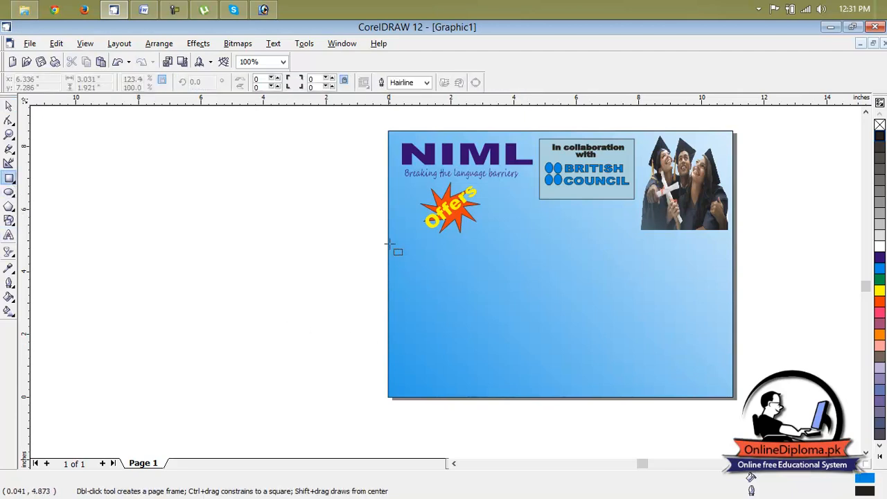
pyautogui.moveTo(389, 239); pyautogui.dragTo(734, 325)
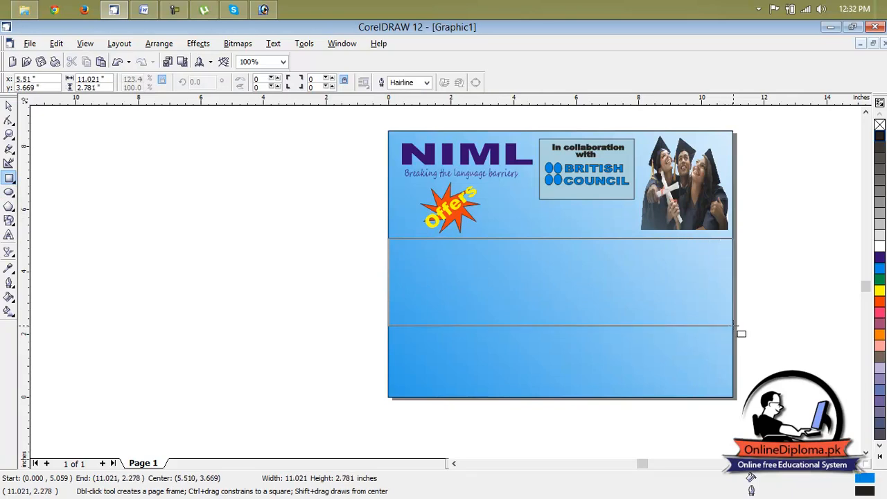
pyautogui.moveTo(734, 326); pyautogui.dragTo(640, 324)
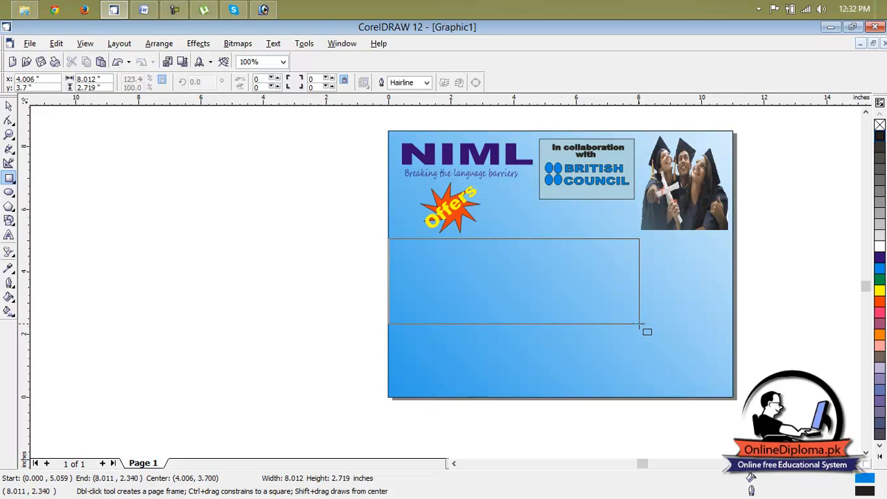
pyautogui.moveTo(639, 323); pyautogui.dragTo(639, 324)
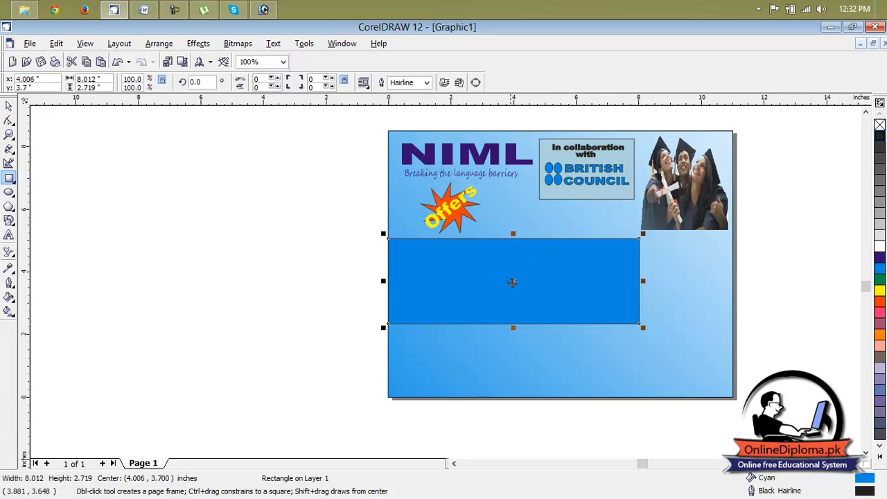
# Move the new rectangle off the page to its left, remove its fill and deselect it
pyautogui.moveTo(514, 282); pyautogui.dragTo(212, 240)
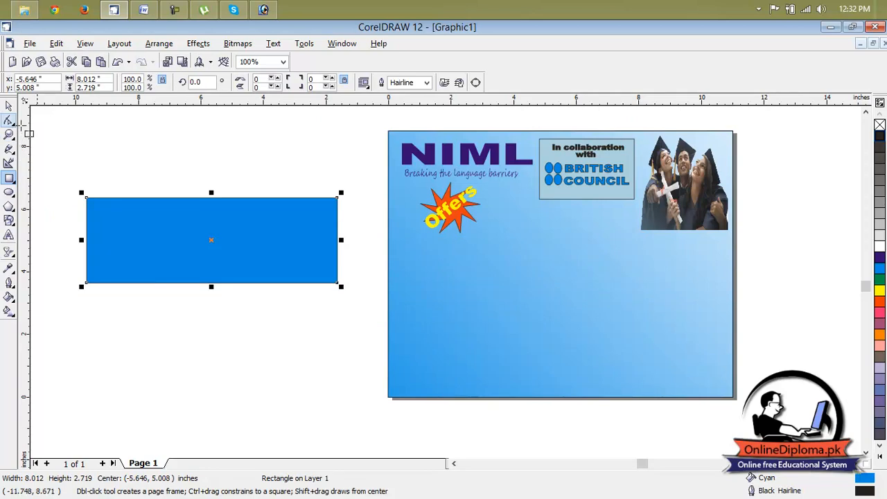
pyautogui.click(879, 126)
pyautogui.click(347, 192)
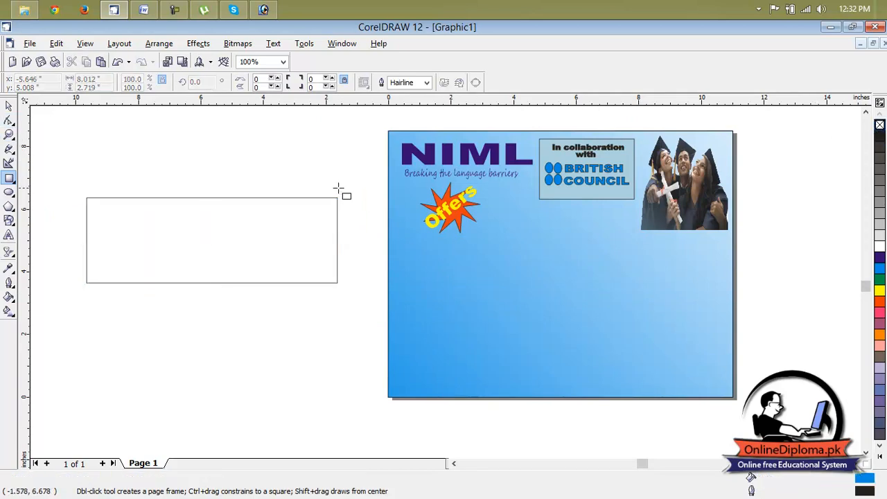
pyautogui.click(11, 195)
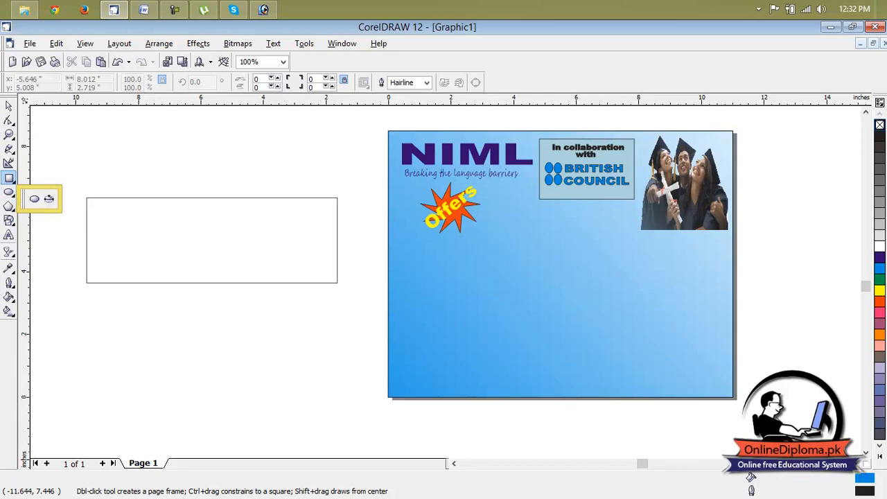
pyautogui.click(863, 463)
pyautogui.scroll(-1, 290, 261)
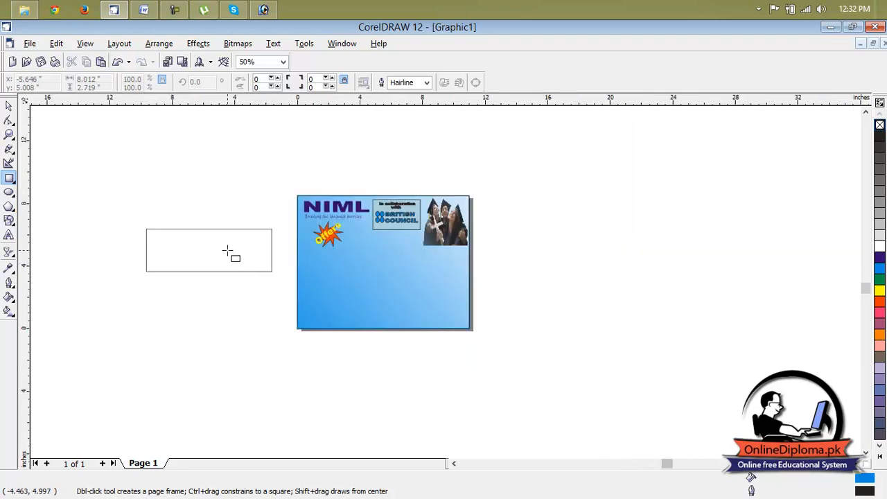
pyautogui.click(228, 249)
pyautogui.moveTo(205, 248)
pyautogui.mouseDown()
pyautogui.moveTo(276, 248)
pyautogui.moveTo(218, 239)
pyautogui.mouseUp()
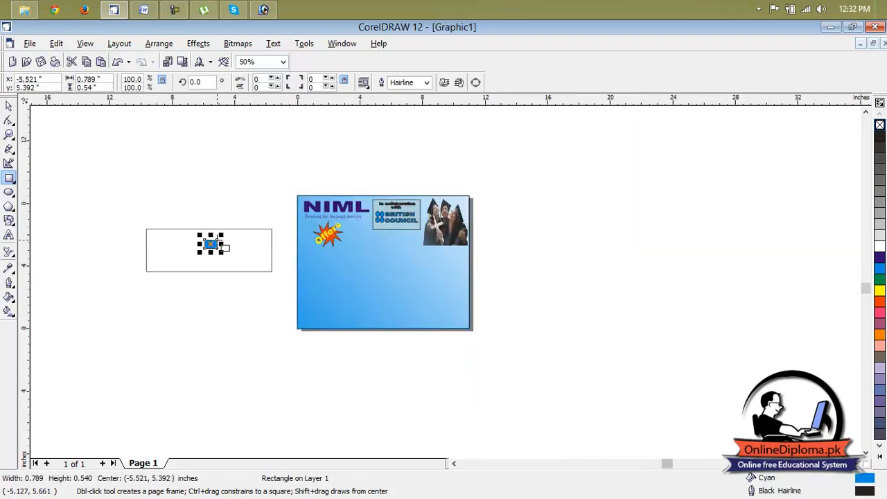
pyautogui.press('Delete')
# Move the unfilled rectangle to the empty area right of the page
pyautogui.click(9, 106)
pyautogui.click(202, 242)
pyautogui.moveTo(208, 249); pyautogui.dragTo(588, 240)
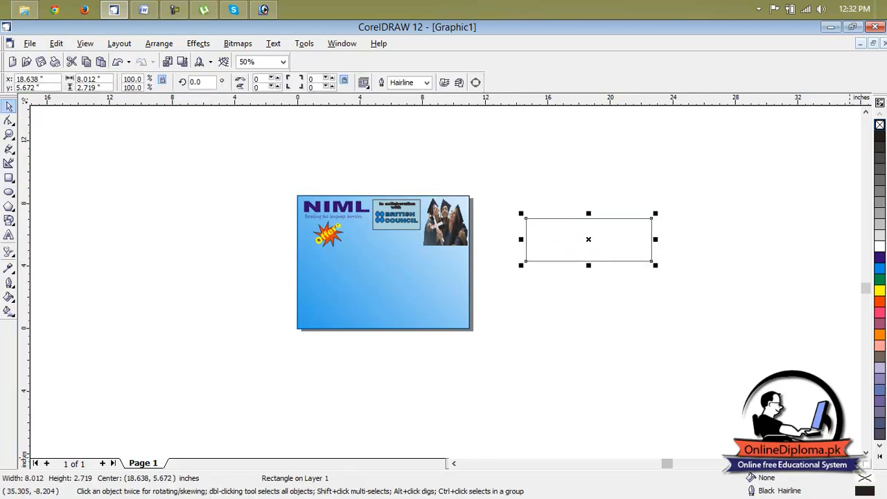
pyautogui.hscroll(2, 589, 240)
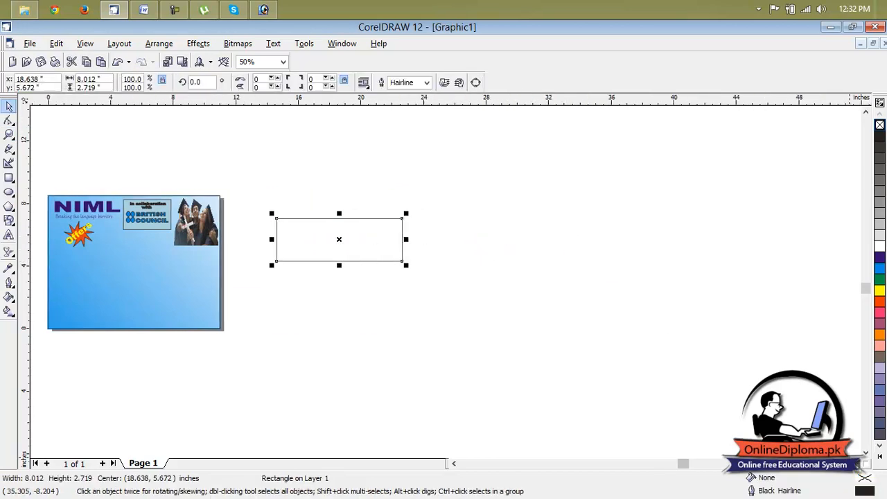
# Draw a second rectangle about 6.33 by 1.71 inches against the first one's right edge, remove its fill and deselect it
pyautogui.click(9, 178)
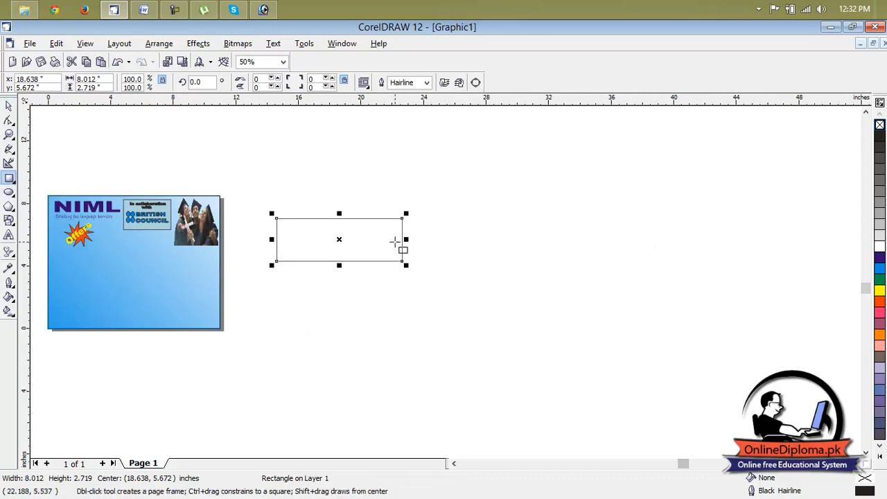
pyautogui.scroll(1, 398, 238)
pyautogui.scroll(1, 399, 238)
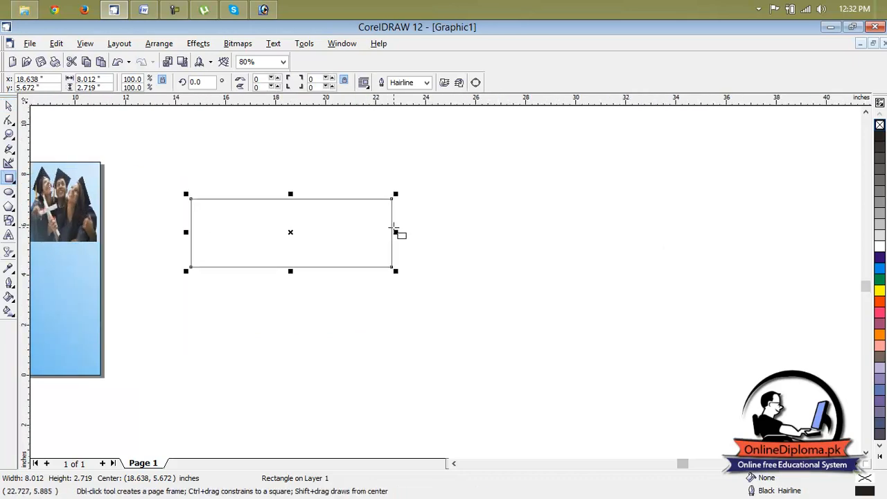
pyautogui.moveTo(392, 227); pyautogui.dragTo(550, 269)
pyautogui.click(594, 225)
pyautogui.click(499, 242)
pyautogui.click(879, 126)
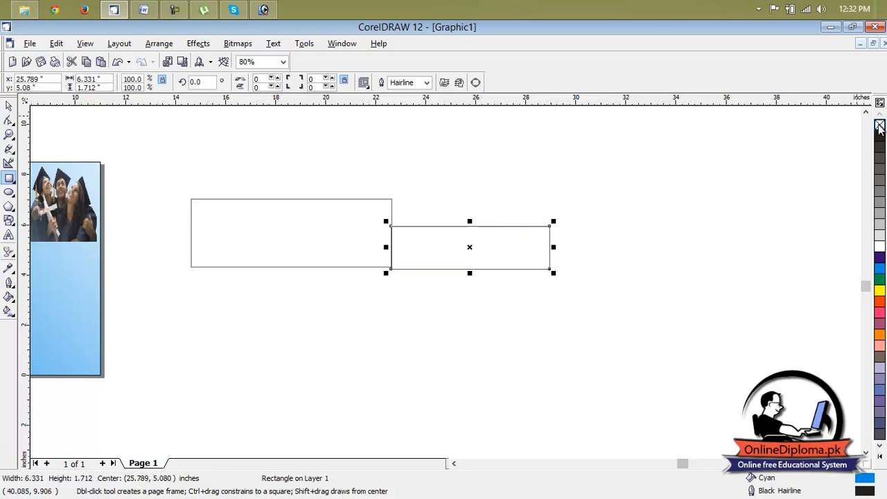
pyautogui.press('Escape')
pyautogui.scroll(1, 401, 241)
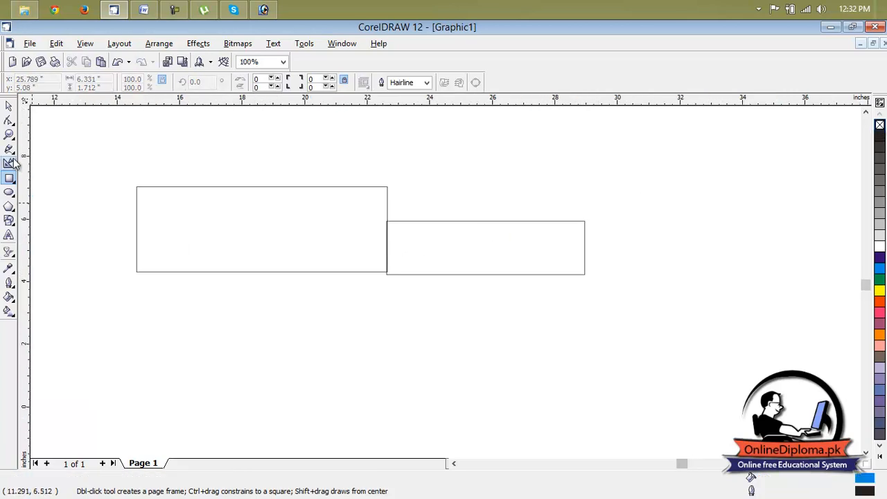
# Align the smaller rectangle's bottom edge with the large one's and shorten it from the right to about 3.34 inches wide
pyautogui.click(9, 106)
pyautogui.moveTo(427, 272); pyautogui.dragTo(427, 261)
pyautogui.click(383, 357)
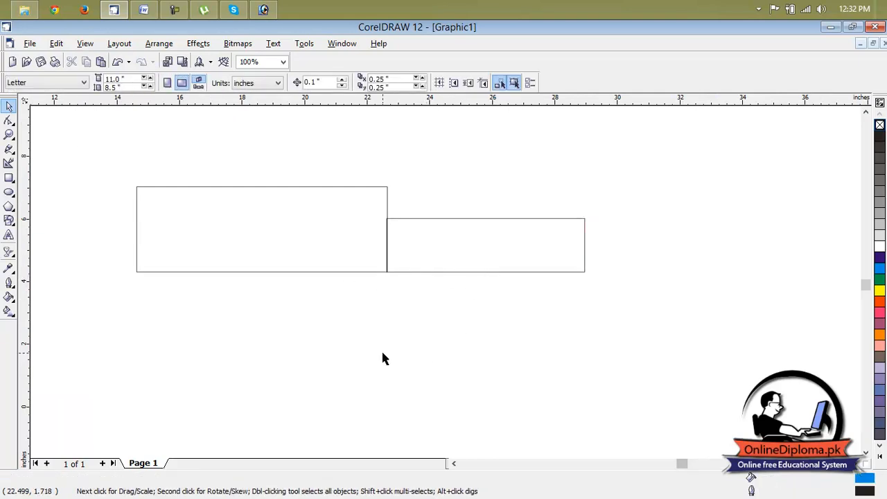
pyautogui.click(564, 256)
pyautogui.moveTo(585, 245); pyautogui.dragTo(499, 248)
pyautogui.click(573, 257)
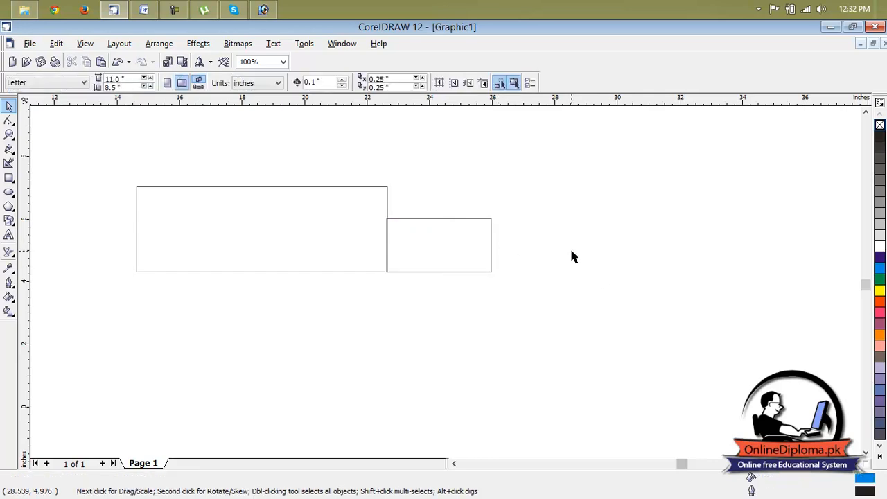
# Move the small rectangle clear of the large one, leaving a gap between them at the right
pyautogui.click(451, 256)
pyautogui.moveTo(447, 251); pyautogui.dragTo(430, 250)
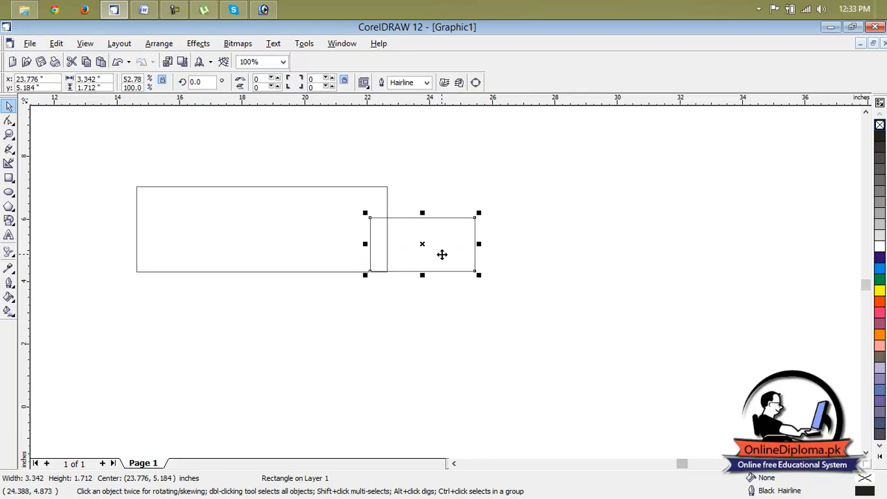
pyautogui.moveTo(442, 254); pyautogui.dragTo(529, 254)
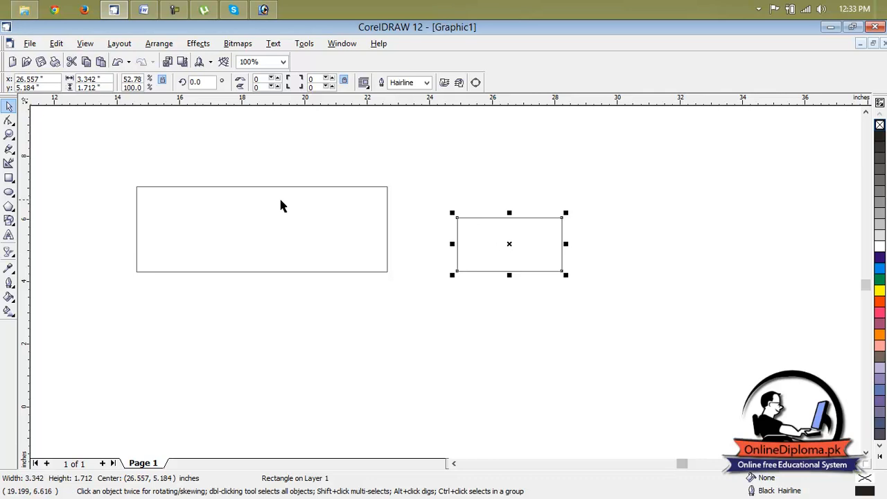
# Convert the large rectangle to curves for node editing with the Shape tool
pyautogui.click(189, 212)
pyautogui.click(14, 152)
pyautogui.click(14, 138)
pyautogui.click(14, 124)
pyautogui.click(33, 128)
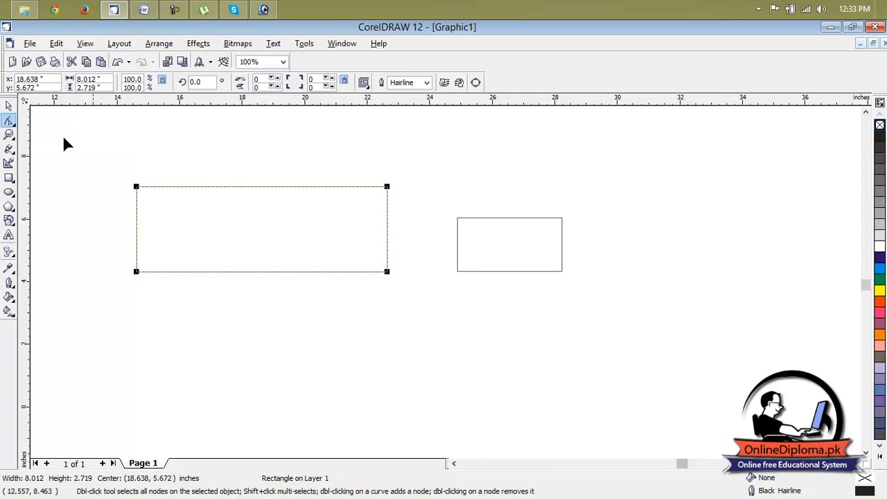
pyautogui.rightClick(242, 186)
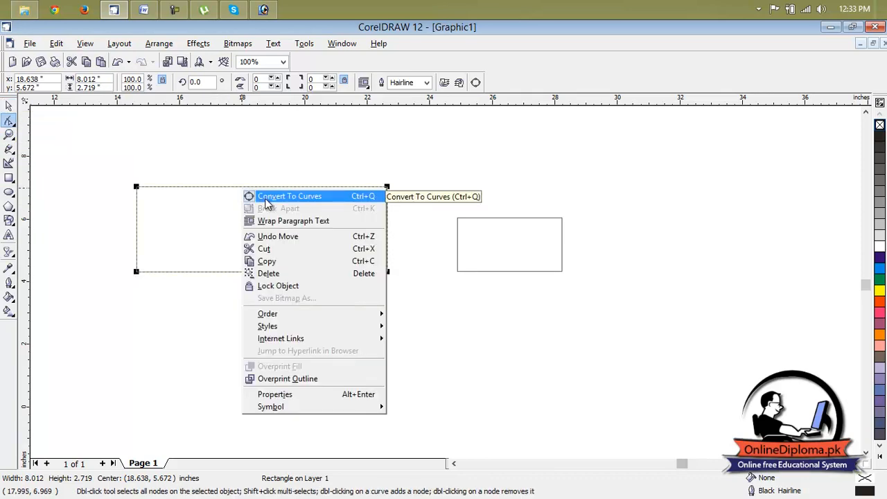
pyautogui.click(267, 201)
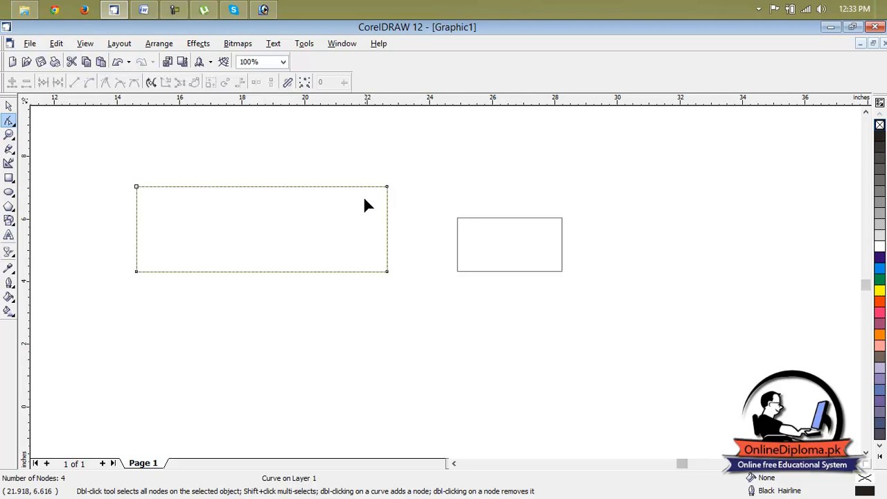
# Bevel the large shape's upper-right corner by adding nodes on its right and top edges, removing the corner node and lowering the right-edge node
pyautogui.rightClick(386, 219)
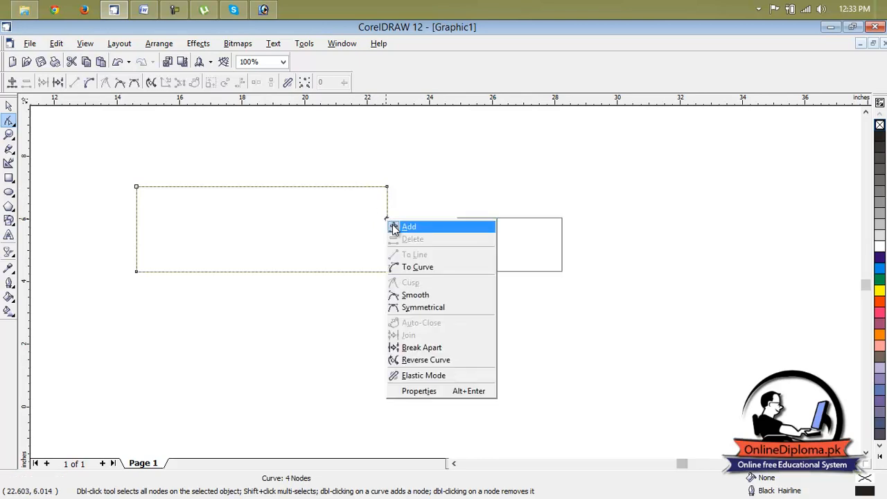
pyautogui.click(394, 226)
pyautogui.rightClick(342, 187)
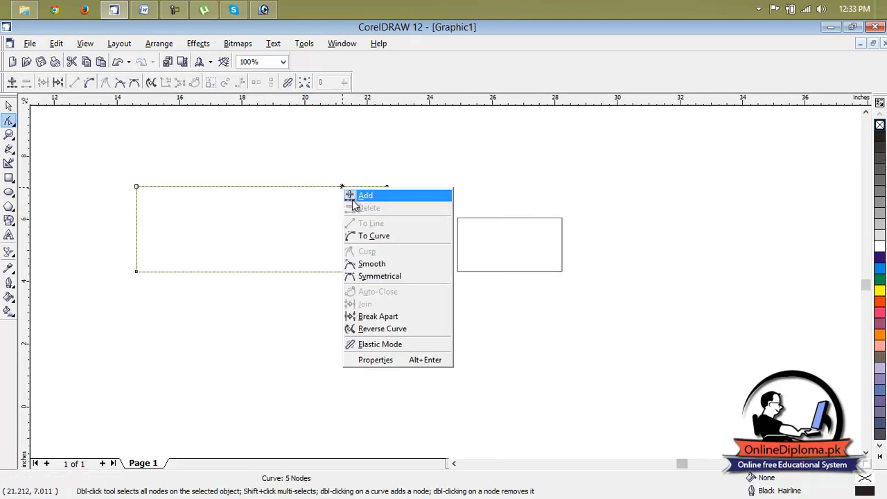
pyautogui.click(361, 194)
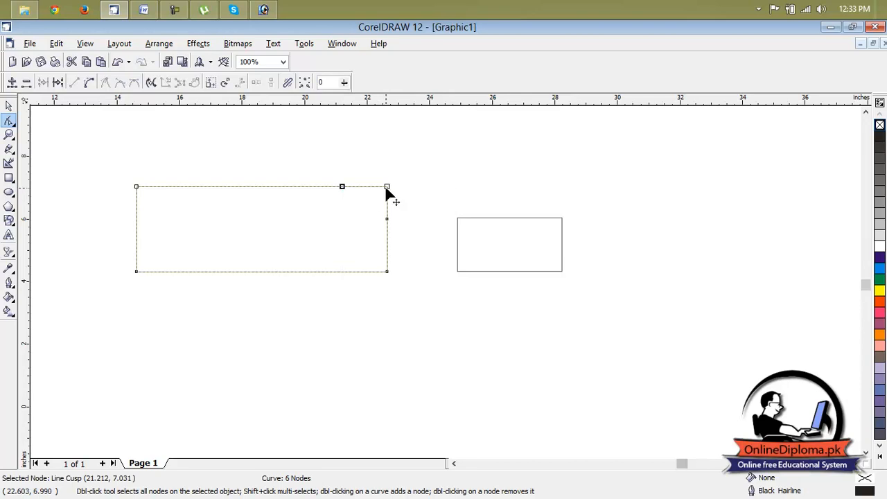
pyautogui.doubleClick(387, 186)
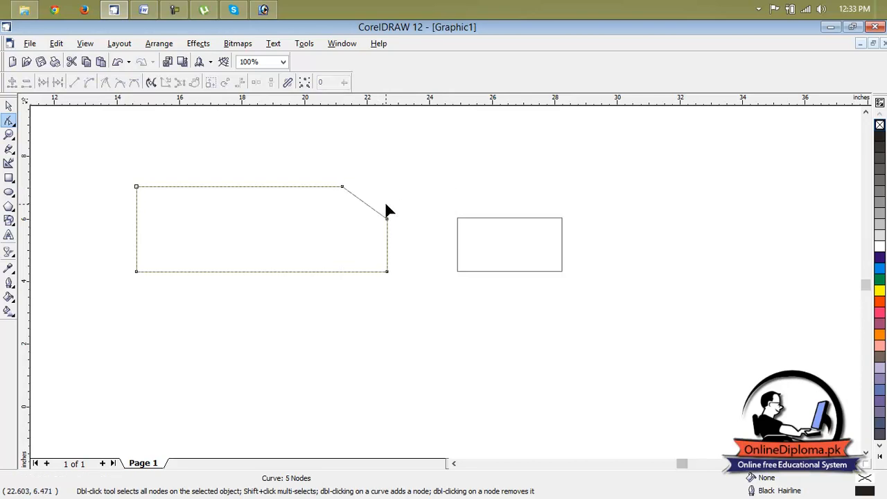
pyautogui.moveTo(387, 220); pyautogui.dragTo(386, 230)
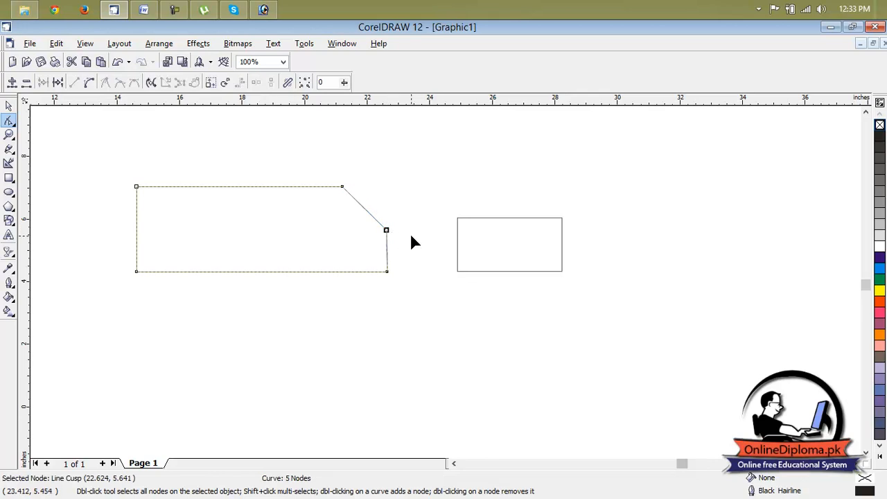
# Move the small rectangle back so it overlaps the right end of the beveled shape
pyautogui.click(488, 237)
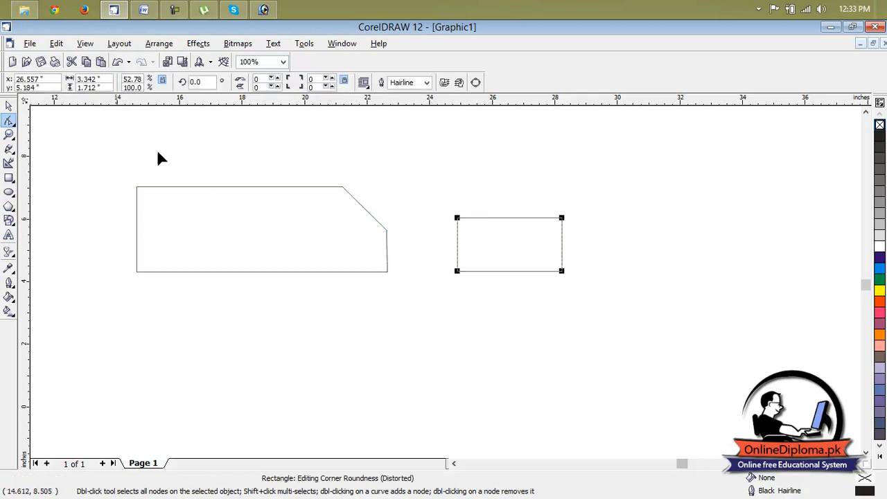
pyautogui.click(8, 105)
pyautogui.moveTo(510, 244); pyautogui.dragTo(414, 244)
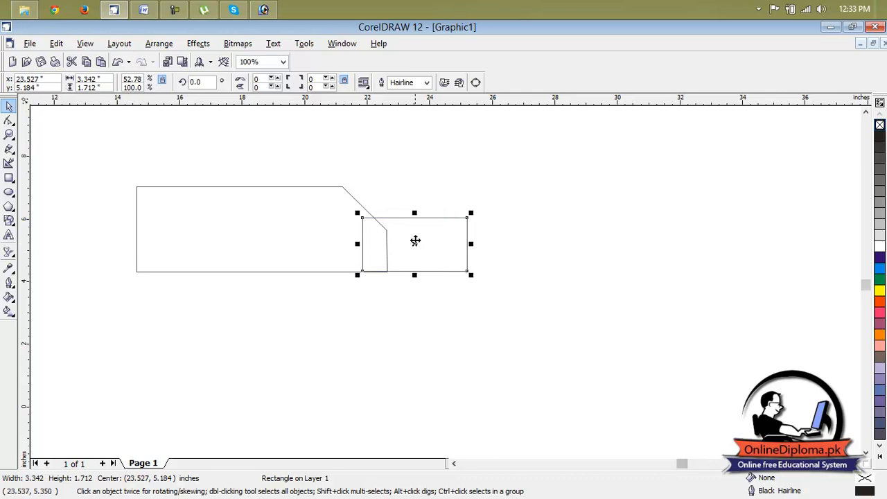
# Select the beveled shape and the small rectangle, weld them into one outline and deselect it
pyautogui.click(375, 209)
pyautogui.click(374, 242)
pyautogui.keyDown('shift'); pyautogui.click(314, 234); pyautogui.keyUp('shift')
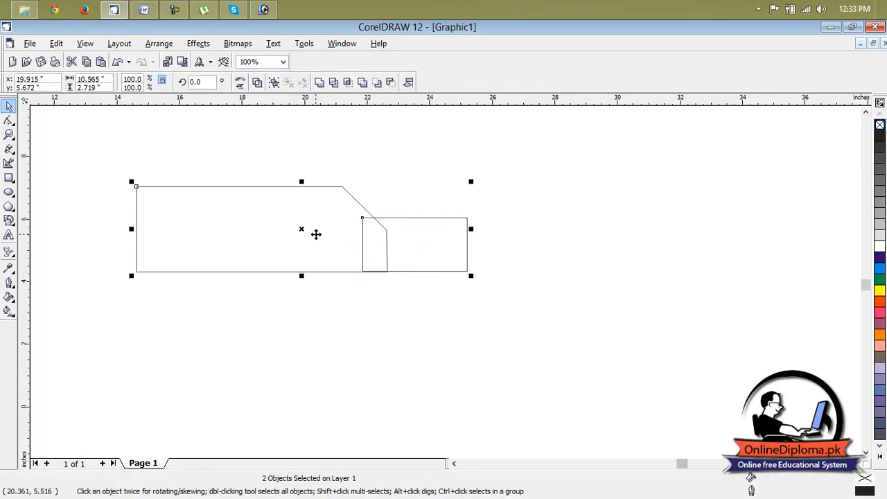
pyautogui.click(154, 44)
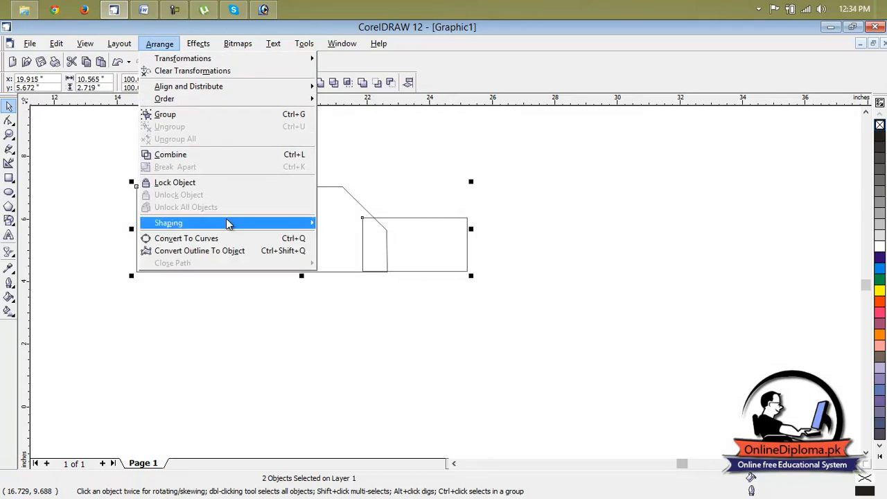
pyautogui.moveTo(229, 223)
pyautogui.click(340, 224)
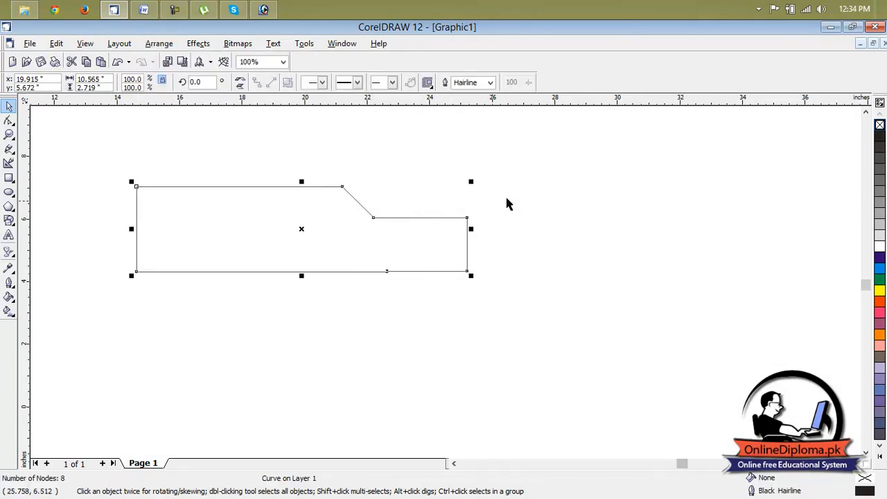
pyautogui.click(562, 254)
# Give the welded shape a yellow outline, leaving it without a fill
pyautogui.click(431, 267)
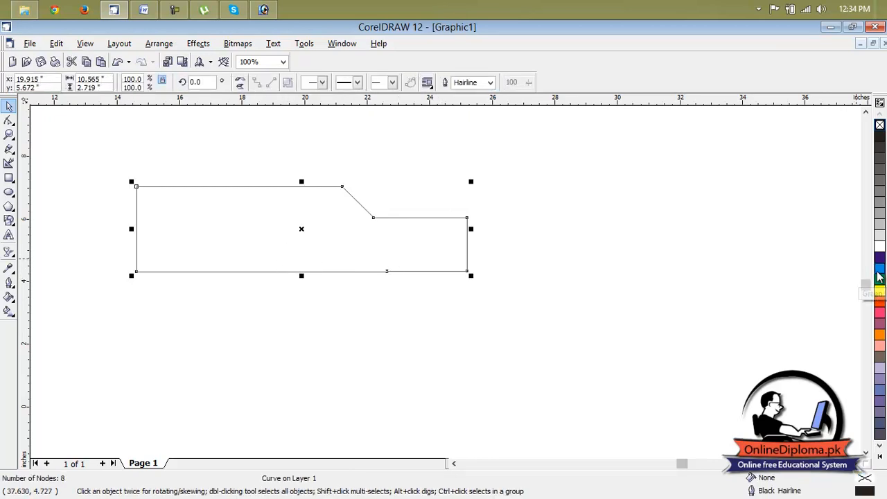
pyautogui.rightClick(878, 292)
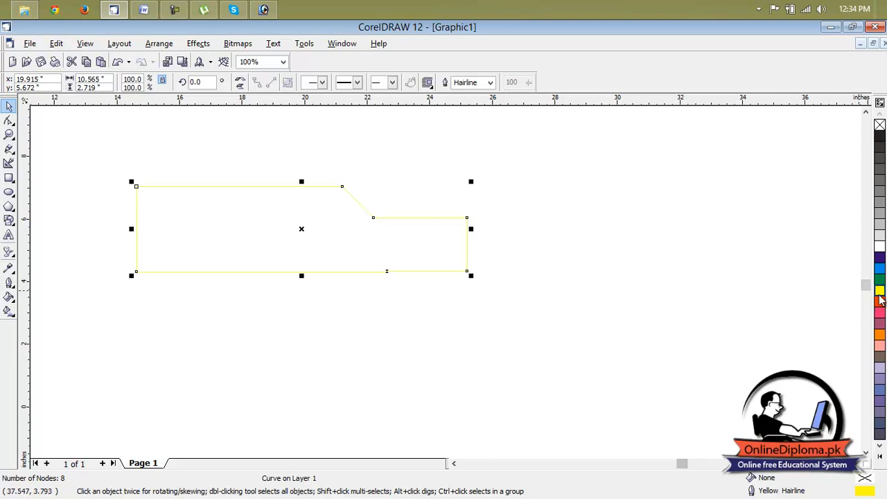
# Fill the welded banner shape with yellow and give it a black outline
pyautogui.click(879, 291)
pyautogui.click(657, 274)
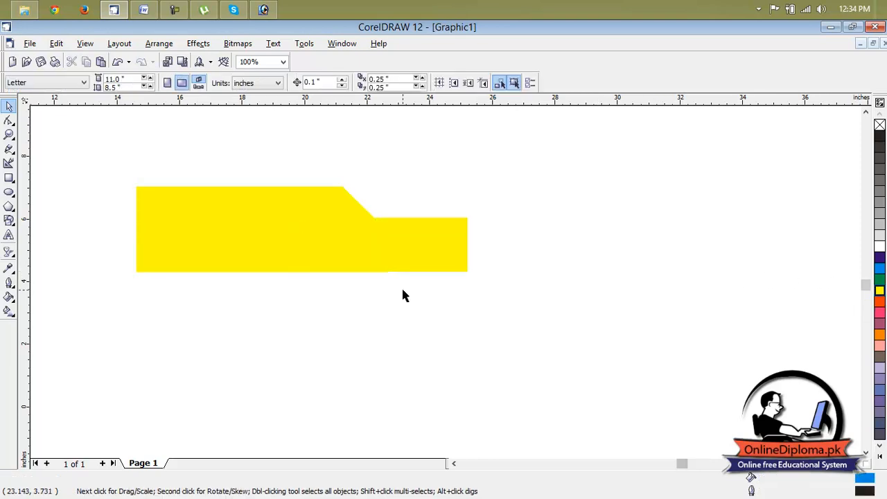
pyautogui.scroll(1, 288, 221)
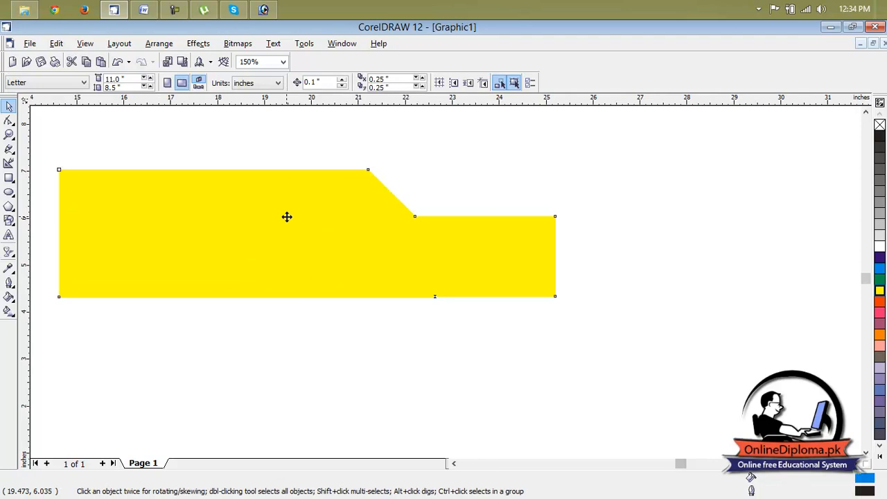
pyautogui.click(287, 221)
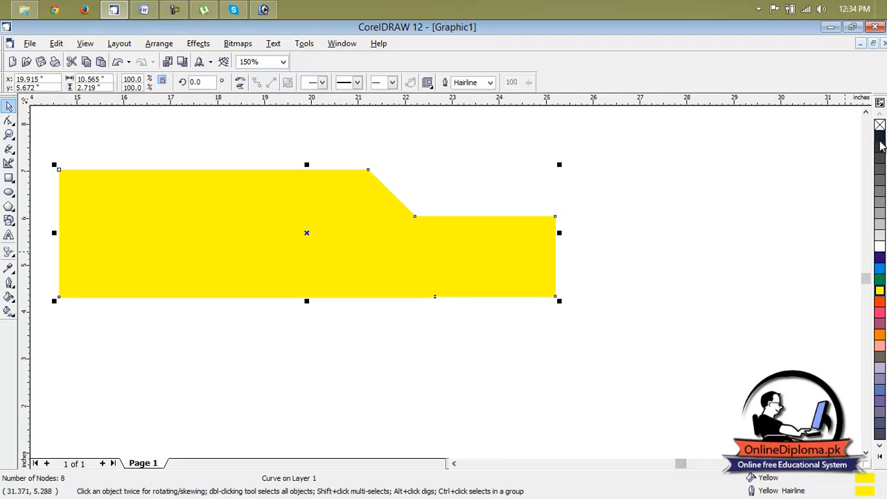
pyautogui.rightClick(880, 137)
pyautogui.click(697, 198)
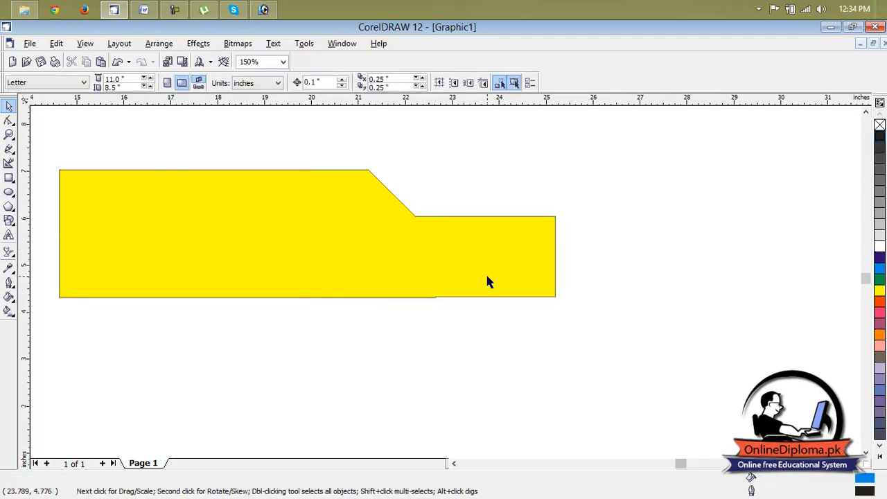
pyautogui.scroll(-1, 486, 272)
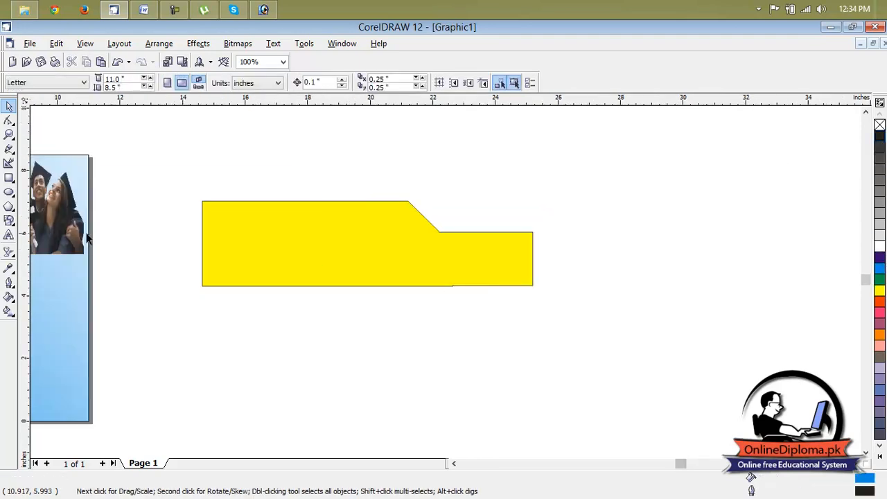
# Apply a linear transparency across the banner shape, fading from its left edge to its right edge
pyautogui.click(15, 255)
pyautogui.click(119, 258)
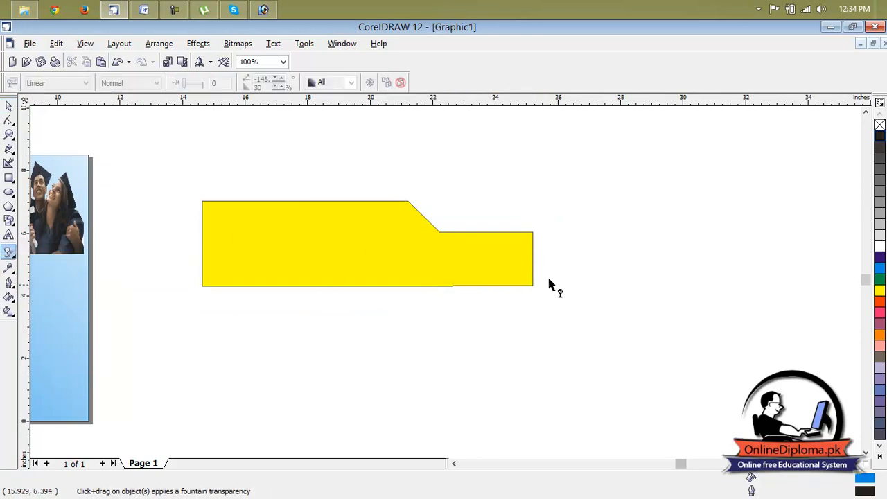
pyautogui.click(371, 268)
pyautogui.moveTo(208, 247); pyautogui.dragTo(531, 253)
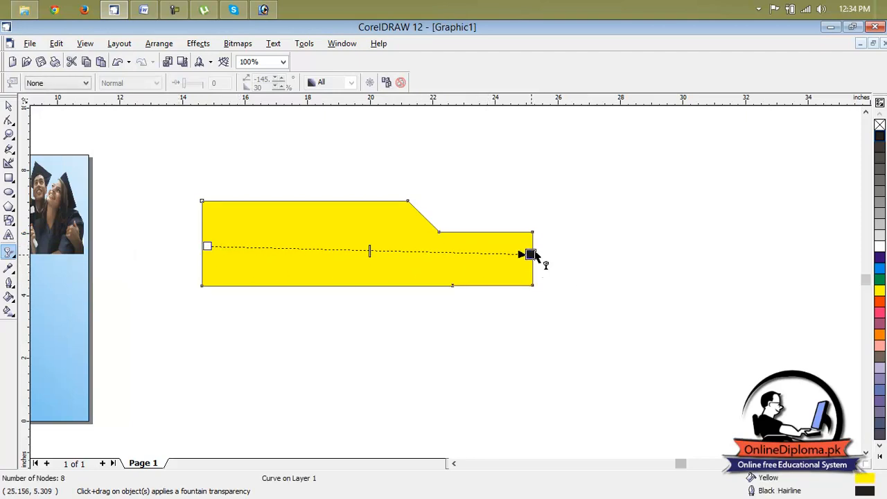
pyautogui.click(473, 295)
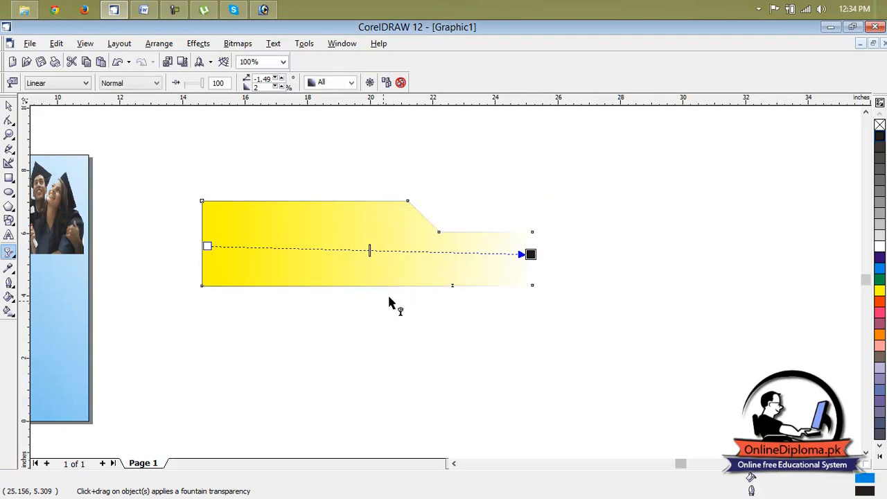
# Extend both ends of the transparency beyond the banner shape and shift its midpoint toward the faded end
pyautogui.moveTo(531, 253); pyautogui.dragTo(611, 251)
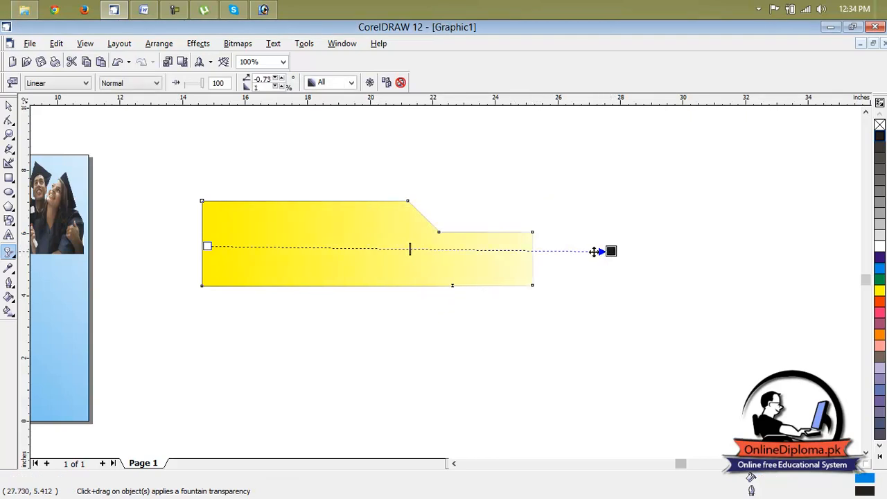
pyautogui.moveTo(207, 246); pyautogui.dragTo(171, 253)
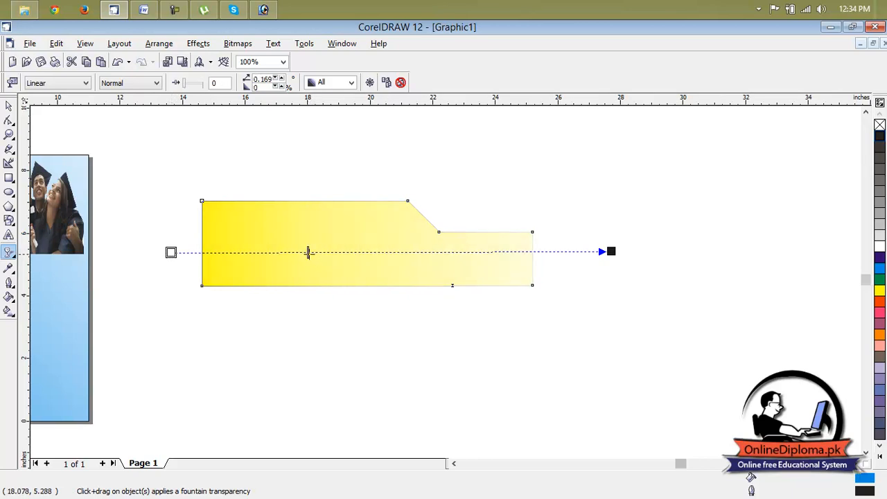
pyautogui.moveTo(307, 252); pyautogui.dragTo(190, 253)
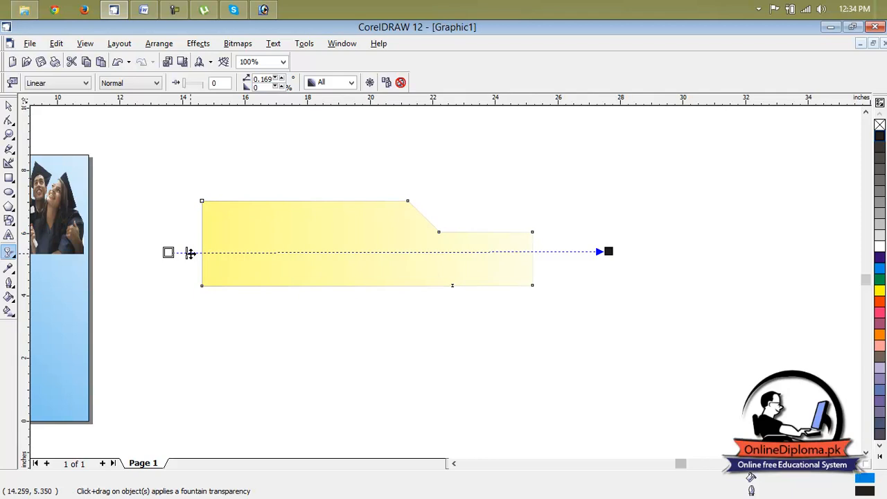
pyautogui.moveTo(187, 253); pyautogui.dragTo(178, 254)
pyautogui.moveTo(170, 253)
pyautogui.mouseDown()
pyautogui.moveTo(186, 212)
pyautogui.moveTo(177, 240)
pyautogui.mouseUp()
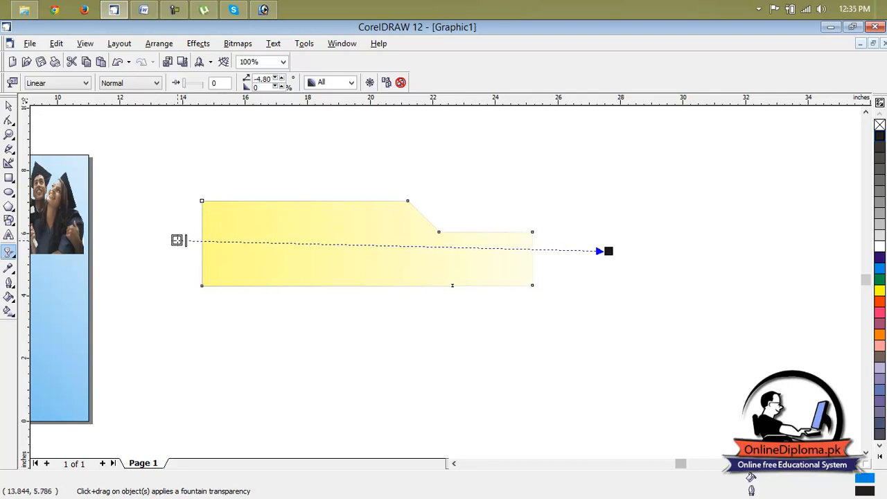
pyautogui.moveTo(609, 252); pyautogui.dragTo(651, 259)
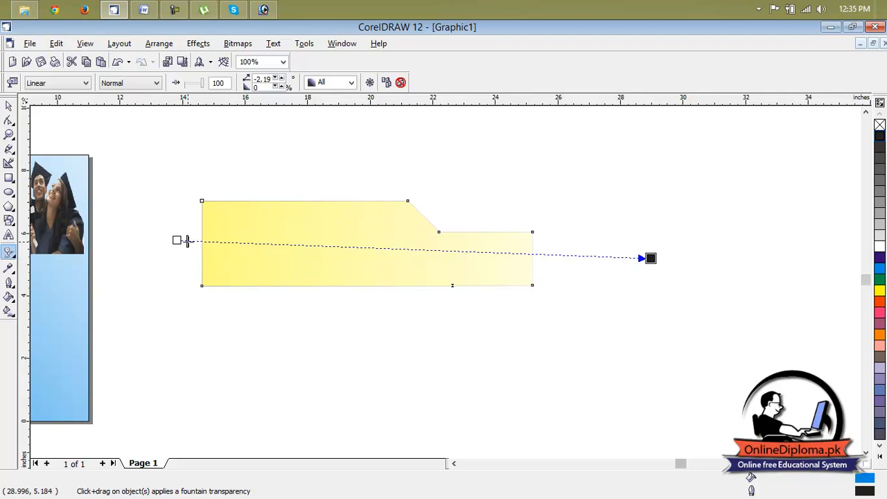
pyautogui.moveTo(198, 242); pyautogui.dragTo(473, 252)
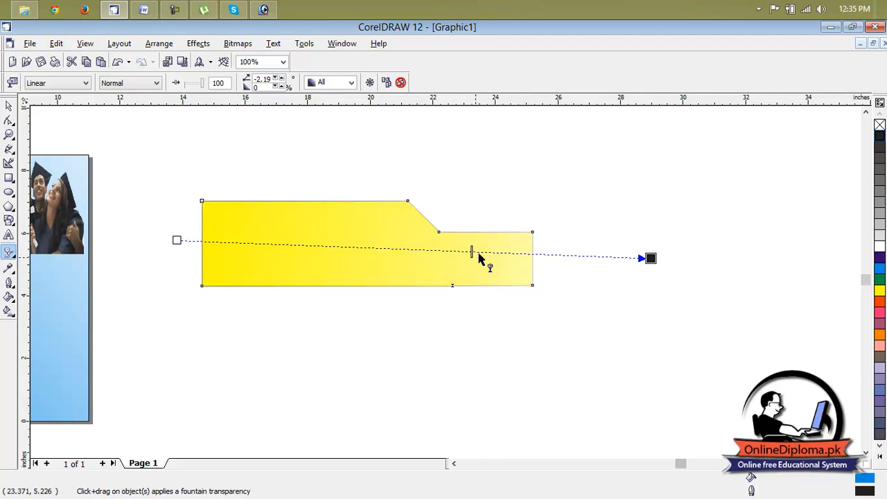
pyautogui.click(554, 287)
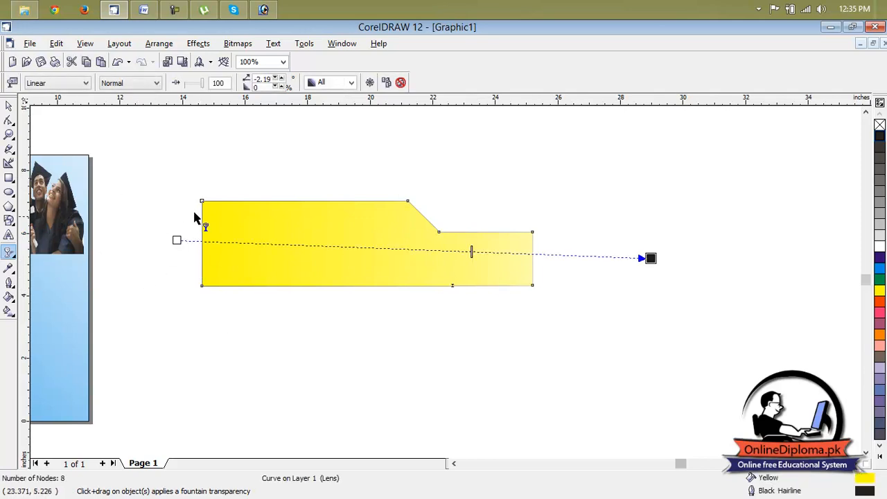
# Limit the banner shape's transparency to its fill only
pyautogui.click(259, 160)
pyautogui.click(268, 222)
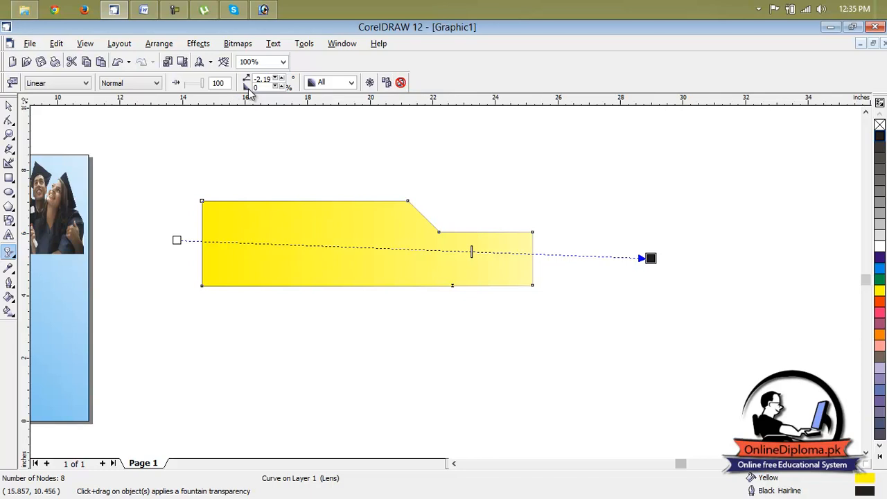
pyautogui.click(329, 83)
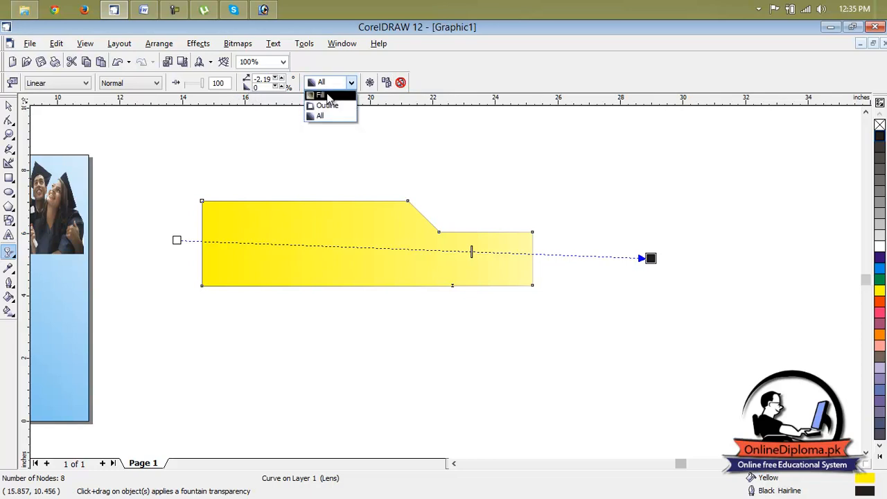
pyautogui.click(330, 96)
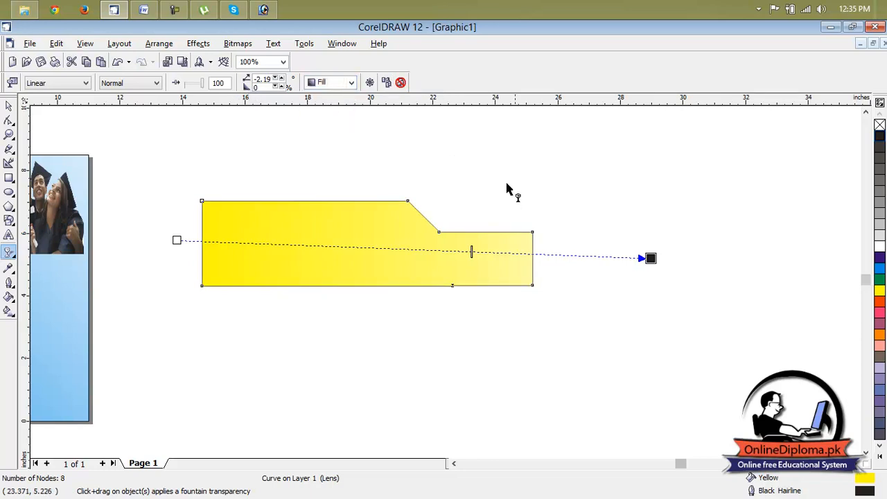
# Shift the transparency midpoint close to its starting end, just outside the banner's left edge, and deselect the shape
pyautogui.moveTo(471, 252); pyautogui.dragTo(237, 244)
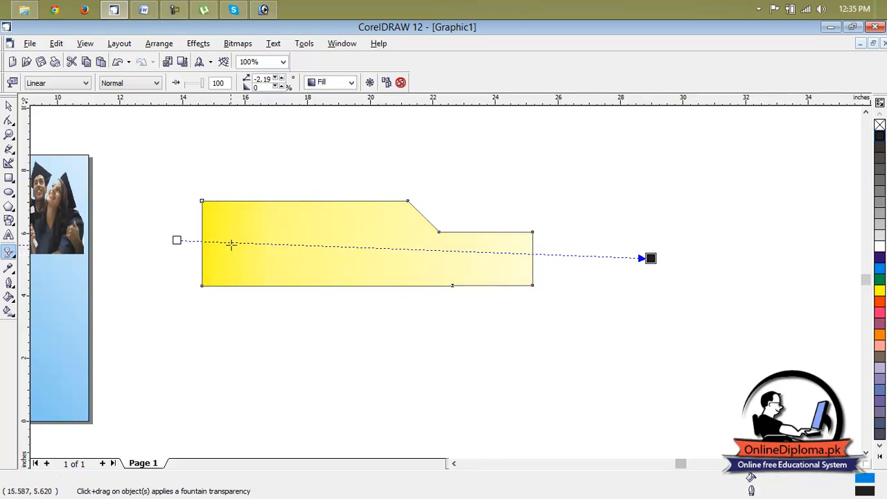
pyautogui.moveTo(175, 253); pyautogui.dragTo(197, 255)
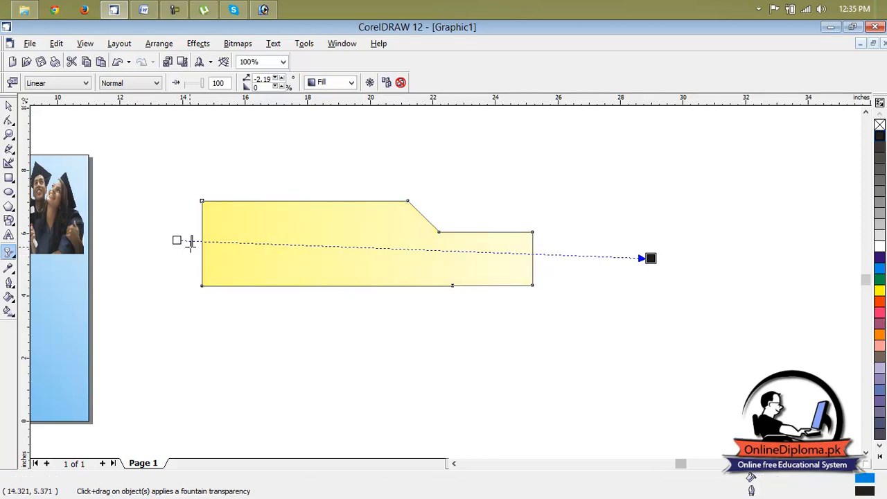
pyautogui.click(503, 173)
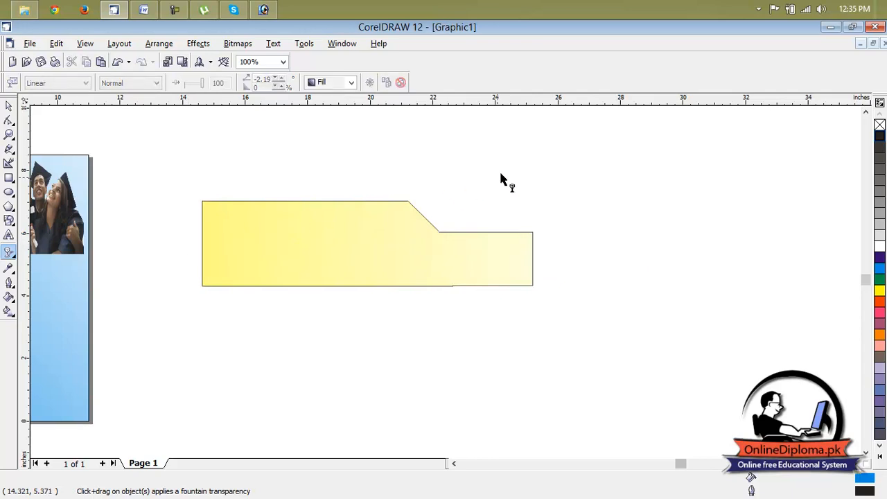
# Select the banner shape and give it a yellow outline
pyautogui.rightClick(880, 291)
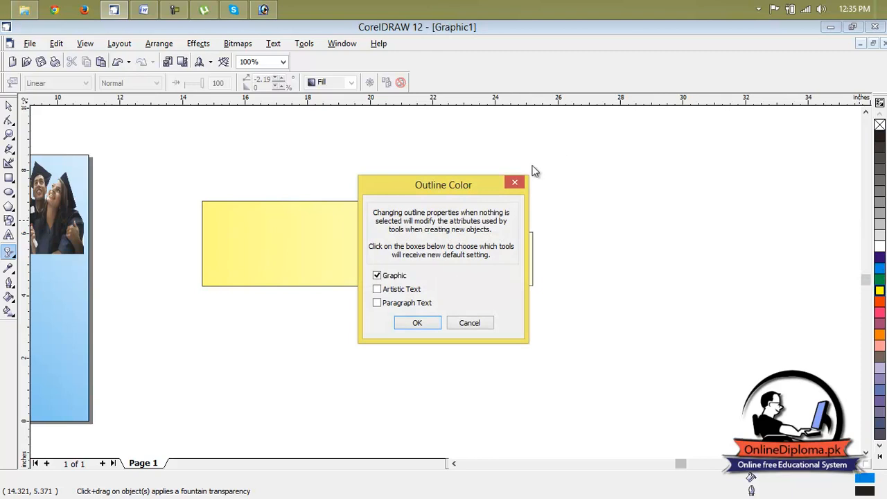
pyautogui.click(523, 179)
pyautogui.click(421, 232)
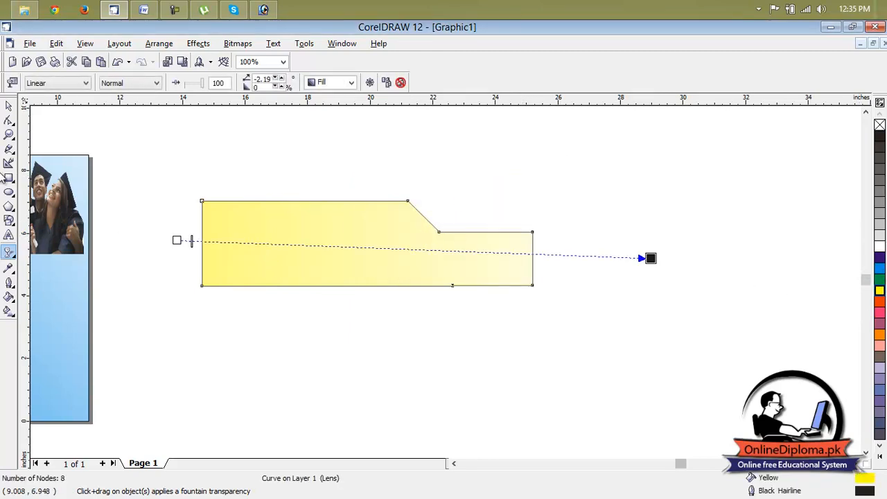
pyautogui.click(8, 106)
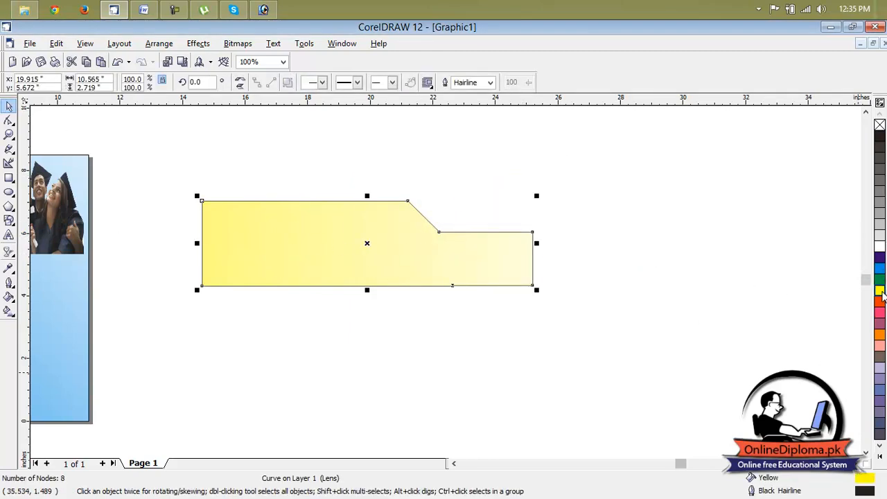
pyautogui.rightClick(880, 292)
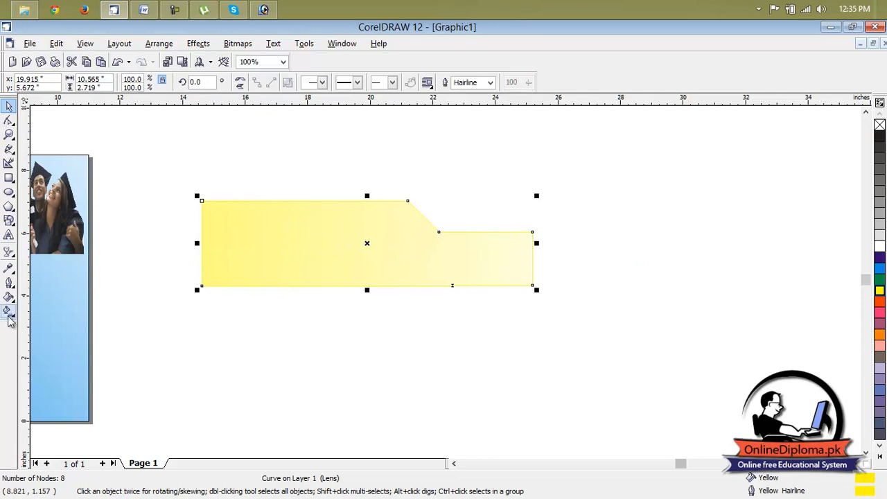
# Thicken the banner shape's outline to 8 pt and deselect it
pyautogui.click(9, 283)
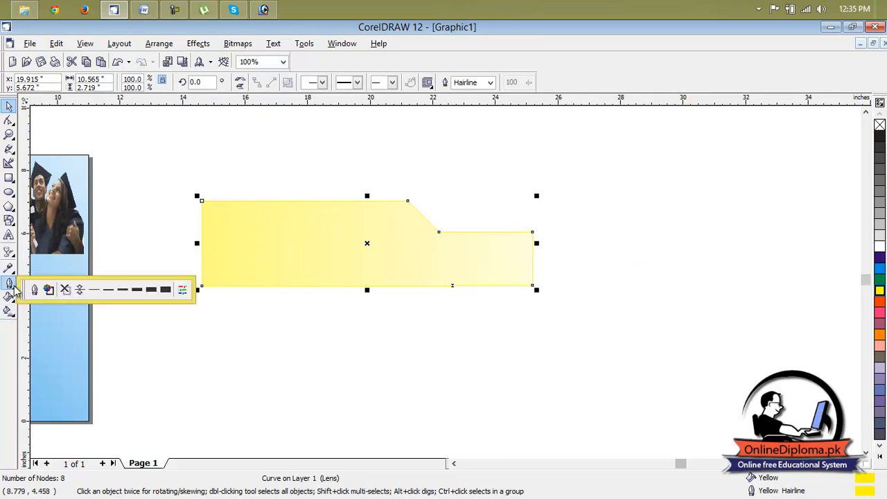
pyautogui.click(122, 291)
pyautogui.click(9, 283)
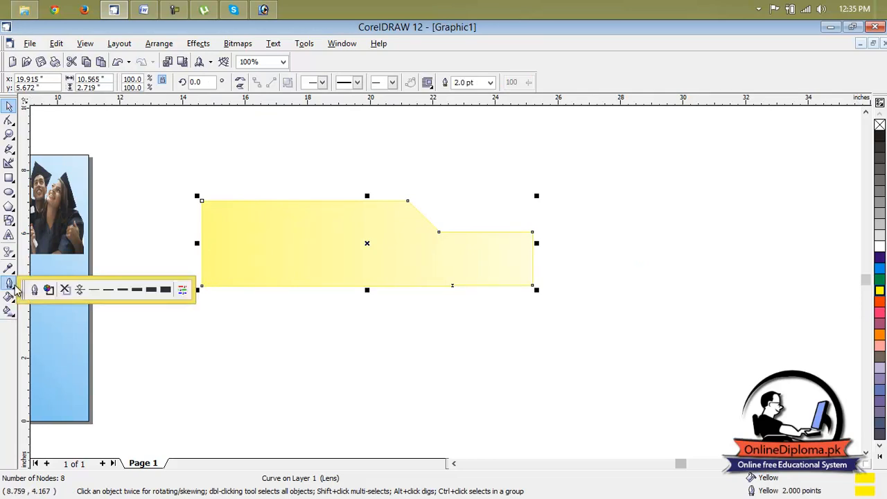
pyautogui.click(148, 294)
pyautogui.click(545, 251)
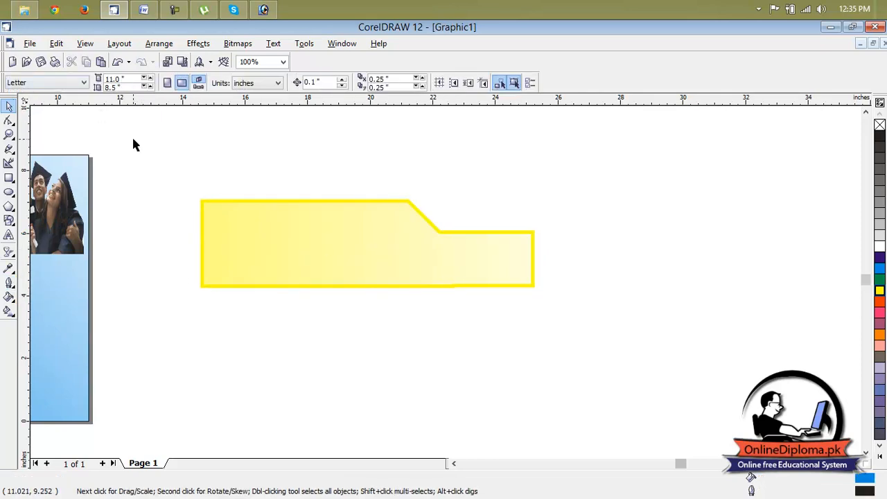
# Move the banner shape onto the page below the Offers badge and widen it to reach the page's right edge
pyautogui.scroll(-1, 542, 191)
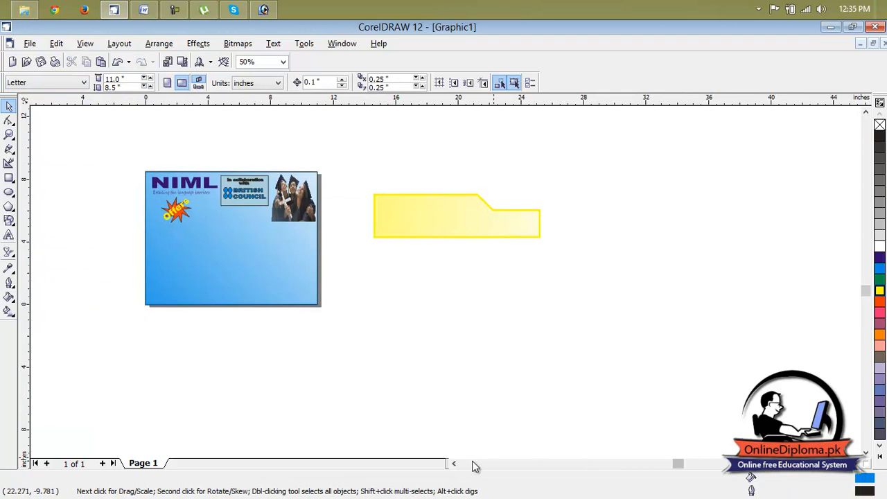
pyautogui.click(454, 463)
pyautogui.click(454, 463)
pyautogui.click(630, 226)
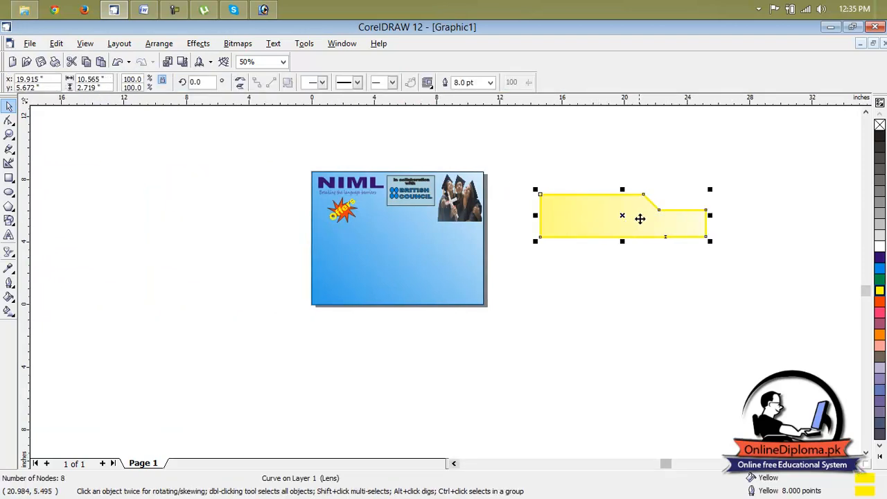
pyautogui.moveTo(620, 215); pyautogui.dragTo(392, 242)
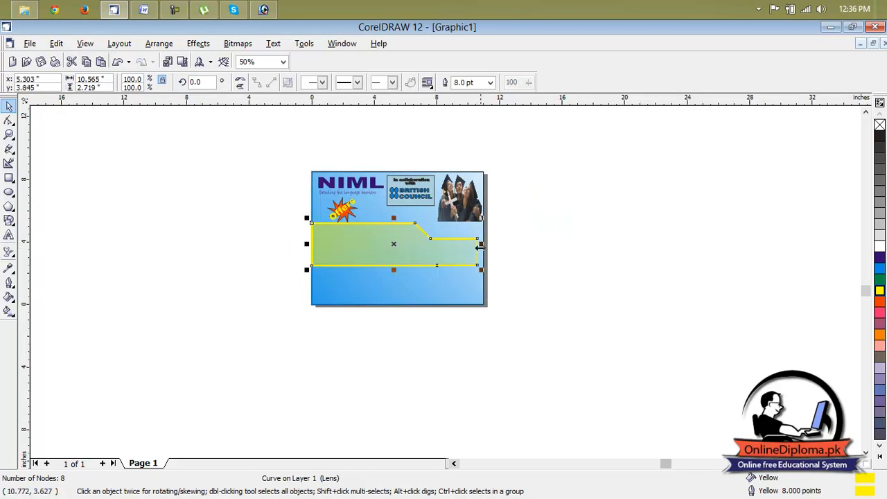
pyautogui.moveTo(482, 244); pyautogui.dragTo(490, 245)
pyautogui.press('Escape')
pyautogui.scroll(1, 456, 253)
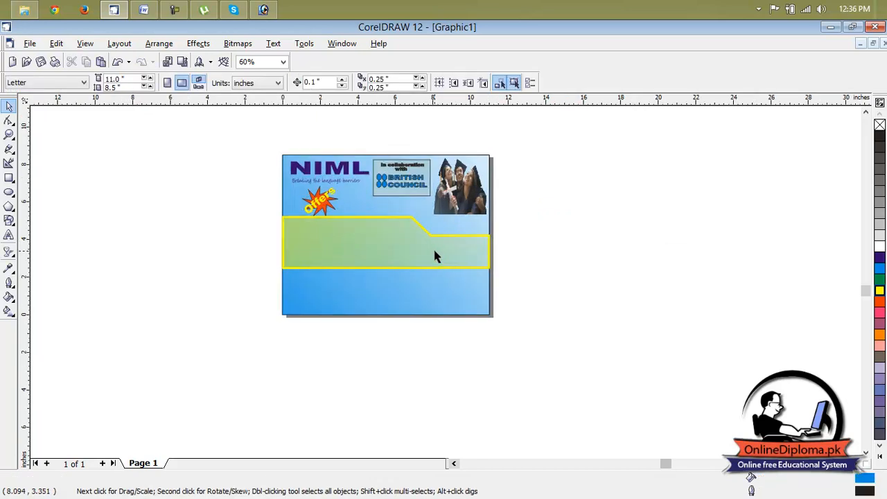
# Stretch the graduates picture down over the banner and lower its top edge, making it about 3.77 in high
pyautogui.click(478, 201)
pyautogui.moveTo(459, 218); pyautogui.dragTo(460, 257)
pyautogui.moveTo(465, 203); pyautogui.dragTo(463, 209)
pyautogui.moveTo(459, 162); pyautogui.dragTo(460, 196)
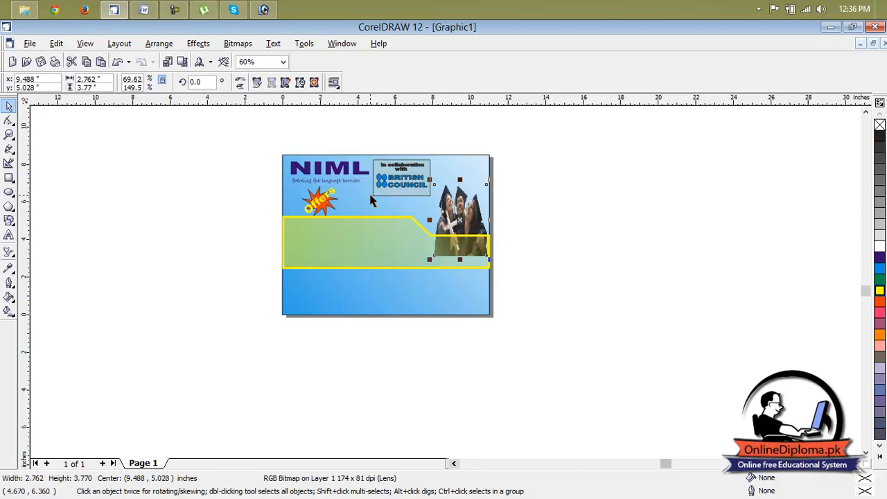
# Move the Offers badge down and right onto the banner's upper edge, and raise the banner to overlap the badge and picture
pyautogui.click(321, 201)
pyautogui.moveTo(321, 201); pyautogui.dragTo(344, 215)
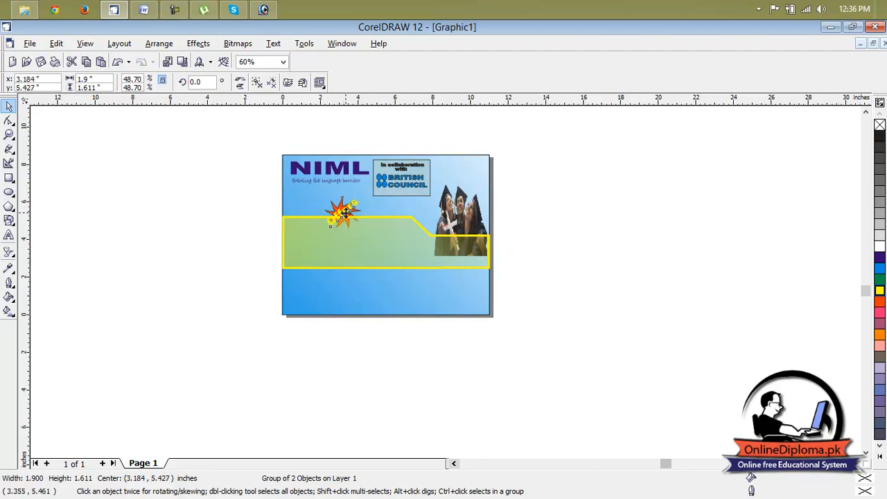
pyautogui.click(397, 241)
pyautogui.moveTo(402, 232); pyautogui.dragTo(398, 230)
# Move the graduates picture up and slightly right so it meets the page's right edge, and deselect it
pyautogui.click(465, 203)
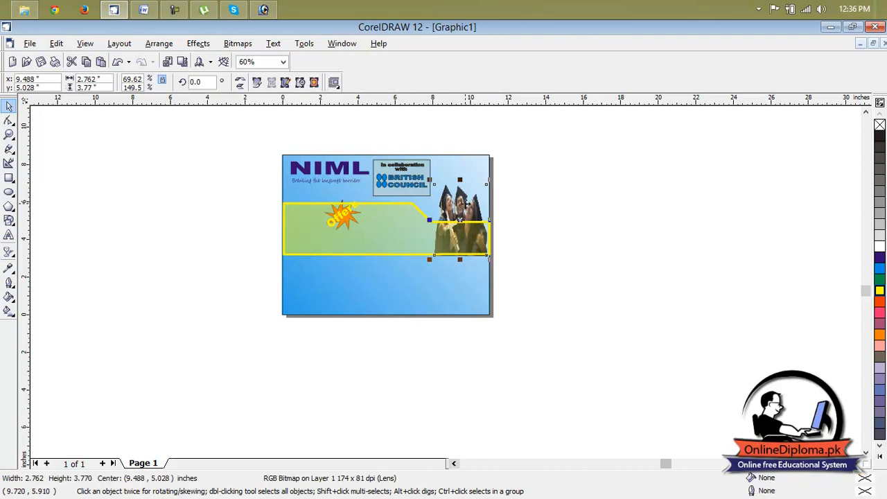
pyautogui.moveTo(466, 203); pyautogui.dragTo(469, 178)
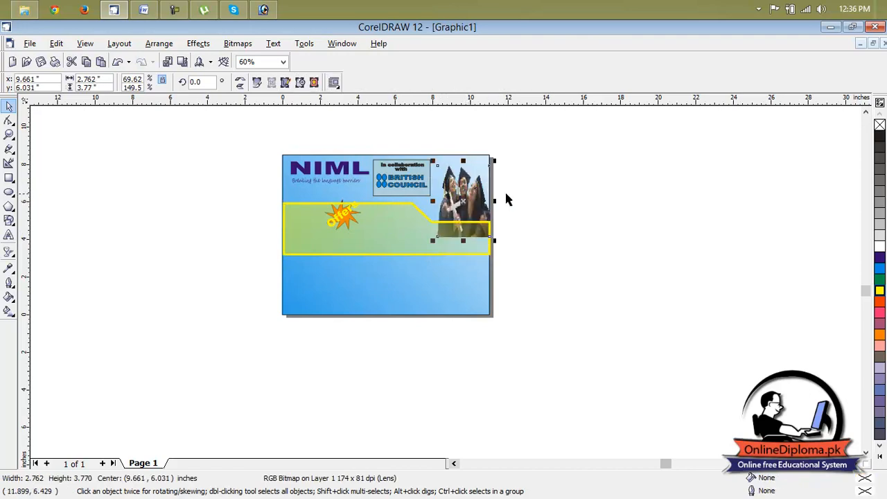
pyautogui.press('Escape')
# Raise the Offers badge and lower the banner shape slightly so the badge sits just on the banner's upper edge
pyautogui.scroll(2, 331, 233)
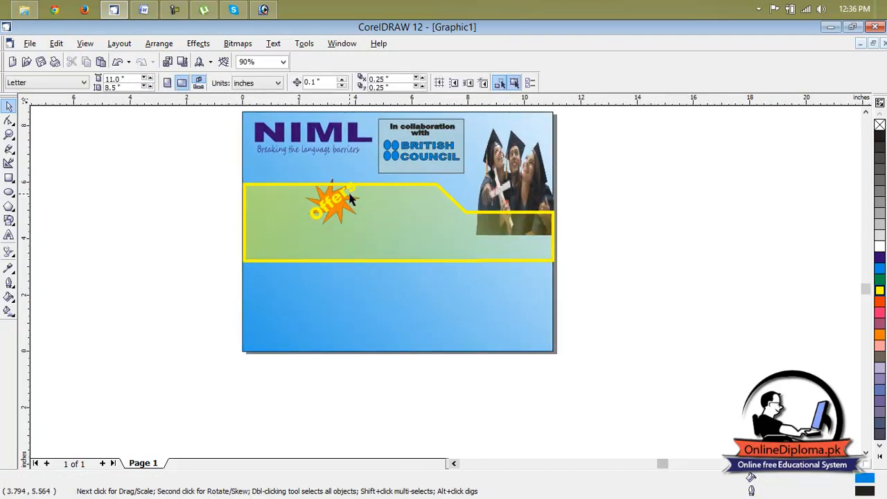
pyautogui.click(338, 199)
pyautogui.moveTo(339, 198); pyautogui.dragTo(337, 177)
pyautogui.moveTo(366, 239); pyautogui.dragTo(366, 235)
pyautogui.click(609, 231)
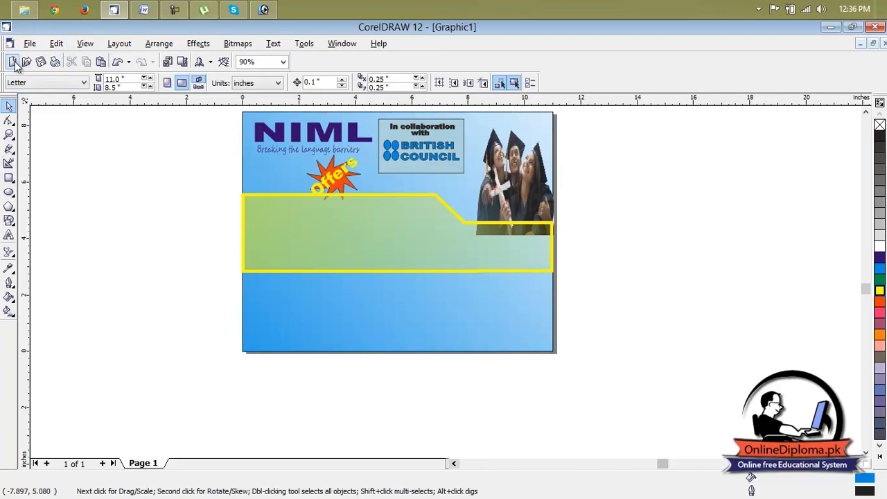
# Import teacher.jpg from the desktop and place it beside the page's right edge at about 4.45 in square
pyautogui.click(167, 62)
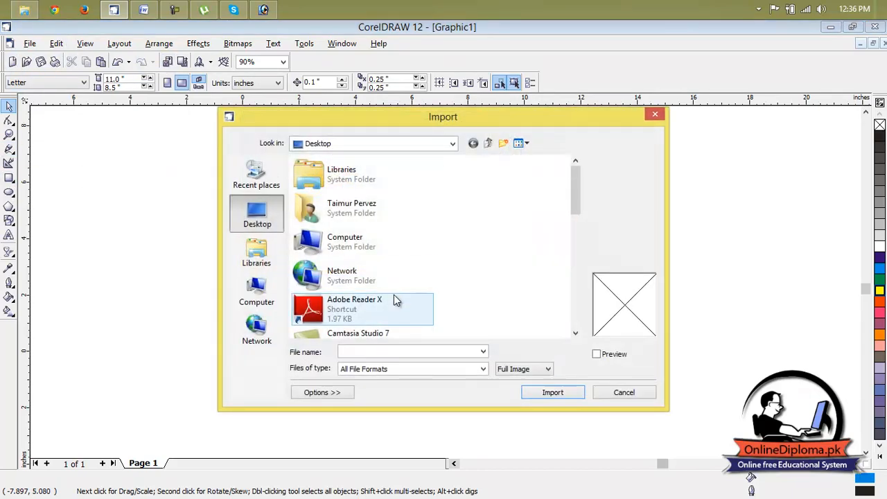
pyautogui.scroll(-1, 573, 240)
pyautogui.scroll(-3, 574, 240)
pyautogui.click(375, 324)
pyautogui.click(573, 392)
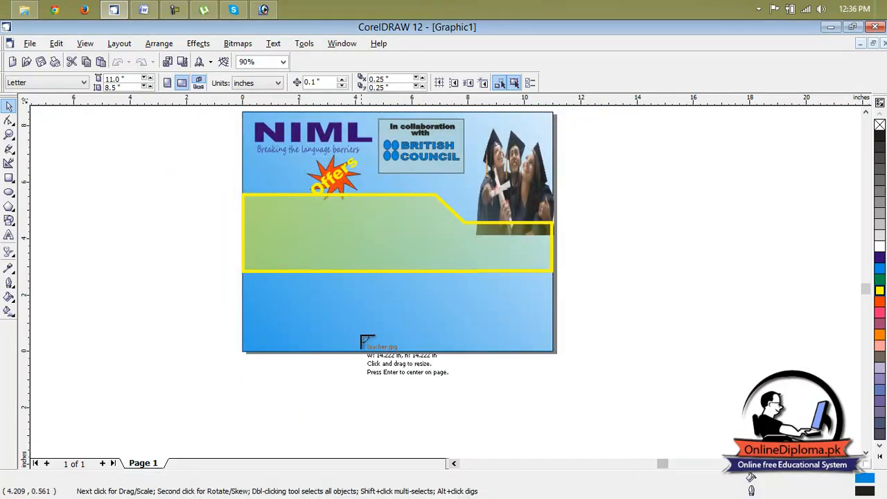
pyautogui.click(675, 303)
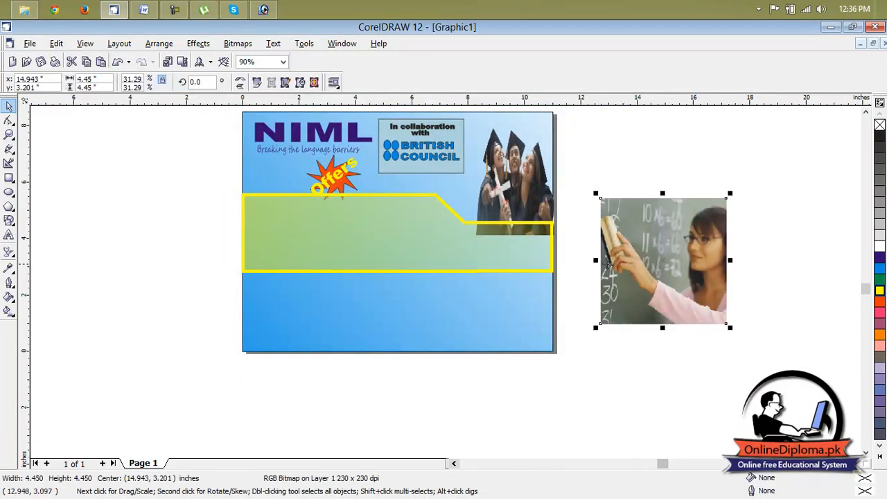
# Mirror the teacher picture horizontally to the page's left side, shrink it to about 2.24 by 2.39 in, and move it closer to the page
pyautogui.moveTo(594, 262); pyautogui.dragTo(174, 236)
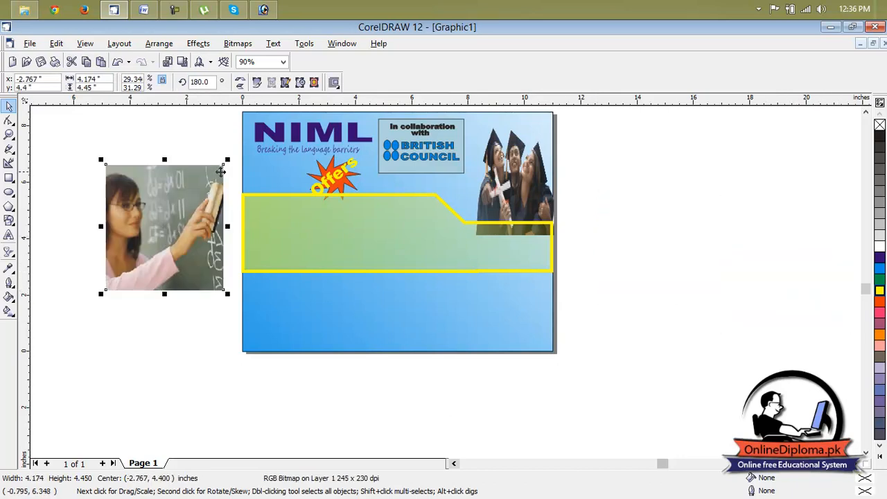
pyautogui.moveTo(227, 161); pyautogui.dragTo(169, 223)
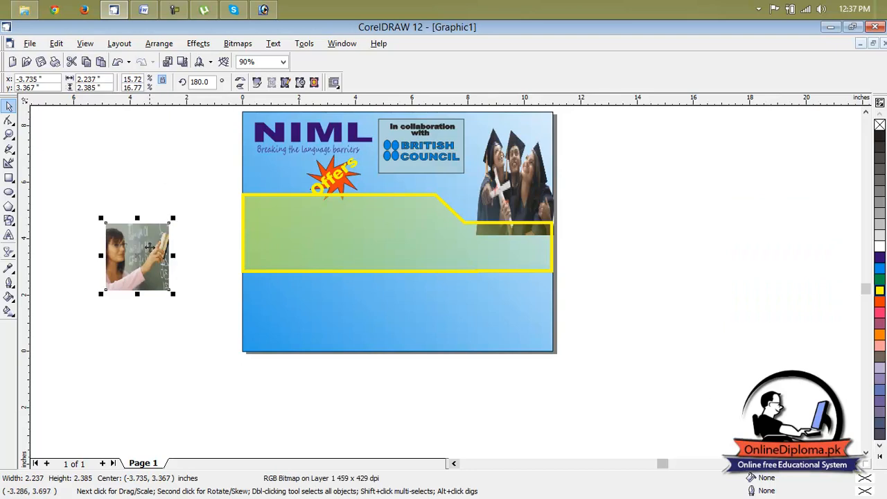
pyautogui.moveTo(307, 224); pyautogui.dragTo(187, 208)
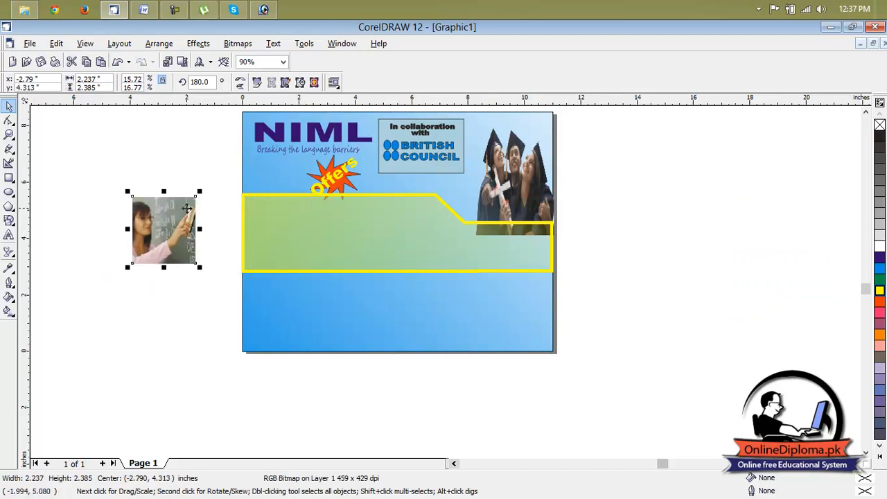
# Apply a linear transparency to the teacher picture, fading from its upper-right corner to its lower-left corner
pyautogui.click(8, 253)
pyautogui.click(120, 258)
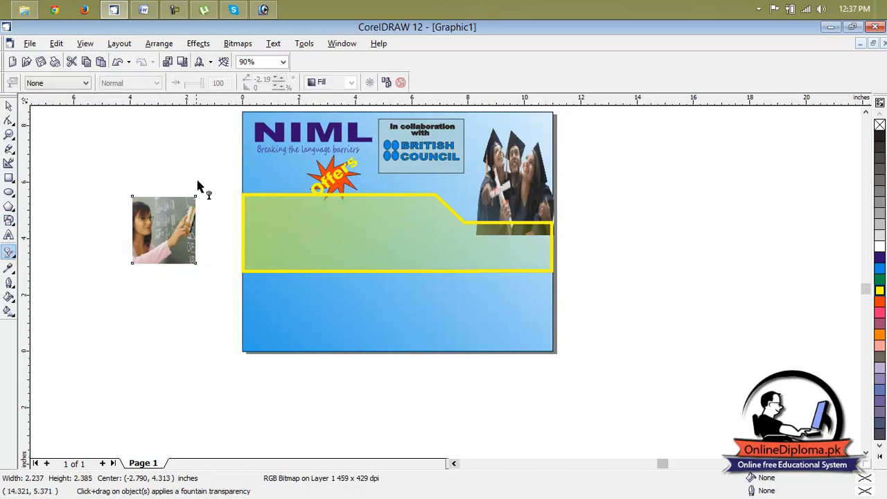
pyautogui.moveTo(206, 180); pyautogui.dragTo(90, 284)
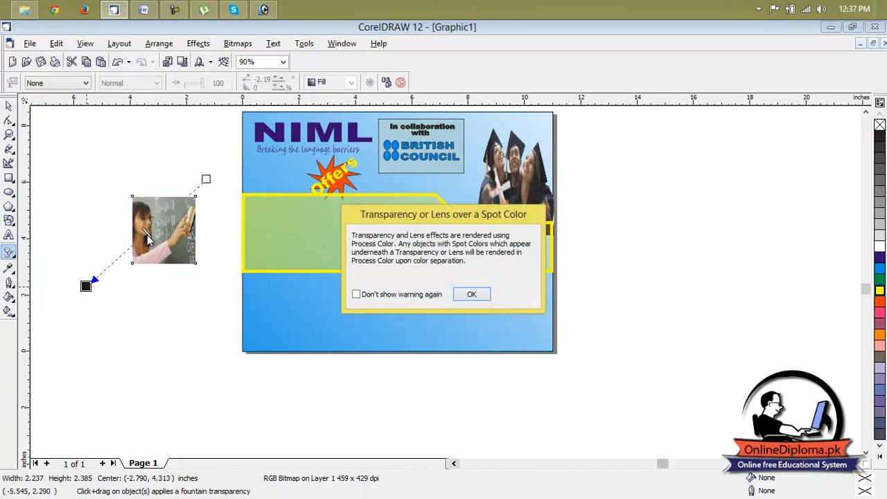
pyautogui.click(437, 296)
pyautogui.click(466, 295)
pyautogui.moveTo(156, 228)
pyautogui.mouseDown()
pyautogui.moveTo(195, 222)
pyautogui.moveTo(162, 220)
pyautogui.mouseUp()
pyautogui.moveTo(205, 181); pyautogui.dragTo(199, 194)
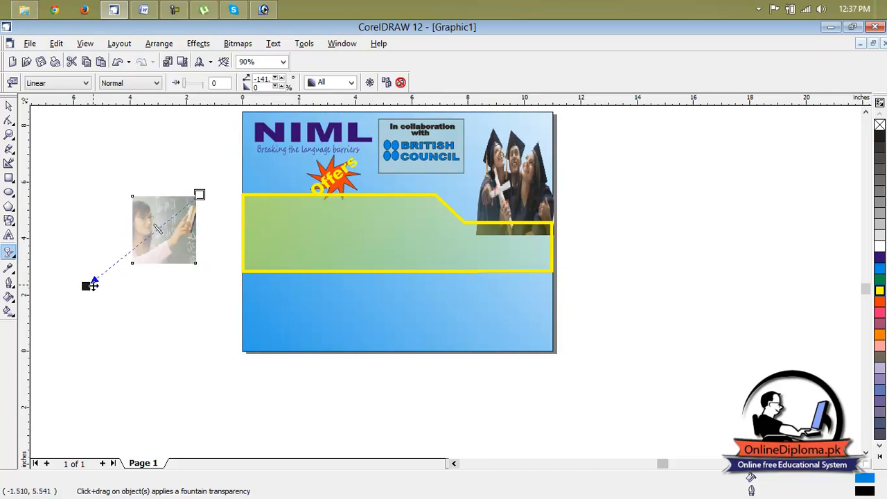
pyautogui.moveTo(85, 285); pyautogui.dragTo(131, 267)
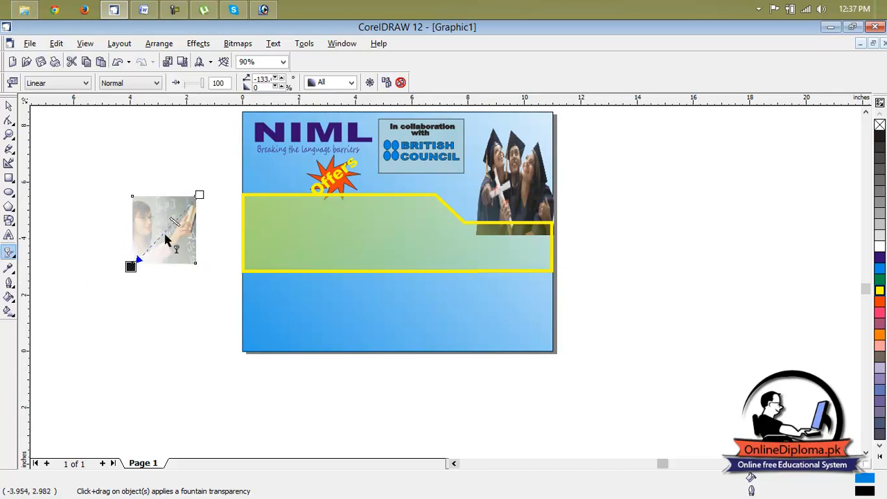
# Move the teacher picture into the left end of the banner, widen it toward the right, and deselect it
pyautogui.moveTo(174, 224); pyautogui.dragTo(268, 225)
pyautogui.click(93, 170)
pyautogui.click(9, 105)
pyautogui.click(629, 236)
pyautogui.scroll(-1, 425, 307)
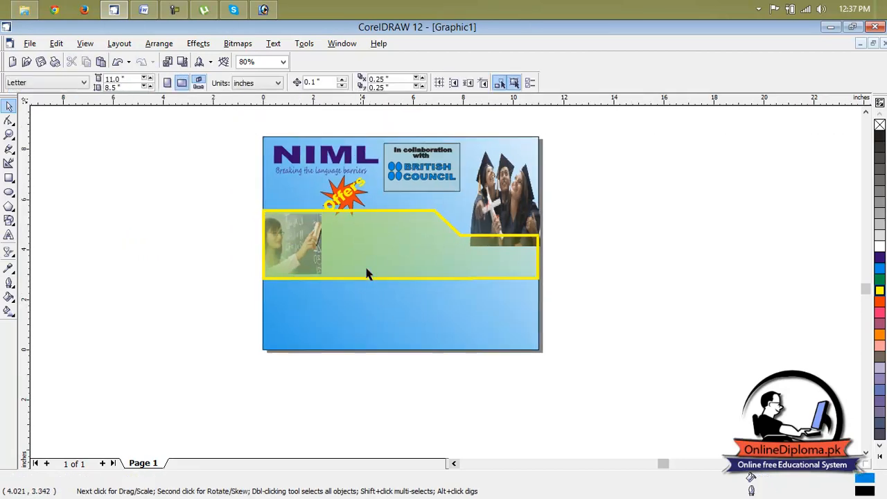
pyautogui.click(316, 255)
pyautogui.moveTo(322, 245); pyautogui.dragTo(344, 247)
pyautogui.click(630, 224)
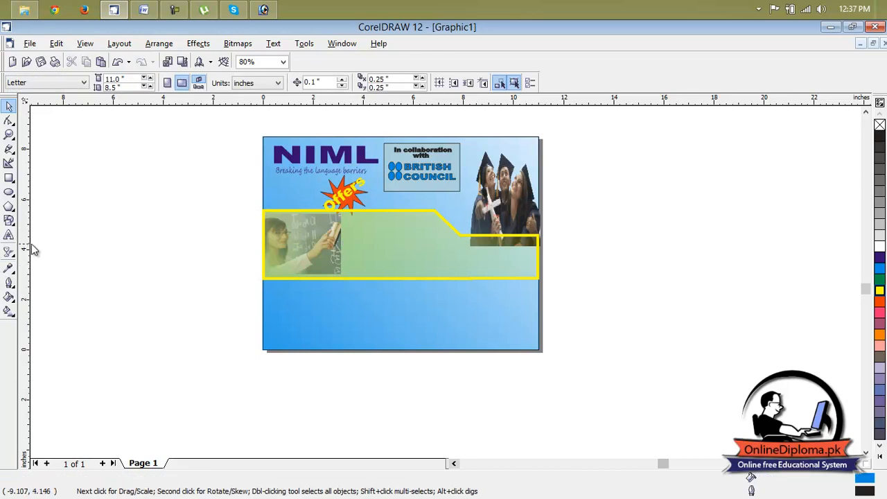
# Add the artistic text "DIPLOMA IN TOFEL" in the blank area below the page's lower-left corner
pyautogui.click(9, 235)
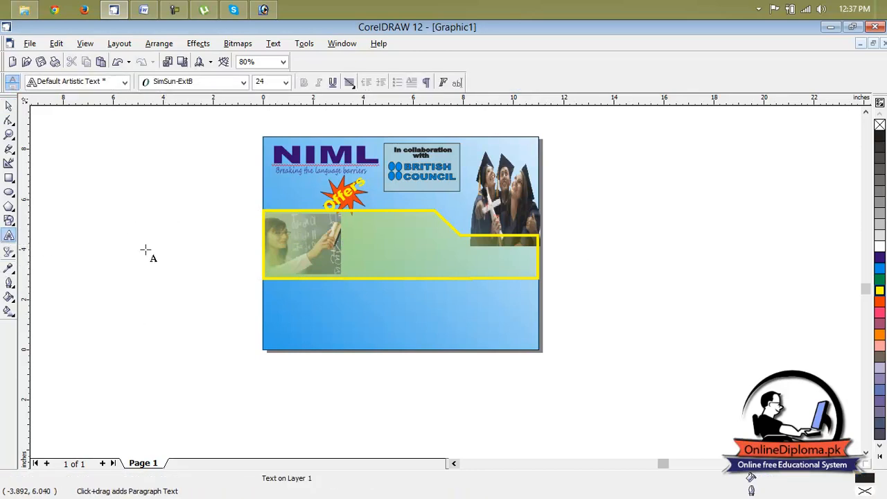
pyautogui.click(229, 404)
pyautogui.write('d')
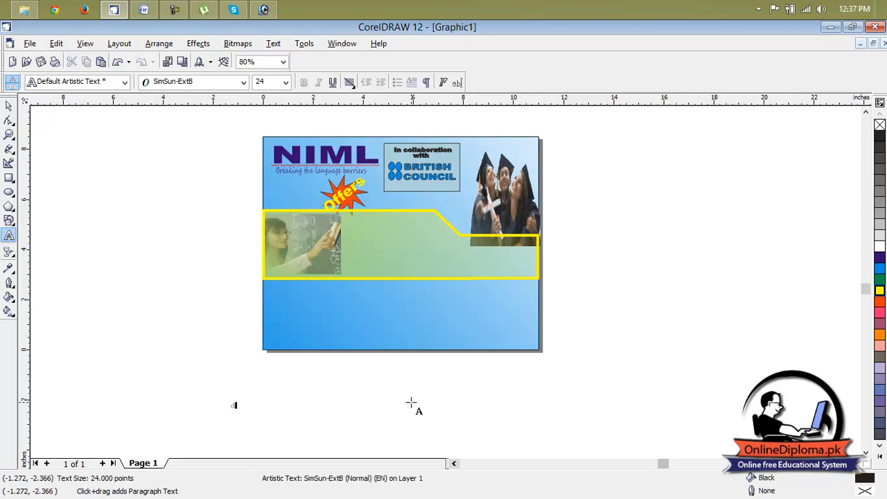
pyautogui.scroll(4, 411, 403)
pyautogui.scroll(1, 186, 413)
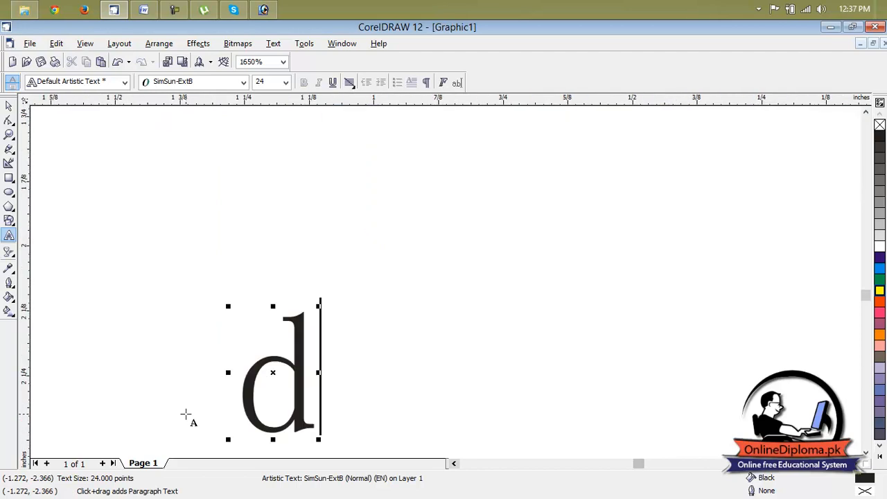
pyautogui.moveTo(305, 370); pyautogui.dragTo(251, 380)
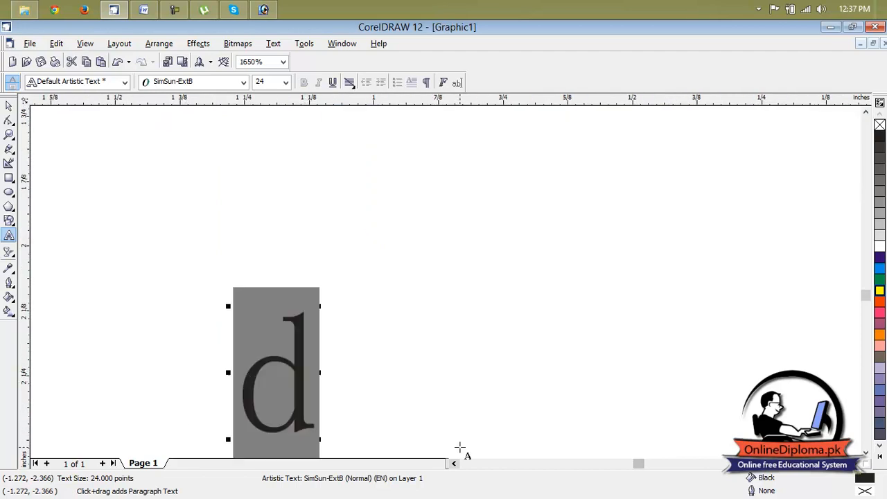
pyautogui.press('Delete')
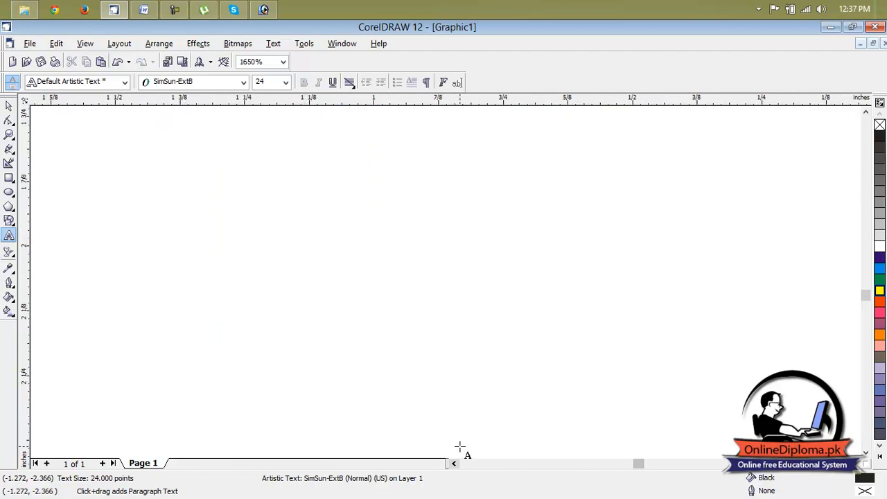
pyautogui.write('DIP')
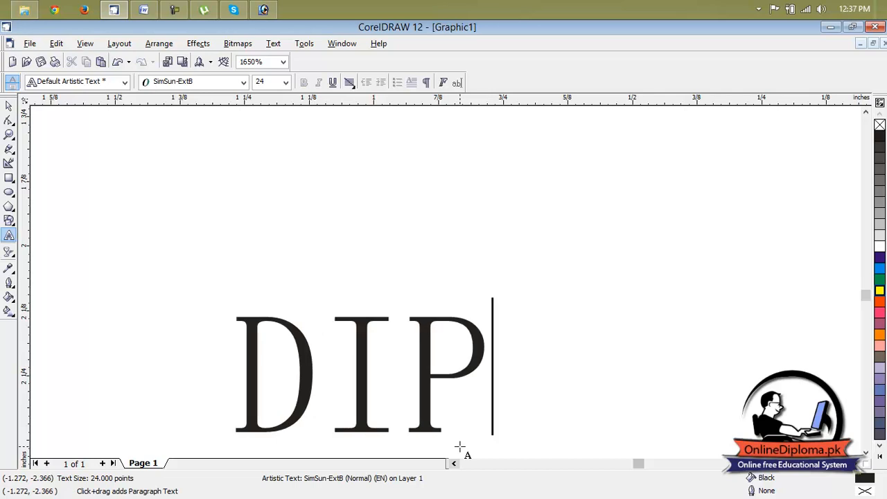
pyautogui.scroll(-5, 428, 419)
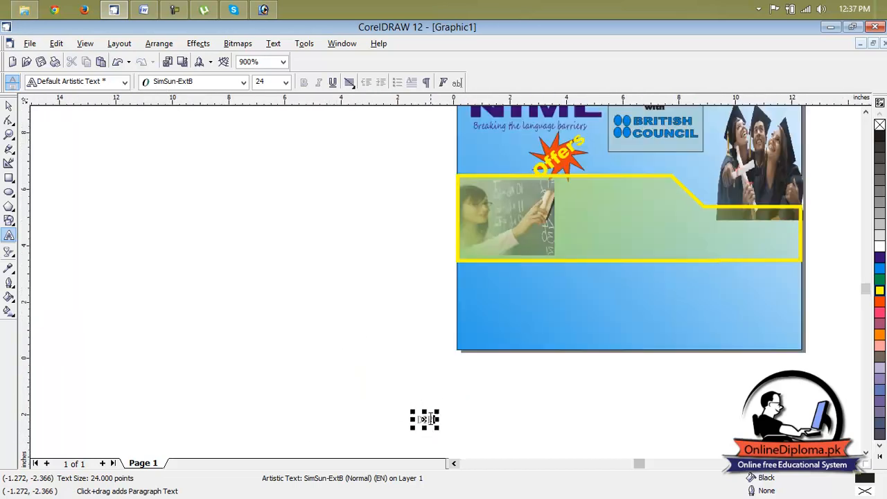
pyautogui.scroll(1, 435, 419)
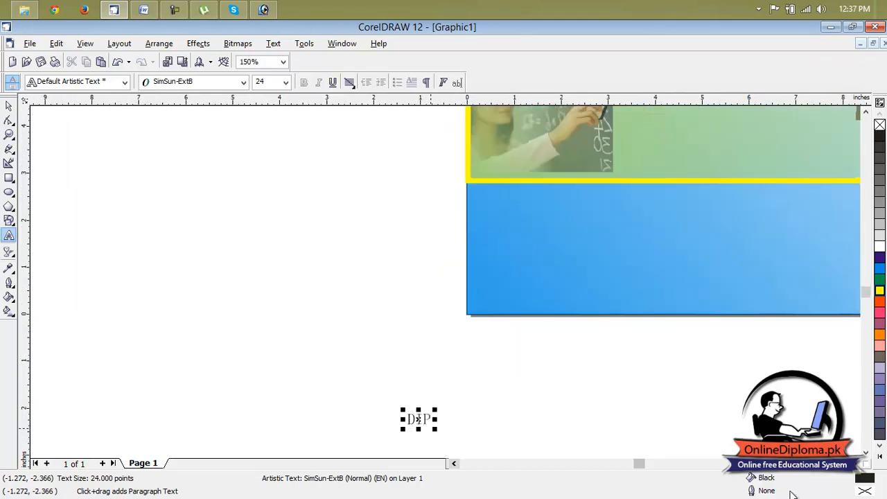
pyautogui.click(866, 454)
pyautogui.scroll(1, 447, 319)
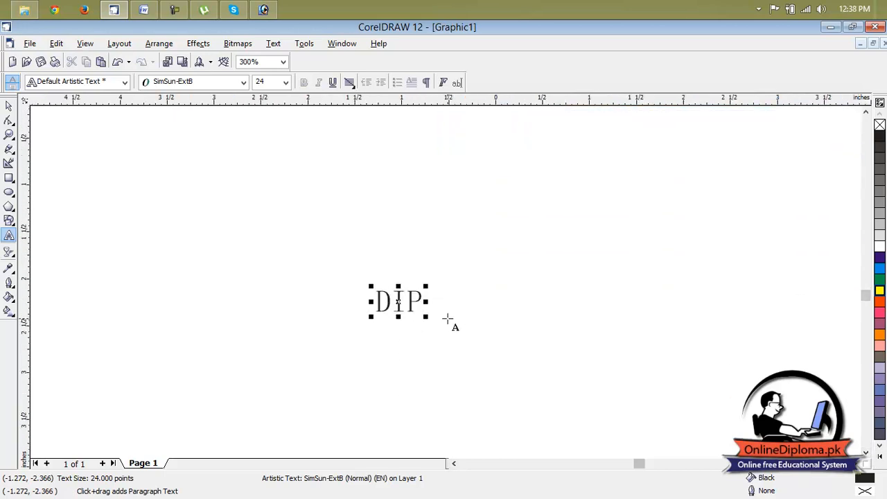
pyautogui.write('LOMA')
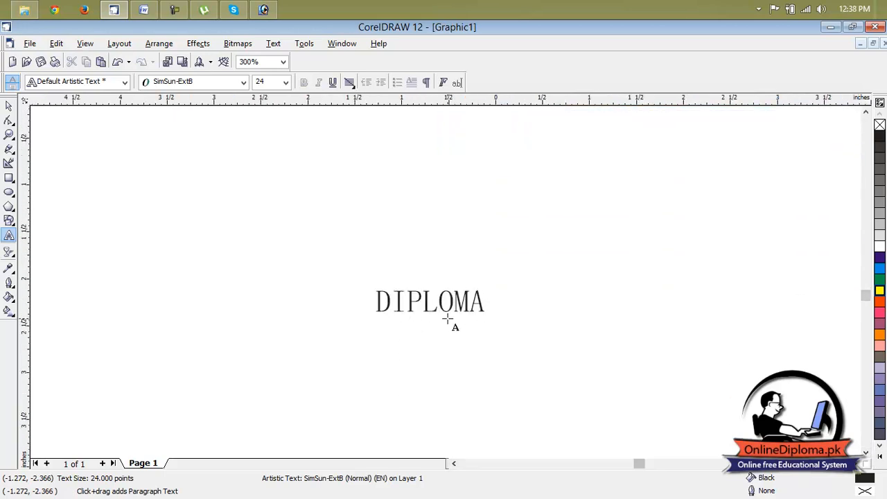
pyautogui.write(' IN TO')
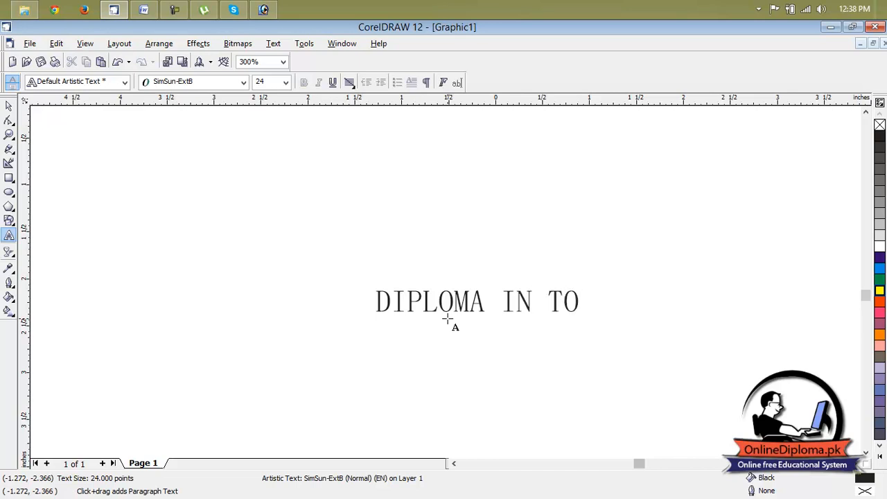
pyautogui.write('FEL')
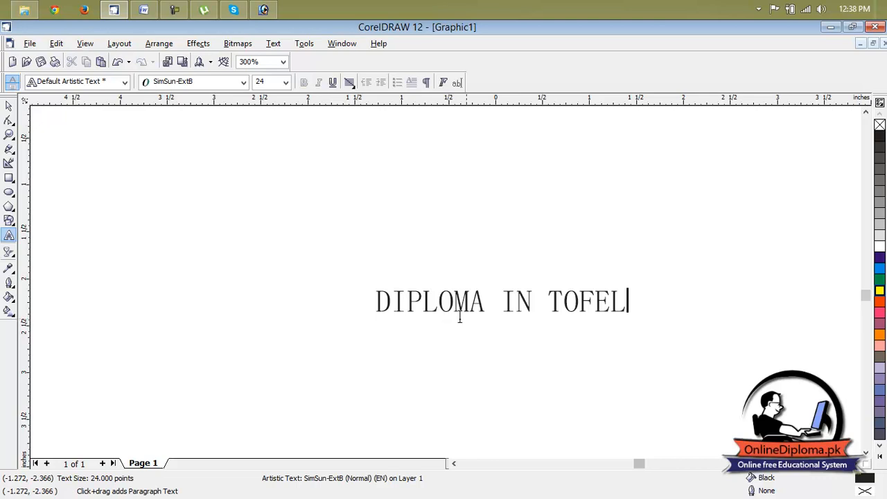
# Format the "DIPLOMA IN TOFEL" text in Arial Black with a red fill and a yellow outline
pyautogui.moveTo(621, 308); pyautogui.dragTo(375, 303)
pyautogui.click(197, 82)
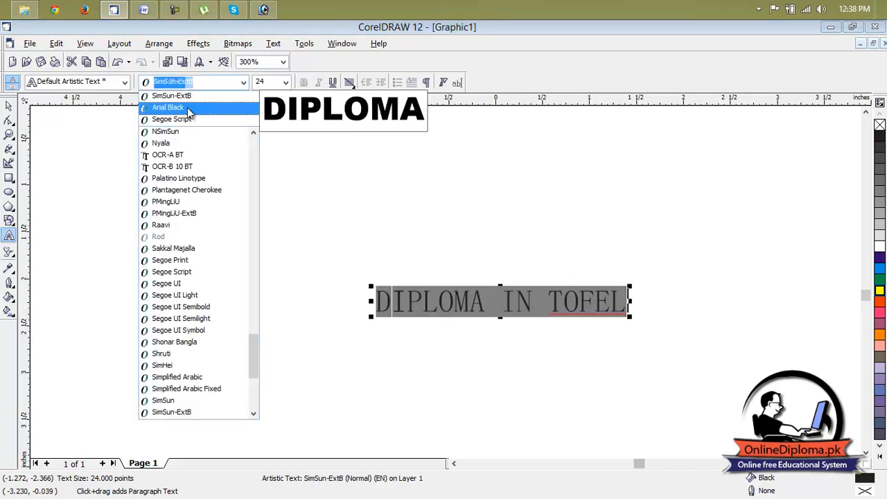
pyautogui.click(187, 108)
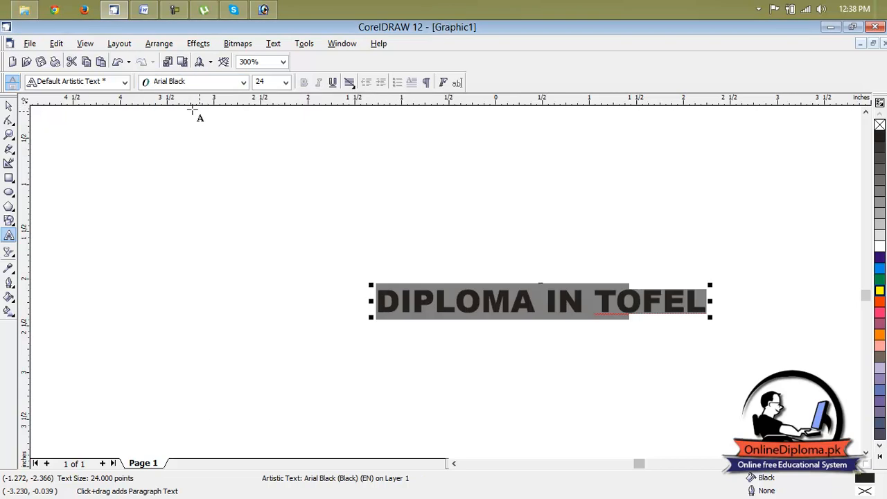
pyautogui.click(879, 300)
pyautogui.rightClick(880, 292)
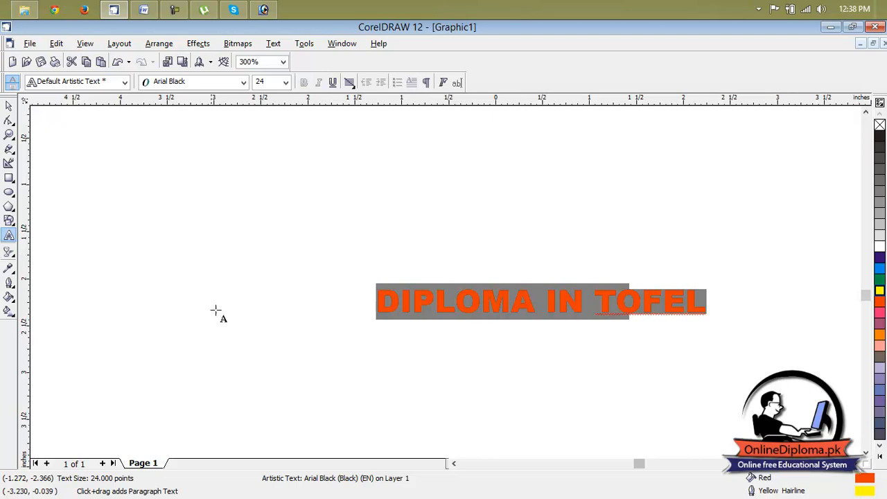
# Thicken the outline of the "DIPLOMA IN TOFEL" text to 2 pt
pyautogui.click(9, 106)
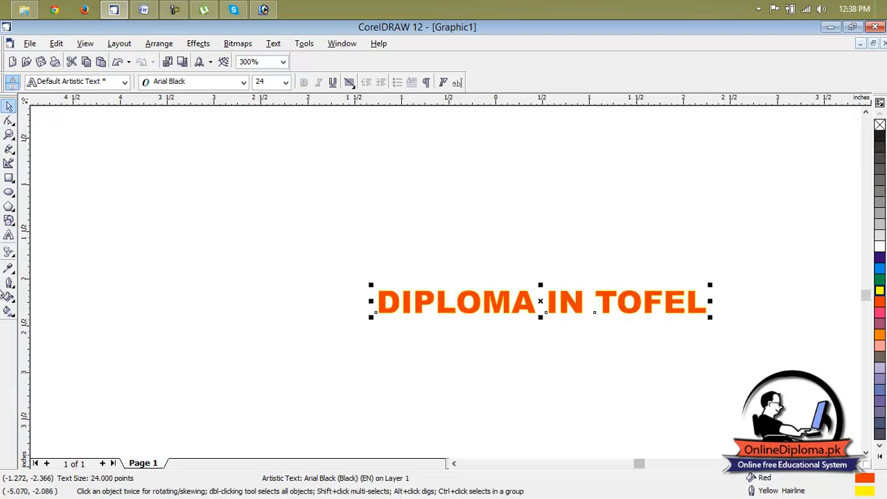
pyautogui.click(9, 283)
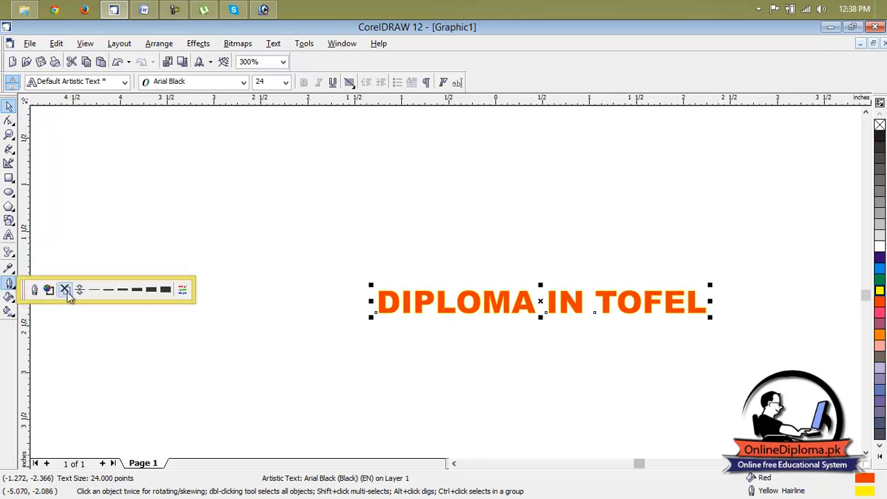
pyautogui.click(107, 293)
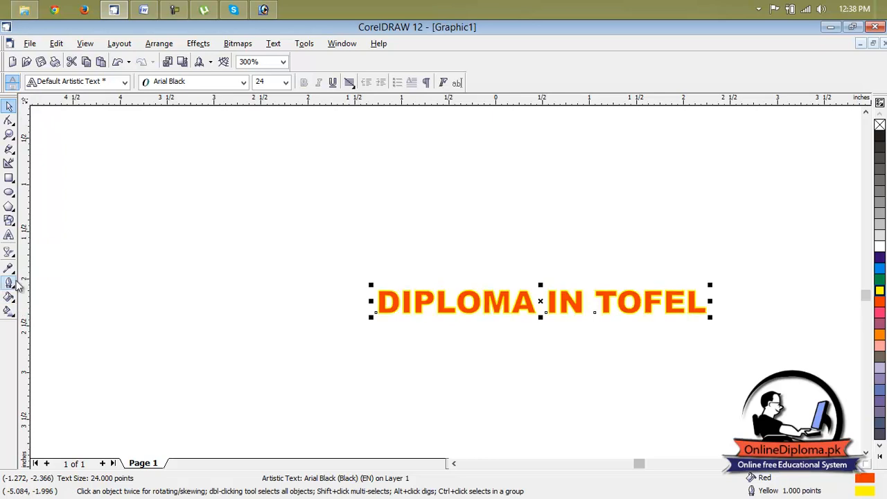
pyautogui.click(11, 289)
pyautogui.click(121, 290)
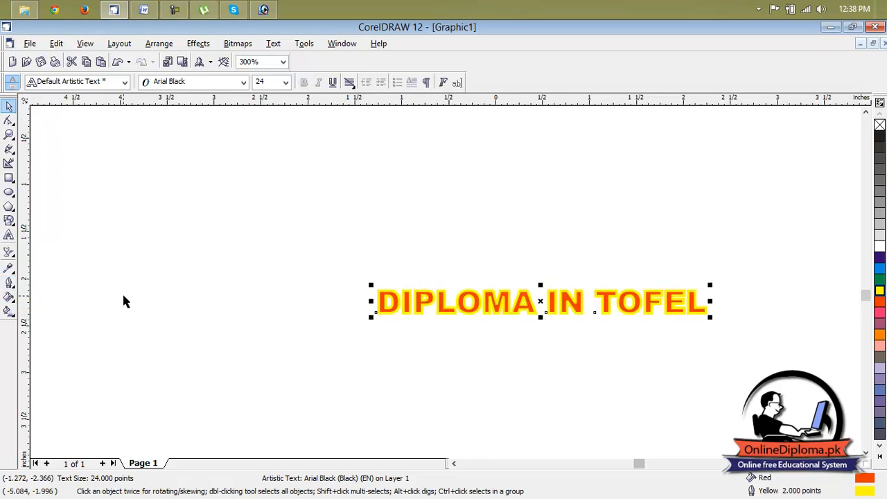
# Widen the "DIPLOMA IN TOFEL" text toward the right and move it into the yellow-outlined banner, partly over the teacher picture
pyautogui.click(796, 313)
pyautogui.click(700, 310)
pyautogui.moveTo(713, 302); pyautogui.dragTo(761, 304)
pyautogui.scroll(-1, 761, 303)
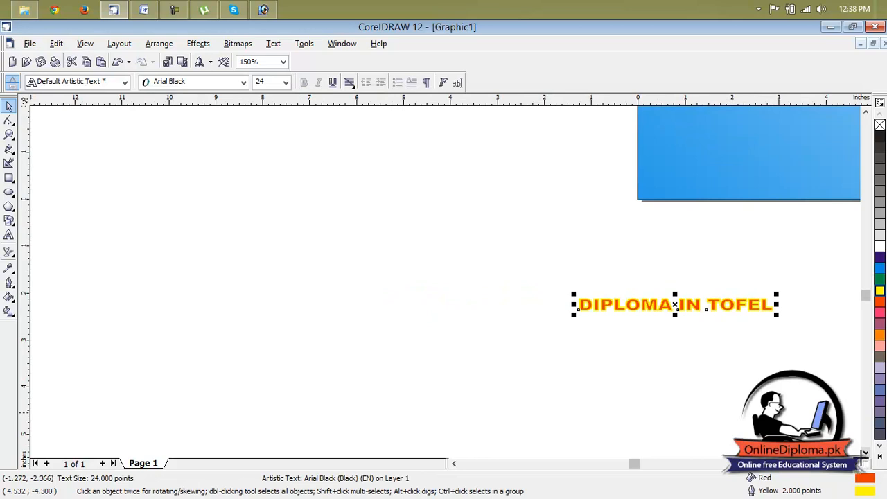
pyautogui.hscroll(5, 865, 452)
pyautogui.scroll(-1, 864, 452)
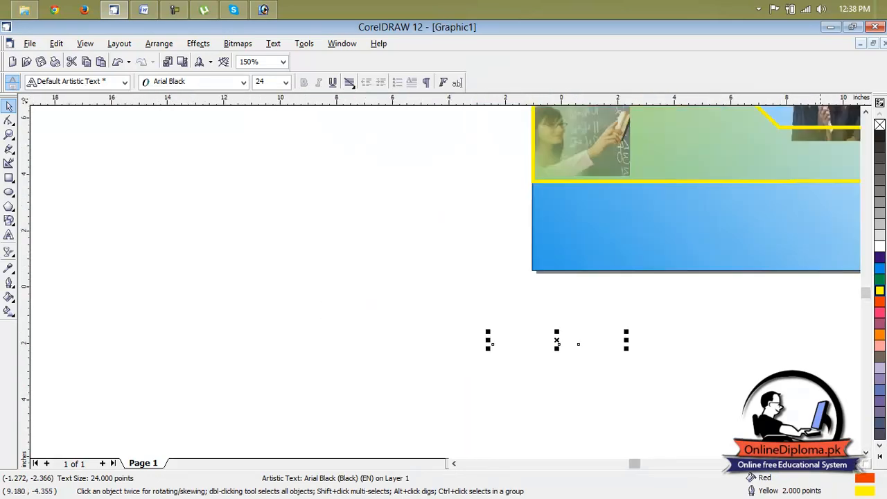
pyautogui.click(866, 453)
pyautogui.moveTo(587, 313); pyautogui.dragTo(667, 139)
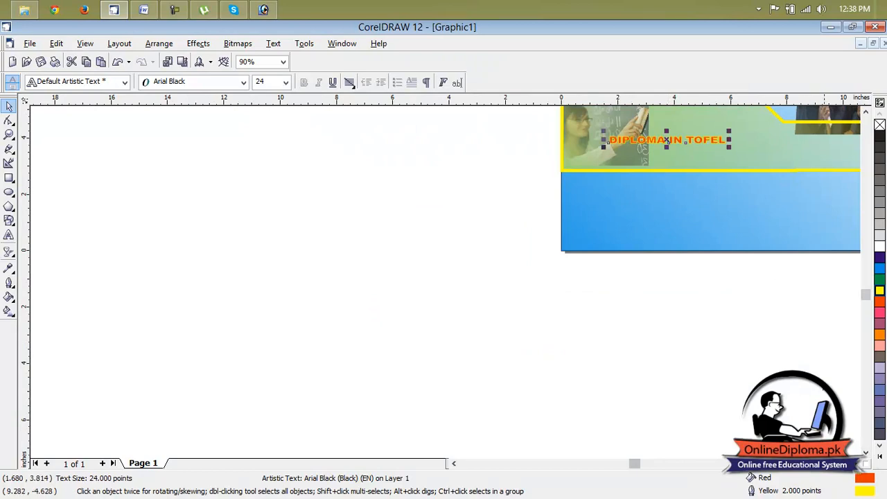
# Enlarge the "DIPLOMA IN TOFEL" text inside the banner to about 85.4 pt, making it taller and wider
pyautogui.click(859, 464)
pyautogui.click(859, 465)
pyautogui.click(859, 464)
pyautogui.click(864, 113)
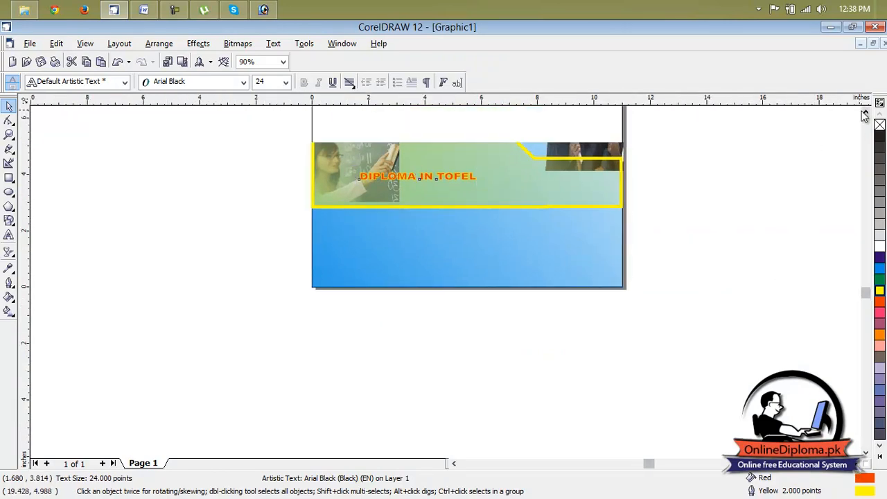
pyautogui.click(864, 113)
pyautogui.moveTo(417, 202); pyautogui.dragTo(549, 207)
pyautogui.moveTo(449, 206); pyautogui.dragTo(450, 213)
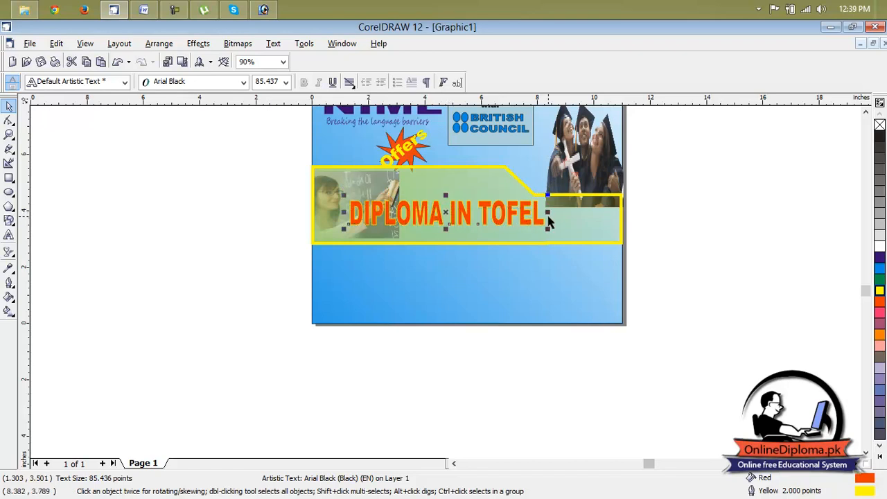
# Stretch the "DIPLOMA IN TOFEL" text sideways to nearly the banner's right edge and deselect it
pyautogui.moveTo(548, 213); pyautogui.dragTo(614, 213)
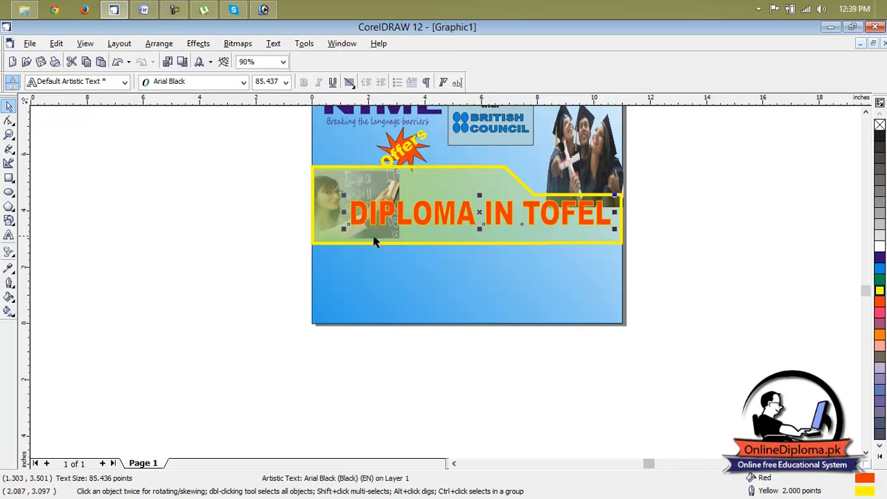
pyautogui.moveTo(344, 214); pyautogui.dragTo(338, 214)
pyautogui.click(724, 285)
pyautogui.scroll(-1, 695, 279)
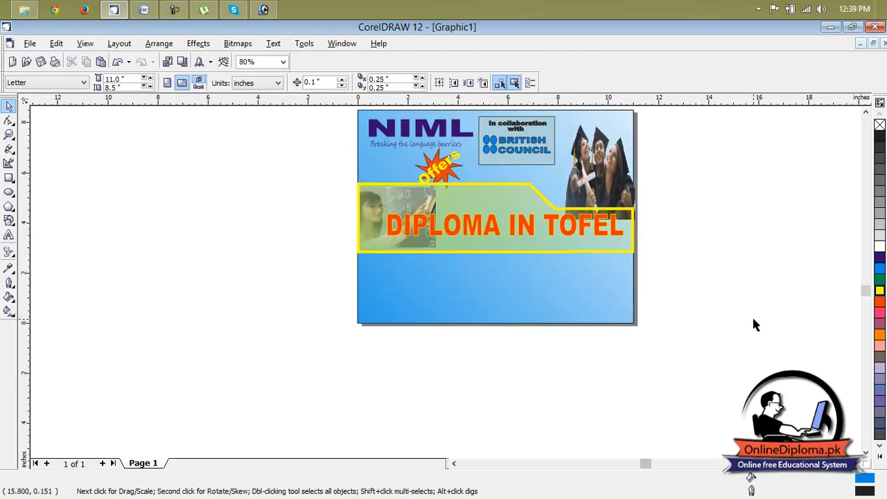
# Nudge the "DIPLOMA IN TOFEL" text slightly up and extend its left side a little further over the teacher picture
pyautogui.click(474, 224)
pyautogui.press('Up')
pyautogui.click(712, 231)
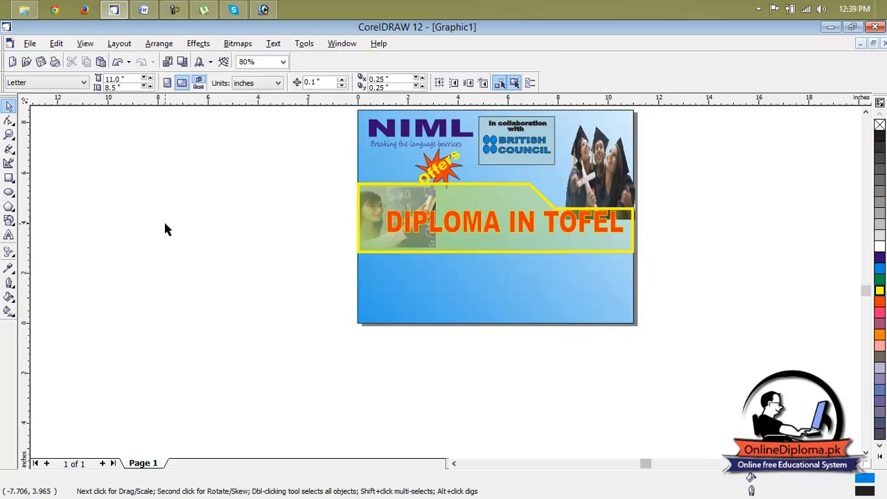
pyautogui.click(398, 222)
pyautogui.moveTo(380, 220); pyautogui.dragTo(369, 220)
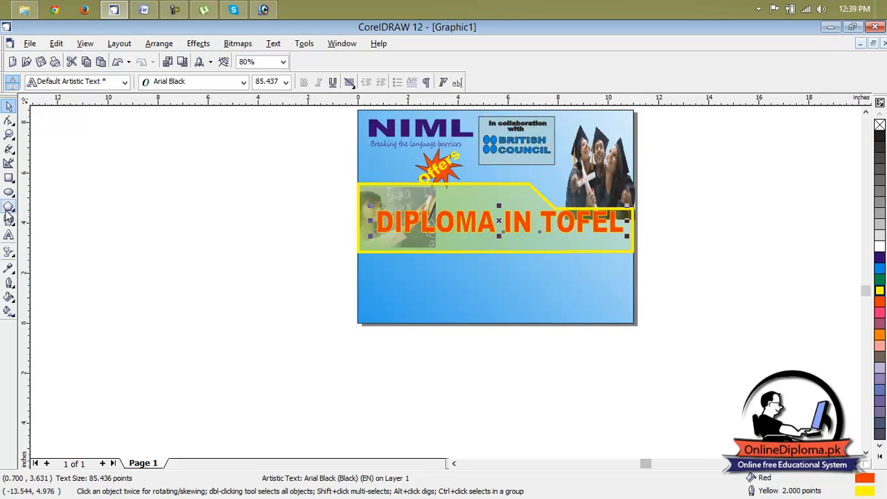
# Add the artistic text "TEACHING OF ENGLISH AS A FOREIGN LANGUAGE" in the blank area to the left of the page
pyautogui.click(9, 234)
pyautogui.click(306, 309)
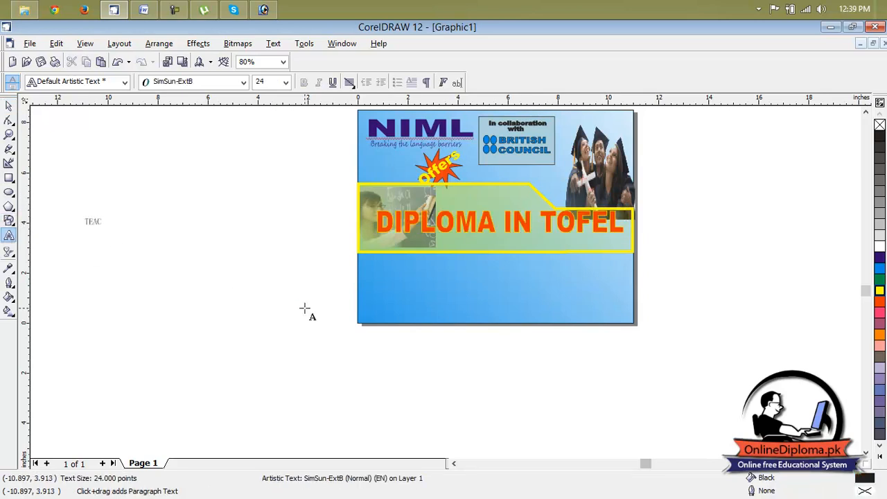
pyautogui.click(84, 221)
pyautogui.scroll(2, 80, 221)
pyautogui.scroll(2, 76, 216)
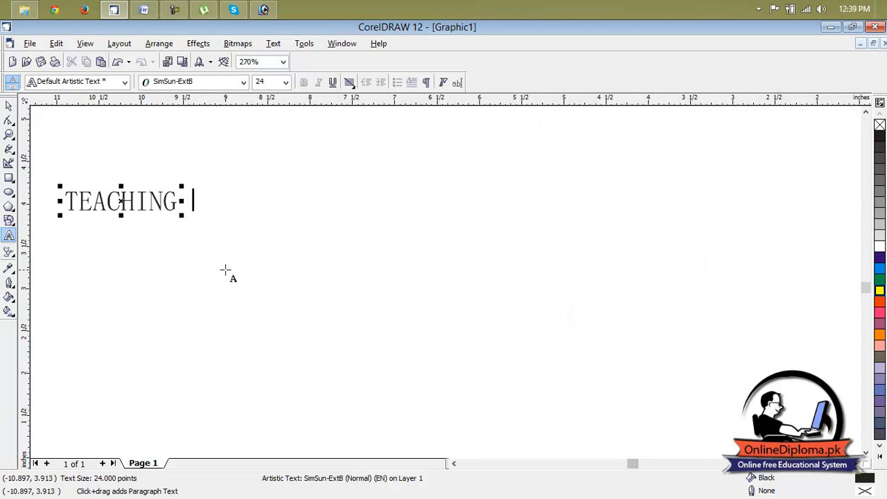
pyautogui.write('OF E')
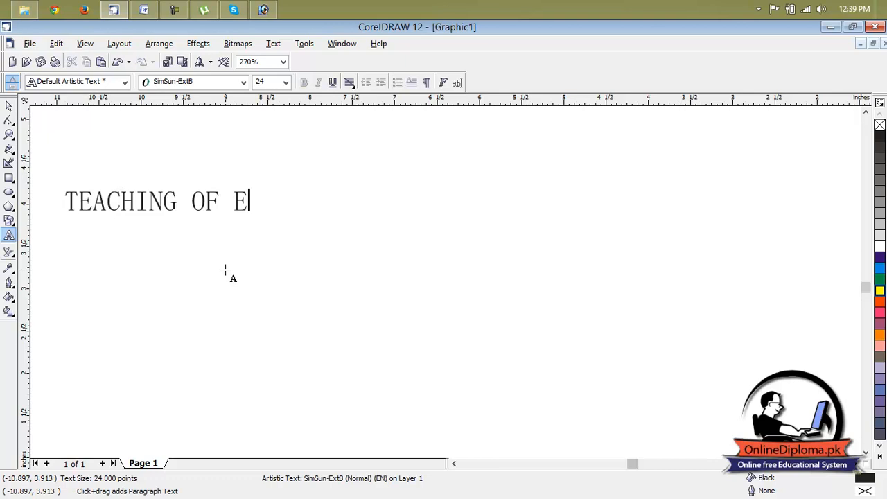
pyautogui.write('NGLISH ')
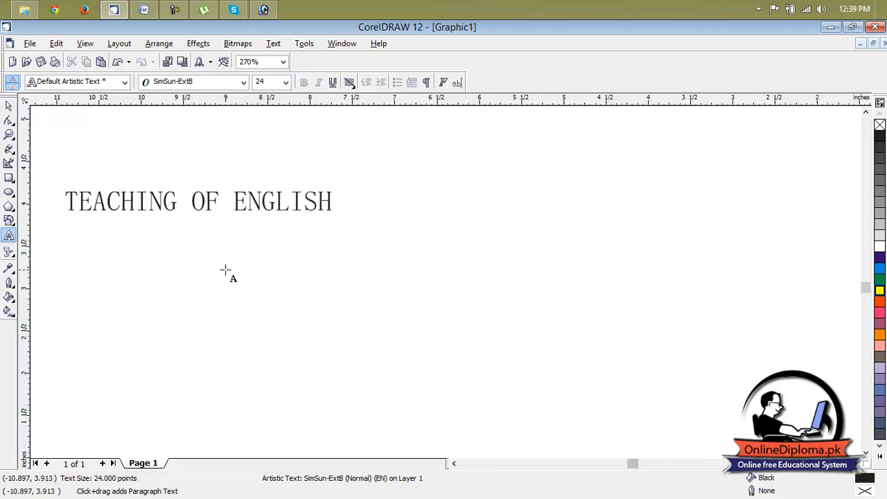
pyautogui.write('AS A FORE')
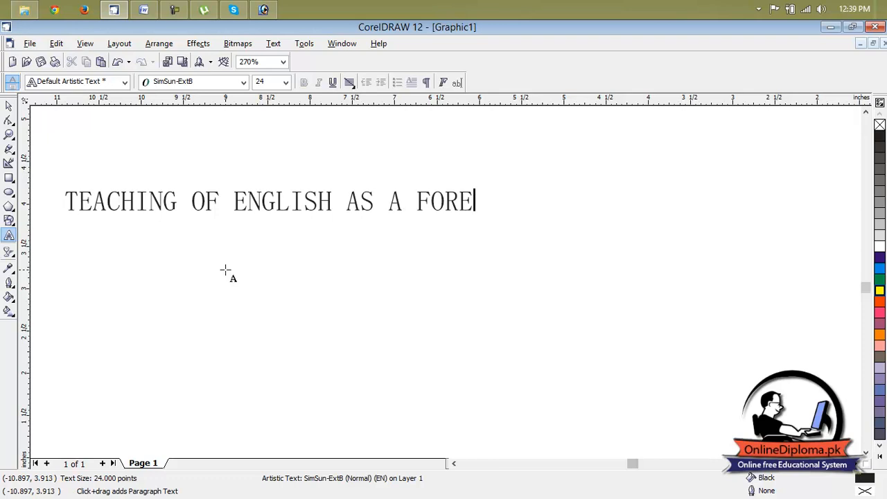
pyautogui.write('IGN')
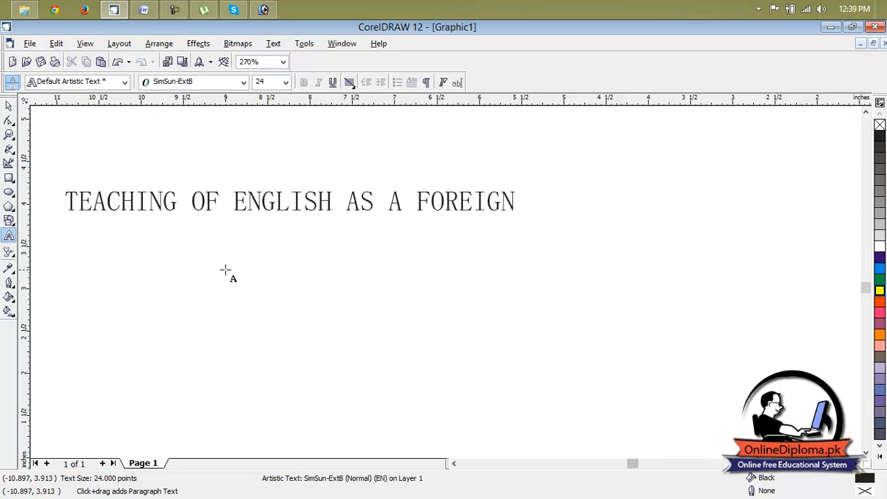
pyautogui.write(' LANGUAGE')
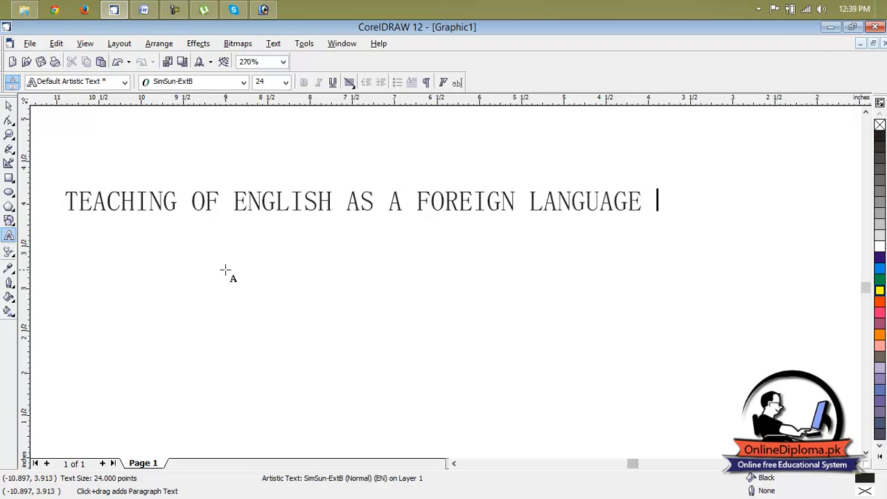
# Format the "TEACHING OF ENGLISH AS A FOREIGN LANGUAGE" text with a red fill, Arial Black font and 9 pt size
pyautogui.moveTo(640, 209); pyautogui.dragTo(324, 235)
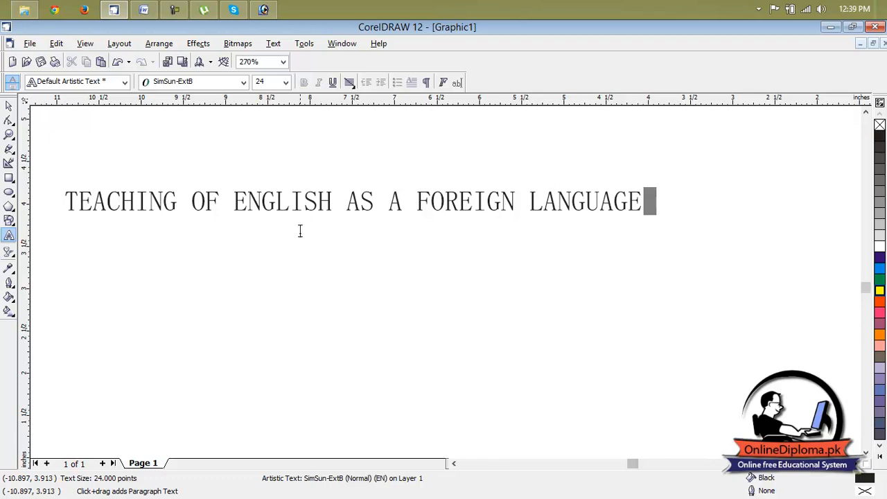
pyautogui.moveTo(155, 215); pyautogui.dragTo(68, 189)
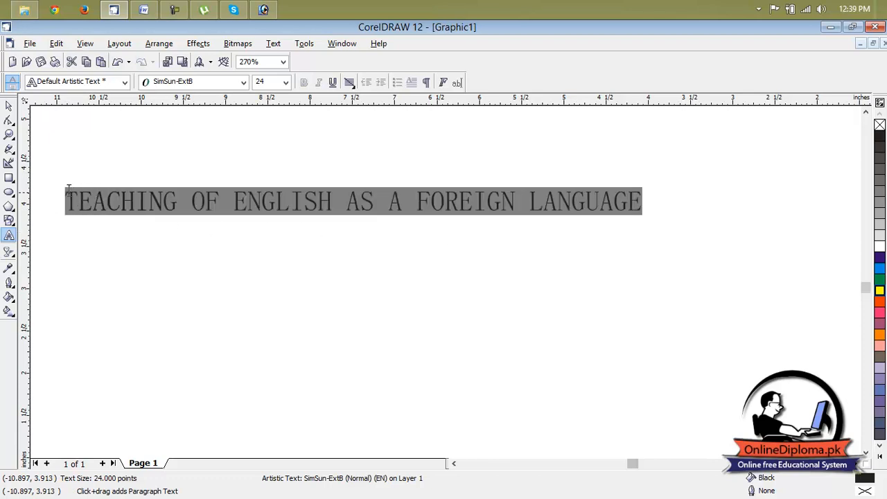
pyautogui.click(879, 302)
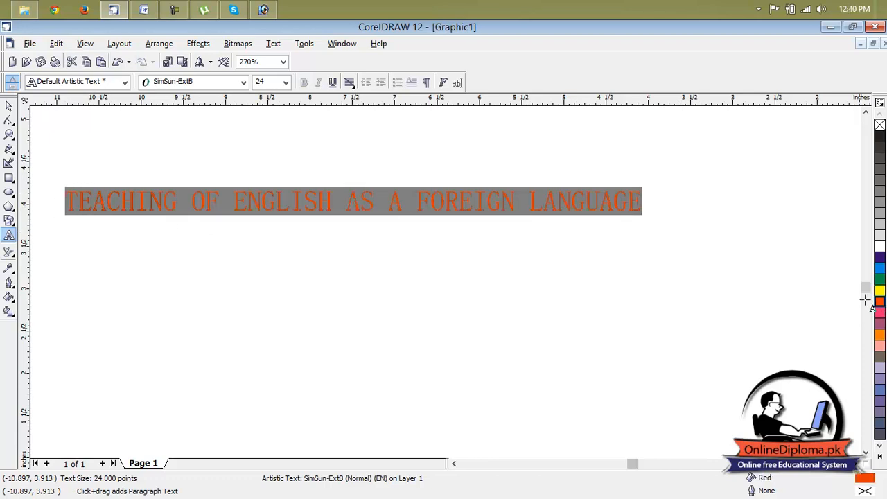
pyautogui.click(230, 82)
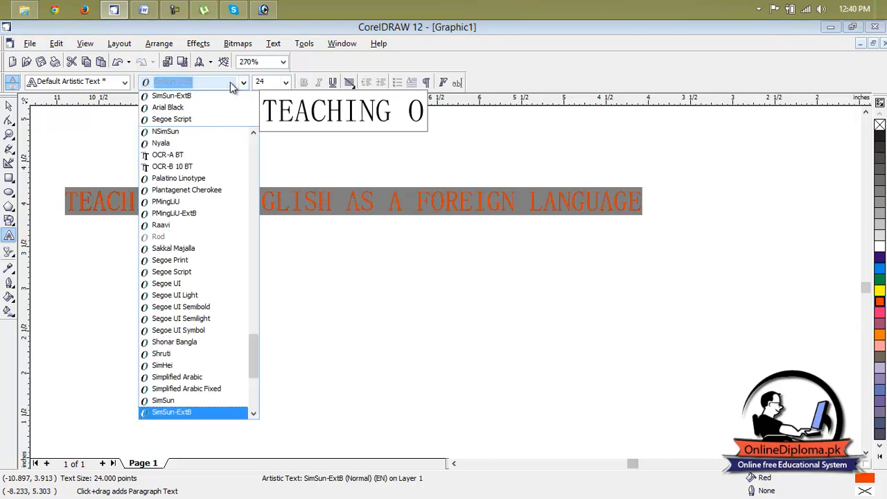
pyautogui.click(198, 109)
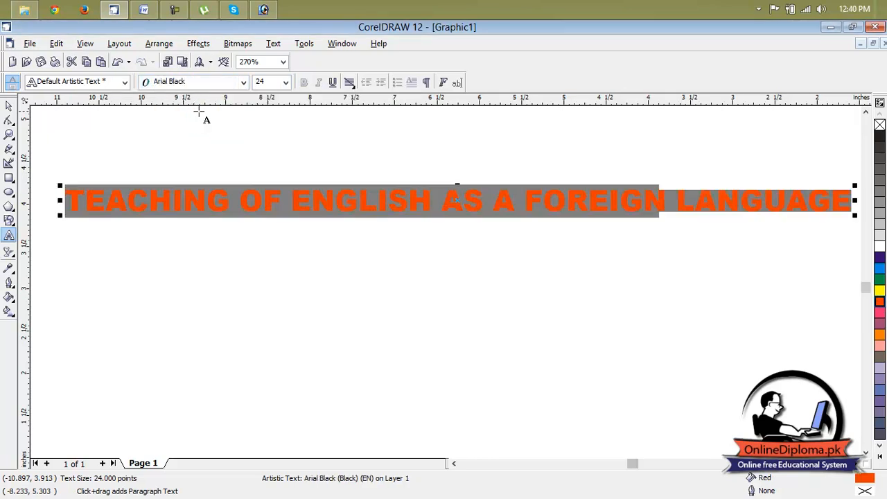
pyautogui.click(286, 83)
pyautogui.click(274, 179)
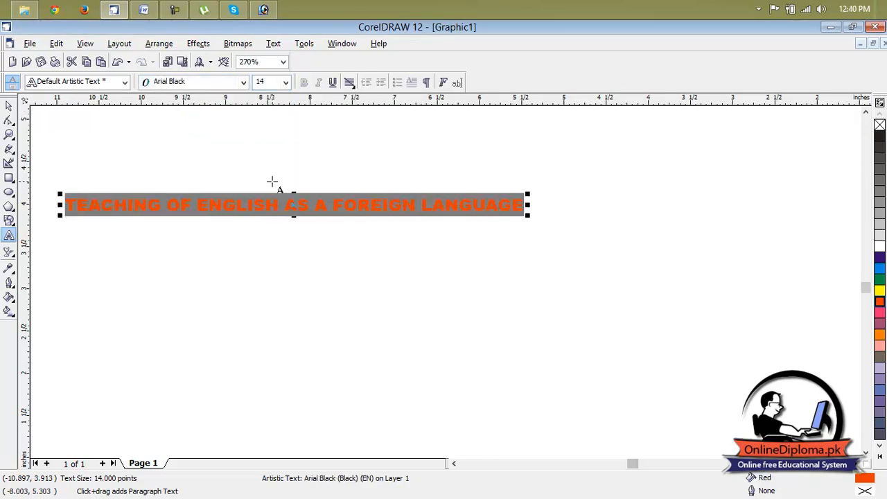
pyautogui.click(286, 82)
pyautogui.click(268, 135)
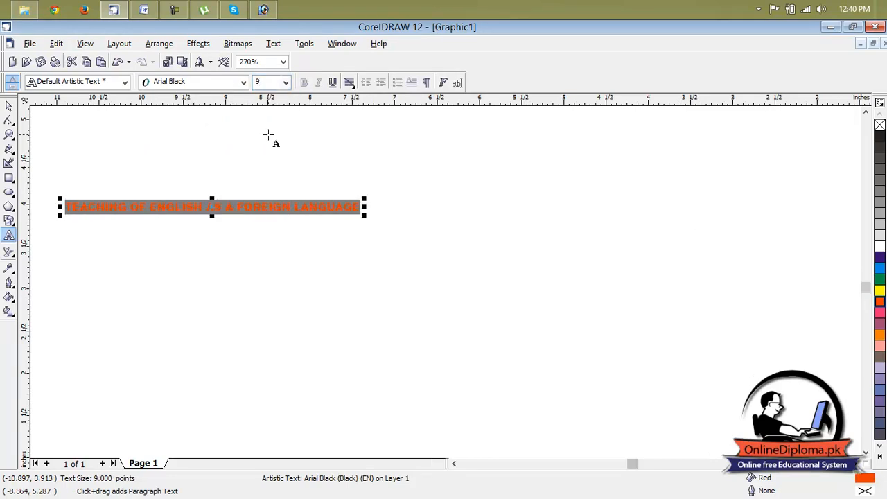
# Move the "TEACHING OF ENGLISH AS A FOREIGN LANGUAGE" line below "DIPLOMA IN TOFEL" in the banner and stretch it wider and taller to fit
pyautogui.scroll(-5, 248, 230)
pyautogui.moveTo(237, 214); pyautogui.dragTo(531, 226)
pyautogui.scroll(2, 589, 208)
pyautogui.moveTo(596, 210); pyautogui.dragTo(839, 211)
pyautogui.hscroll(3, 666, 272)
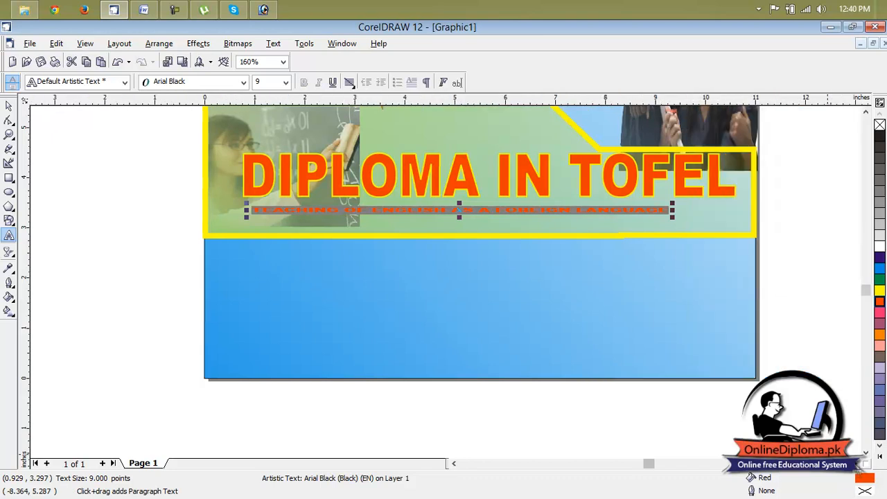
pyautogui.moveTo(587, 209); pyautogui.dragTo(659, 211)
pyautogui.moveTo(411, 218)
pyautogui.mouseDown()
pyautogui.moveTo(412, 236)
pyautogui.moveTo(410, 214)
pyautogui.mouseUp()
pyautogui.click(717, 206)
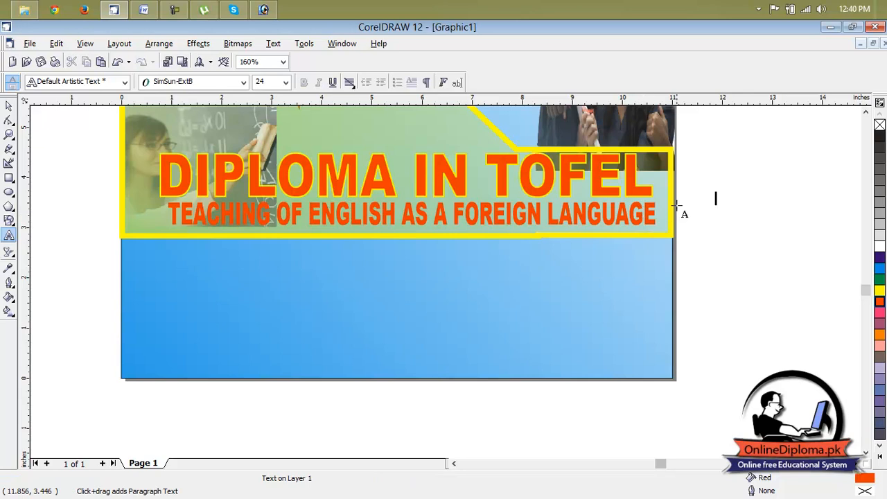
# Give the purple "NIML" heading a yellow outline
pyautogui.scroll(-2, 683, 208)
pyautogui.scroll(-1, 683, 208)
pyautogui.scroll(-4, 786, 280)
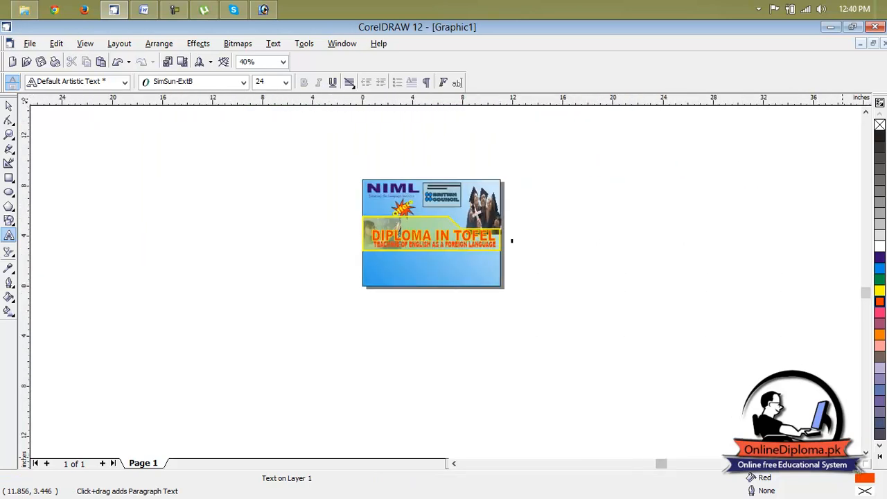
pyautogui.scroll(2, 429, 243)
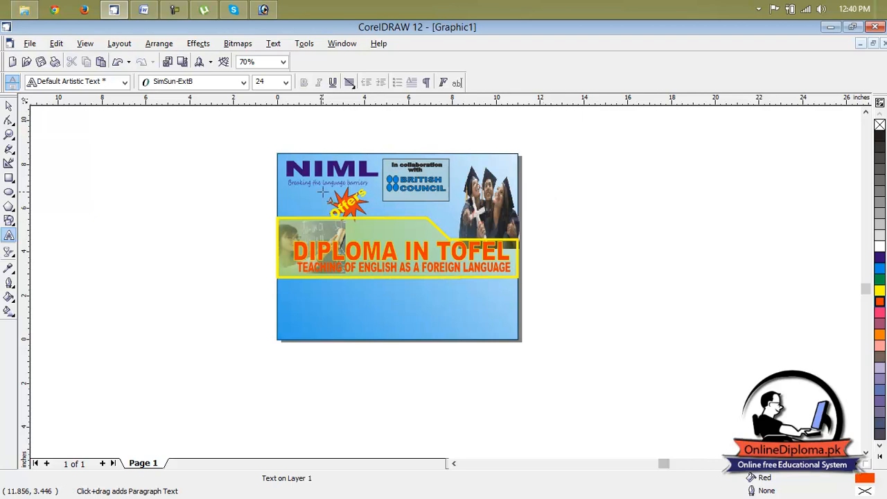
pyautogui.scroll(1, 340, 220)
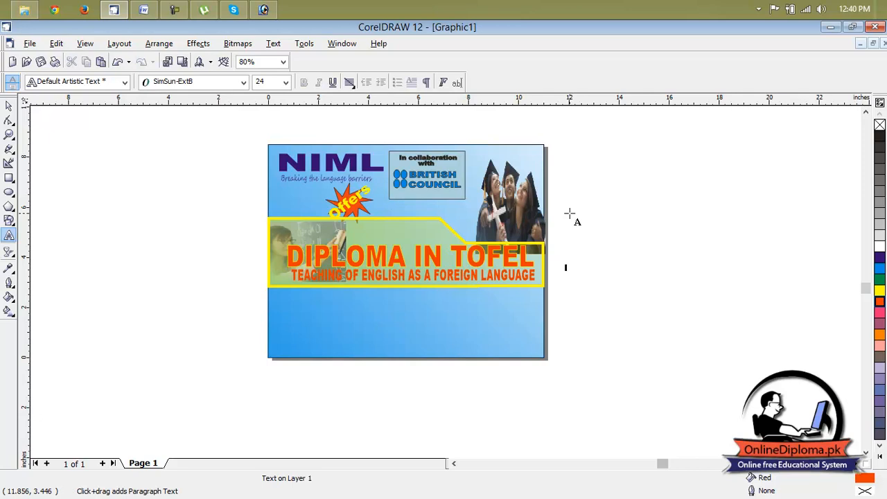
pyautogui.click(10, 107)
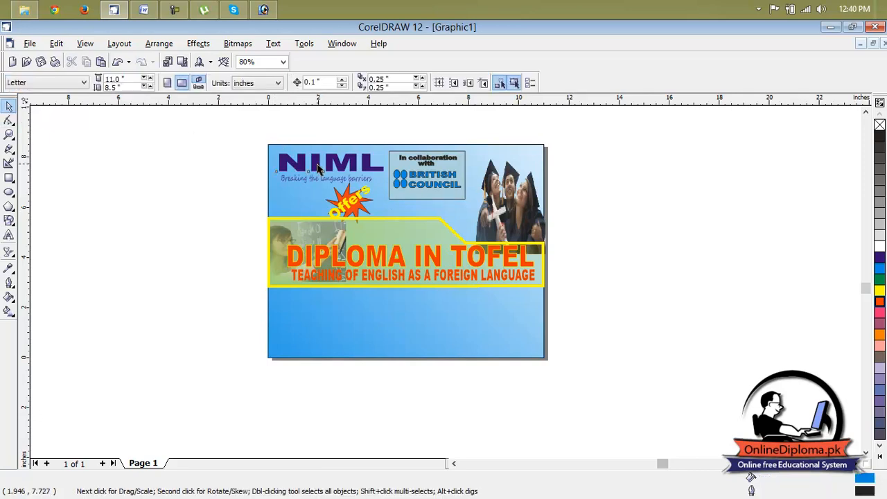
pyautogui.click(277, 165)
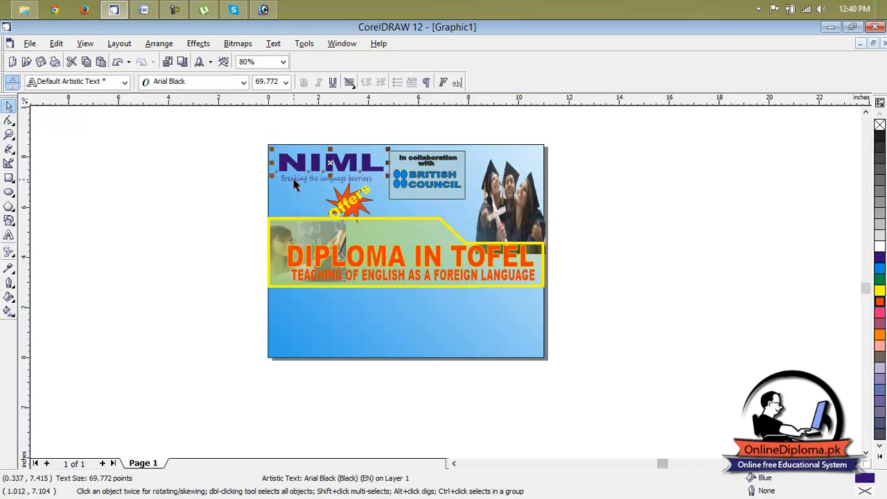
pyautogui.rightClick(880, 295)
# Try a yellow outline on the grouped British Council box, undo it, and deselect the group
pyautogui.click(471, 184)
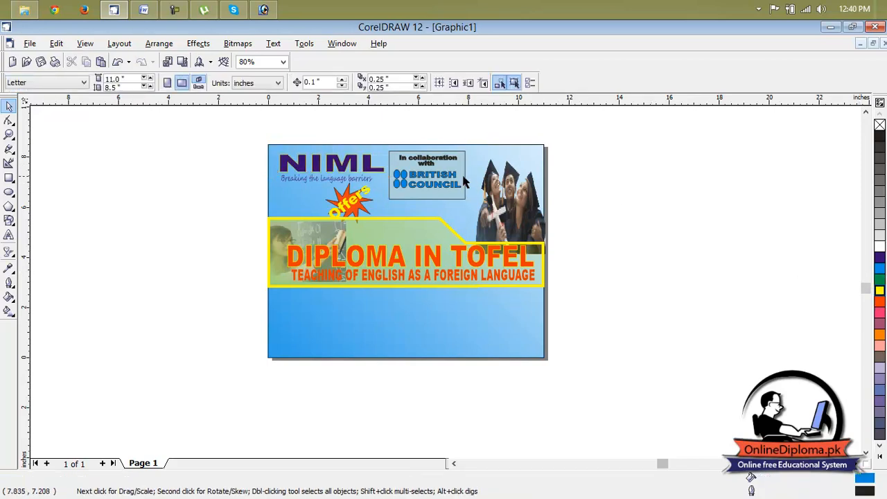
pyautogui.rightClick(880, 291)
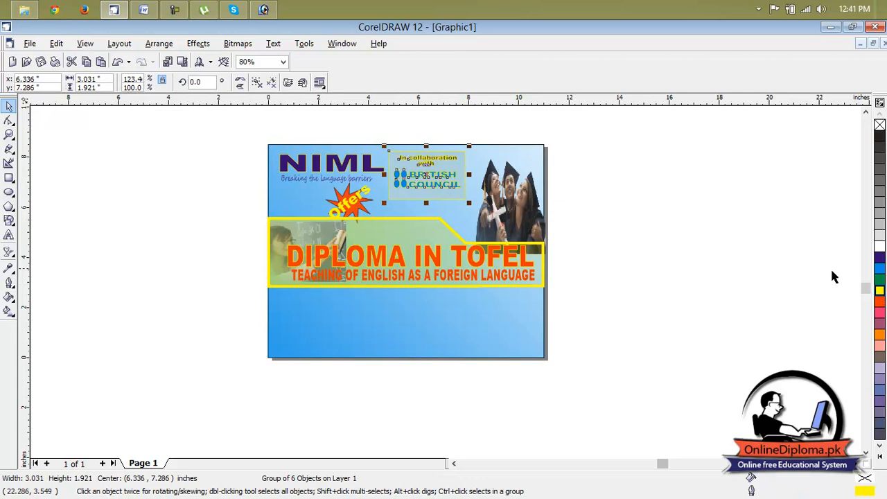
pyautogui.click(647, 218)
pyautogui.scroll(2, 431, 165)
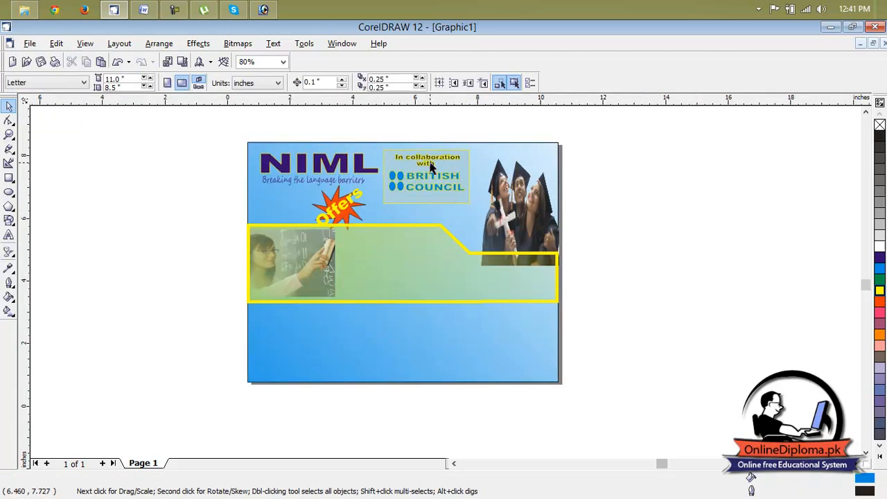
pyautogui.hotkey('ctrl', 'z')
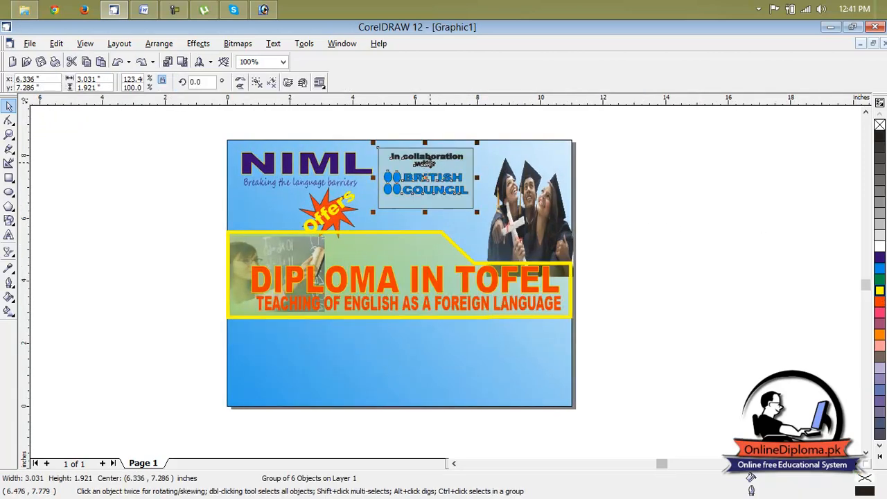
pyautogui.click(658, 191)
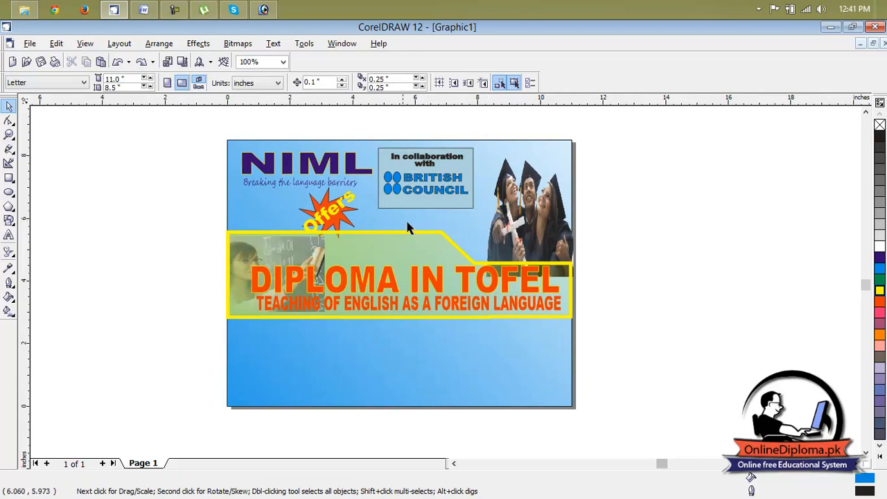